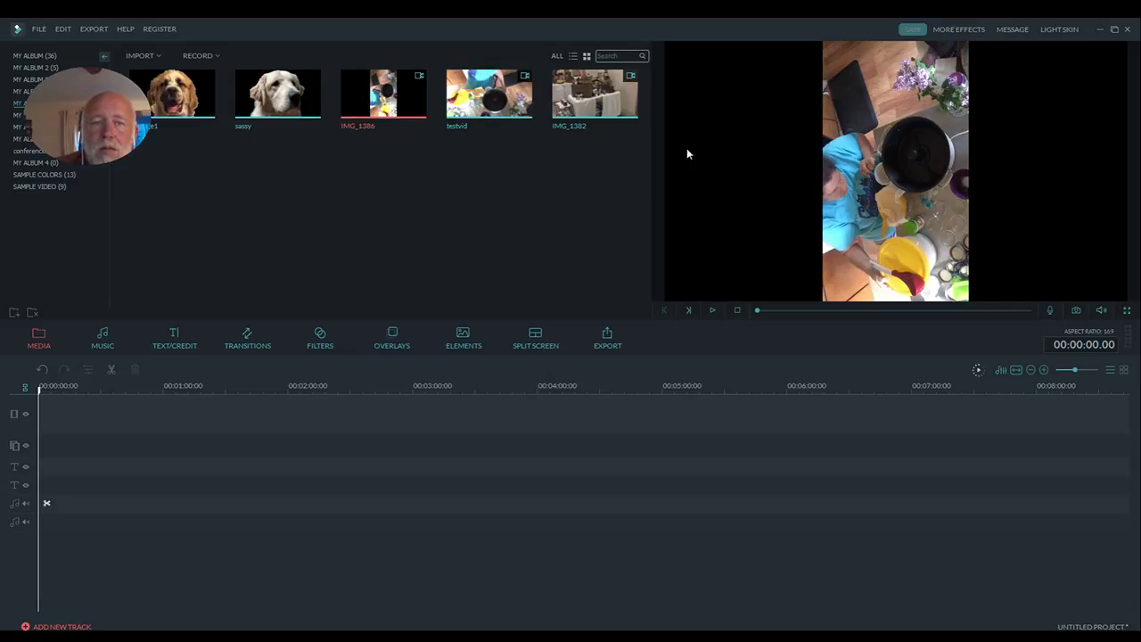
- Place the IMG_1386 clip at the start of the video track and rotate it 90° clockwise
mouse_move(417, 126)
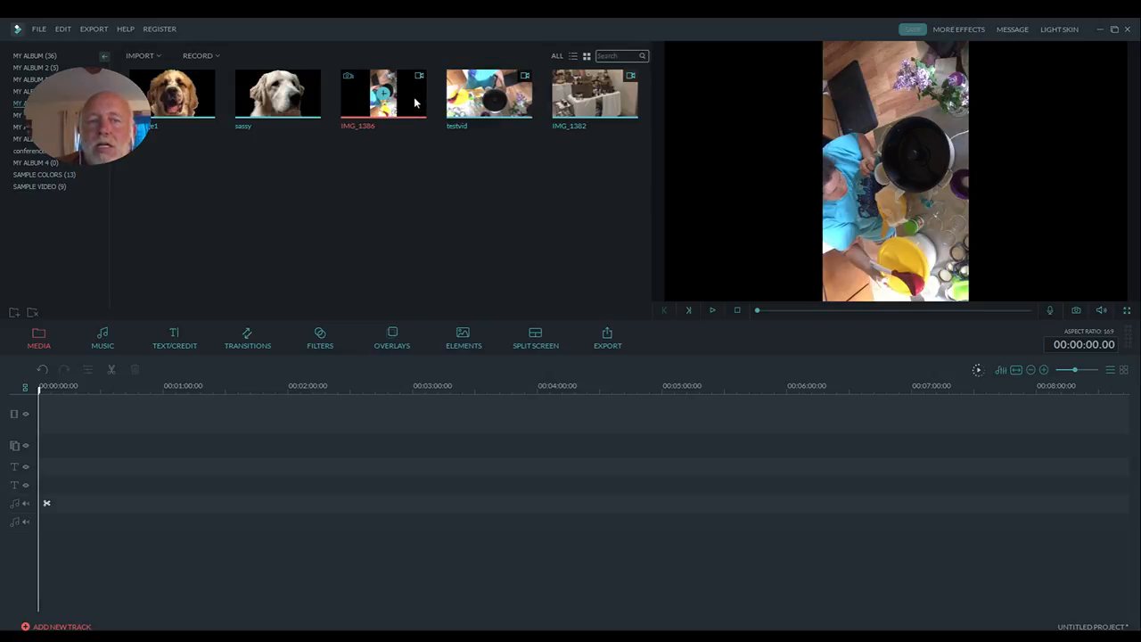
left_click_drag(415, 103, 299, 411)
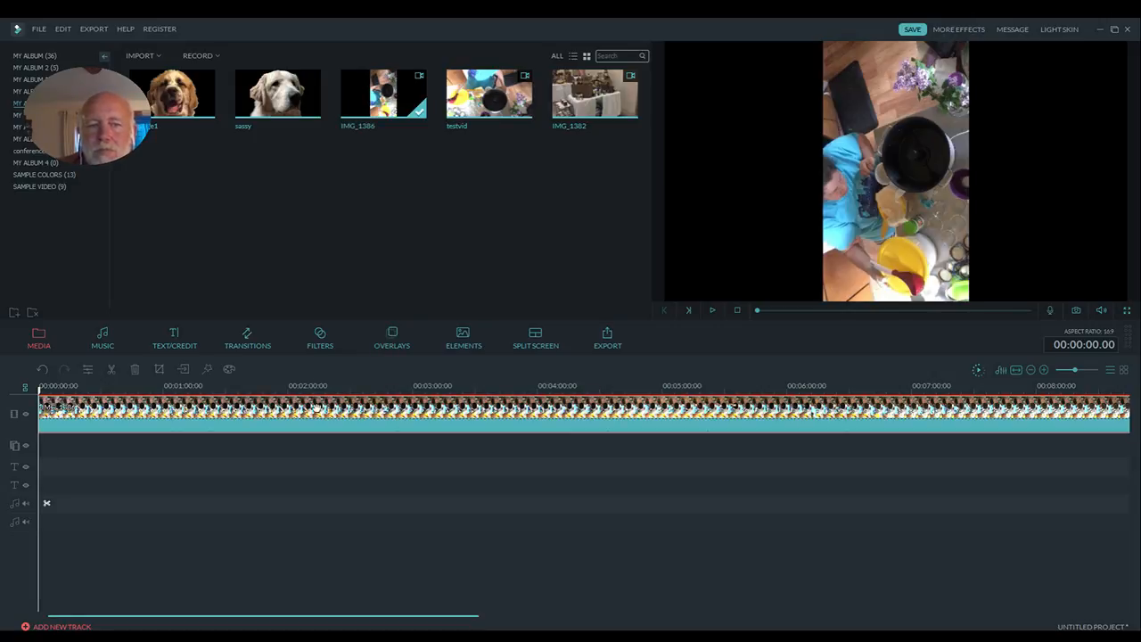
double_click(317, 416)
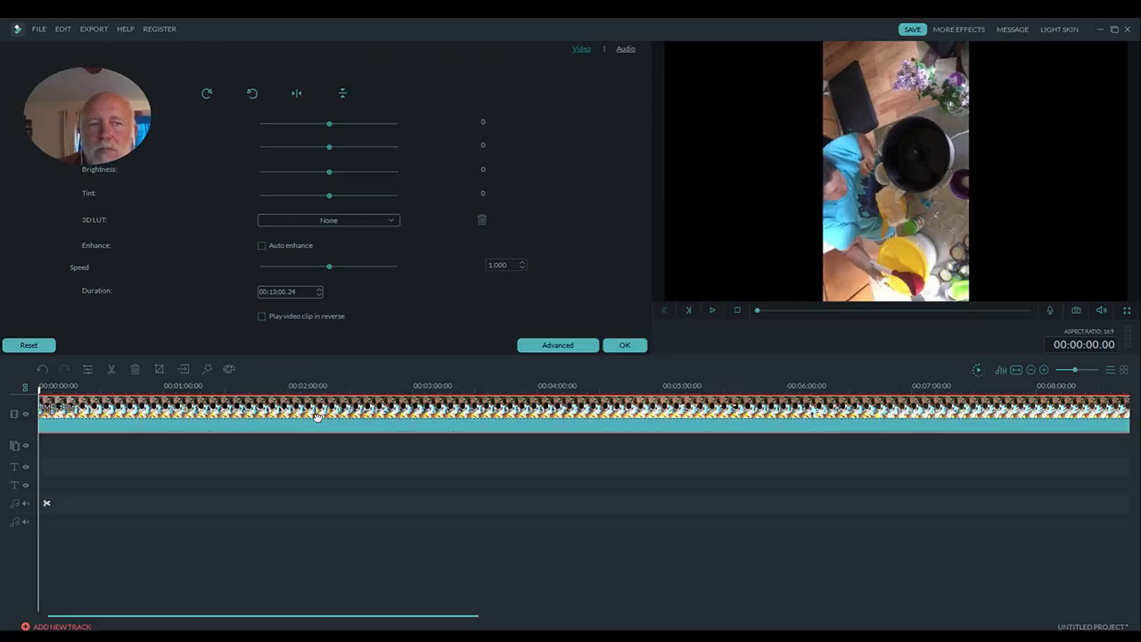
left_click(208, 94)
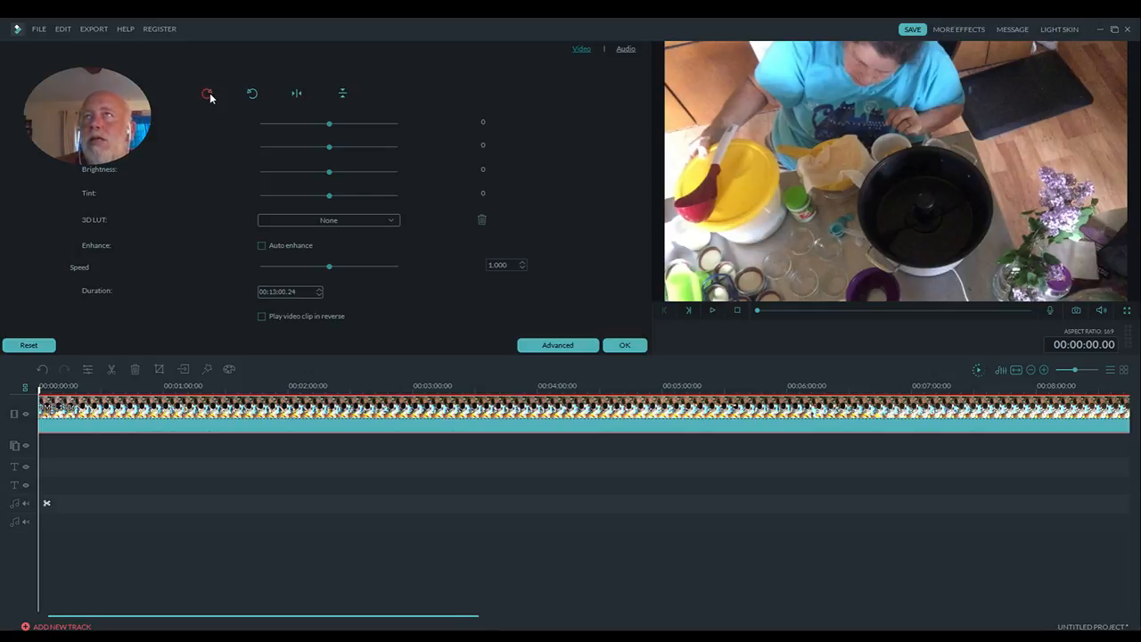
- Try the 90° anticlockwise rotation and the horizontal and vertical flips on the clip, restoring the clockwise-rotated orientation
left_click(252, 95)
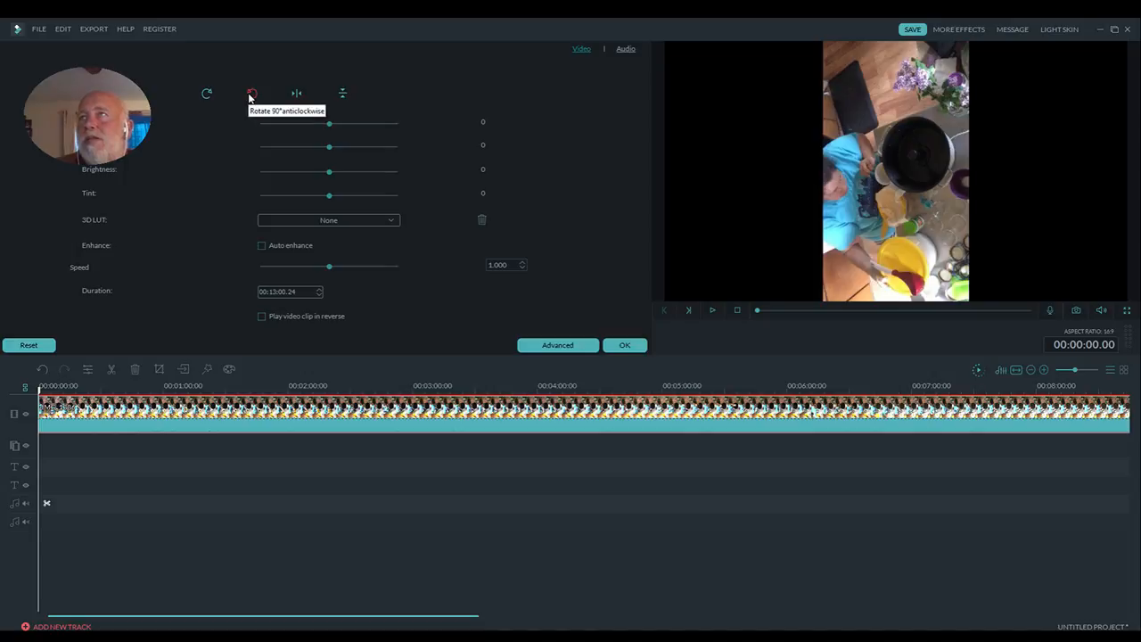
left_click(206, 100)
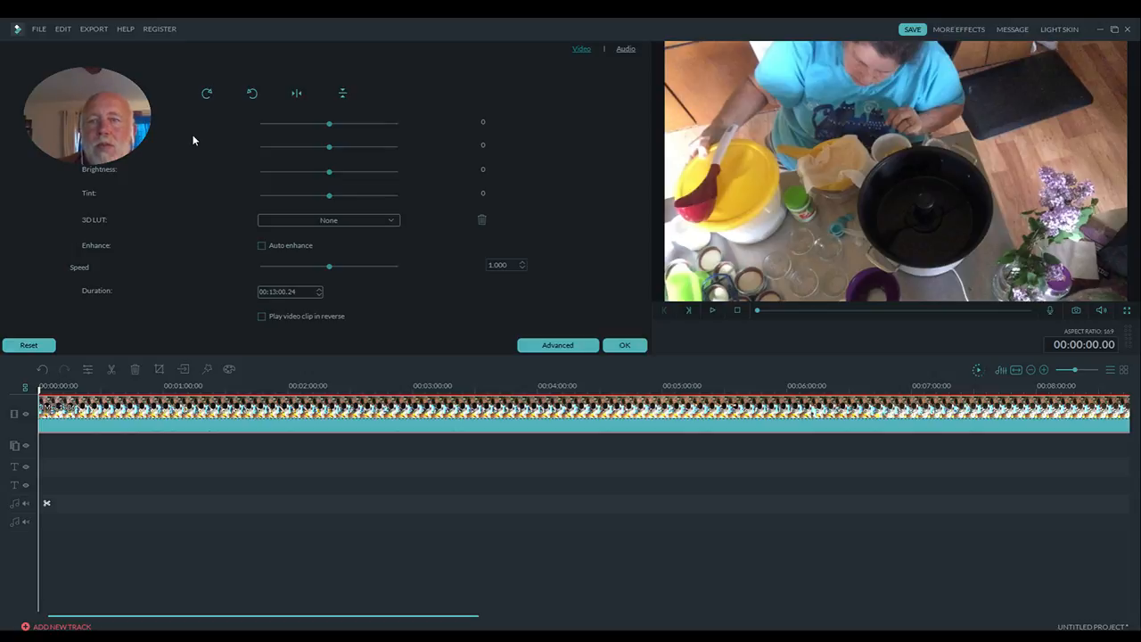
left_click(296, 97)
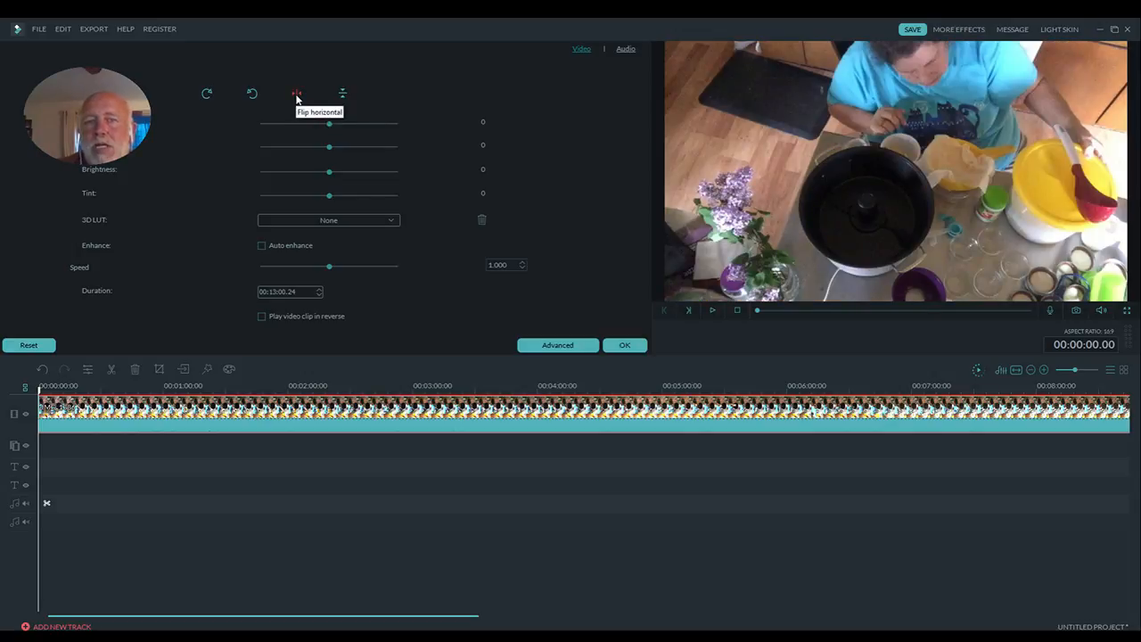
left_click(343, 95)
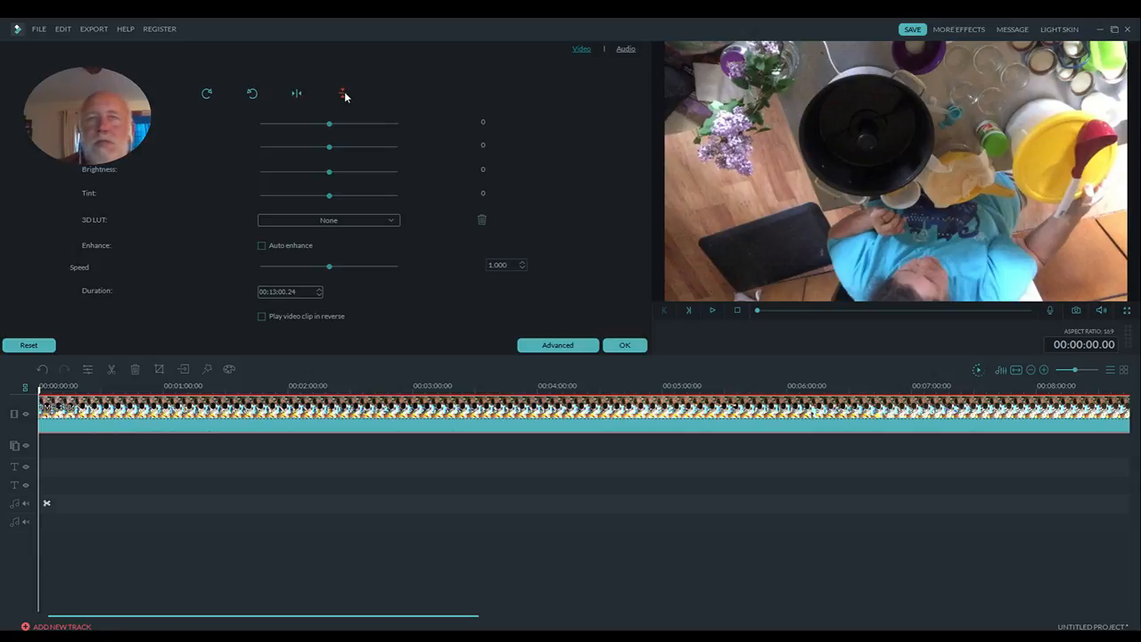
left_click(343, 96)
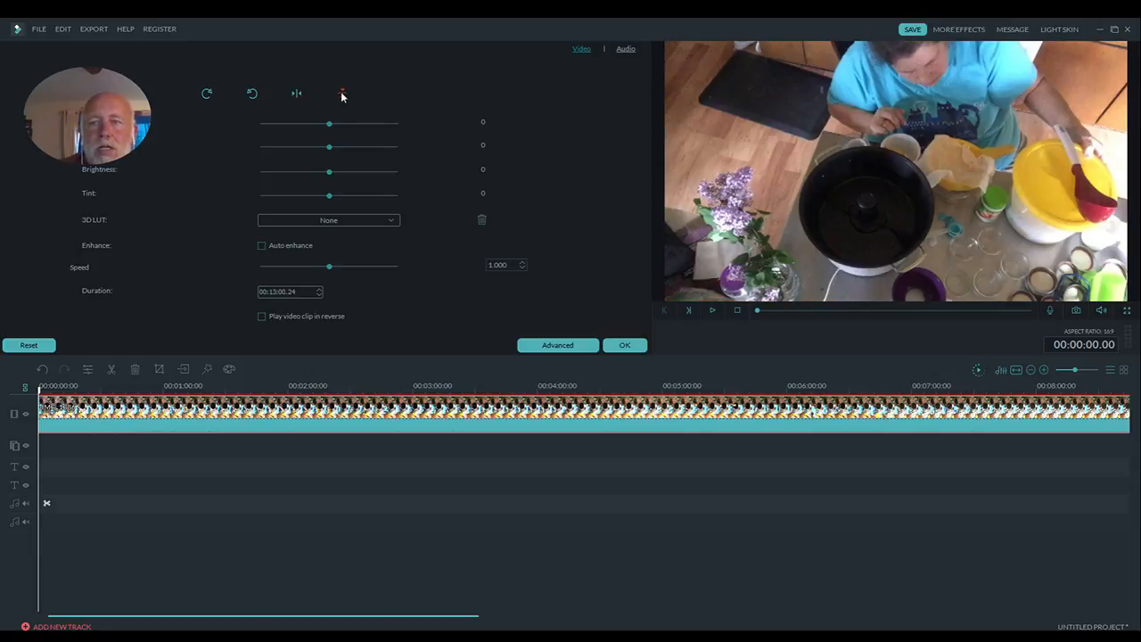
left_click(295, 95)
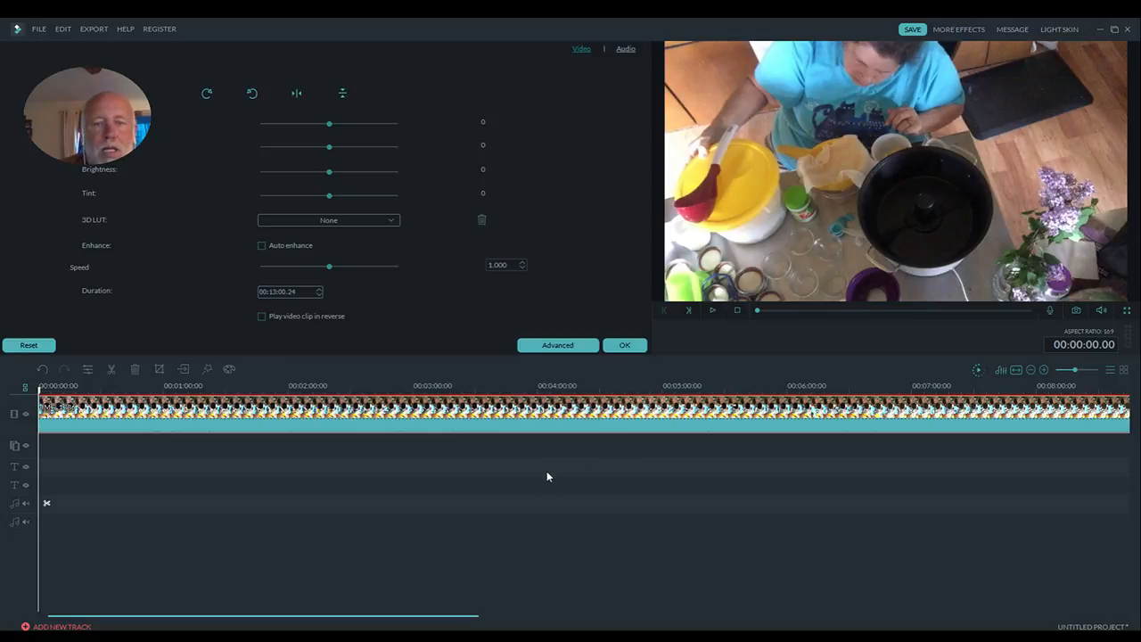
- Delete the rotated IMG_1386 clip from the timeline
key("Delete")
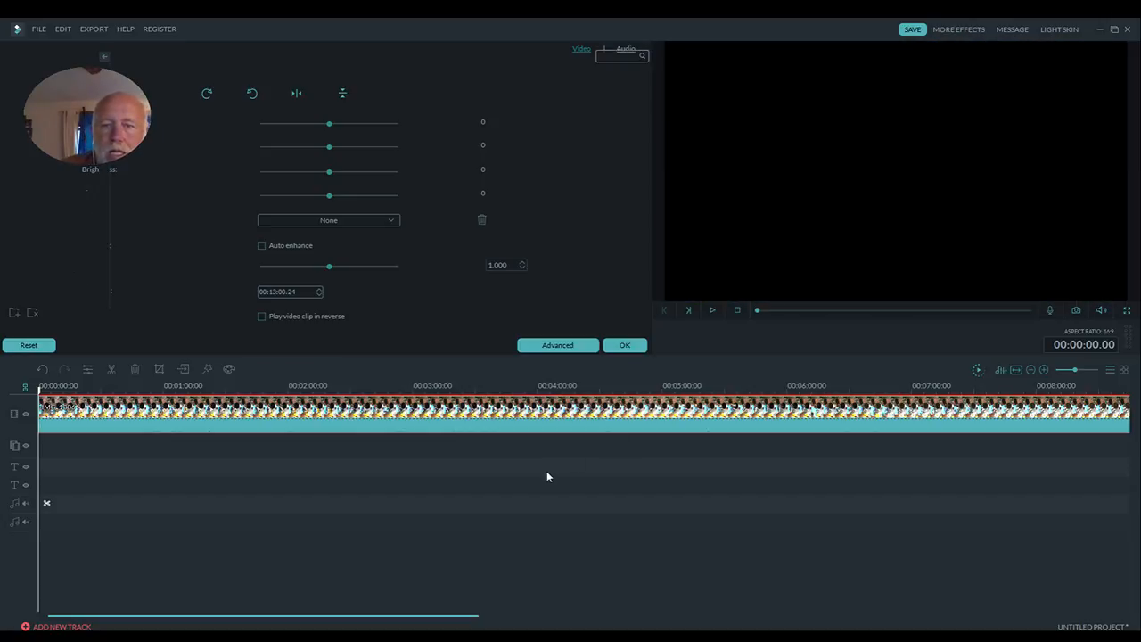
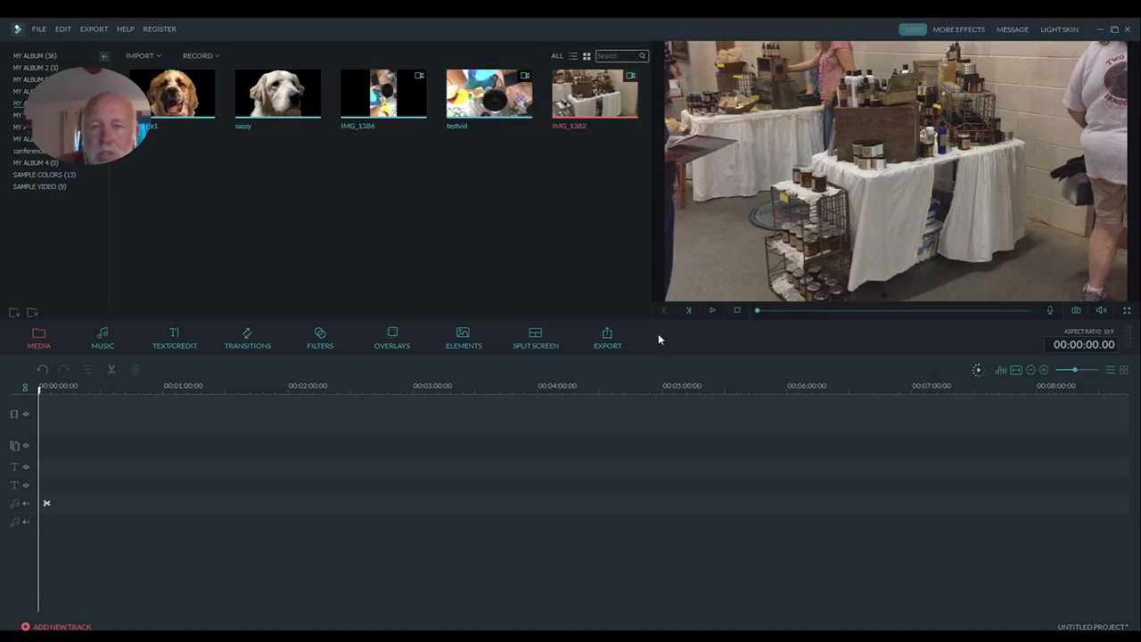
- Preview the opening seconds of the IMG_1382 clip, replay it from the beginning, and stop playback
left_click(713, 311)
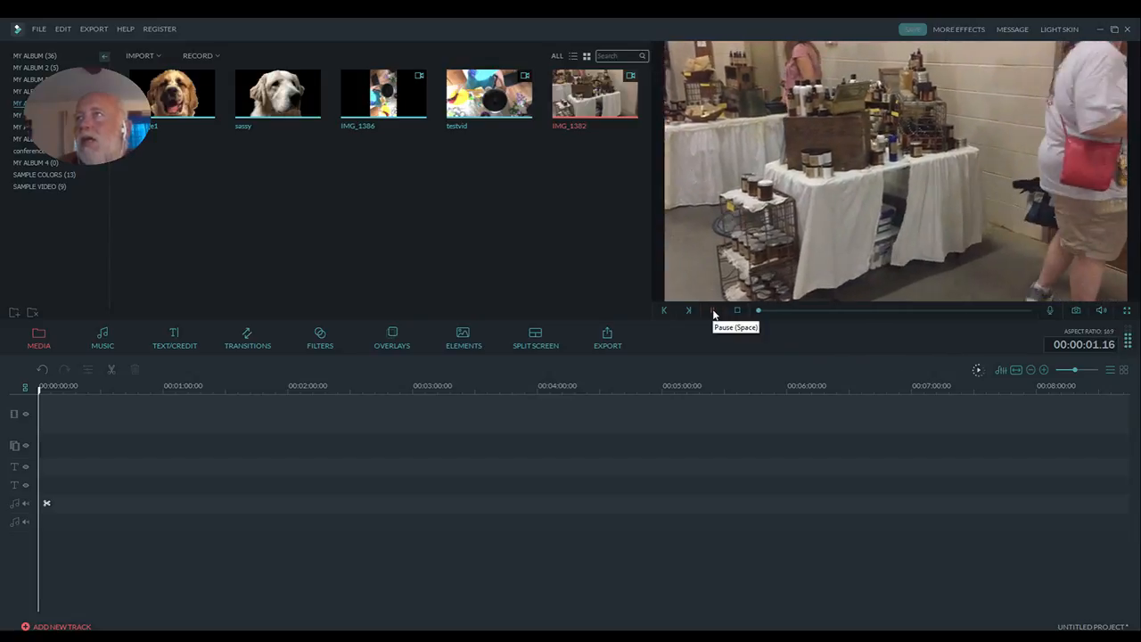
left_click(713, 312)
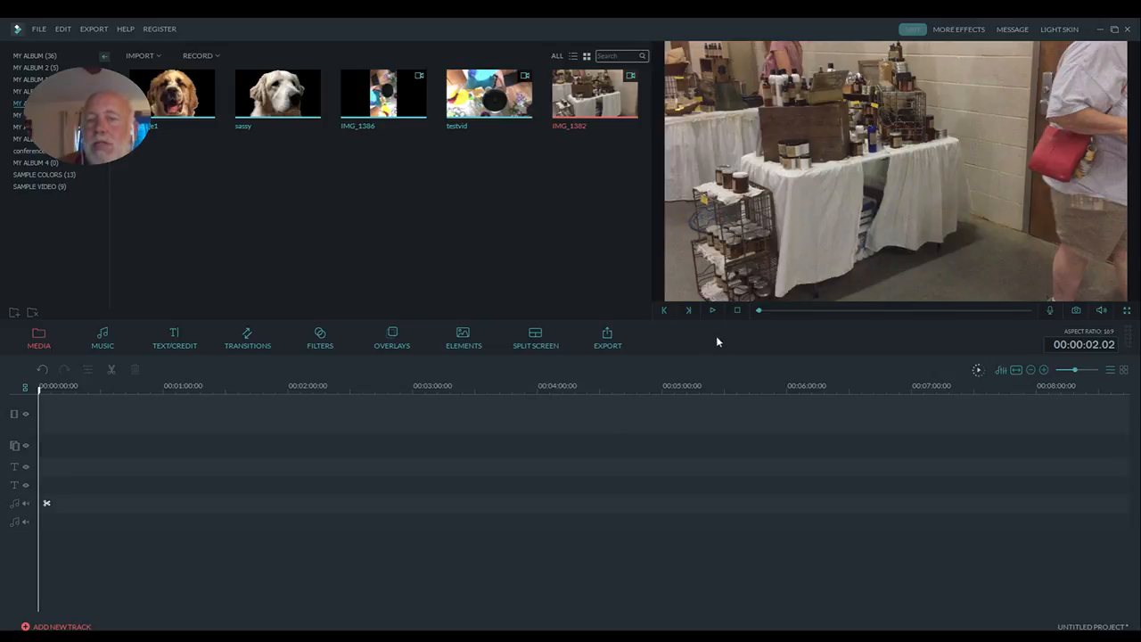
left_click(712, 311)
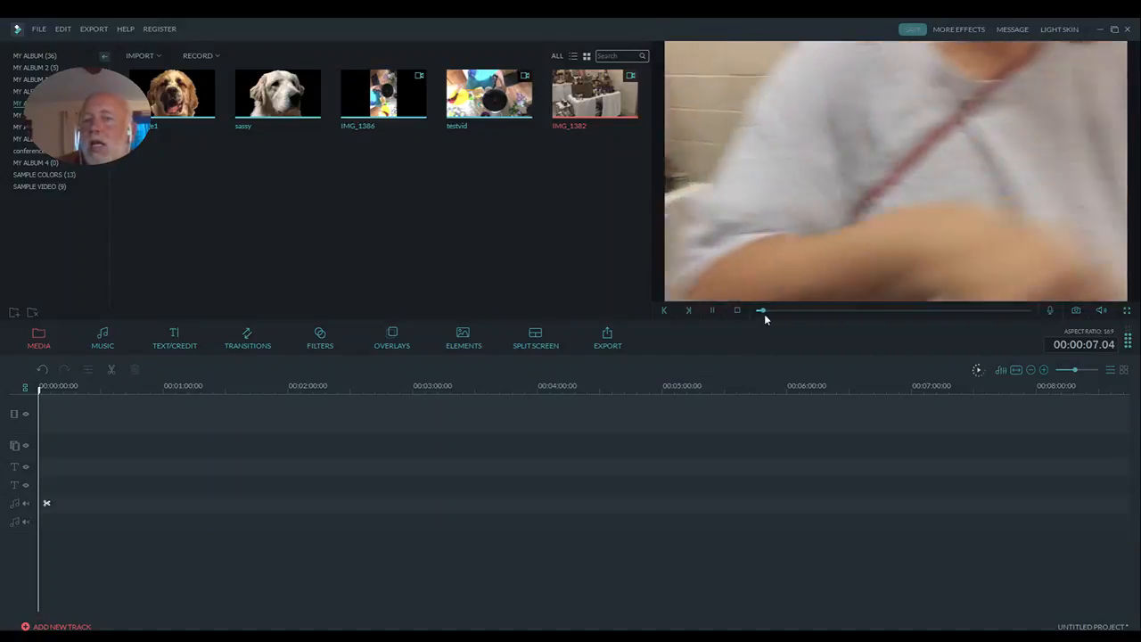
left_click(761, 312)
mouse_move(762, 311)
left_mouse_down()
mouse_move(864, 303)
mouse_move(1033, 313)
mouse_move(756, 314)
left_mouse_up()
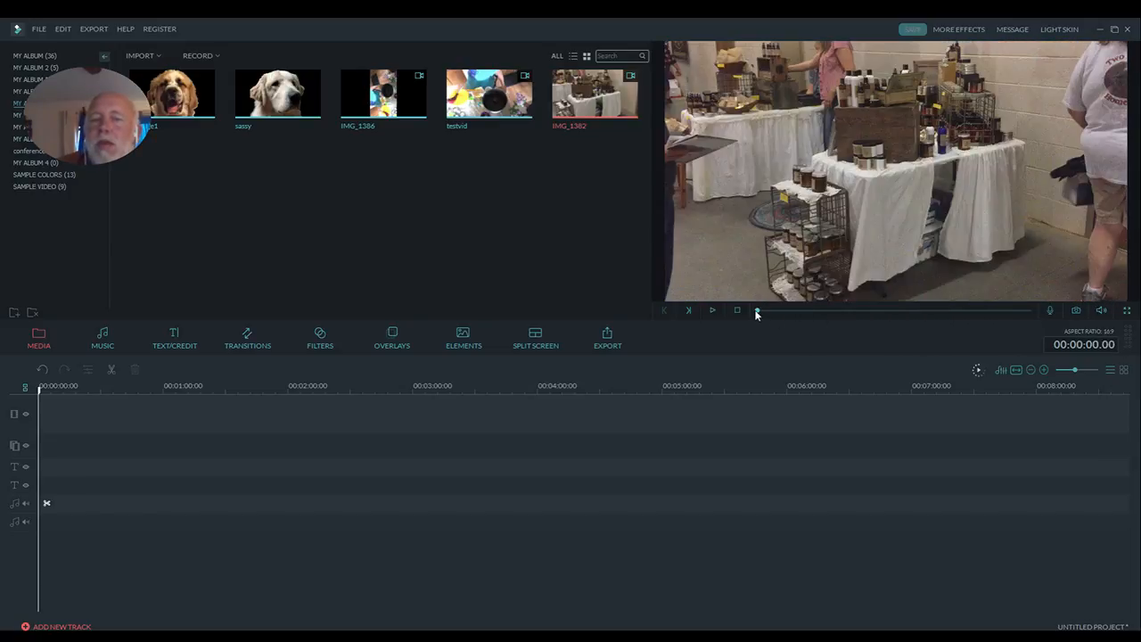
key("space")
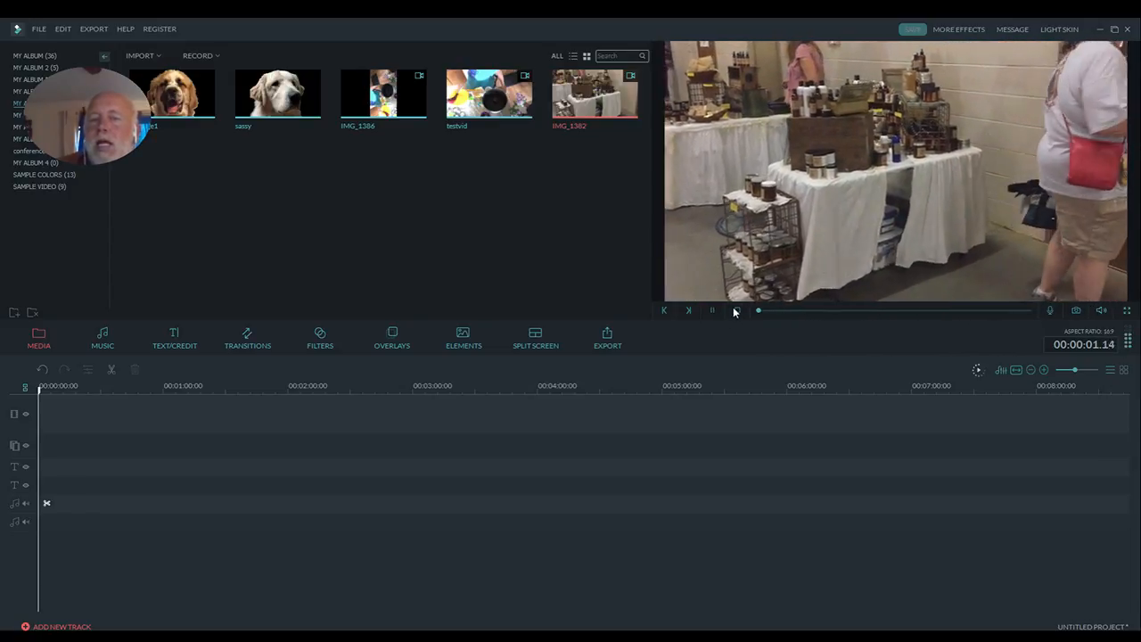
left_click(737, 311)
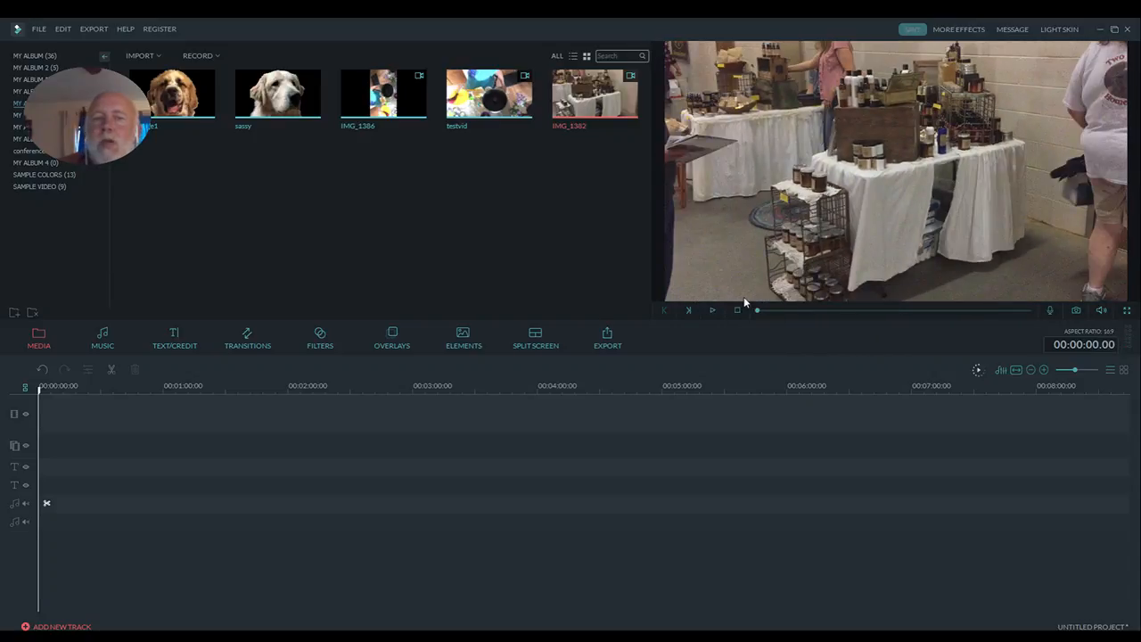
- Run Scene Detection on the IMG_1382 clip in the media library
right_click(609, 106)
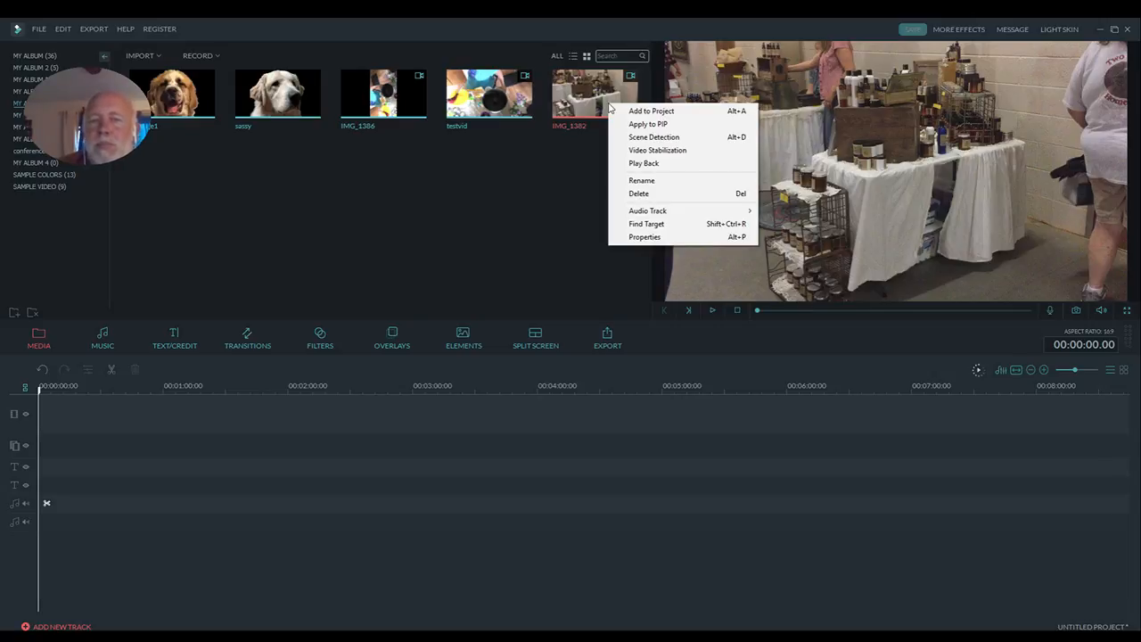
left_click(694, 139)
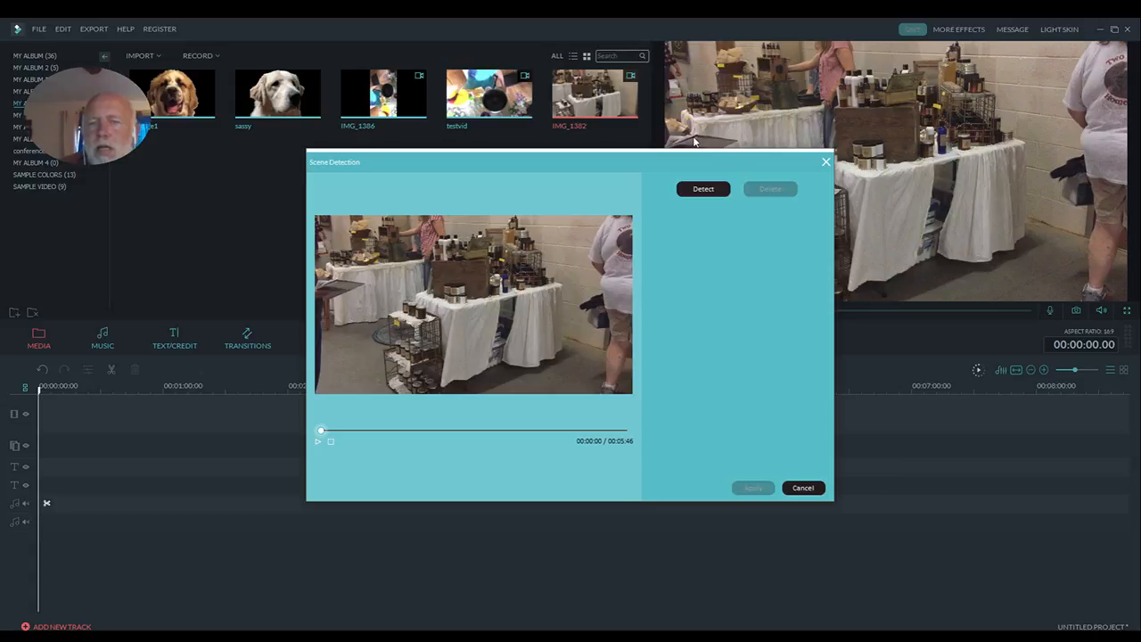
left_click(704, 189)
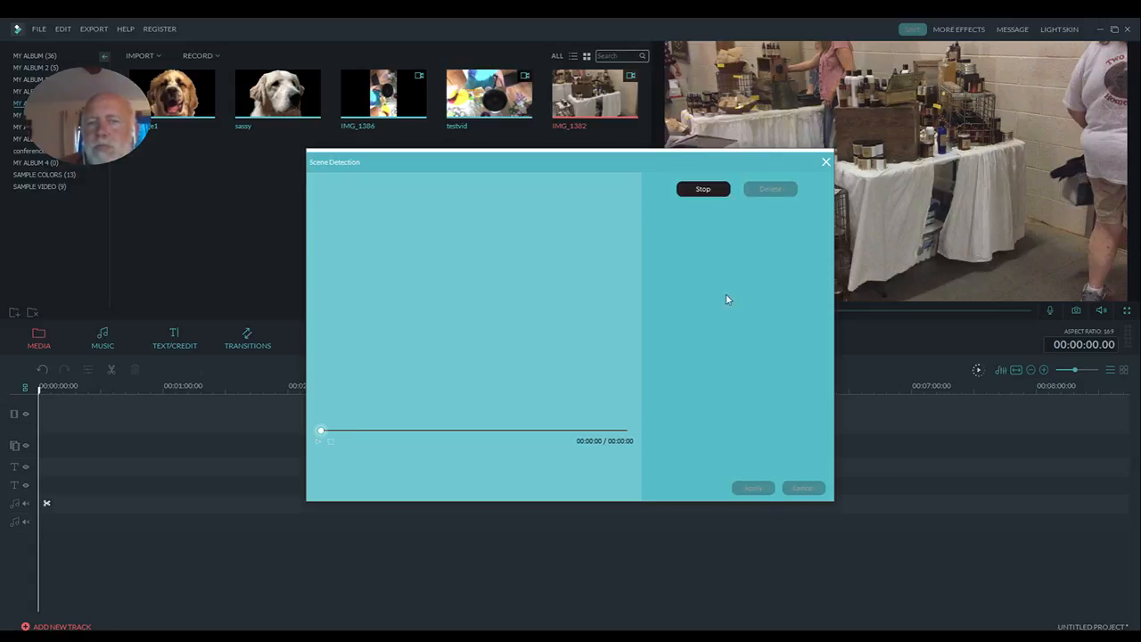
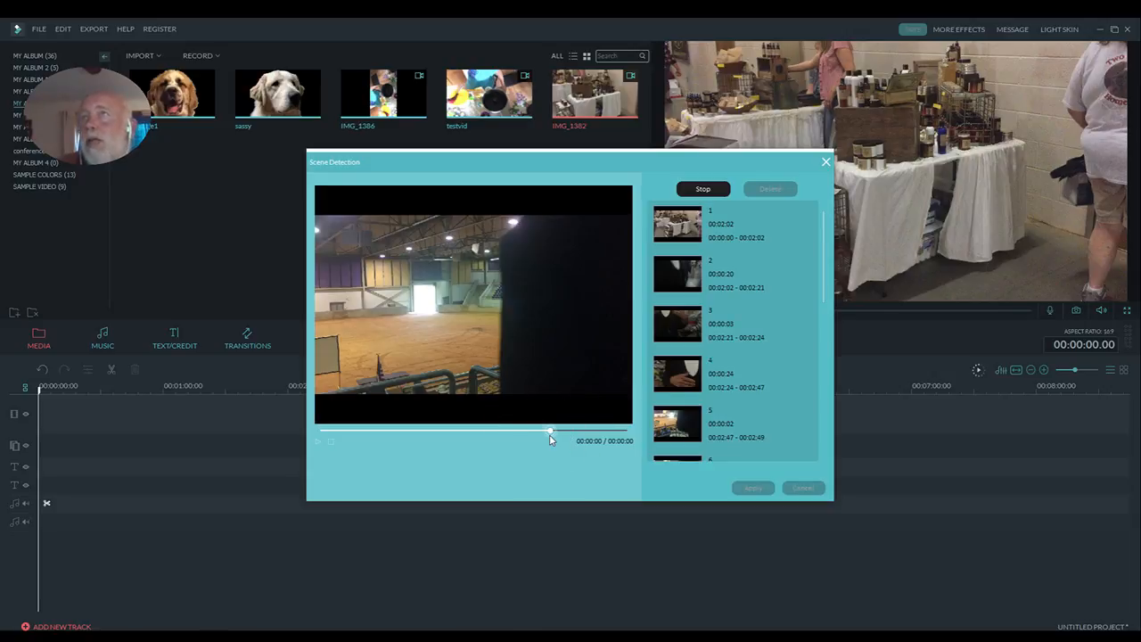
- Review the detected IMG_1382 scenes, apply the scene split to the timeline, and fit the whole timeline in view
left_click(550, 432)
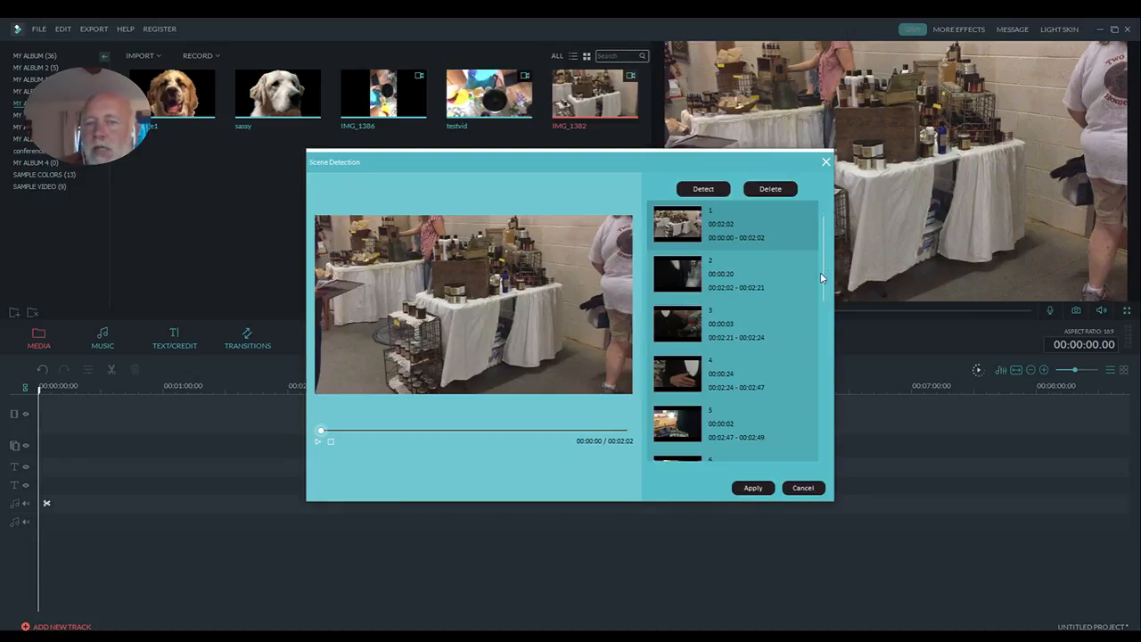
left_click_drag(822, 272, 791, 433)
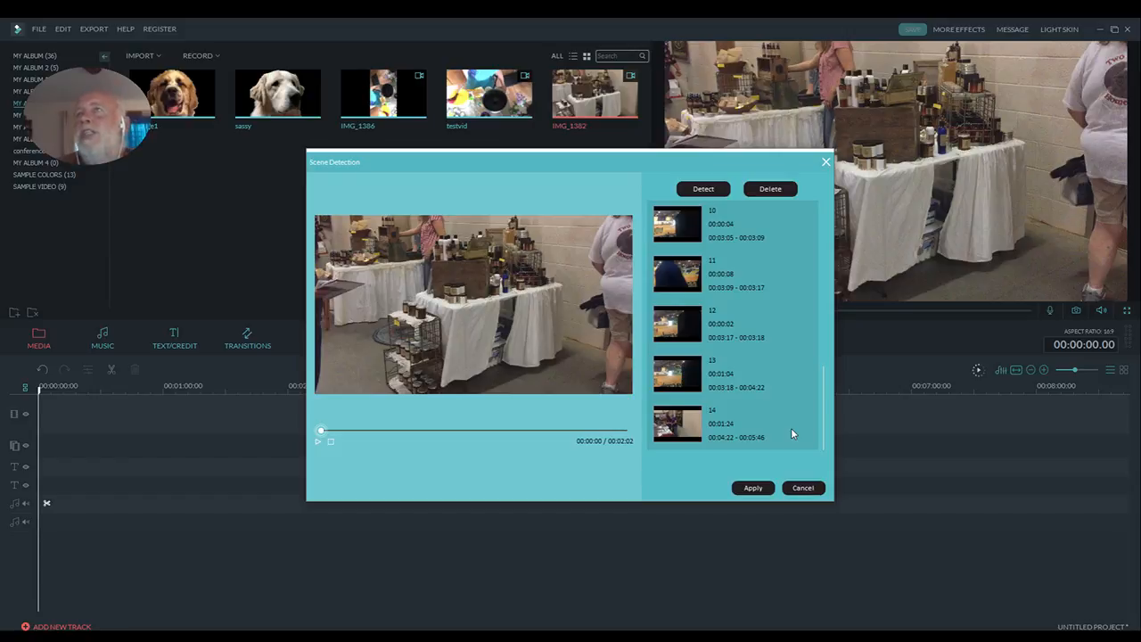
left_click_drag(822, 411, 836, 253)
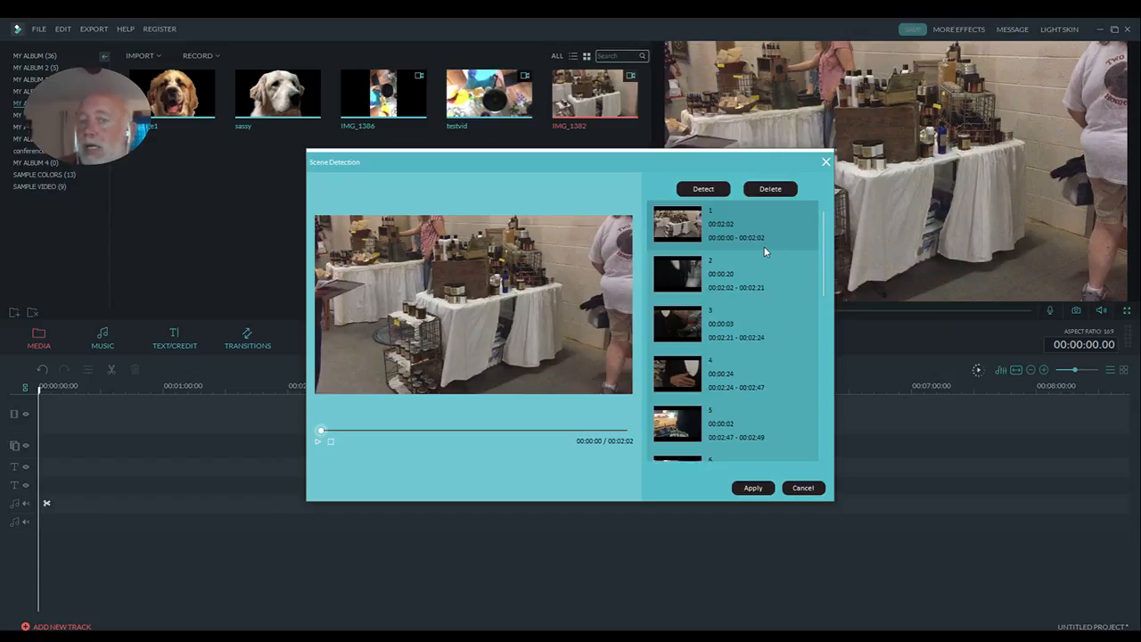
left_click(753, 489)
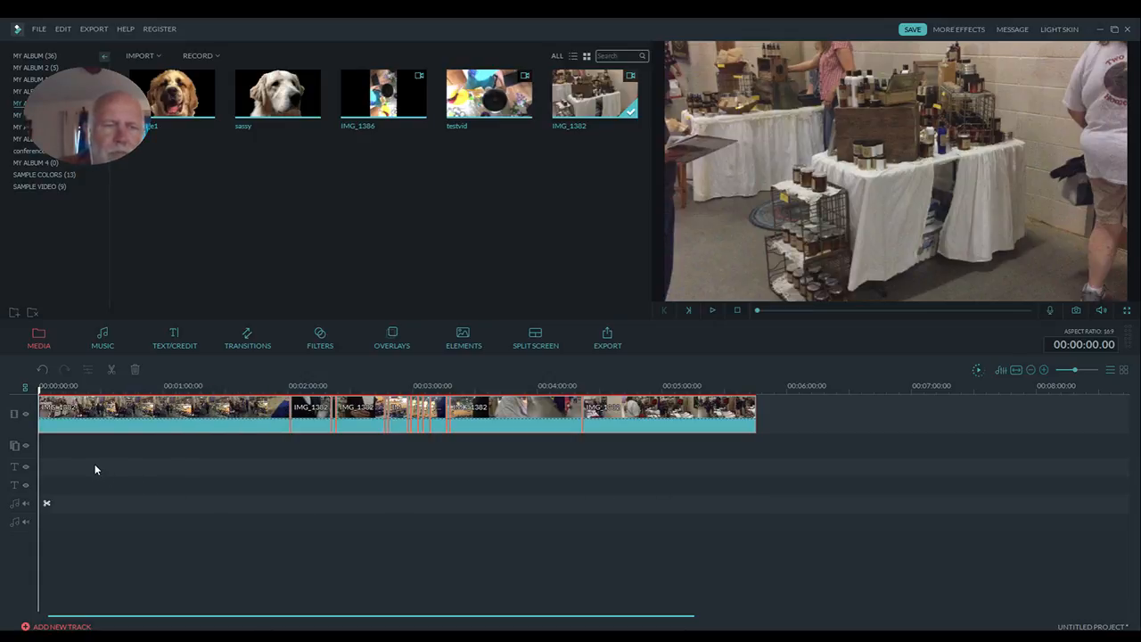
left_click(1015, 368)
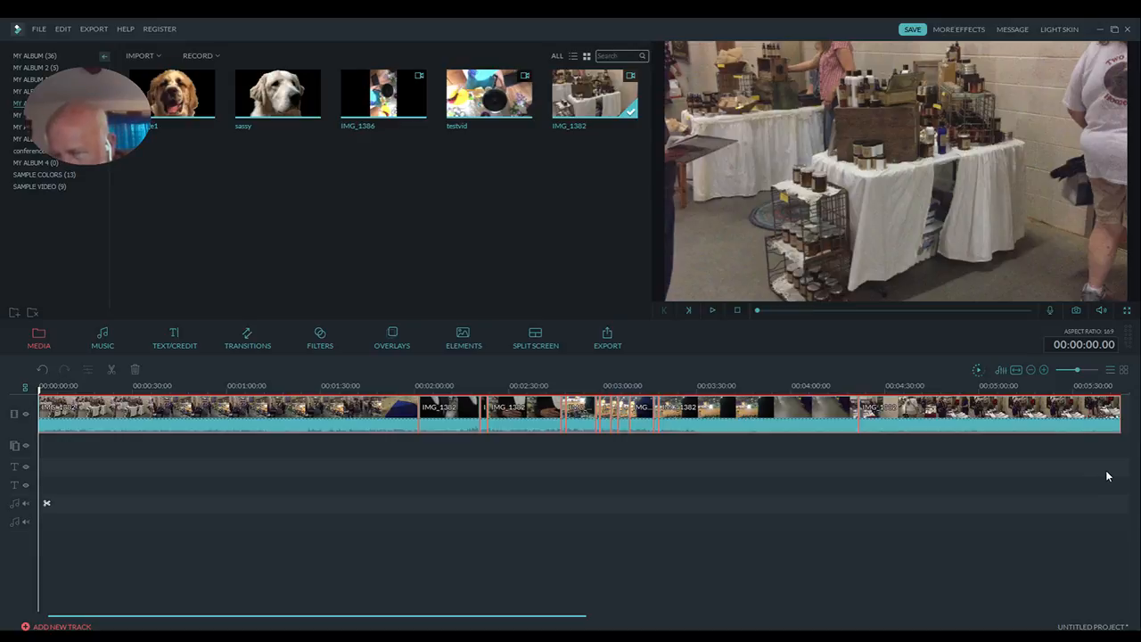
- Insert an Orange sample color clip at each of the first five scene cuts on the video track
left_click(1122, 387)
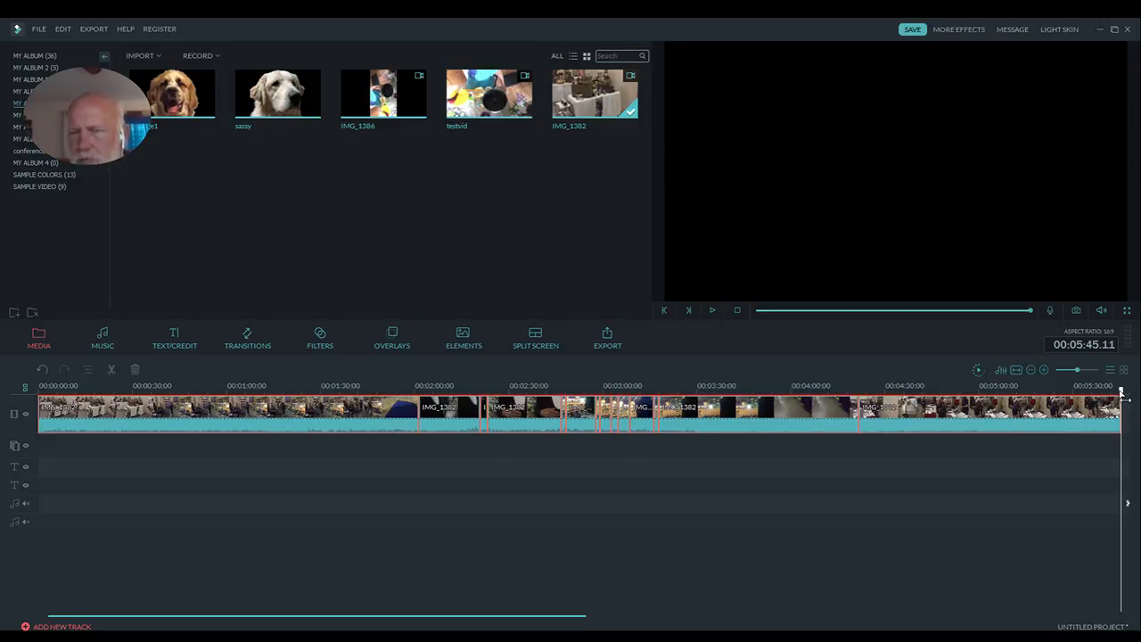
left_click_drag(1121, 390, 415, 388)
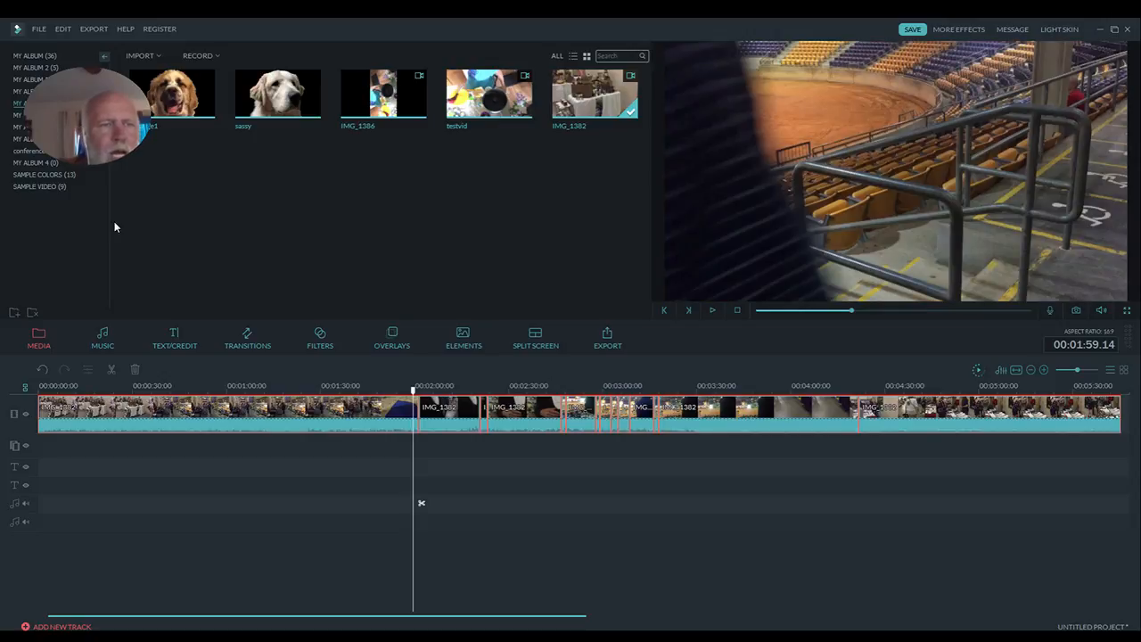
left_click(55, 175)
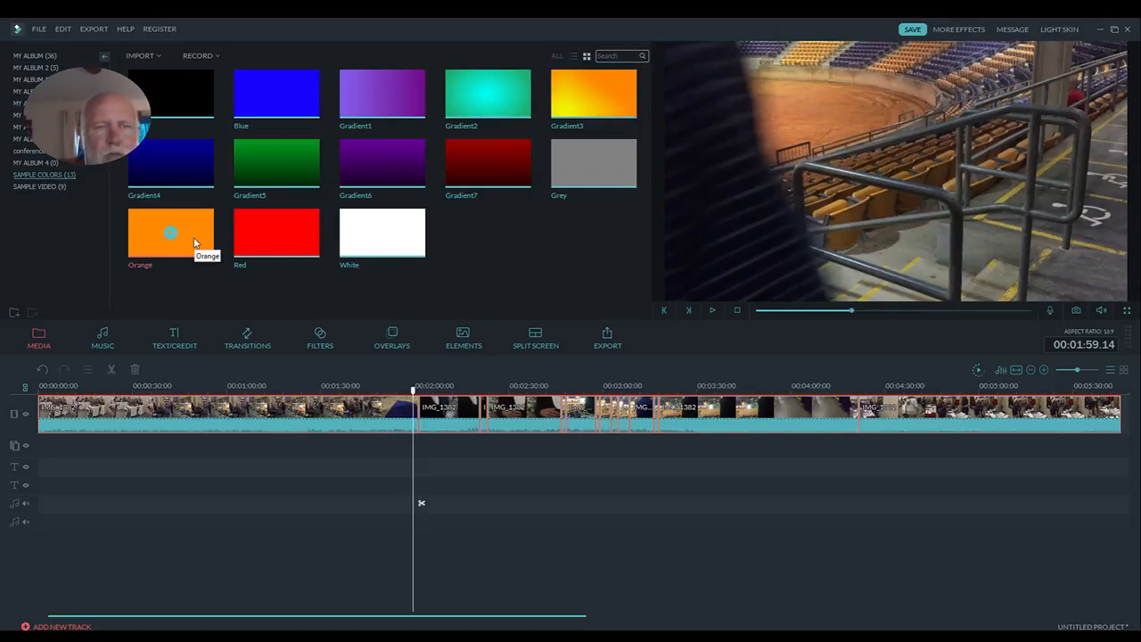
mouse_move(196, 243)
left_mouse_down()
mouse_move(366, 363)
mouse_move(400, 410)
mouse_move(422, 419)
left_mouse_up()
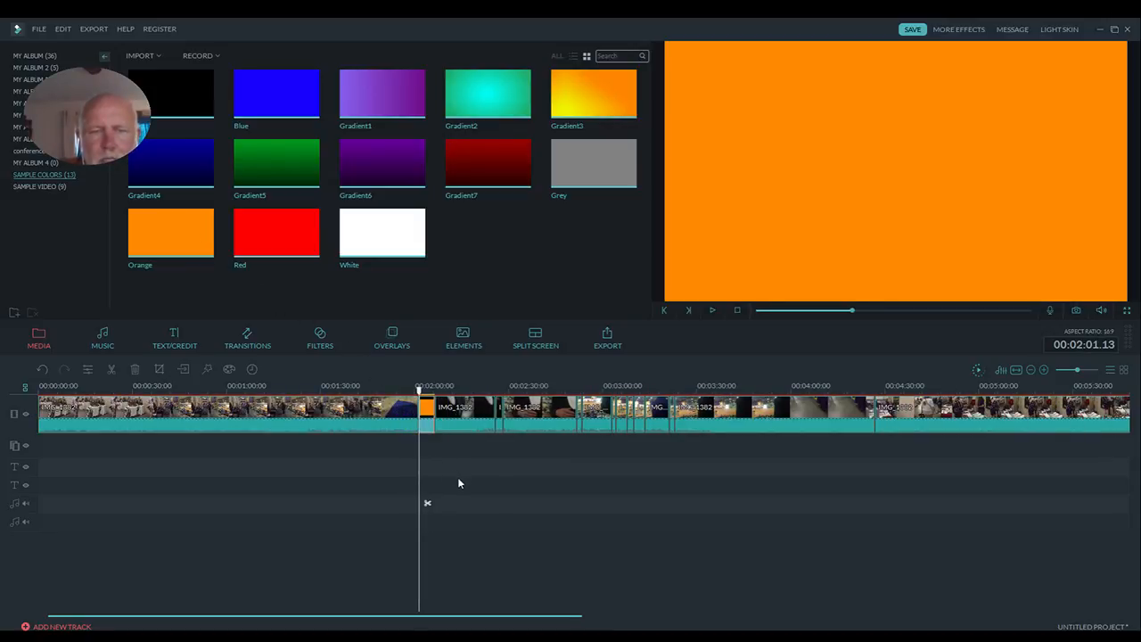
mouse_move(172, 230)
mouse_move(199, 234)
left_mouse_down()
mouse_move(426, 400)
mouse_move(497, 422)
left_mouse_up()
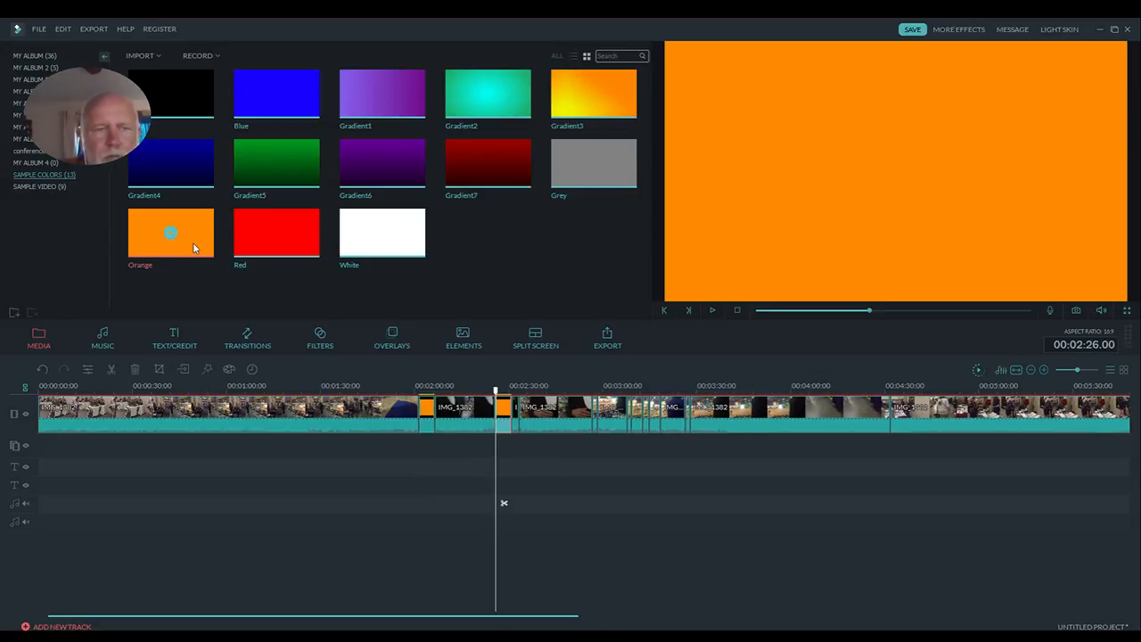
left_click_drag(205, 254, 527, 413)
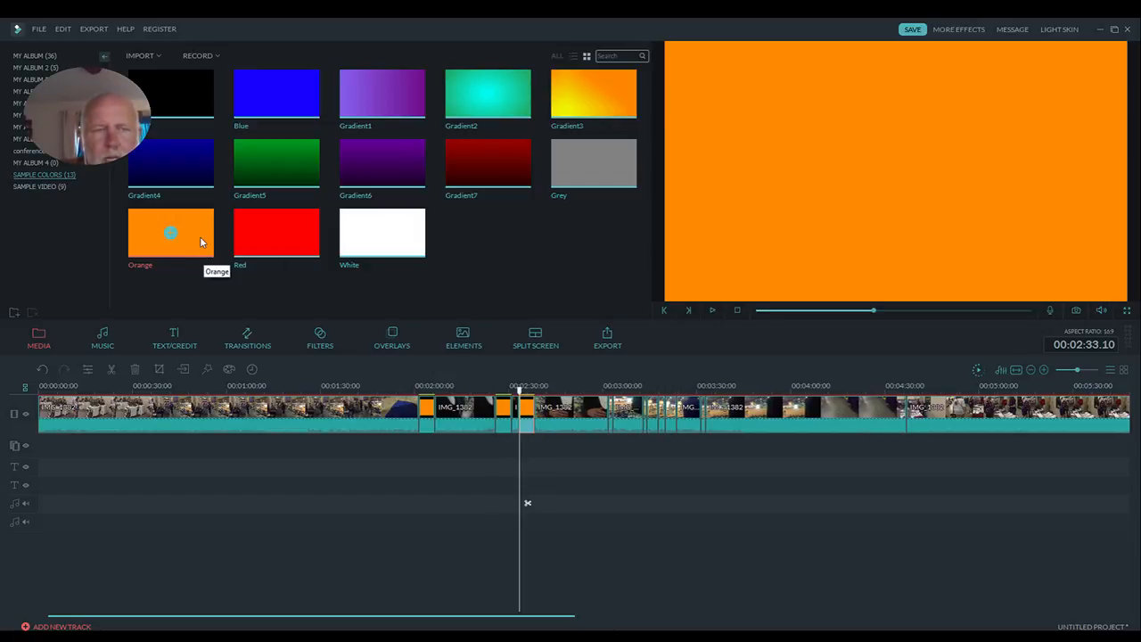
mouse_move(202, 243)
left_mouse_down()
mouse_move(523, 373)
mouse_move(629, 438)
mouse_move(612, 417)
left_mouse_up()
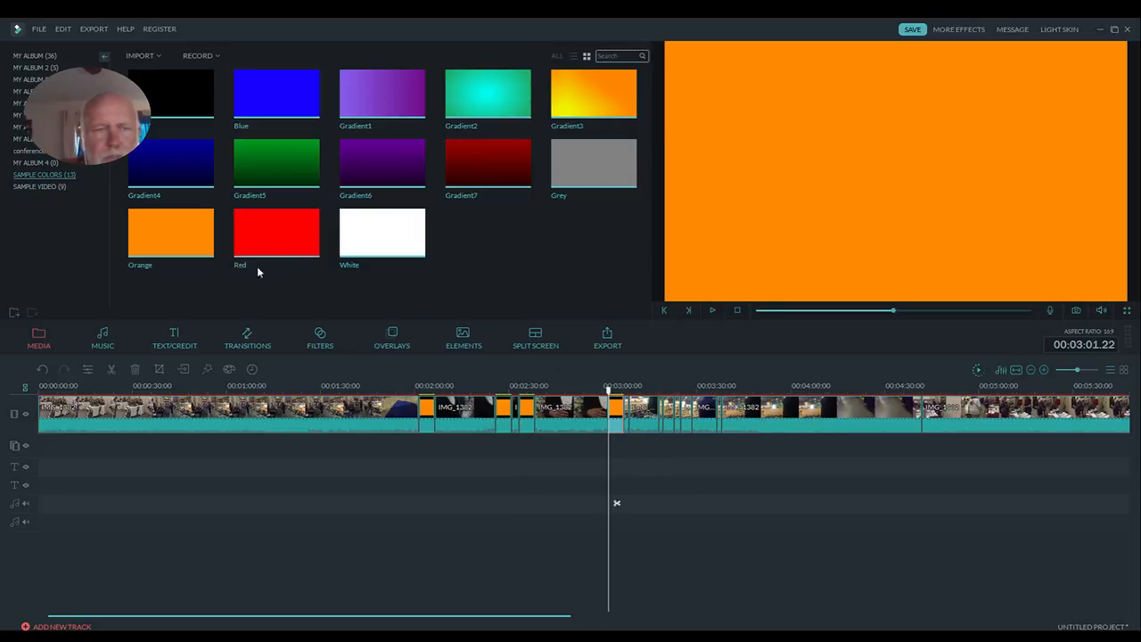
mouse_move(263, 285)
left_mouse_down()
mouse_move(510, 385)
mouse_move(635, 416)
left_mouse_up()
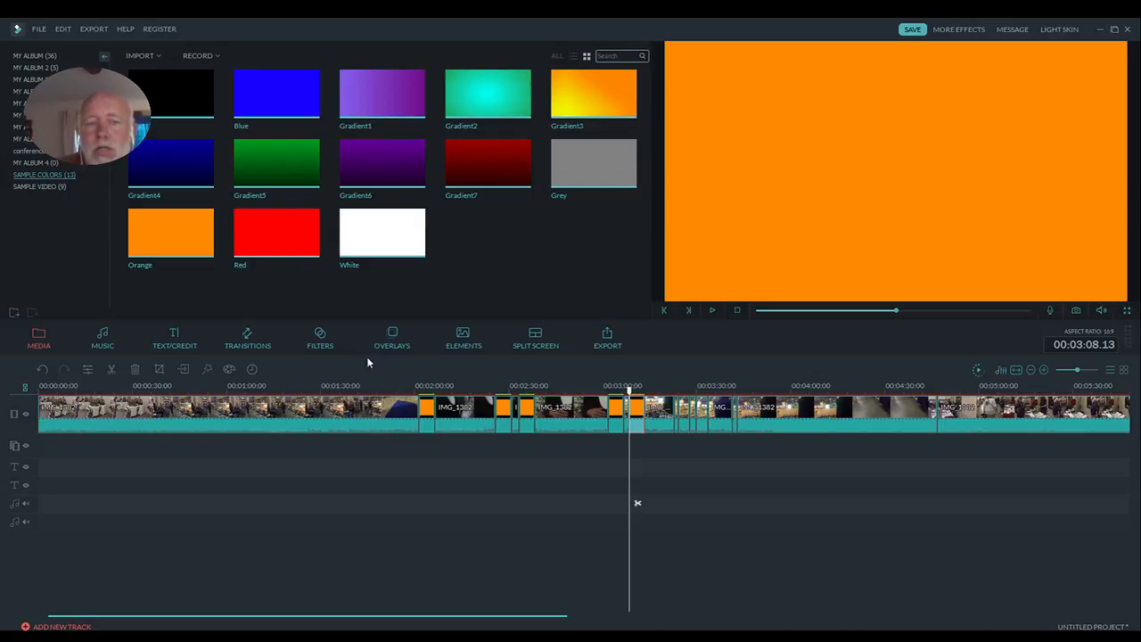
- Play the timeline from the beginning through the orange separators, pause, and move the playhead back to about 00:03:49
left_click(397, 385)
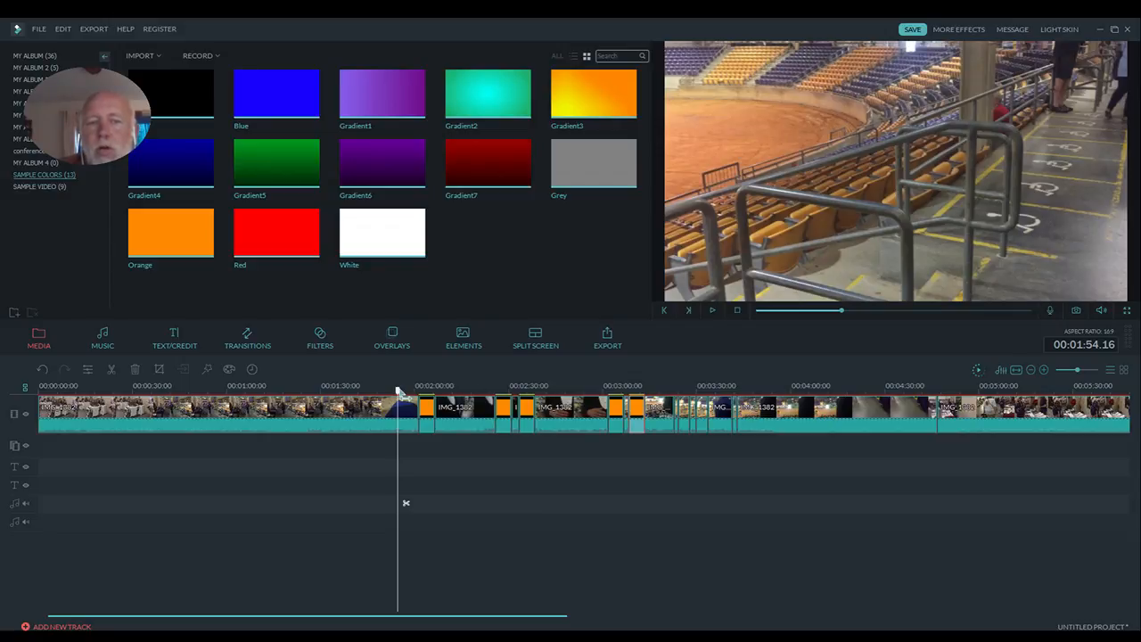
left_click_drag(397, 391, 38, 392)
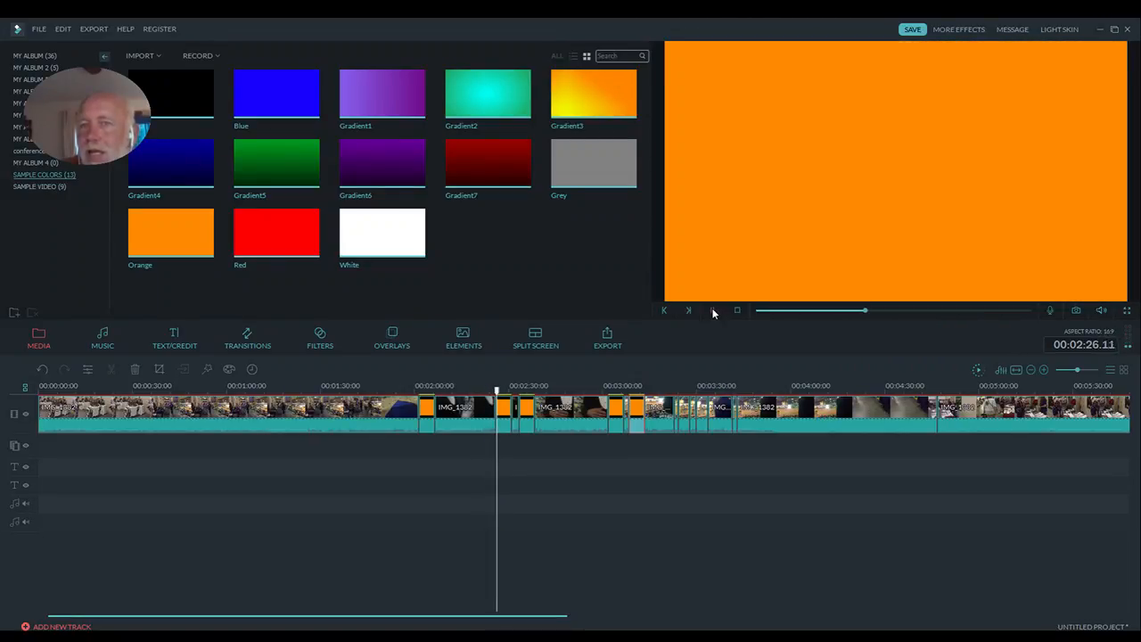
left_click(713, 312)
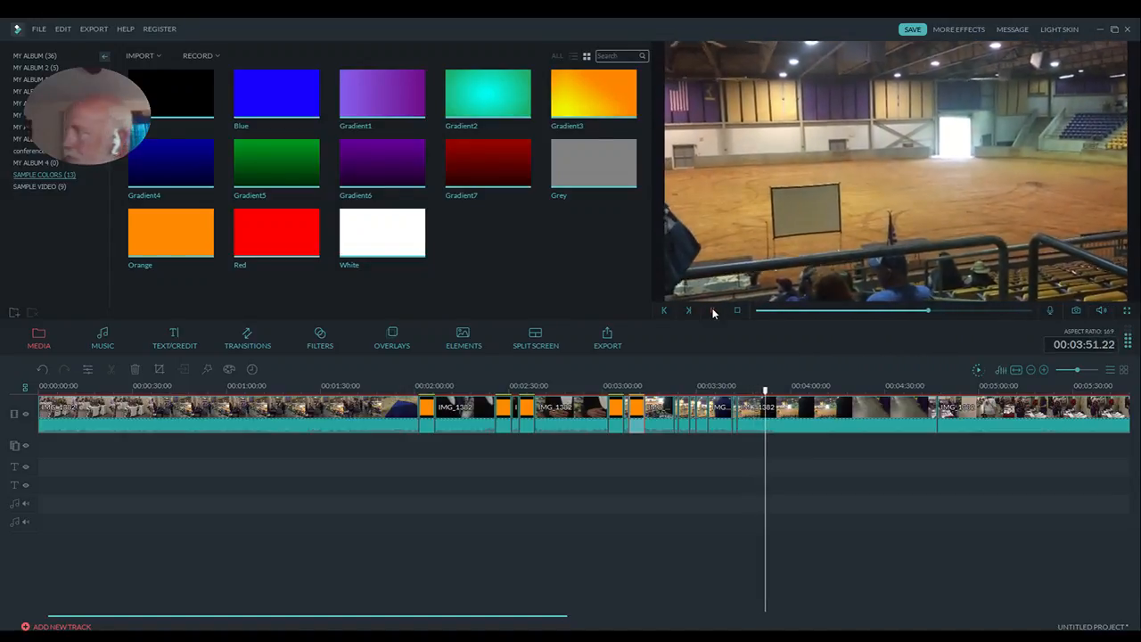
left_click(713, 310)
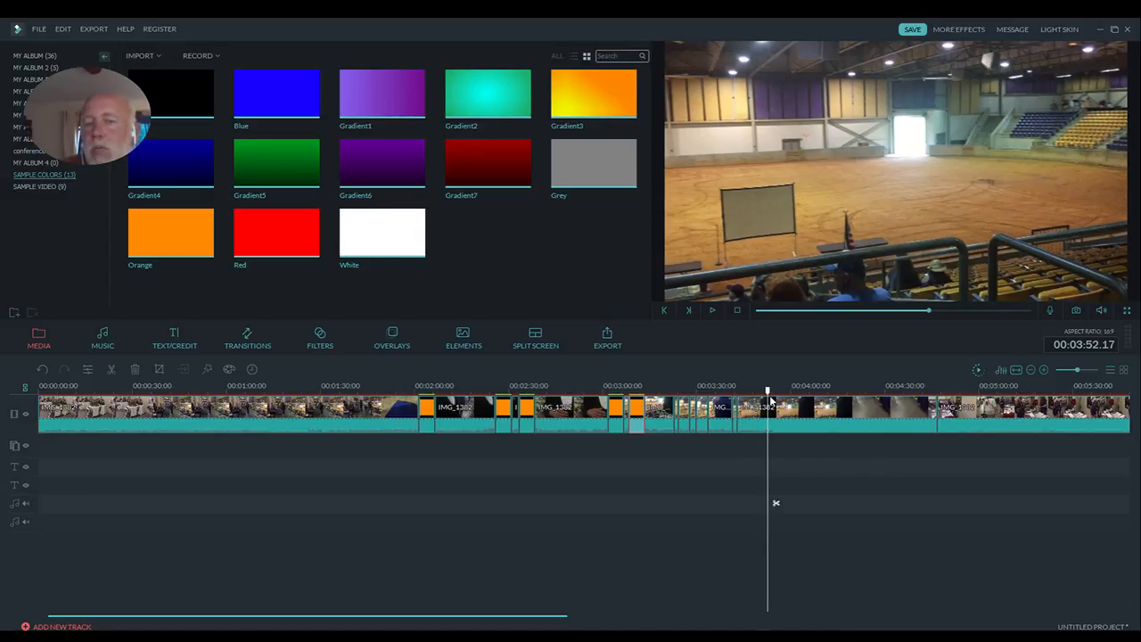
mouse_move(768, 392)
left_mouse_down()
mouse_move(727, 389)
mouse_move(758, 391)
left_mouse_up()
key("Left")
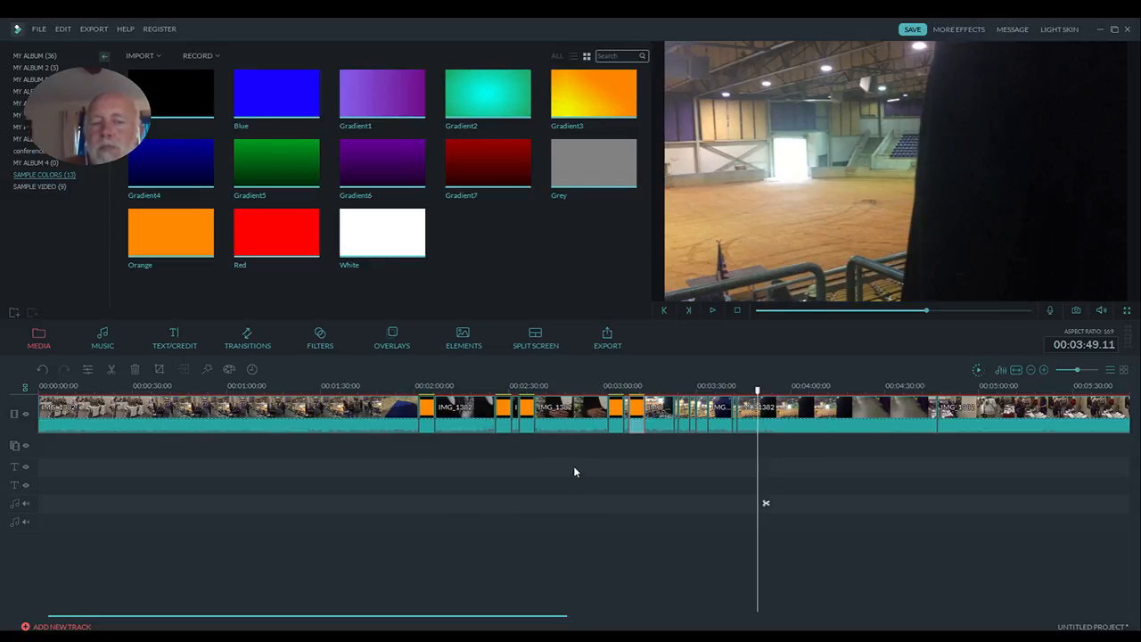
- Delete the first IMG_1382 scene and the orange clip that follows it from the video track
left_click(304, 424)
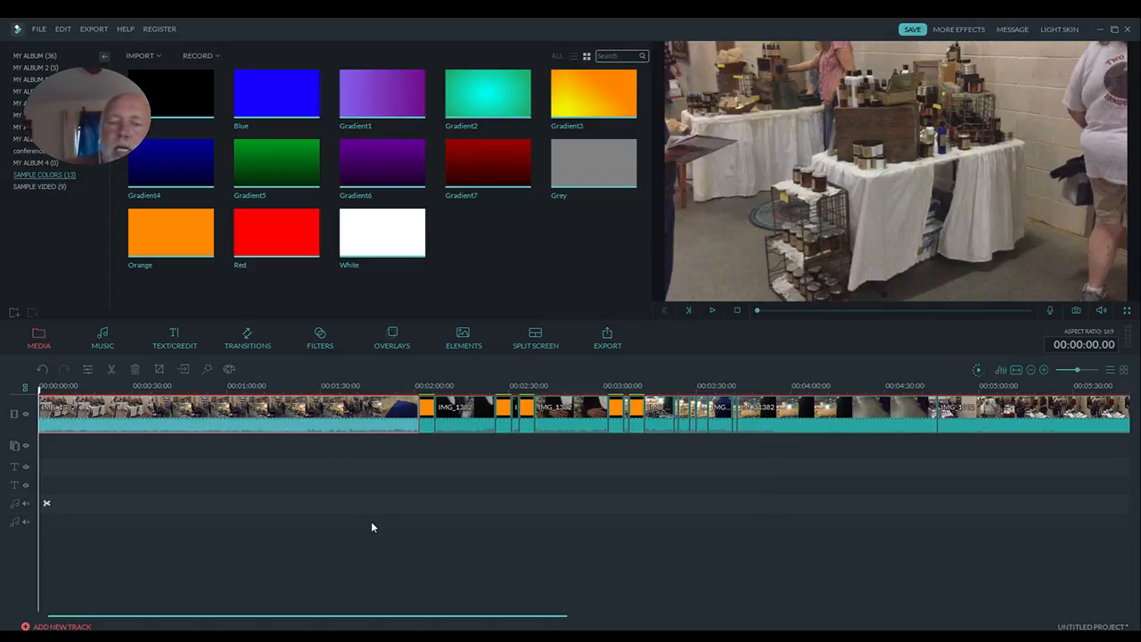
key("Delete")
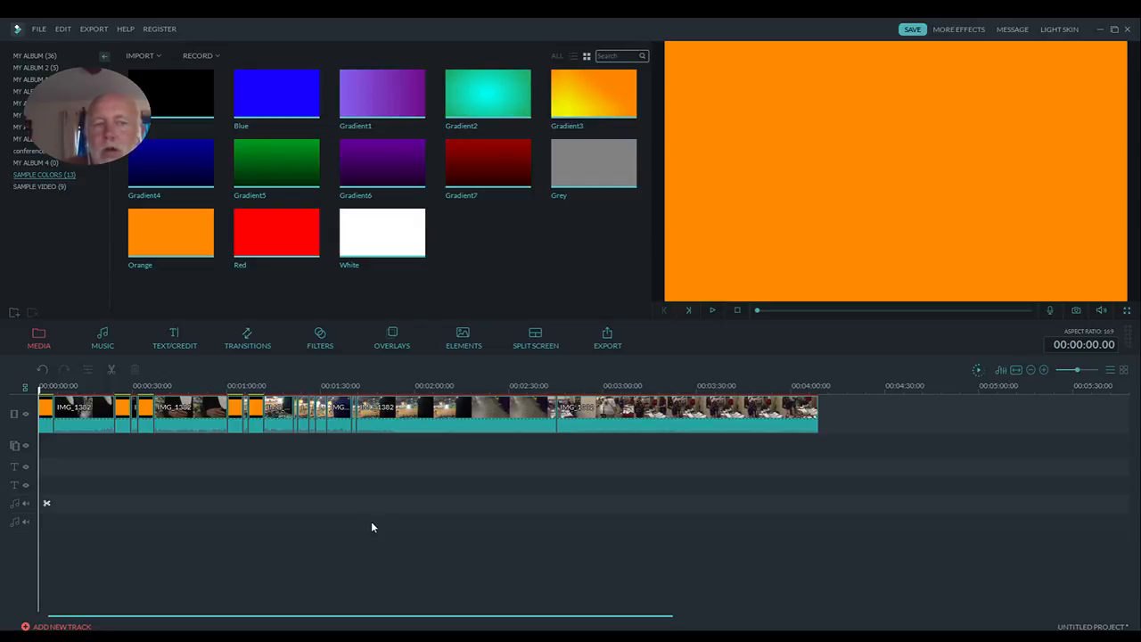
left_click(45, 427)
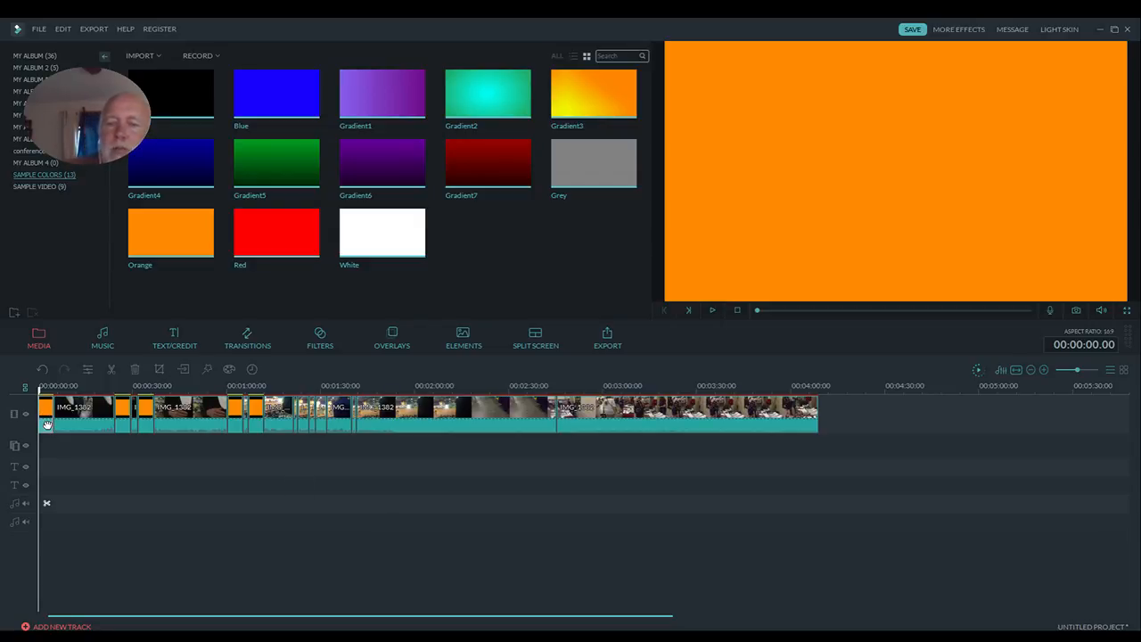
key("Delete")
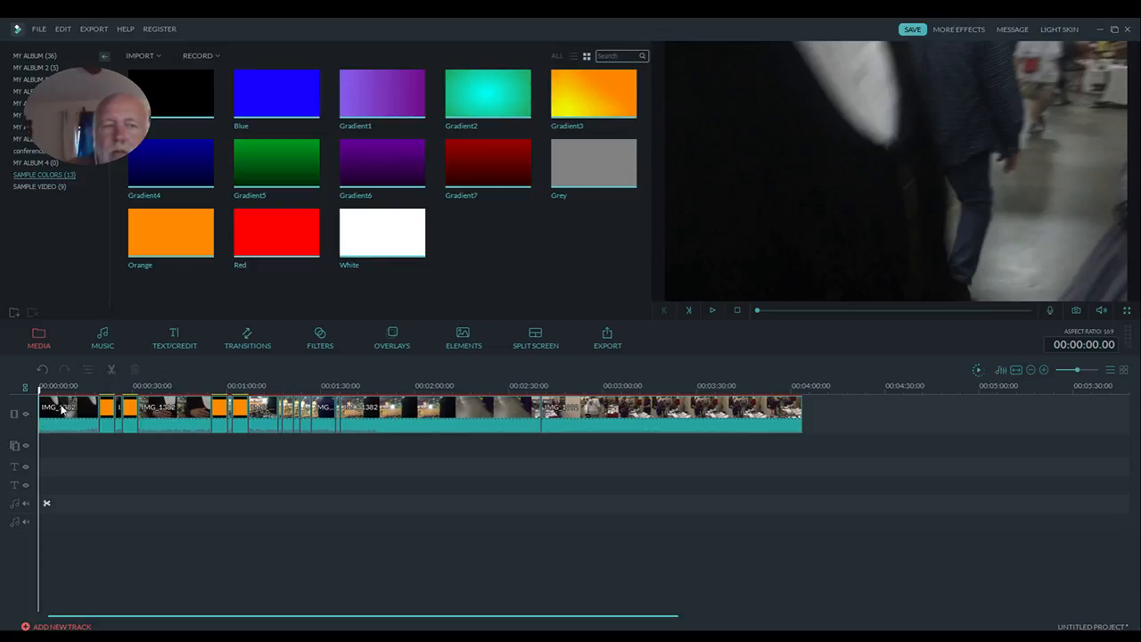
- Preview the opening scene, split it at about 00:00:14.17, and delete the portion after the cut
left_click(713, 311)
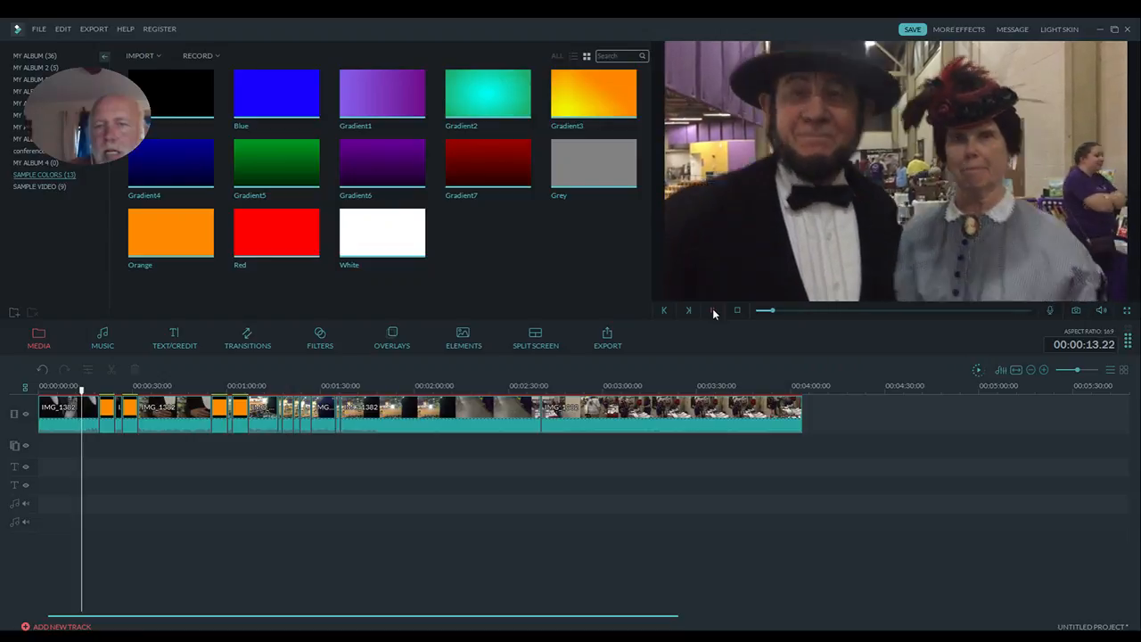
left_click(713, 311)
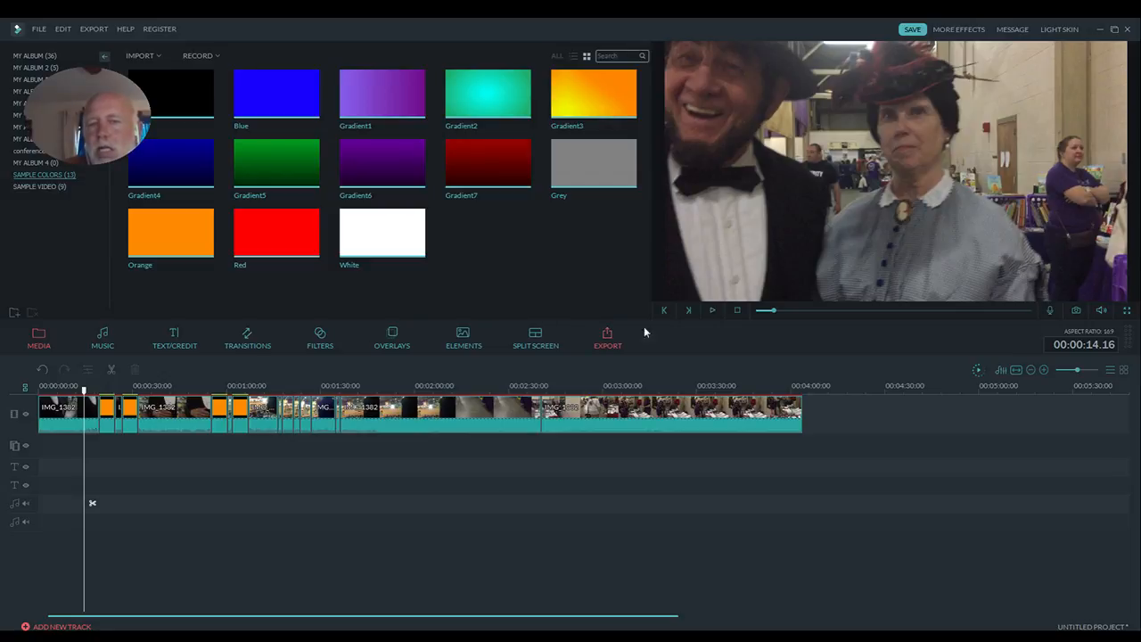
left_click(716, 311)
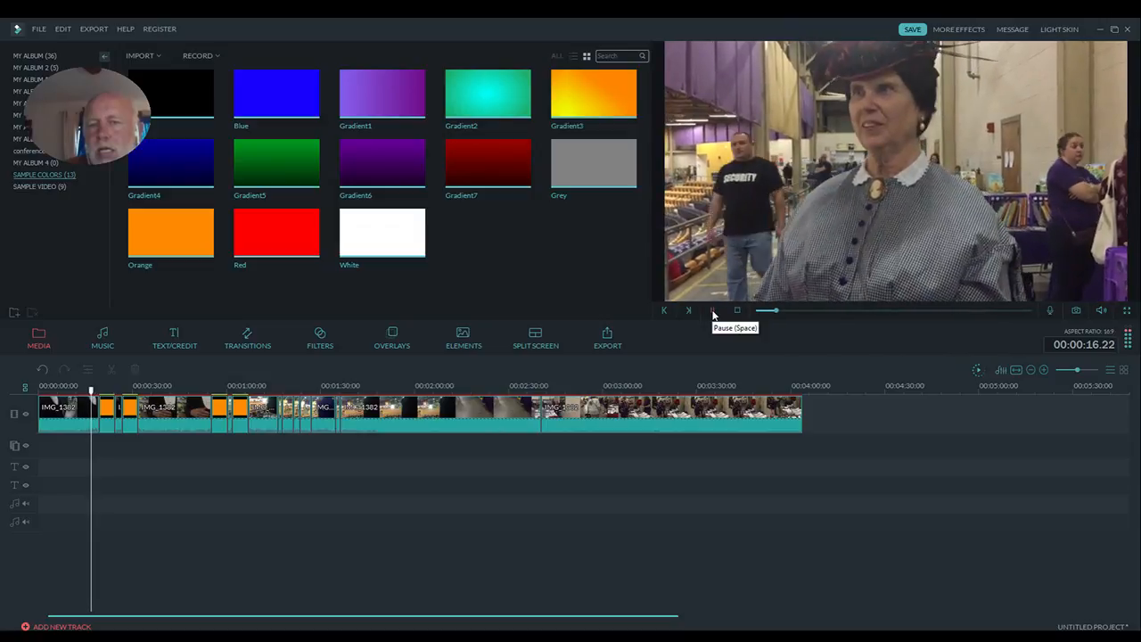
left_click(713, 311)
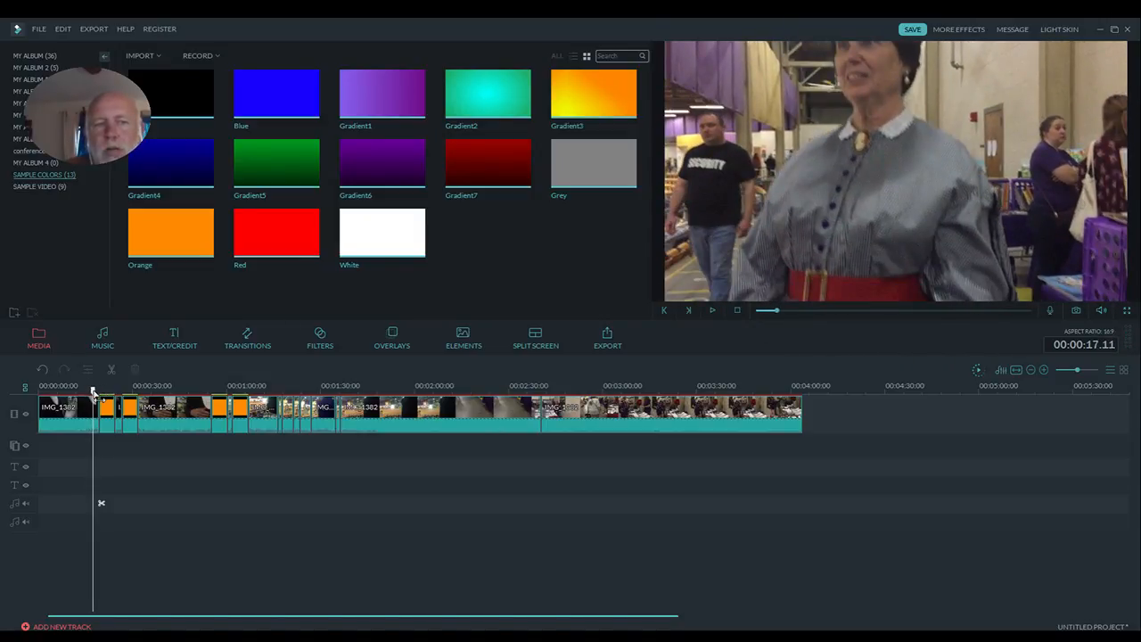
left_click_drag(95, 394, 80, 399)
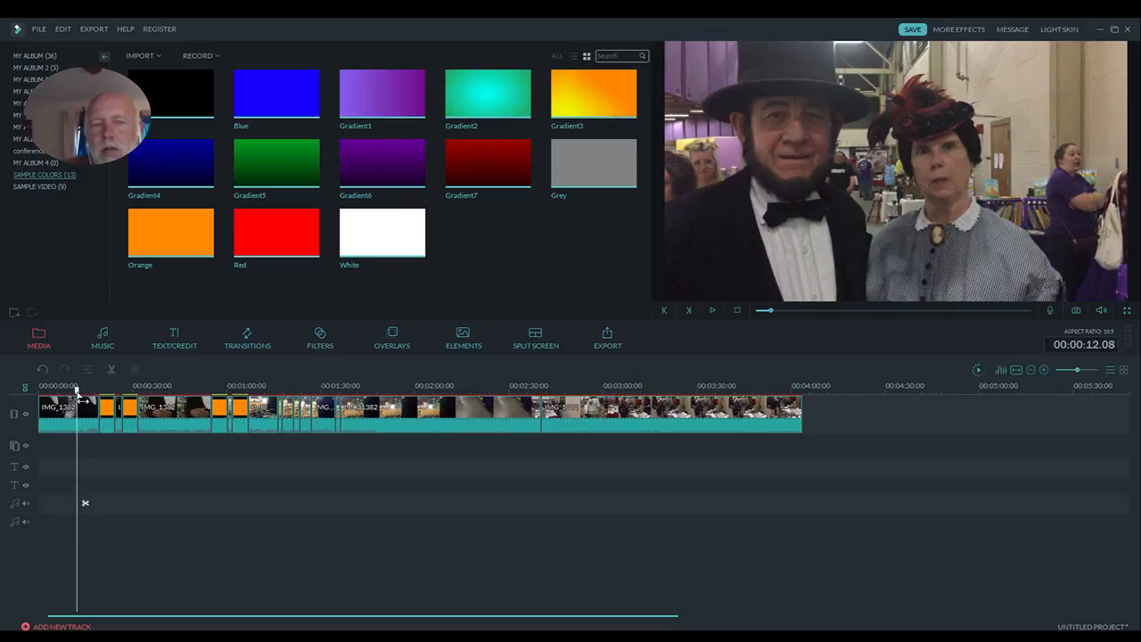
left_click(712, 311)
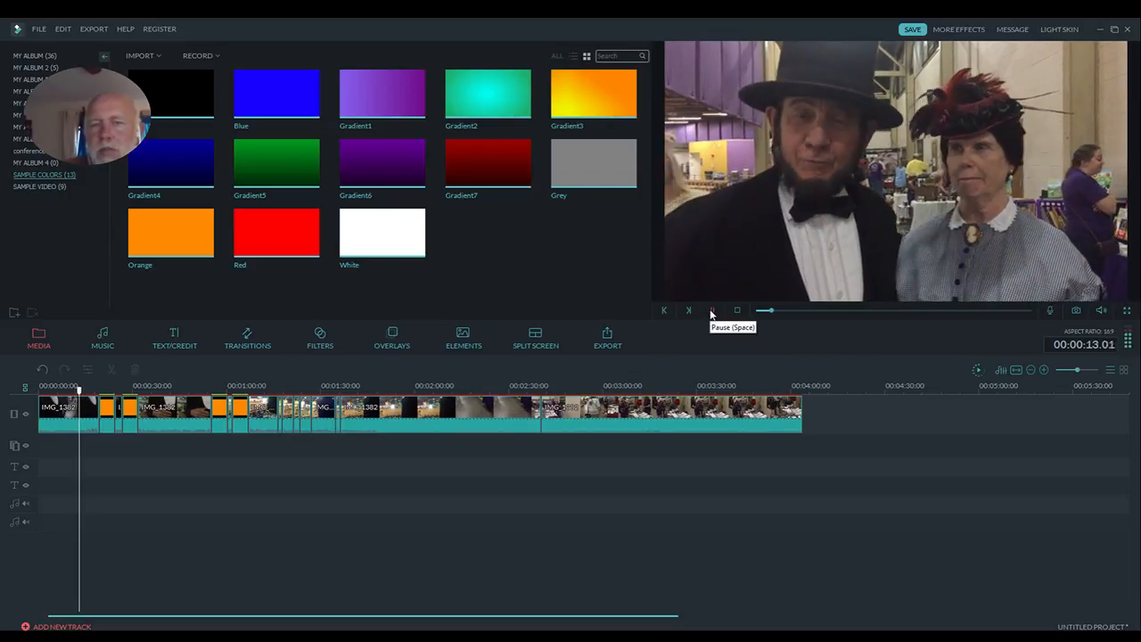
left_click(712, 311)
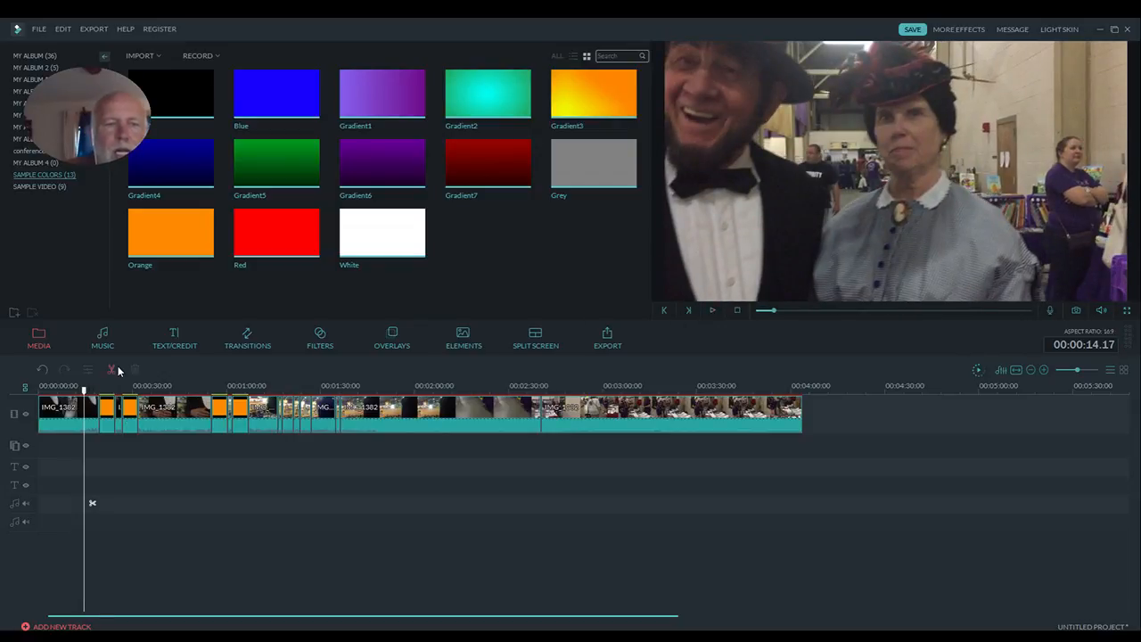
left_click(96, 414)
key("Delete")
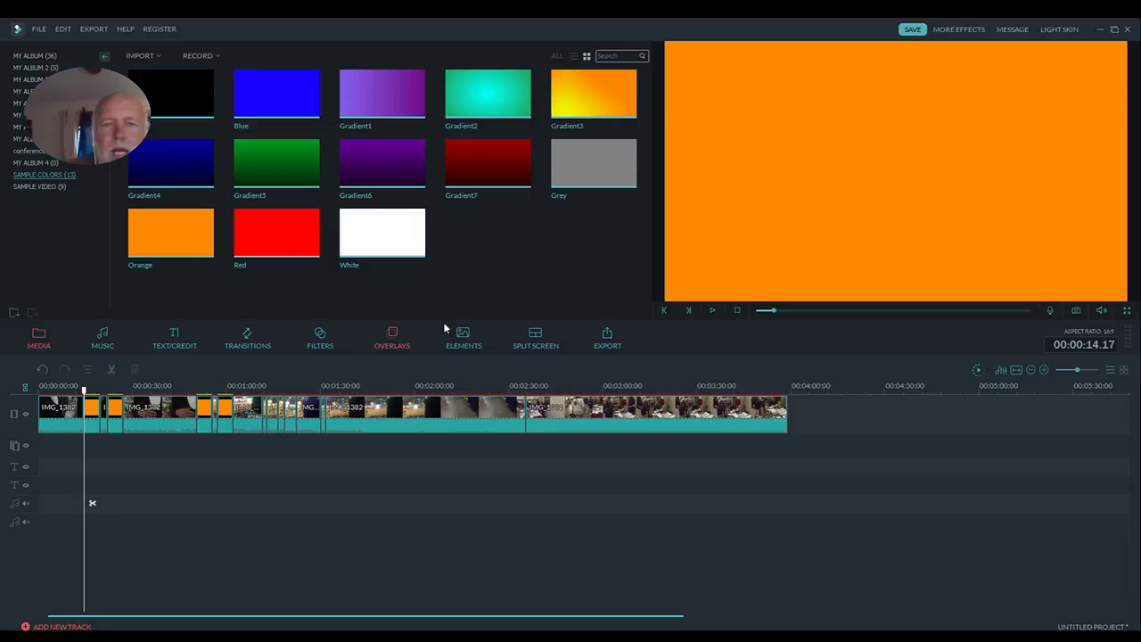
- Replay the trimmed opening scene from the beginning and delete the orange clip directly after it
left_click(736, 311)
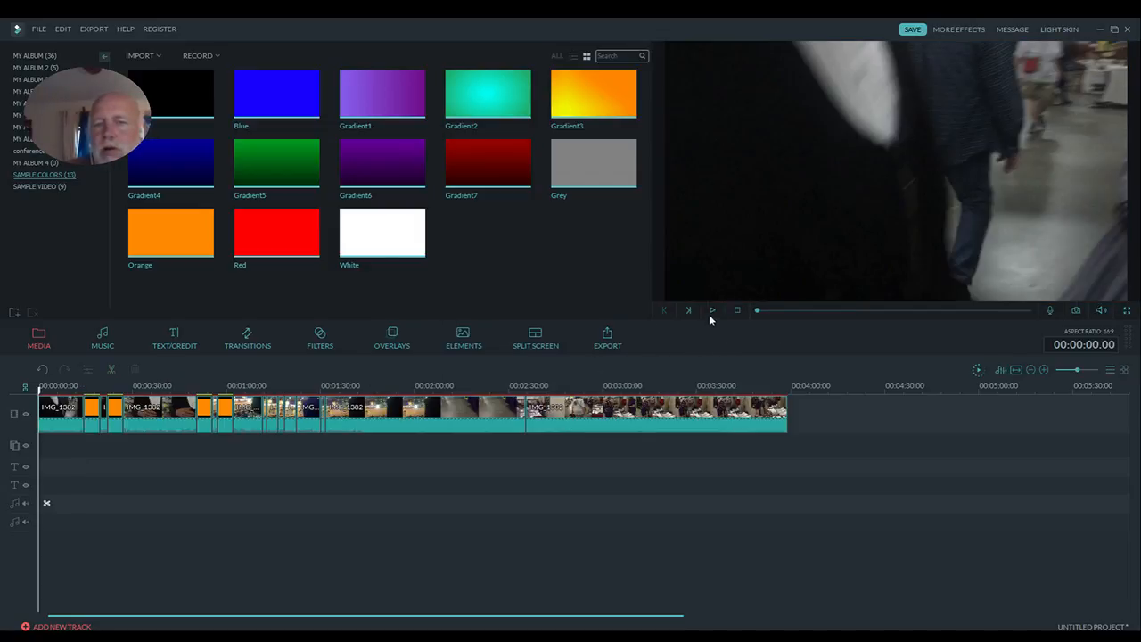
left_click(712, 311)
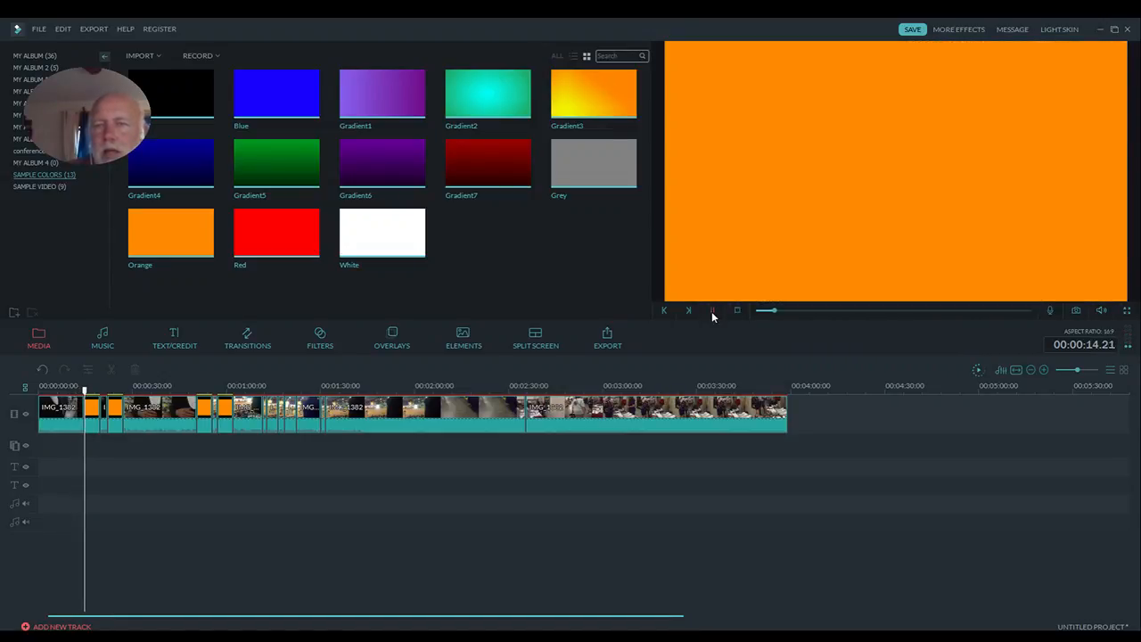
left_click(712, 312)
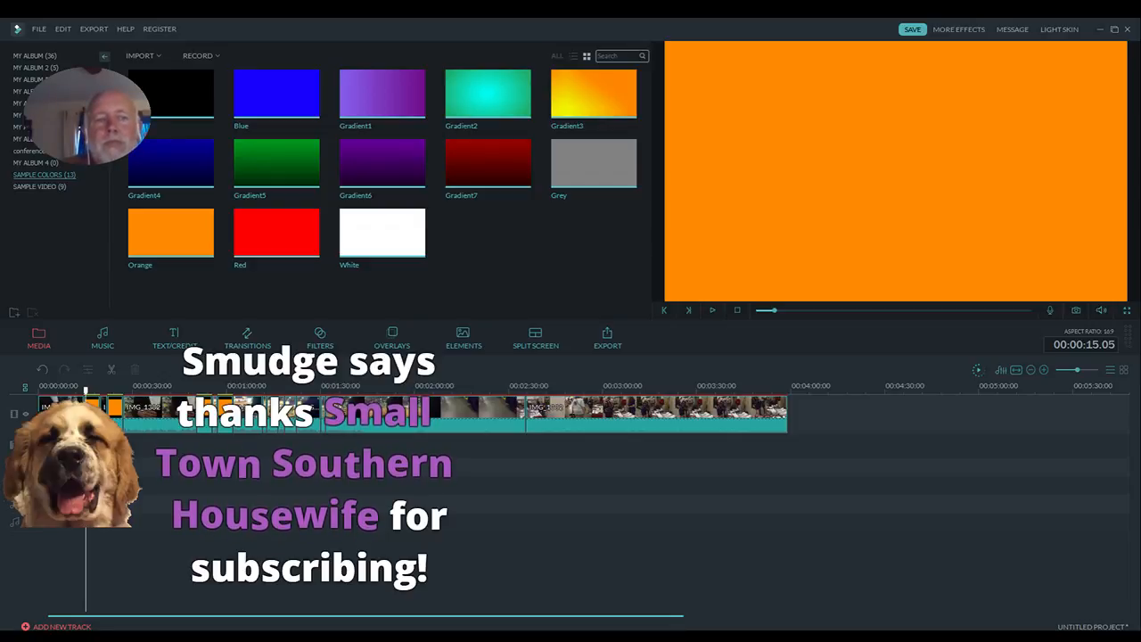
left_click(115, 413)
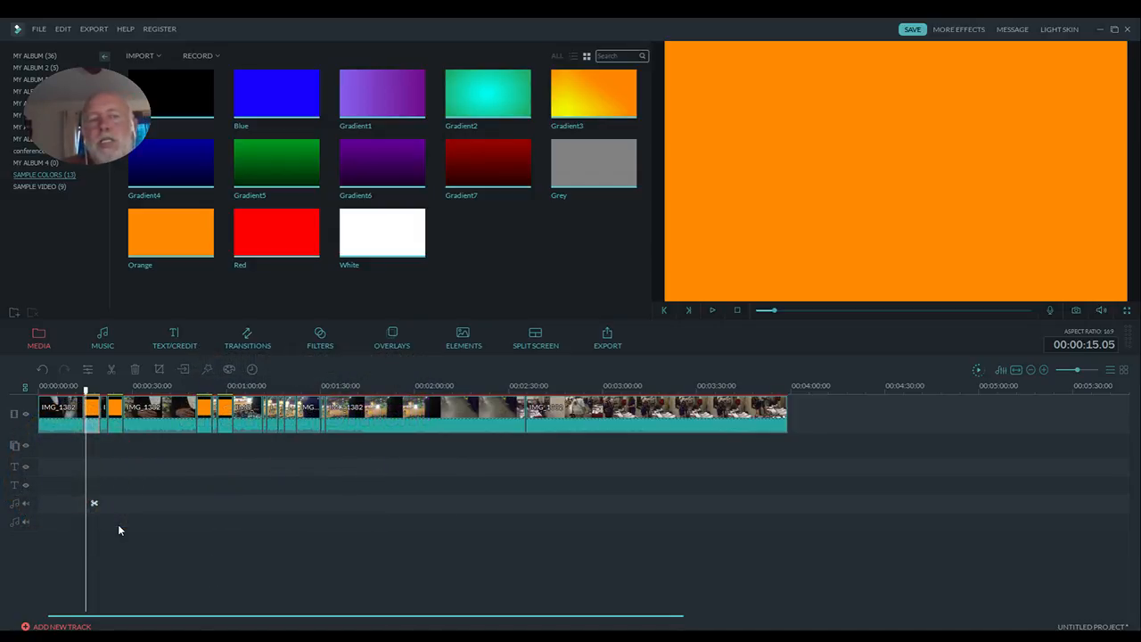
key("Delete")
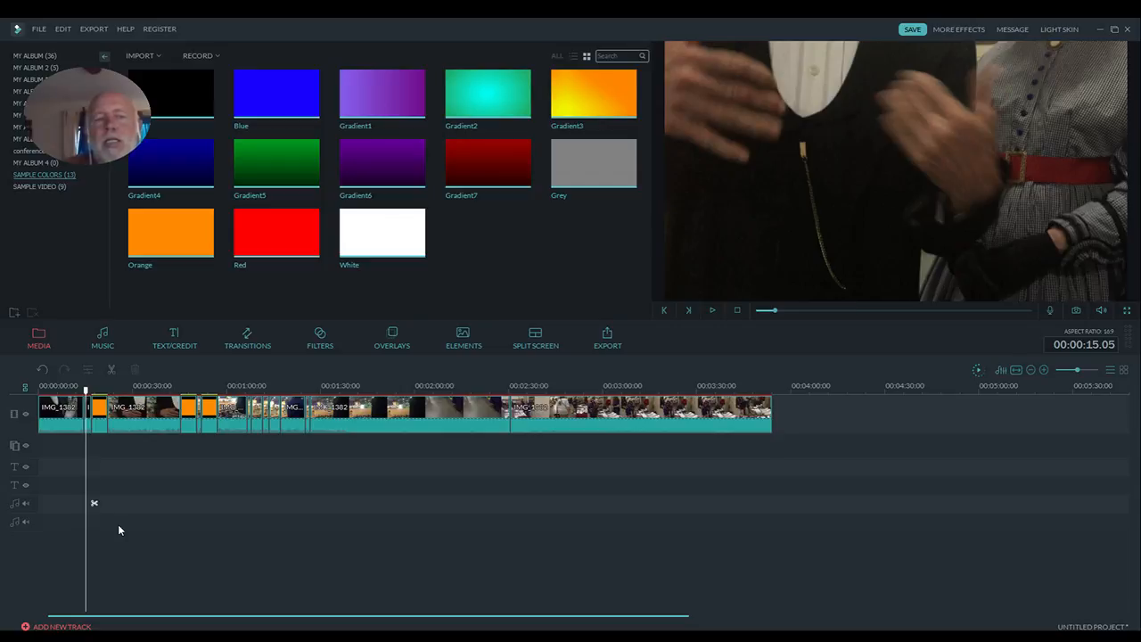
- Delete the three remaining orange separator clips between the IMG_1382 scenes on the video track
left_click(104, 430)
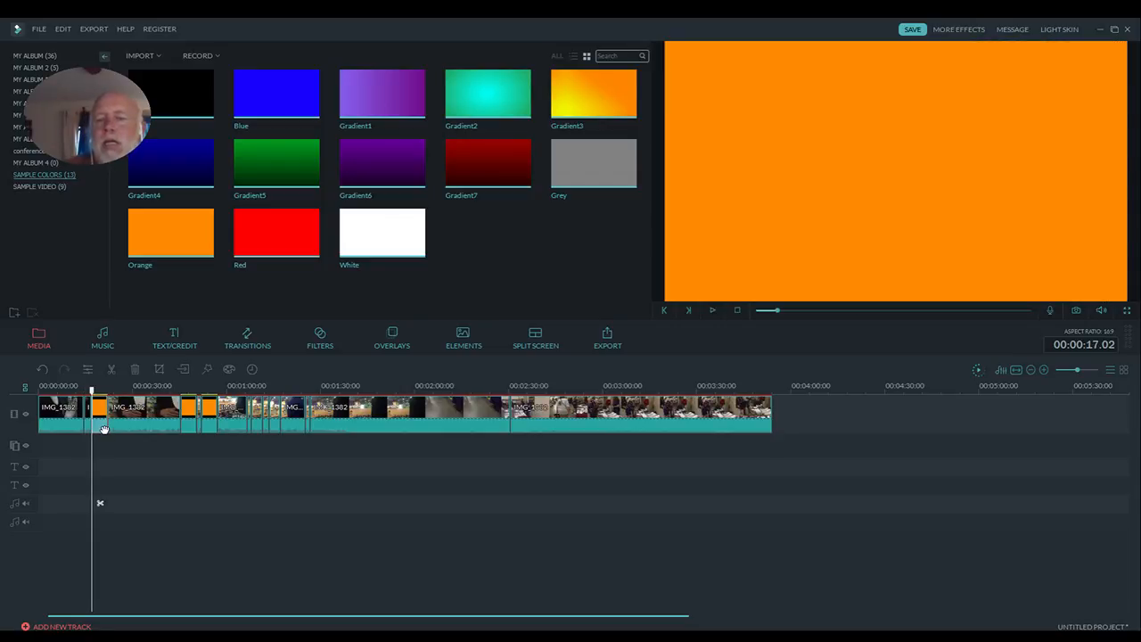
key("Delete")
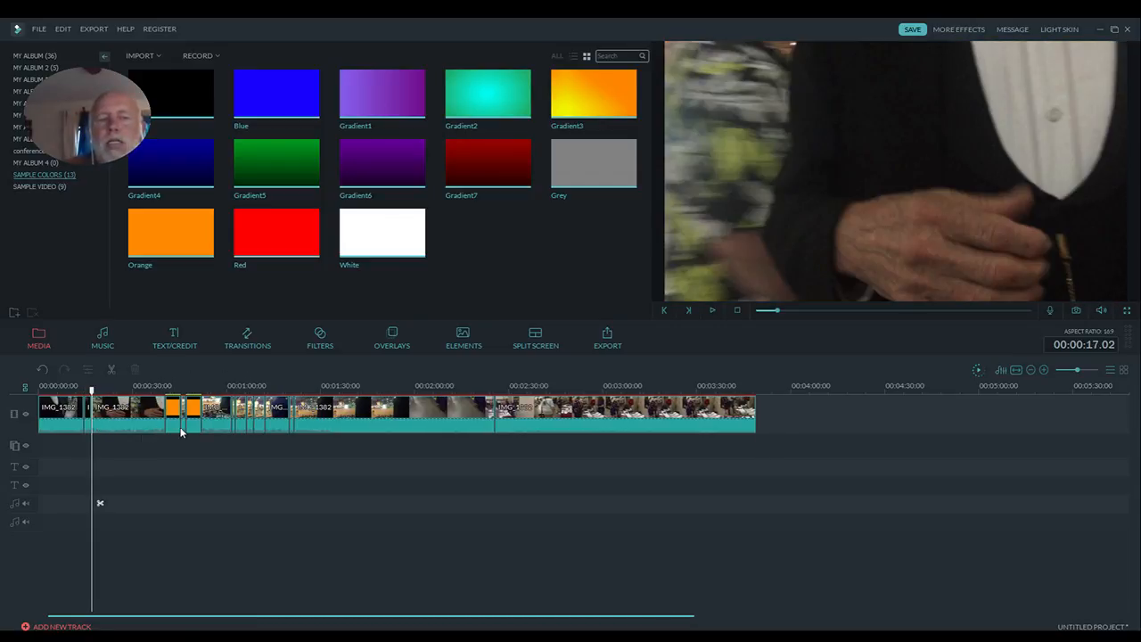
left_click(173, 425)
key("Delete")
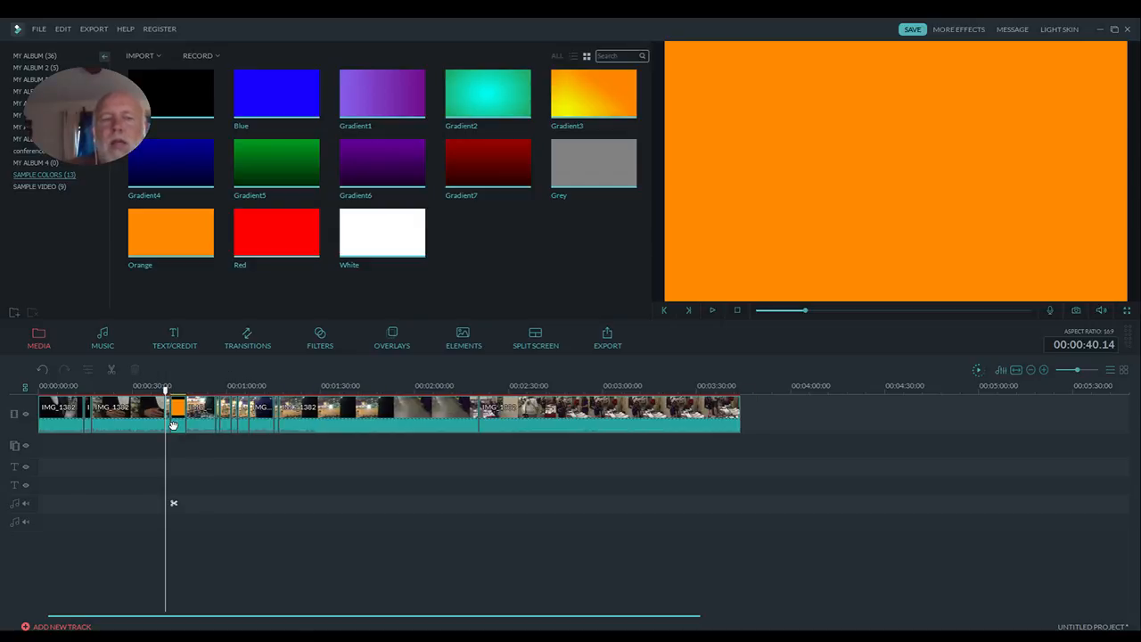
left_click(179, 420)
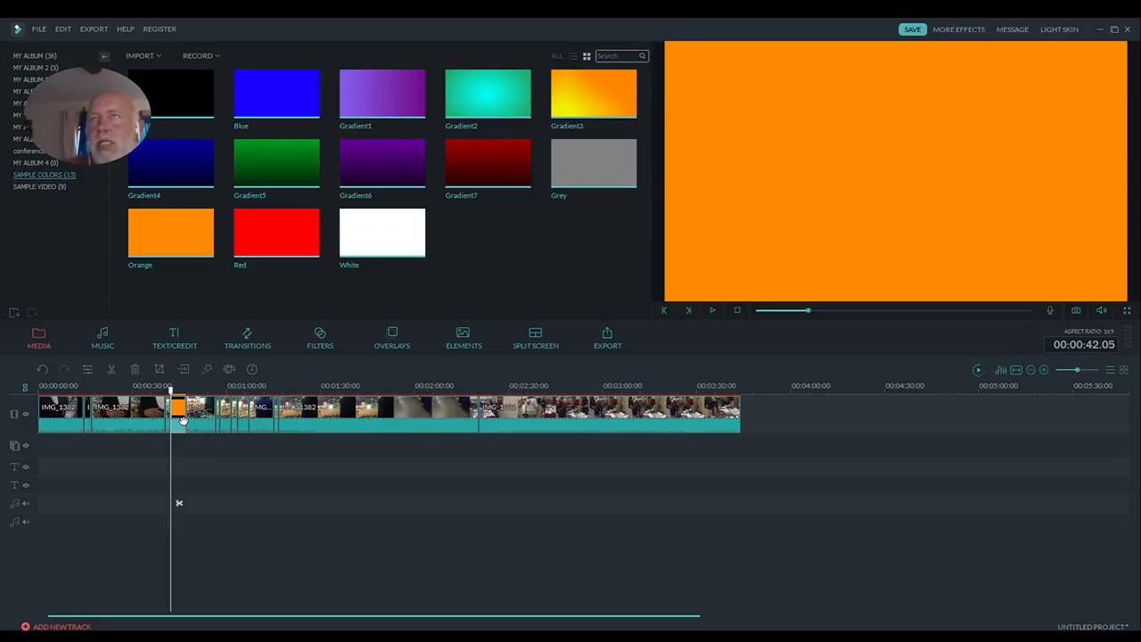
right_click(175, 417)
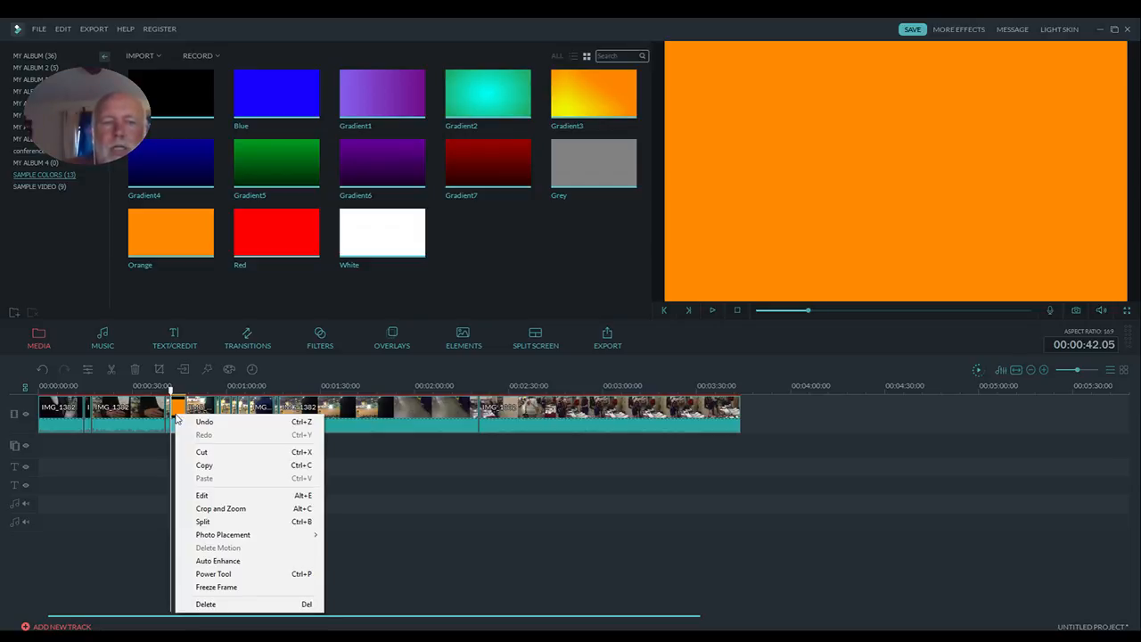
left_click(207, 604)
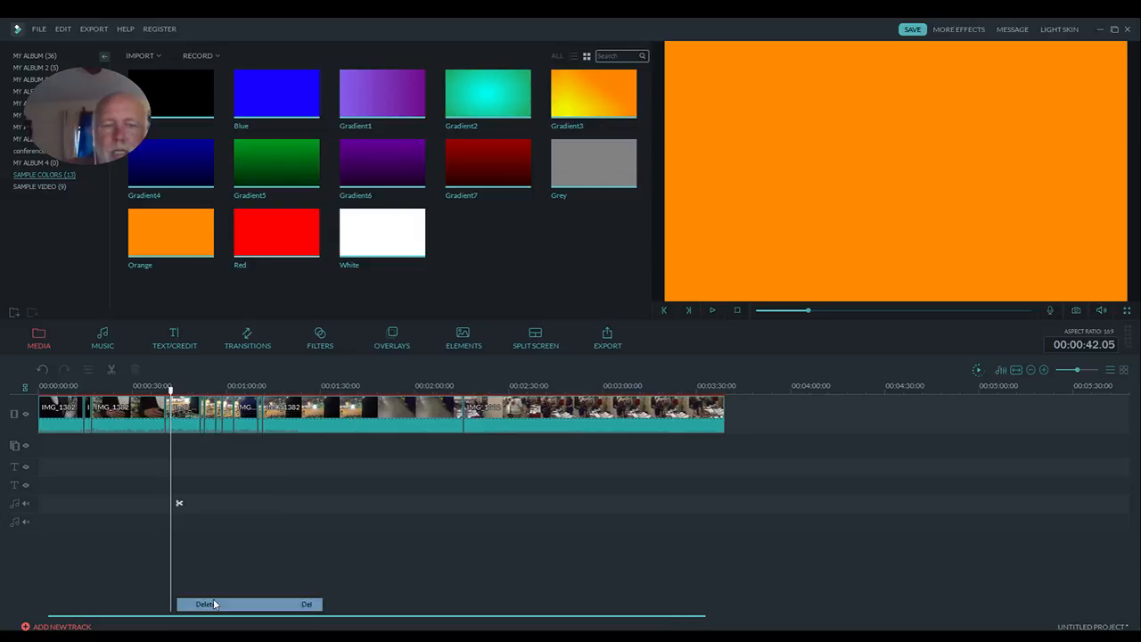
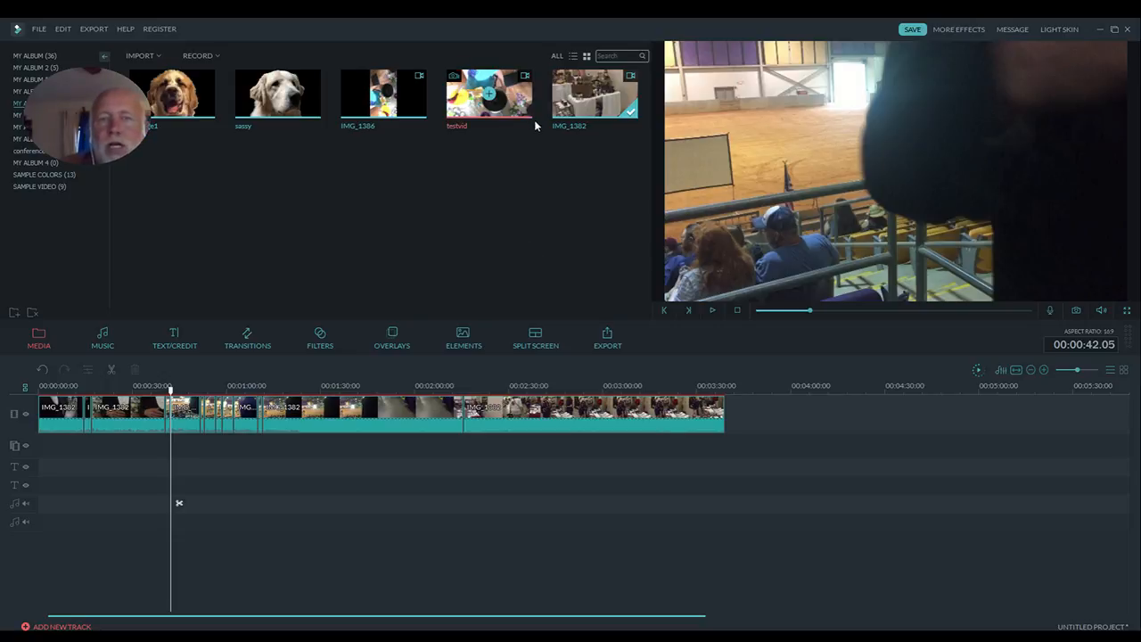
- Overlay testvid on the picture-in-picture track at about 00:00:21.24, shrink it, and place it in the upper-left area of the frame
left_click_drag(488, 94, 109, 454)
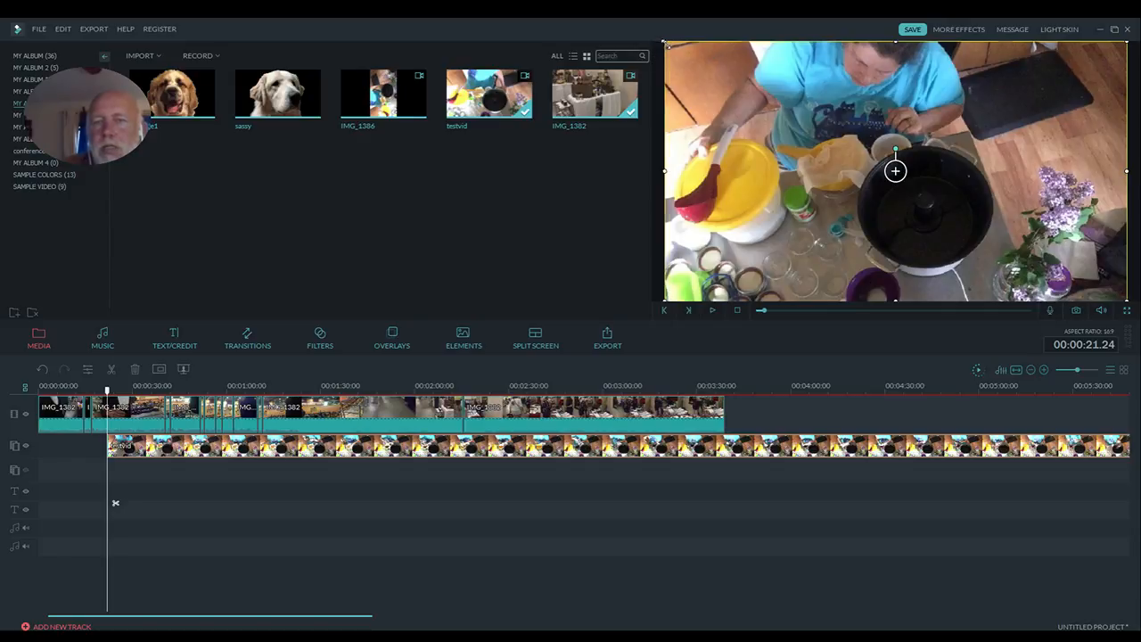
left_click_drag(664, 41, 922, 206)
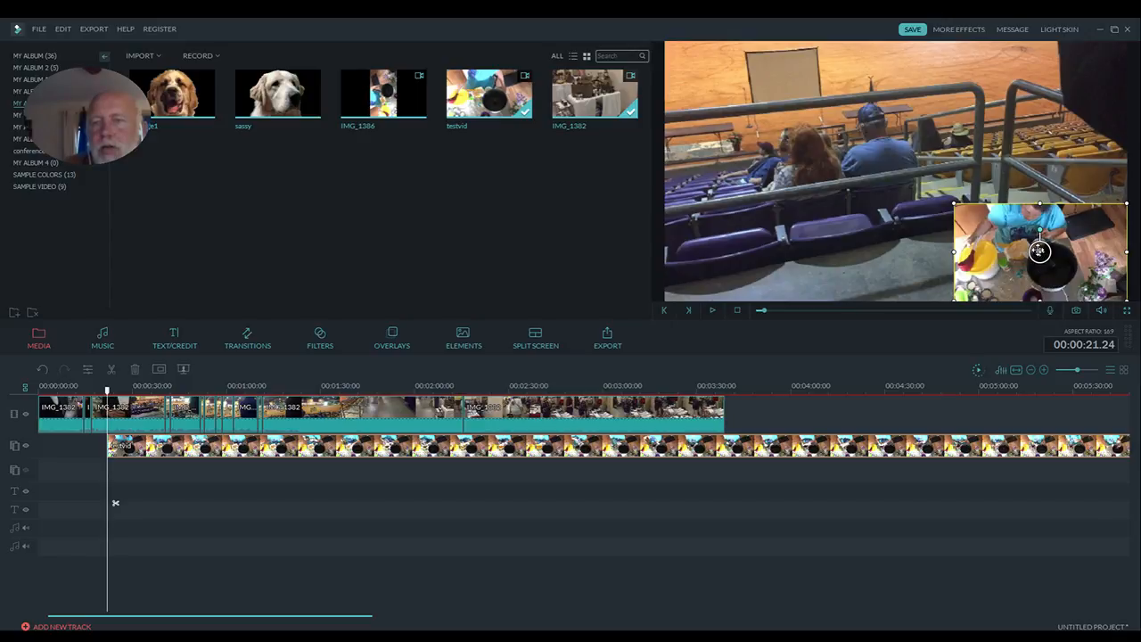
left_click_drag(1039, 249, 774, 122)
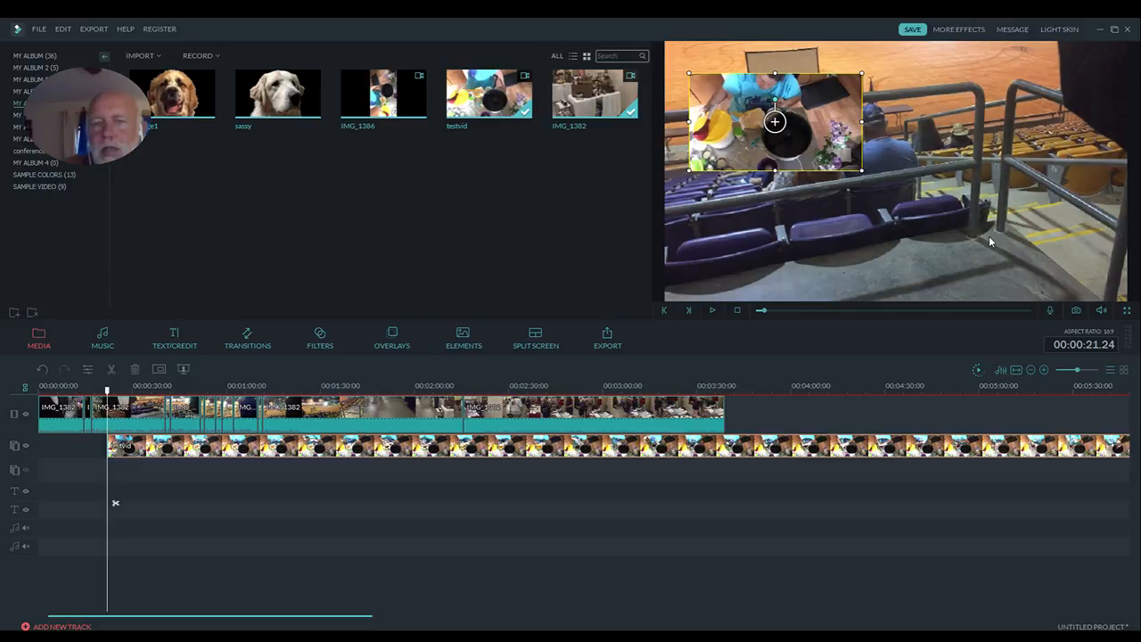
- Apply the rounded five-petal flower mask to the testvid overlay in the advanced PIP settings
double_click(356, 448)
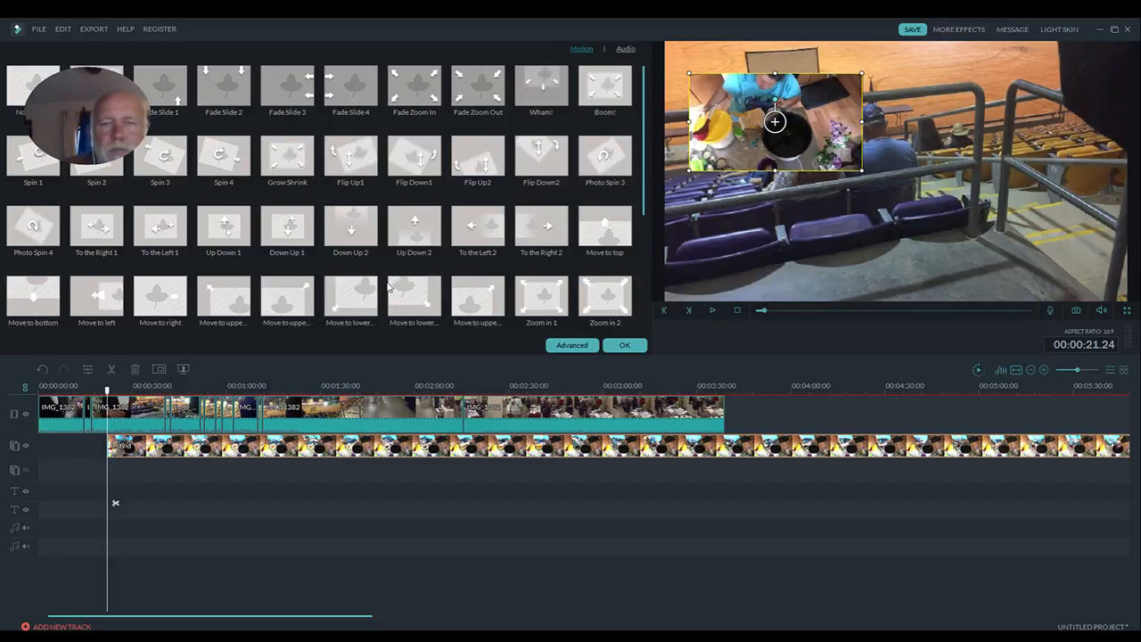
left_click(569, 345)
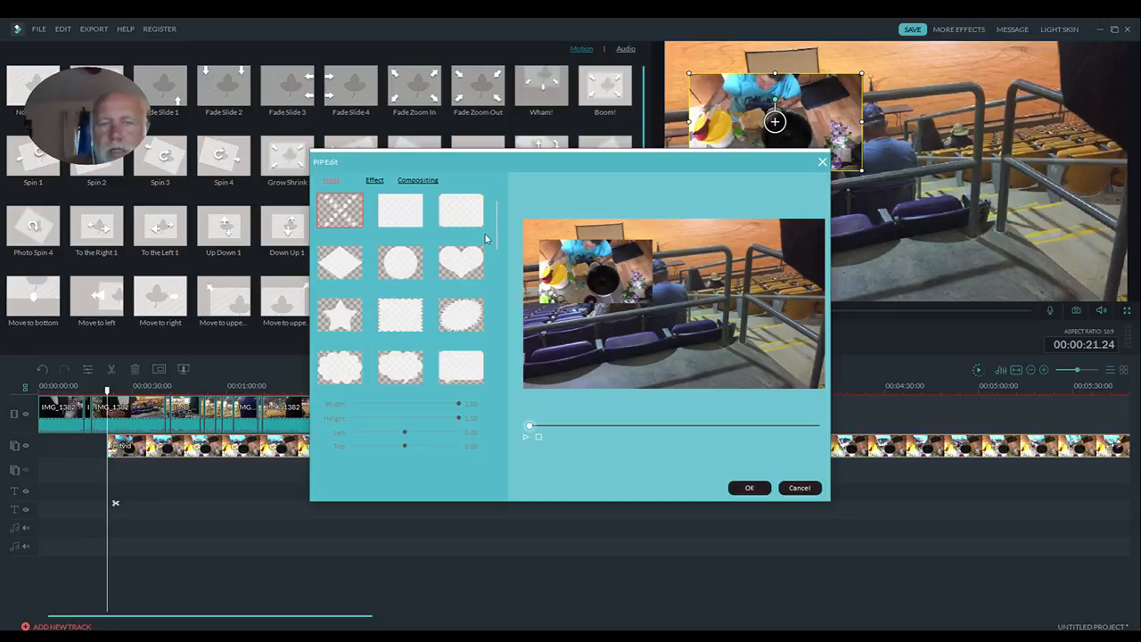
left_click_drag(498, 230, 501, 287)
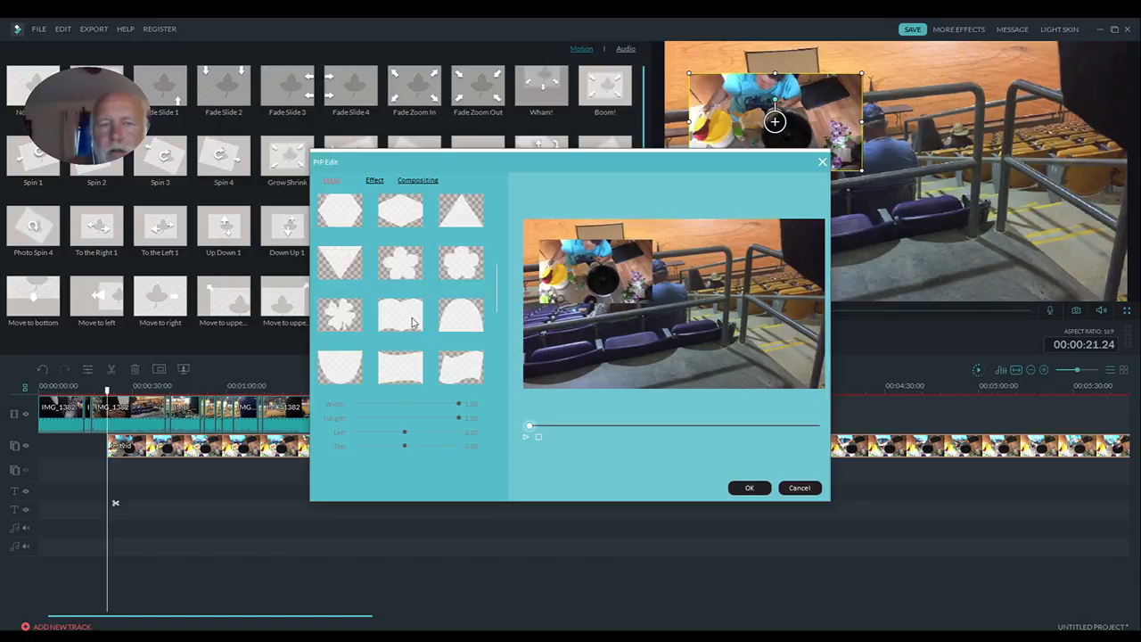
left_click(463, 267)
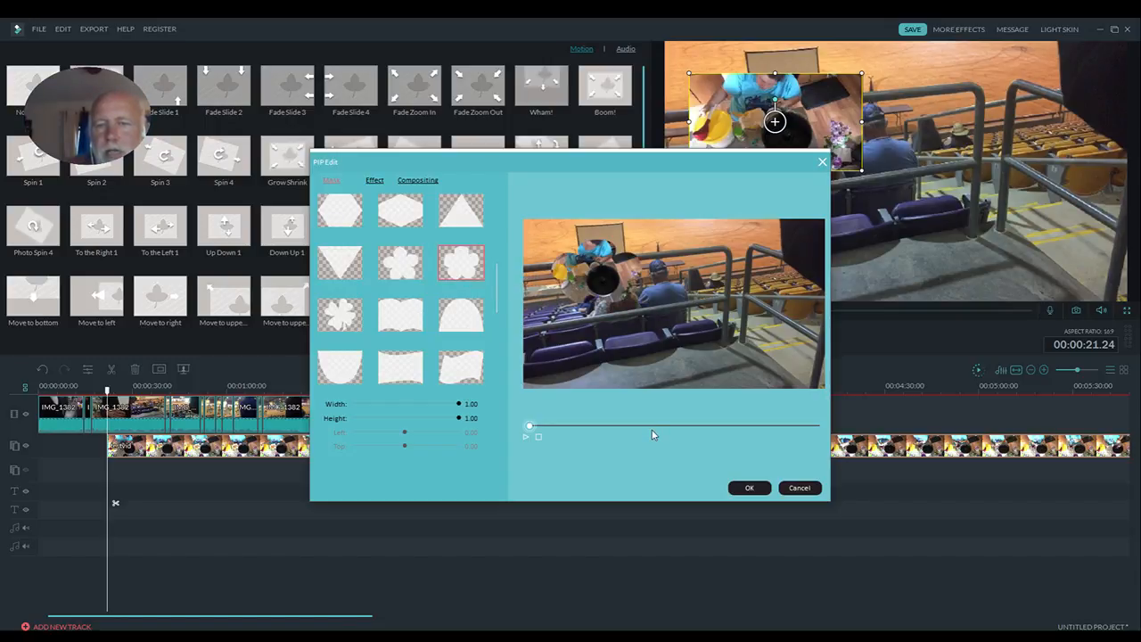
left_click(749, 487)
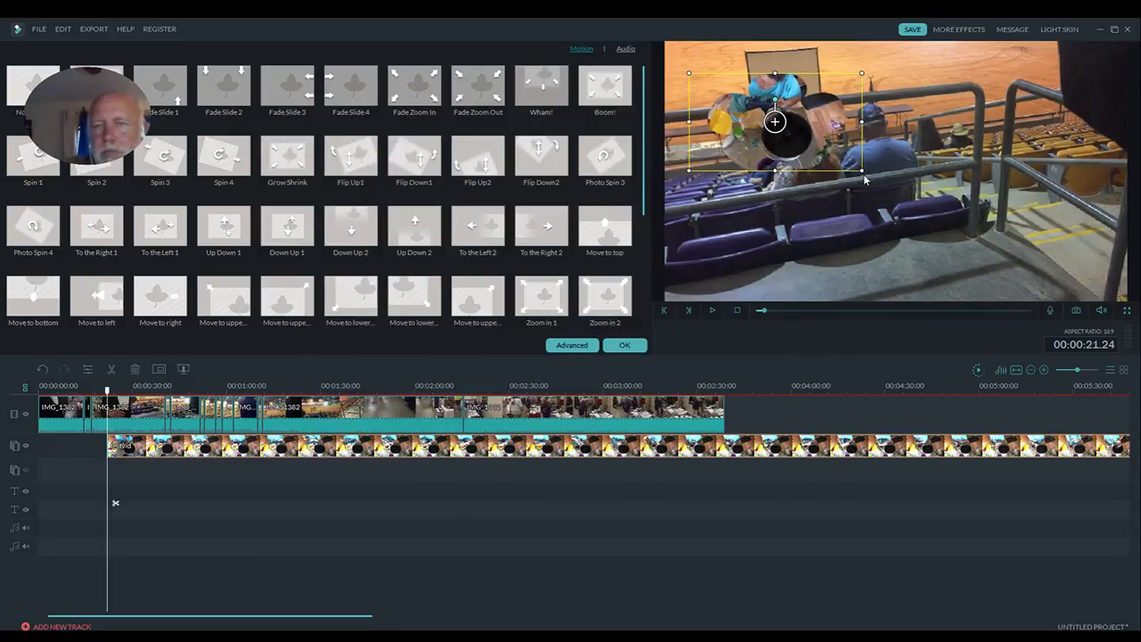
- Enlarge the masked testvid overlay and preview the composite to about 00:00:28.13
left_click_drag(862, 170, 950, 235)
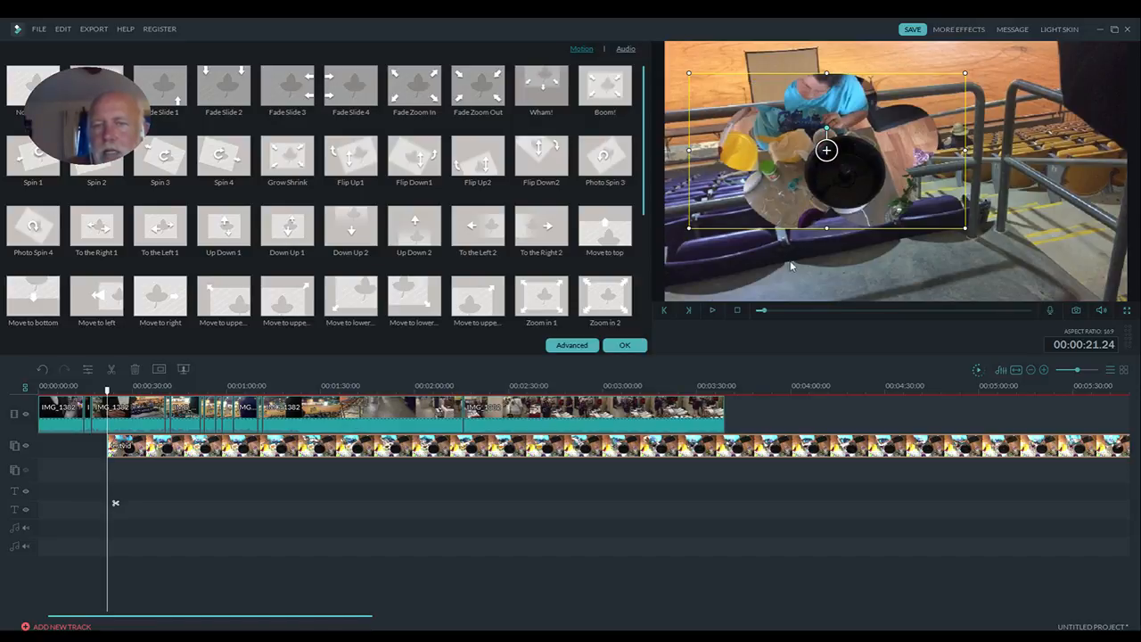
left_click(712, 310)
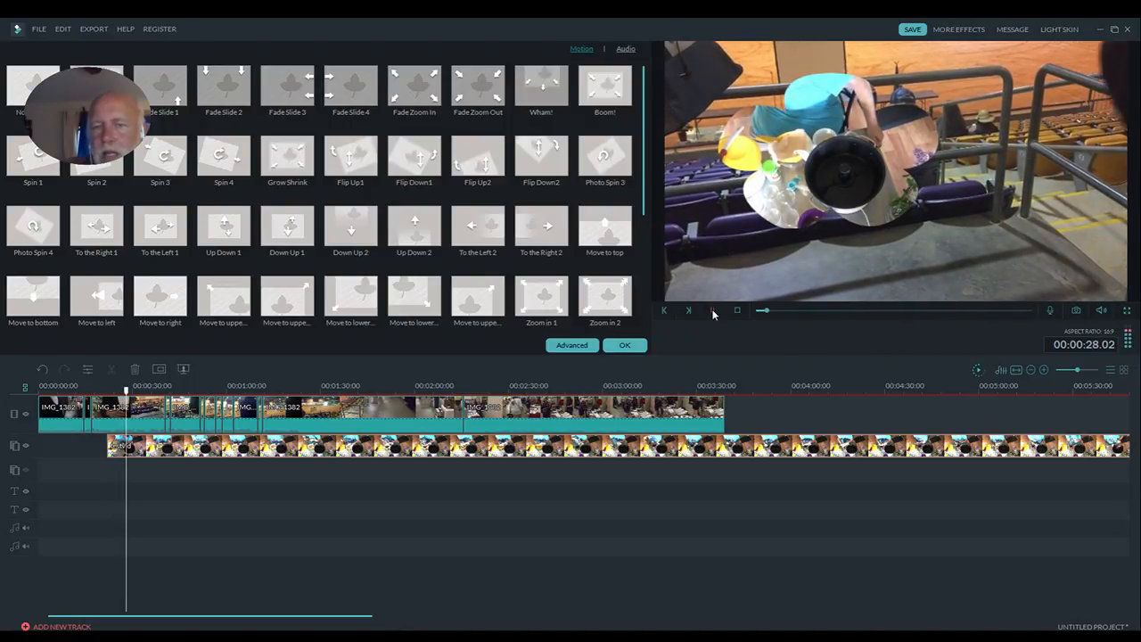
left_click(713, 312)
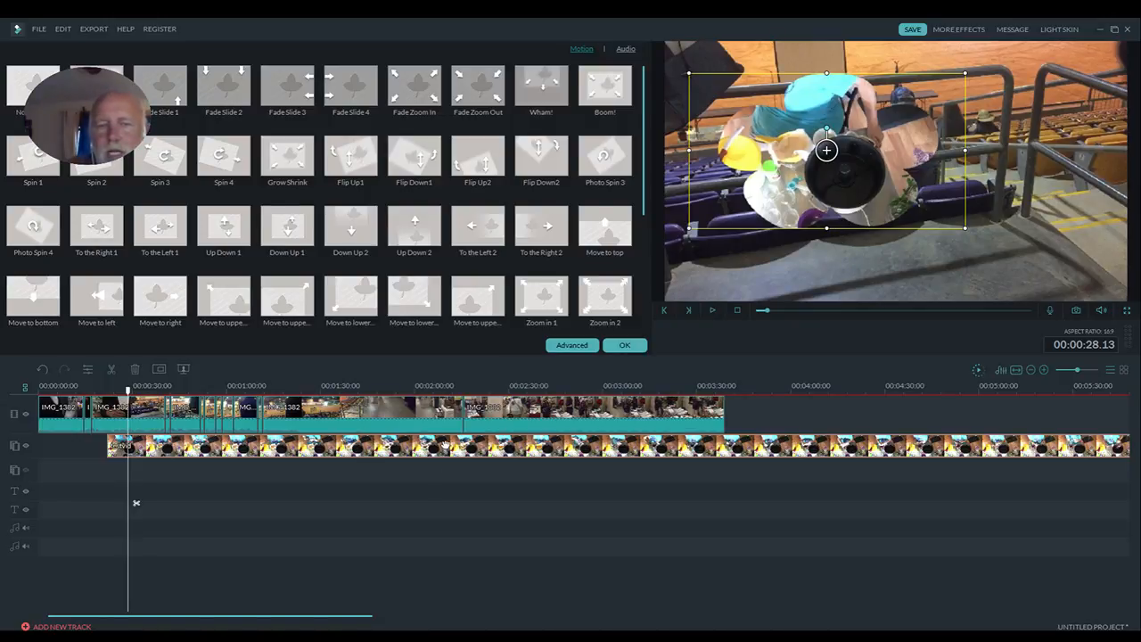
- Try making the blue shirt color and black pot color of testvid transparent with Chroma Key (Green Screen), and discard the changes
right_click(444, 444)
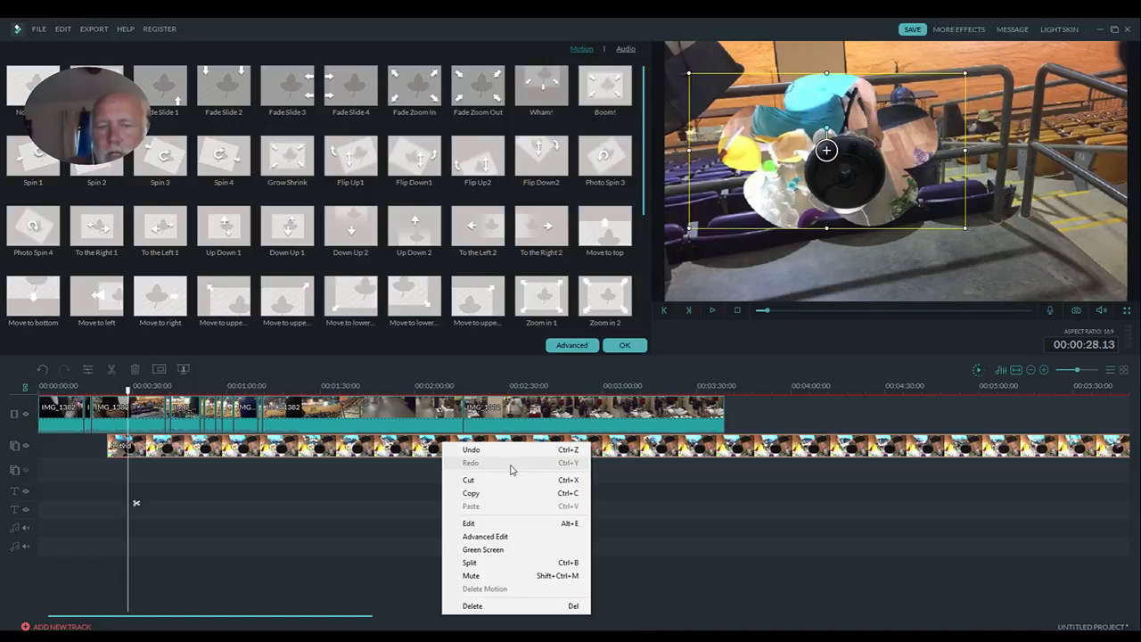
left_click(530, 550)
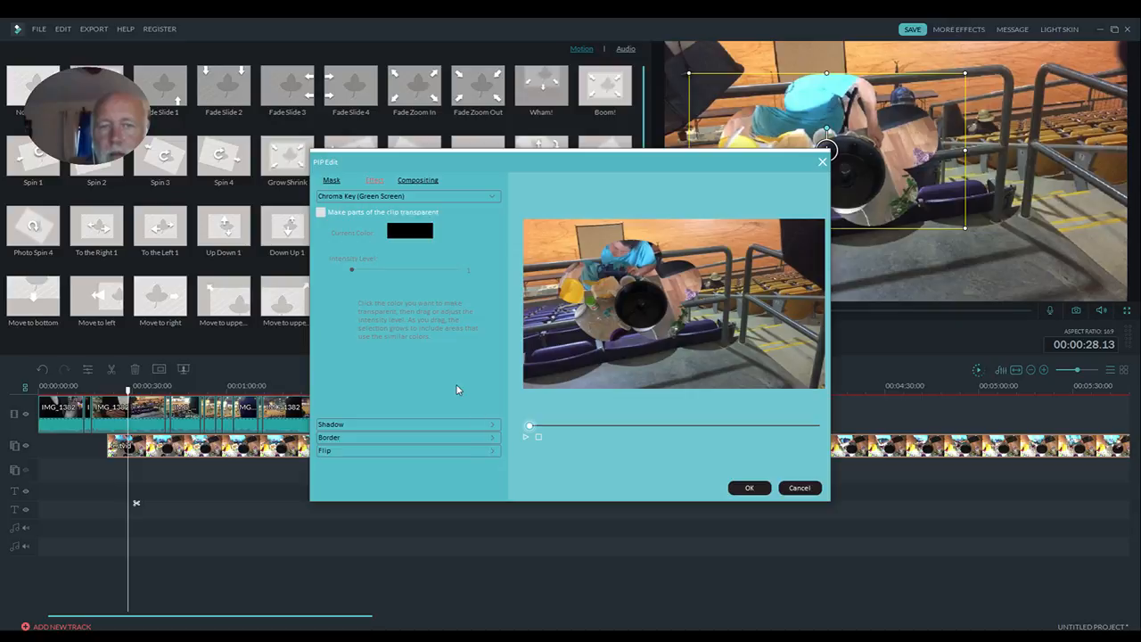
left_click(321, 213)
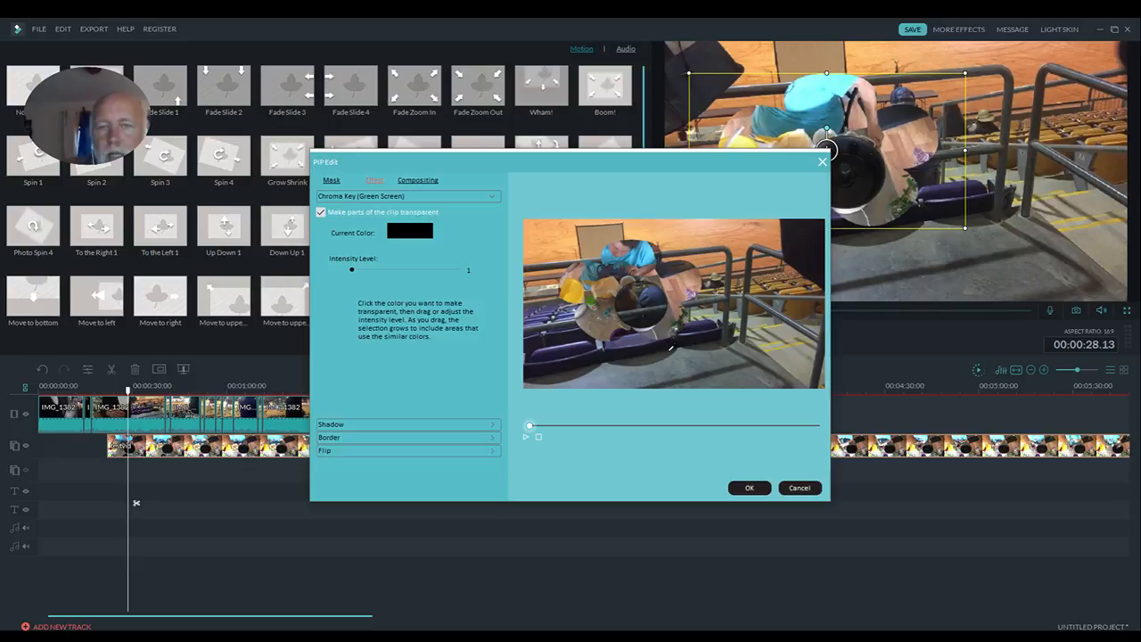
left_click(644, 257)
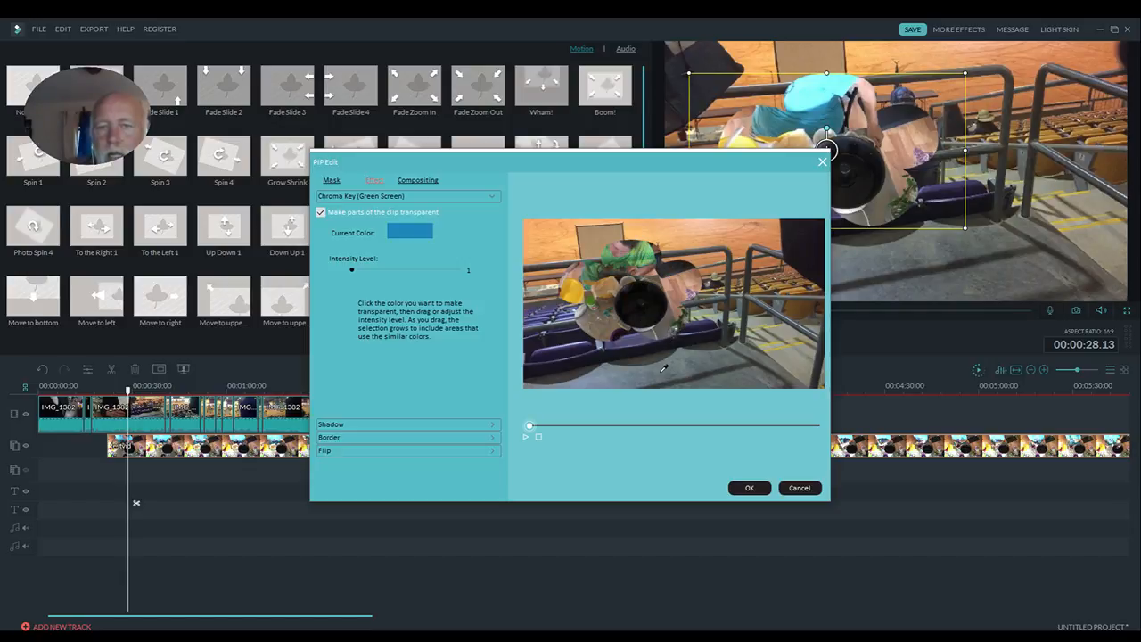
left_click(637, 296)
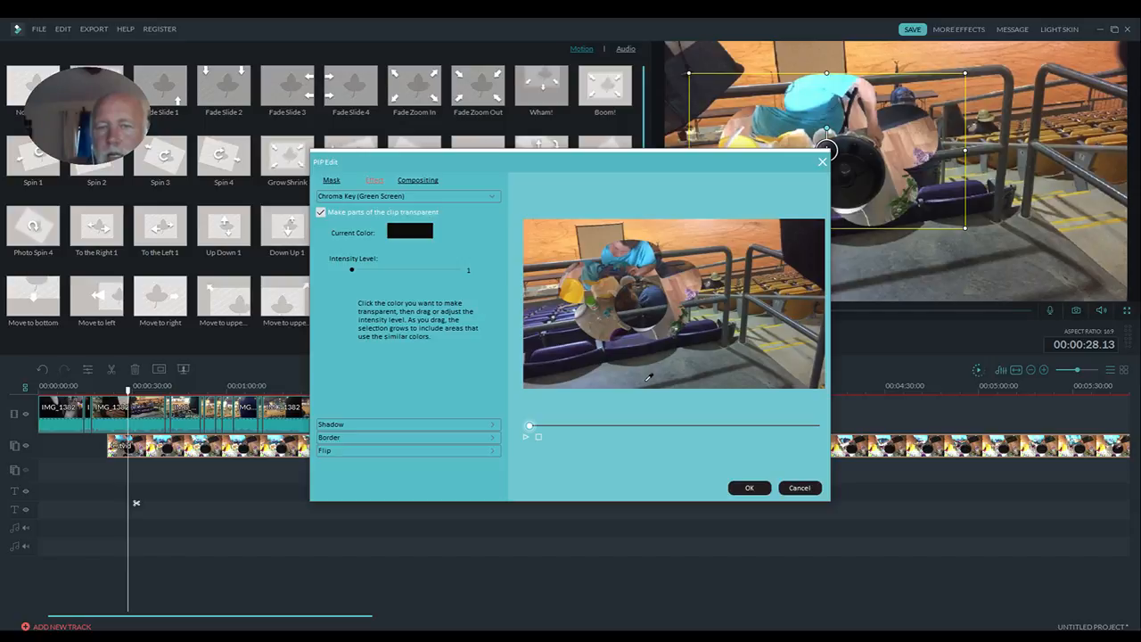
left_click(802, 489)
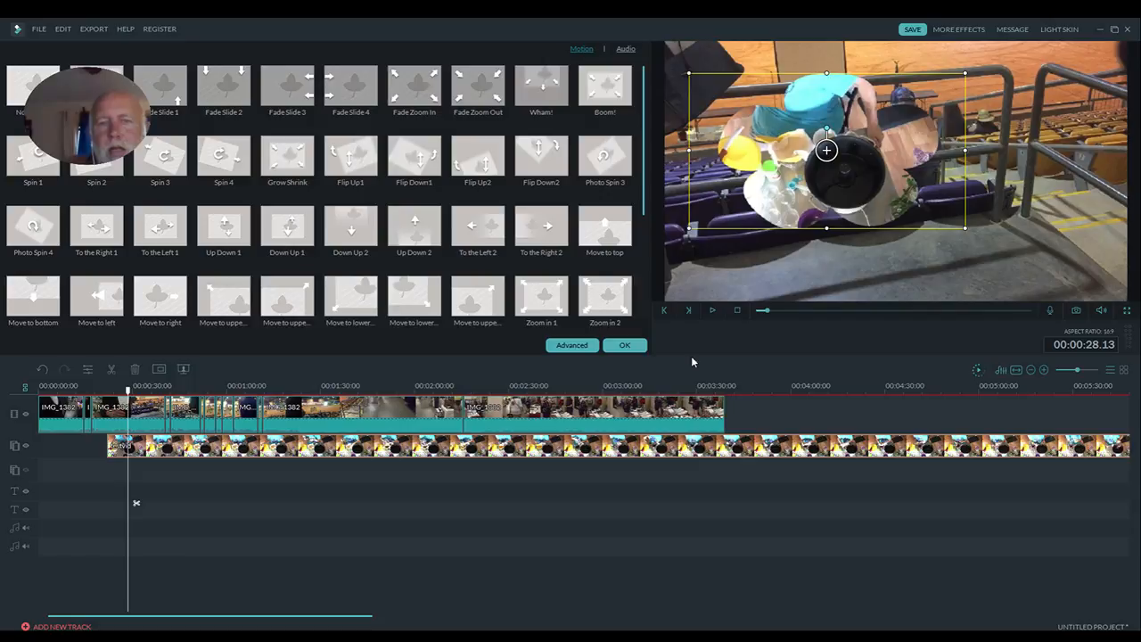
- Close the overlay's motion settings and delete the testvid clip from the picture-in-picture track
left_click(628, 346)
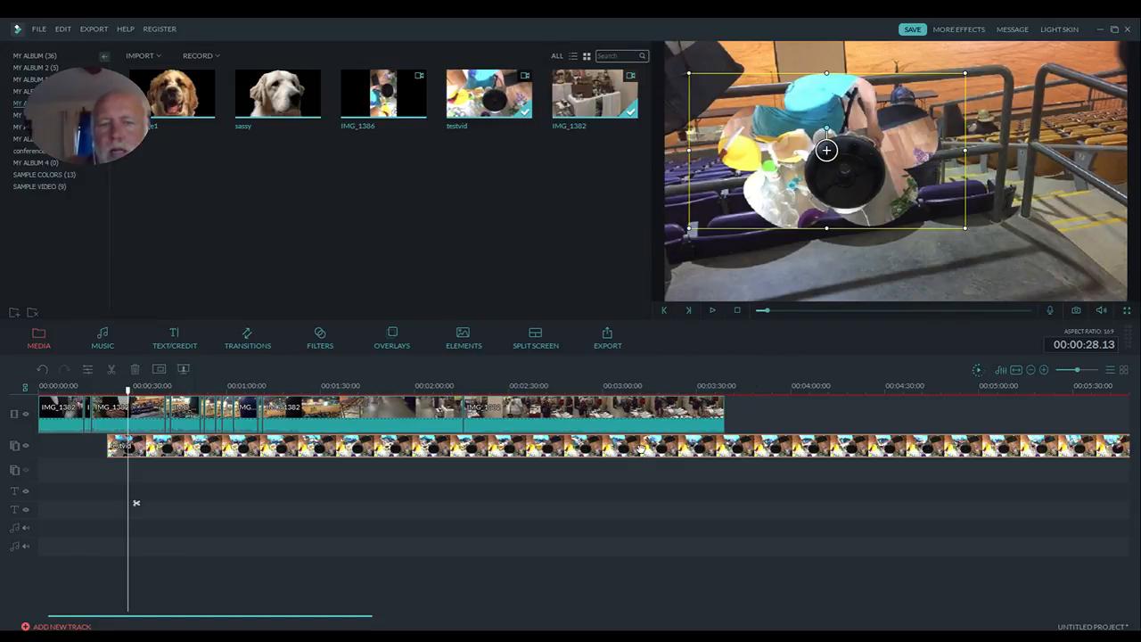
key("Delete")
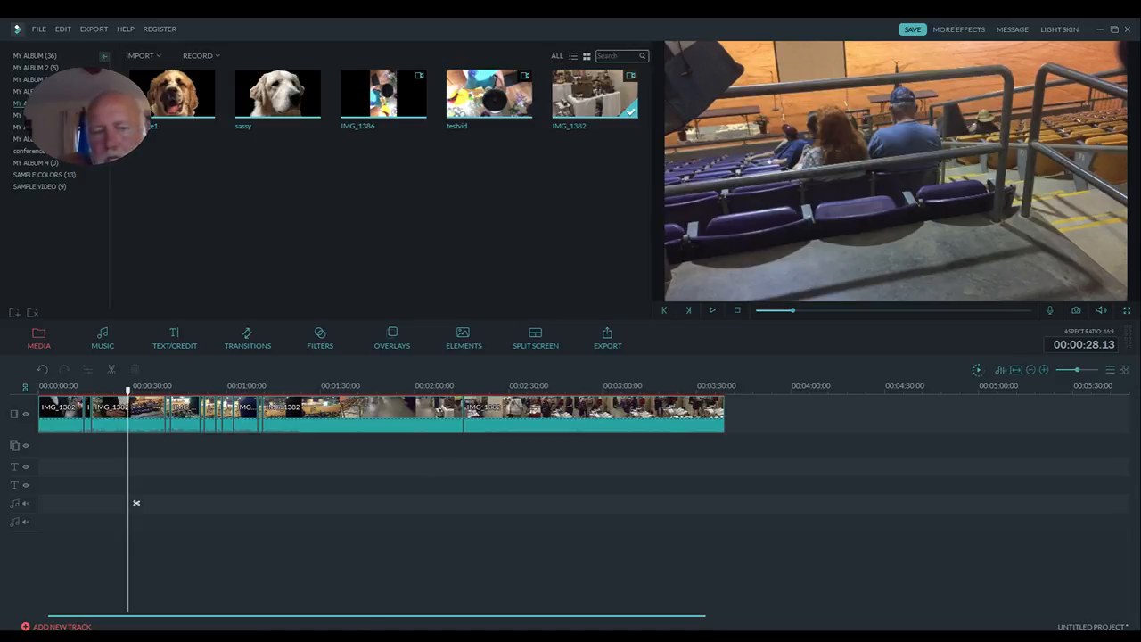
- Switch to a new Google Chrome window, maximize it on this screen, and go to youtube.com
right_click(365, 637)
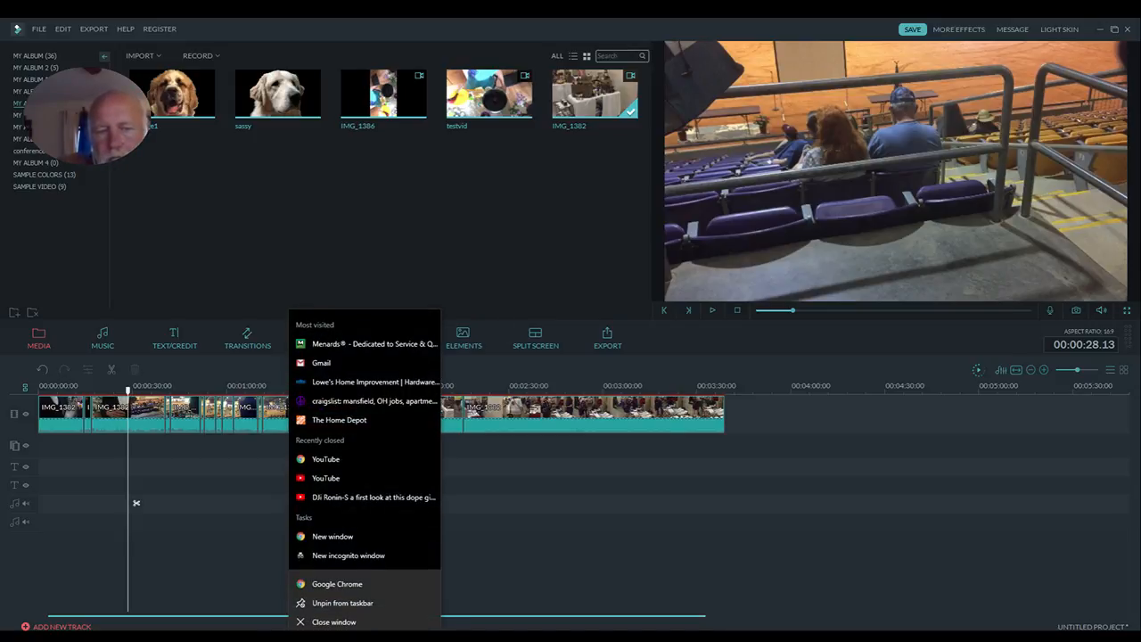
left_click(385, 538)
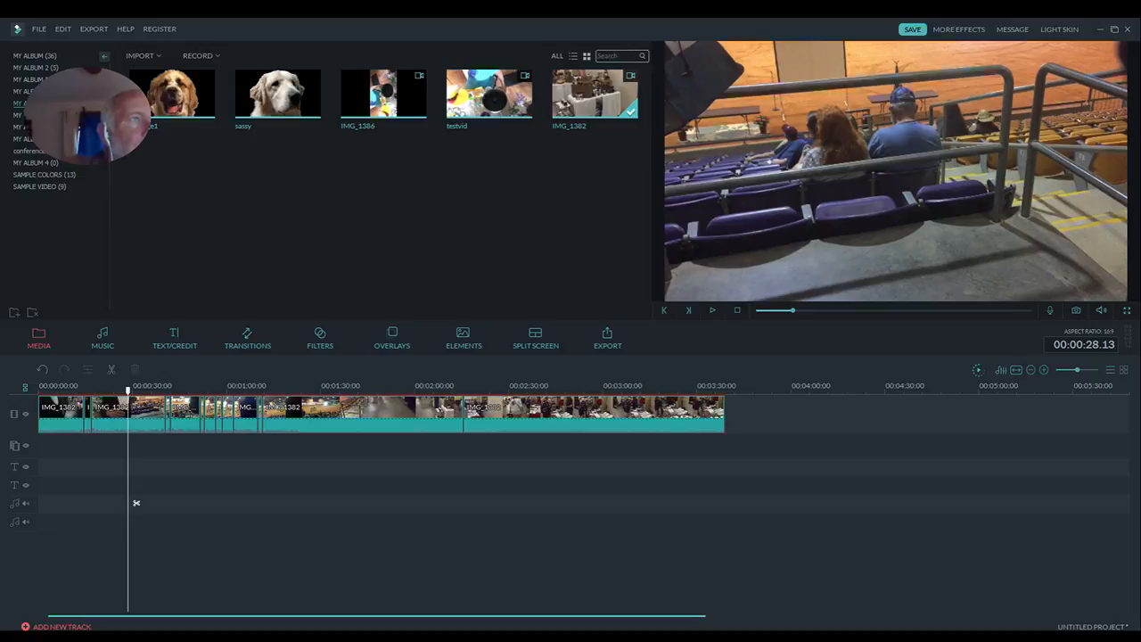
left_click_drag(1139, 468, 596, 153)
double_click(597, 150)
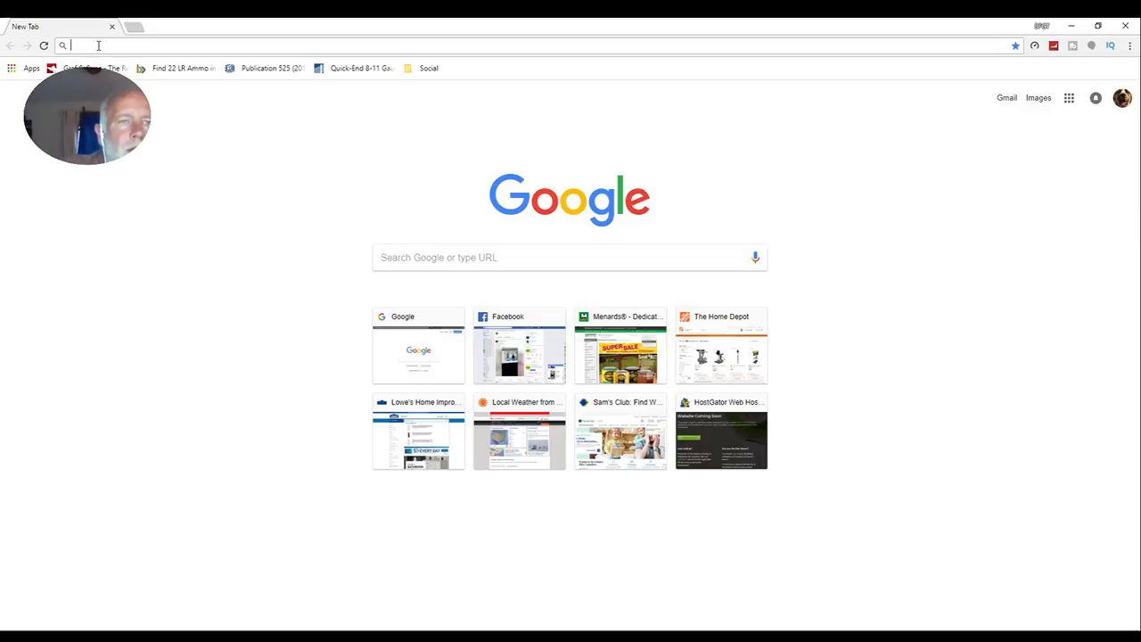
type("youtube.com")
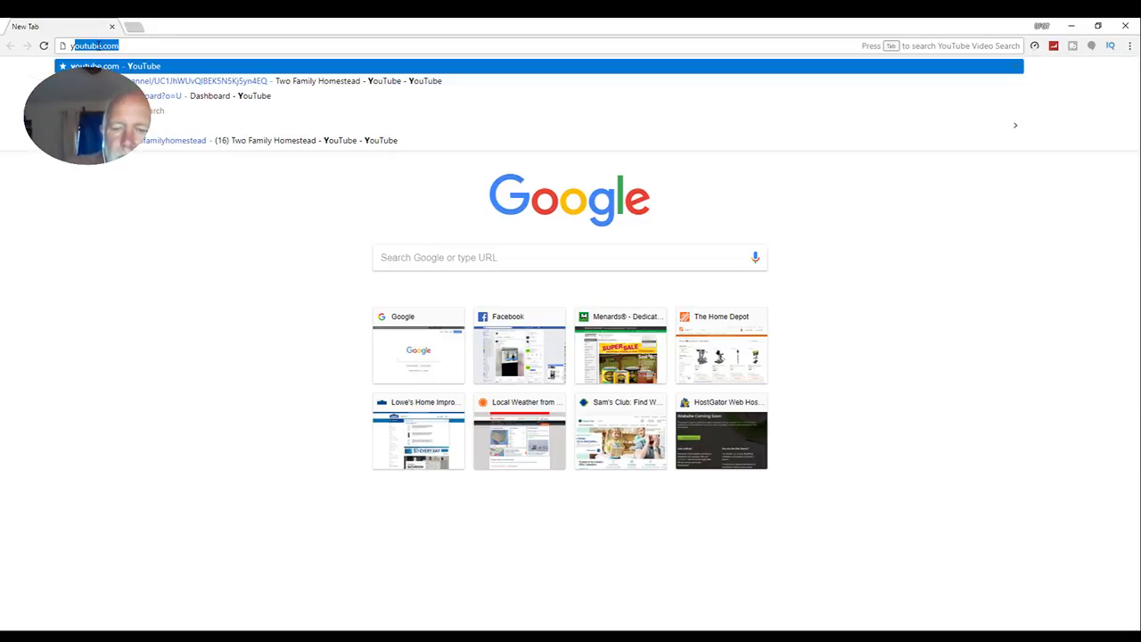
key("Return")
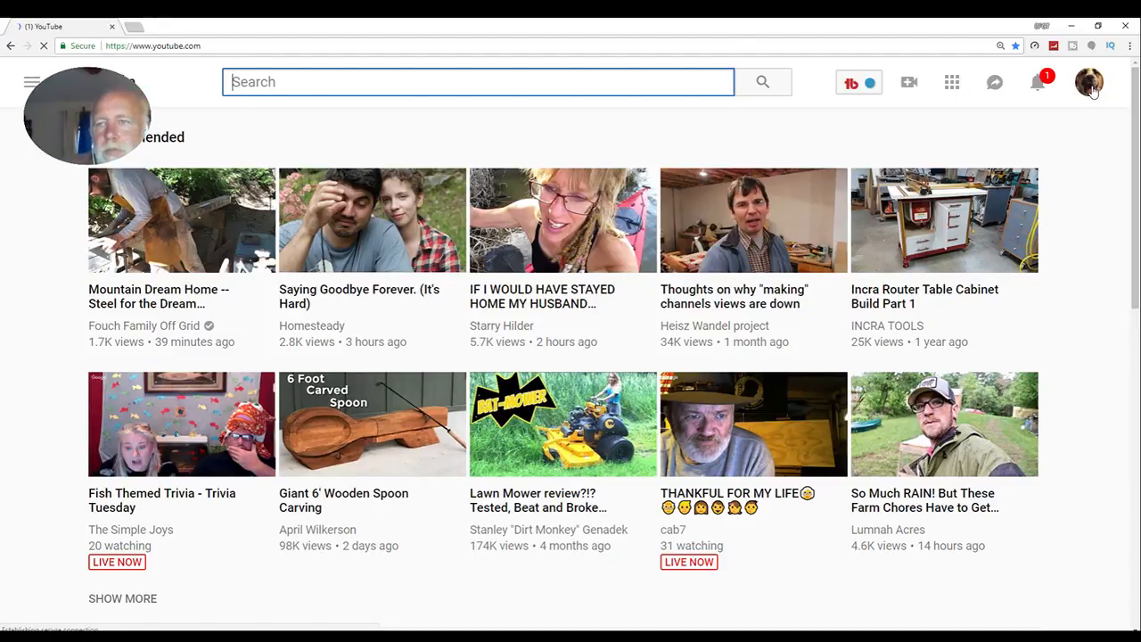
- Open Creator Studio for the channel and edit the video HOMESTEAD HOMIE OF THE MONTH from the dashboard
left_click(1091, 90)
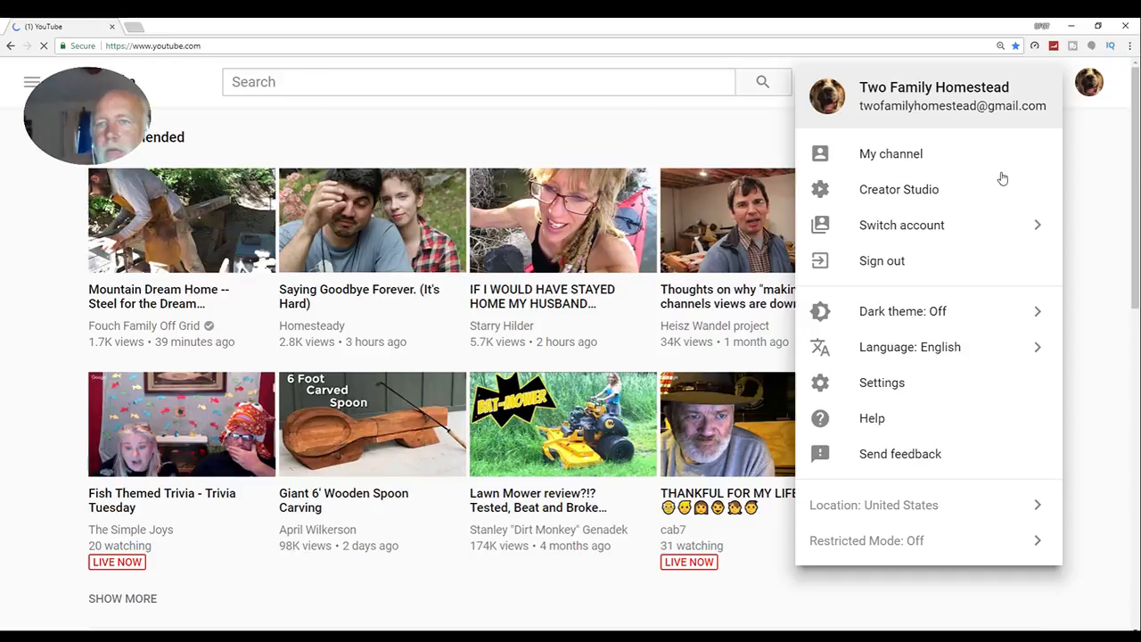
left_click(912, 191)
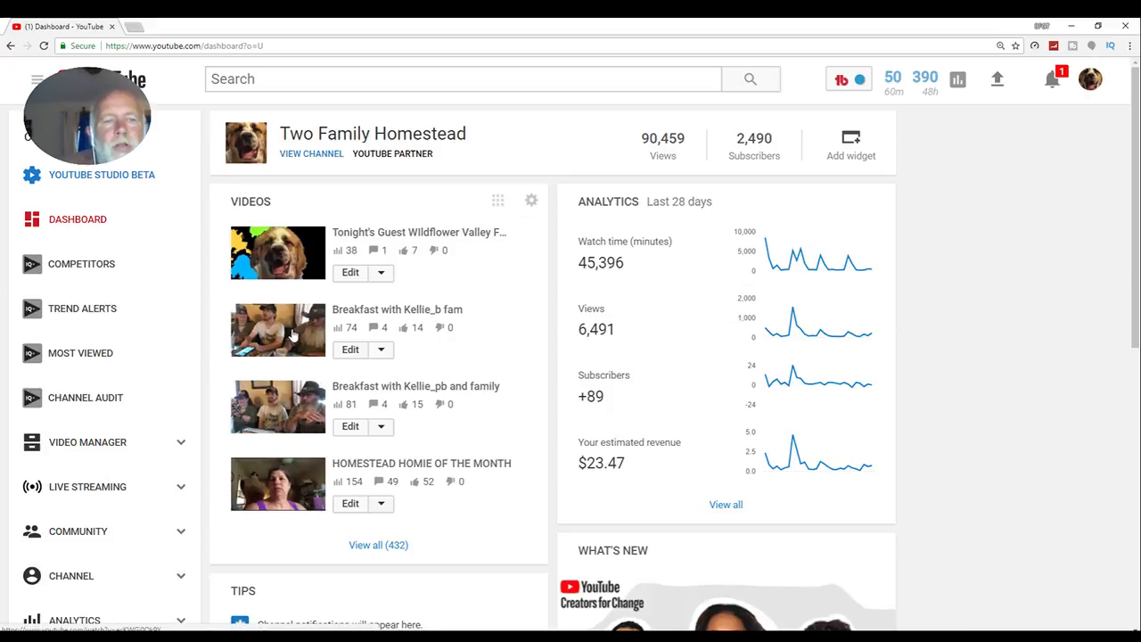
scroll(294, 334, "down", 2)
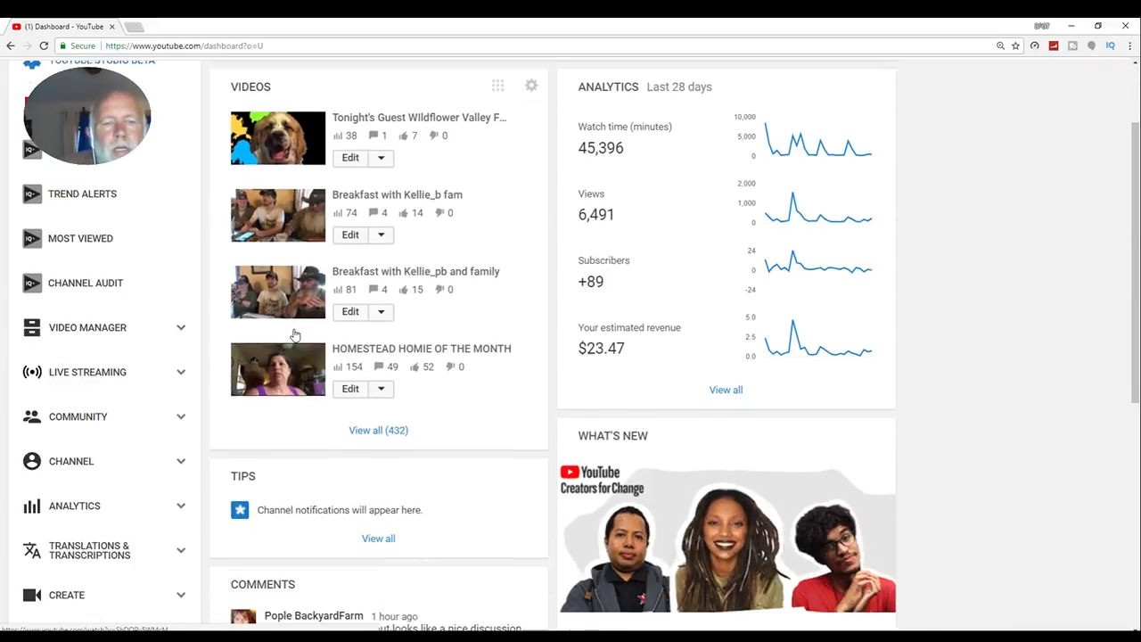
scroll(295, 332, "up", 2)
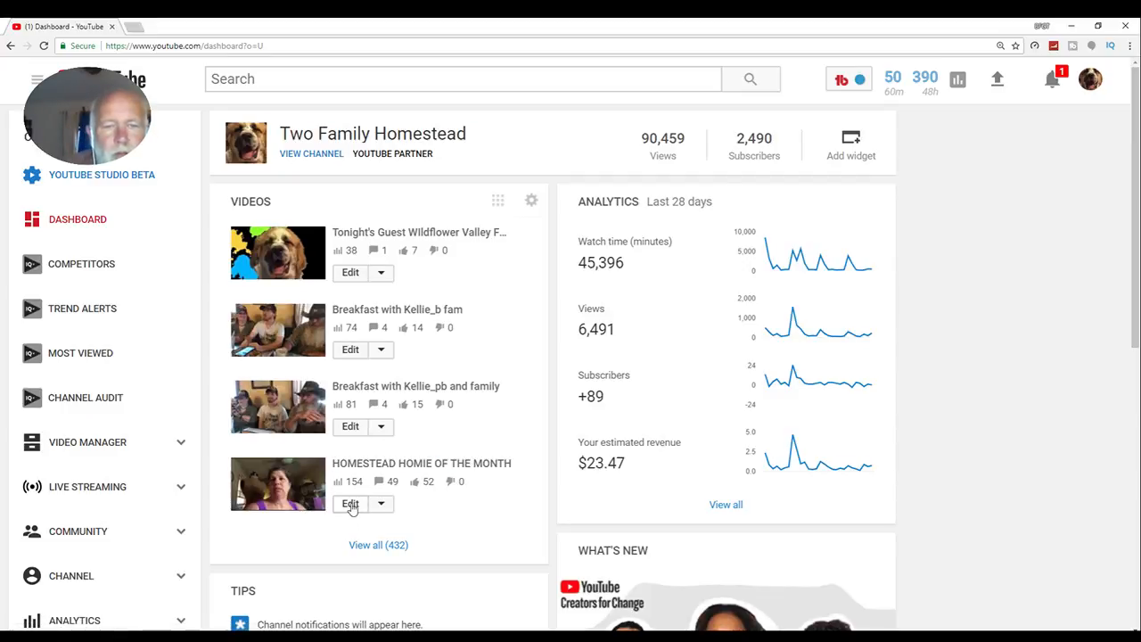
left_click(351, 504)
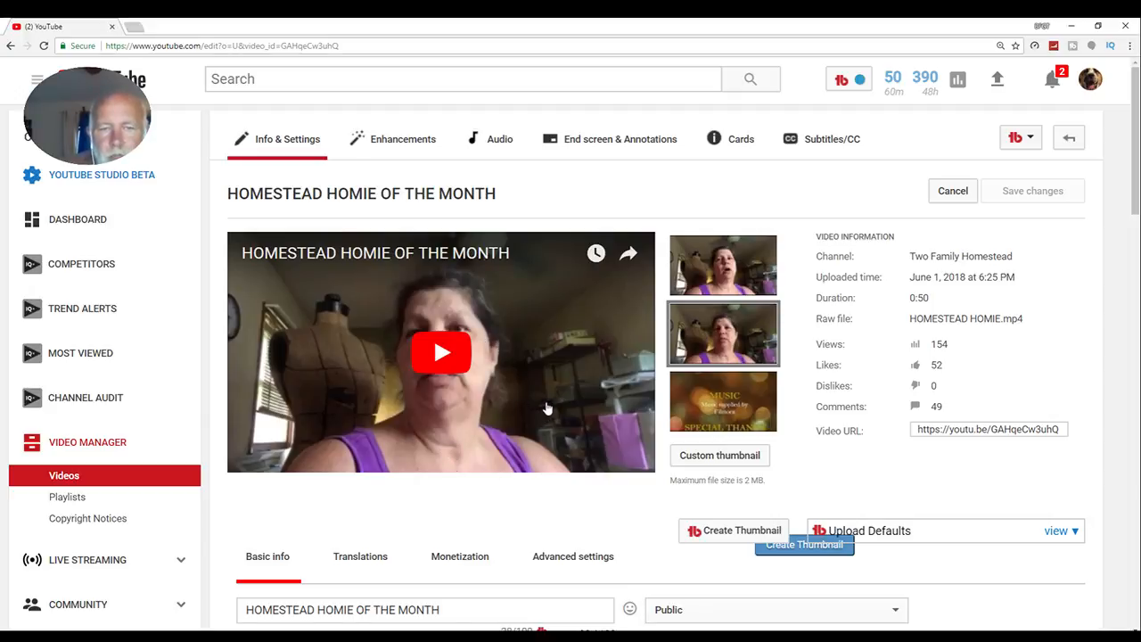
- Play the HOMESTEAD HOMIE OF THE MONTH video to examine its title text, card teaser and overlaid picture, and pause at 0:15
left_click(441, 352)
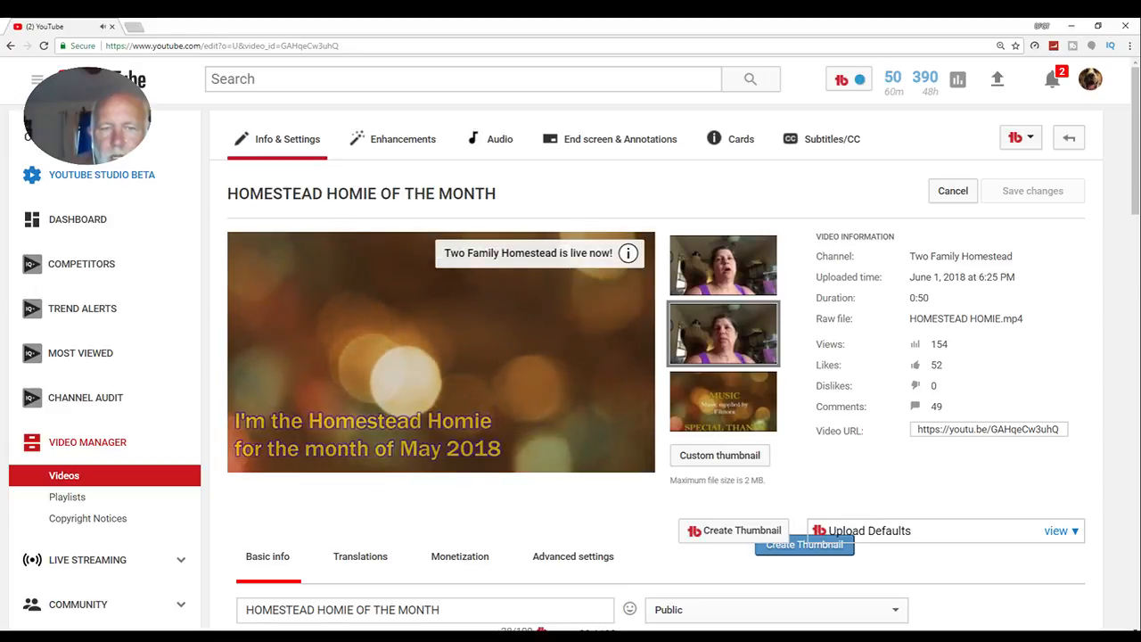
left_click_drag(272, 442, 343, 444)
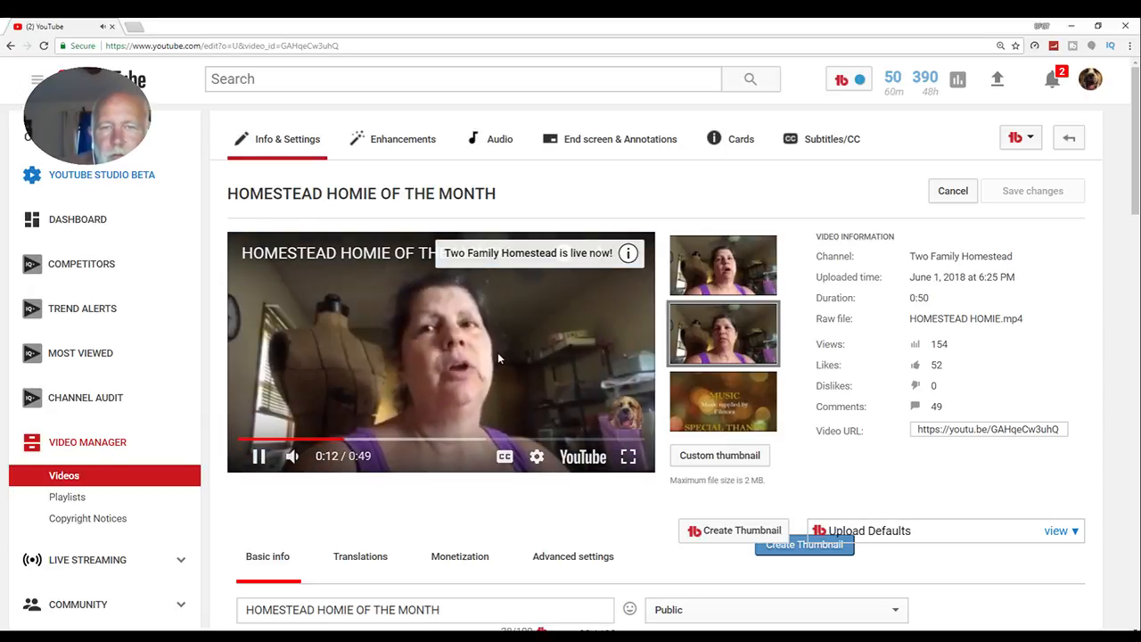
left_click(441, 367)
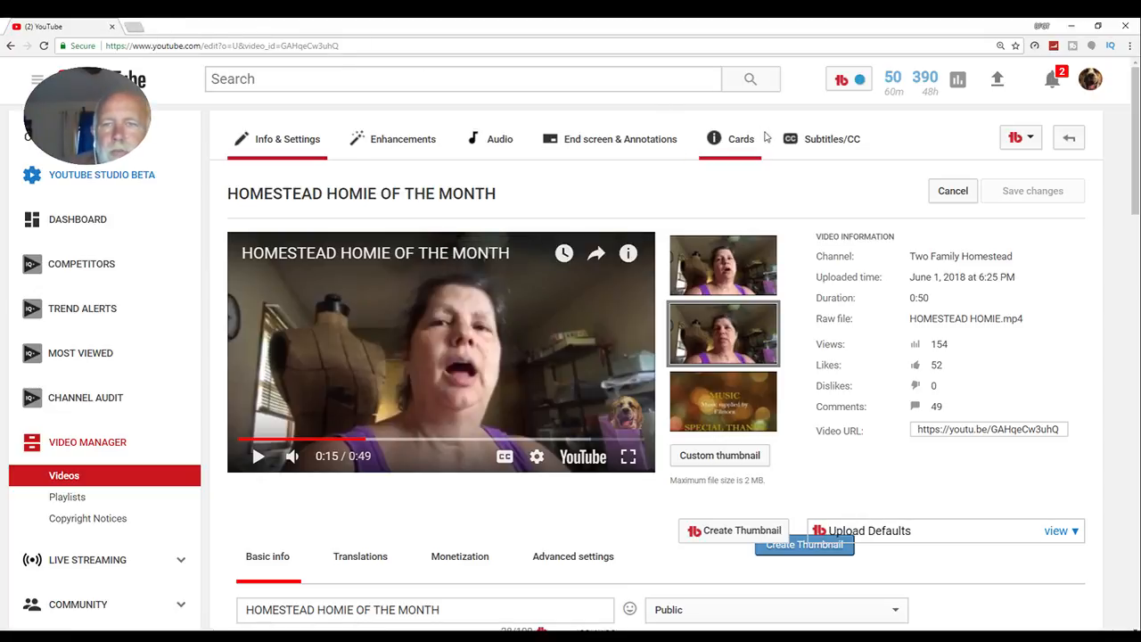
- Open the card editor for the HOMESTEAD HOMIE OF THE MONTH video
left_click(717, 143)
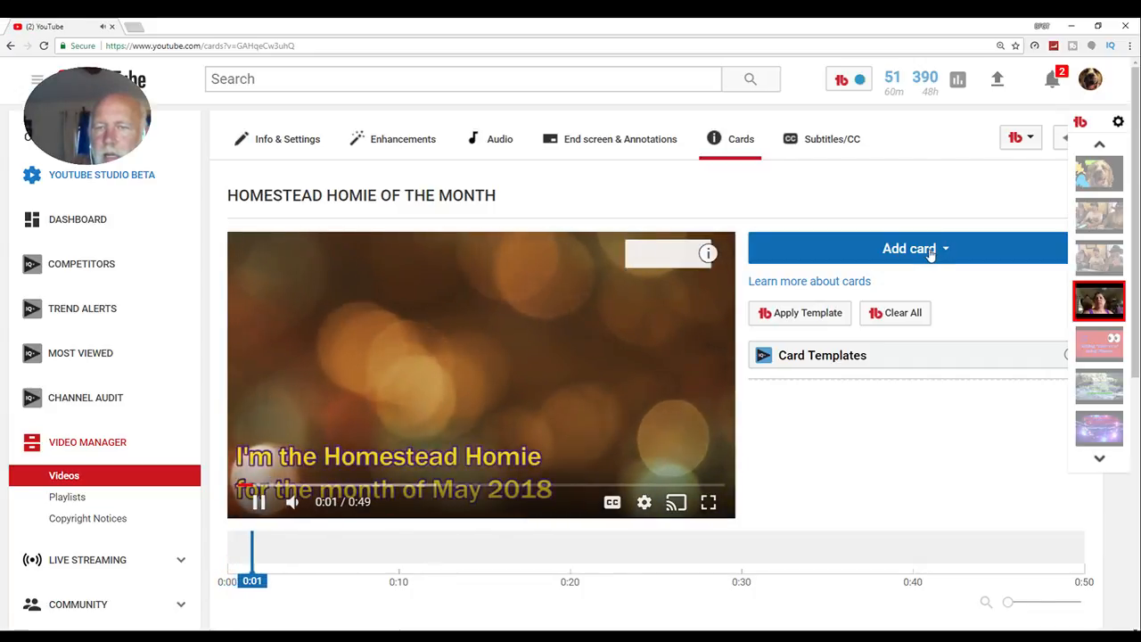
- Start a channel card at 0:05 and enter "off grid with doug and stacy" as the channel username or URL
left_click(931, 249)
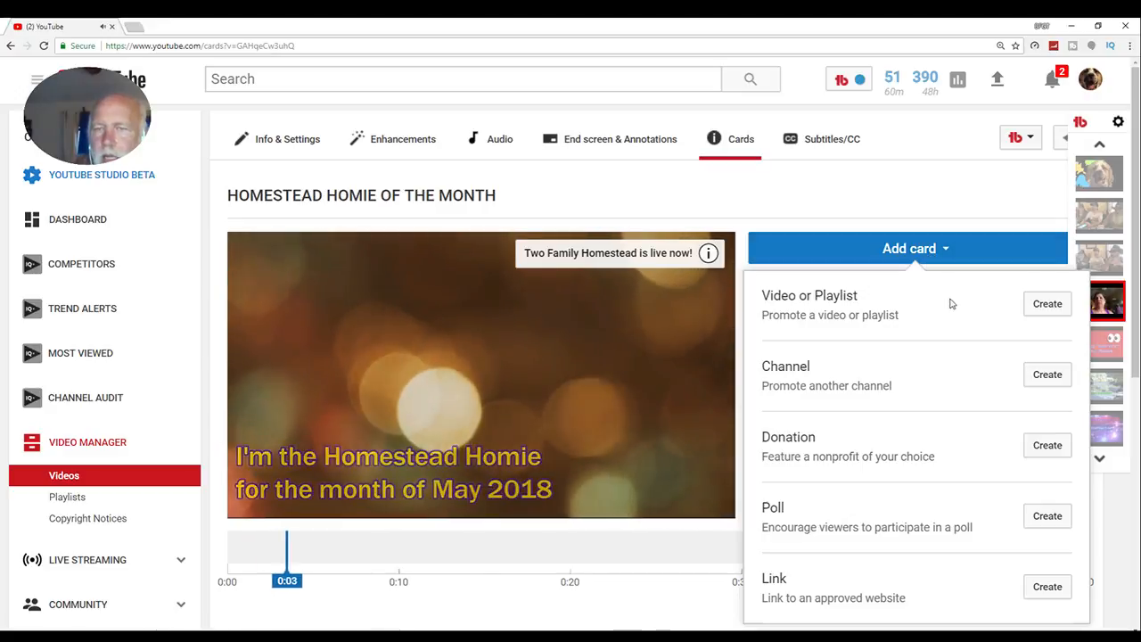
left_click(1044, 374)
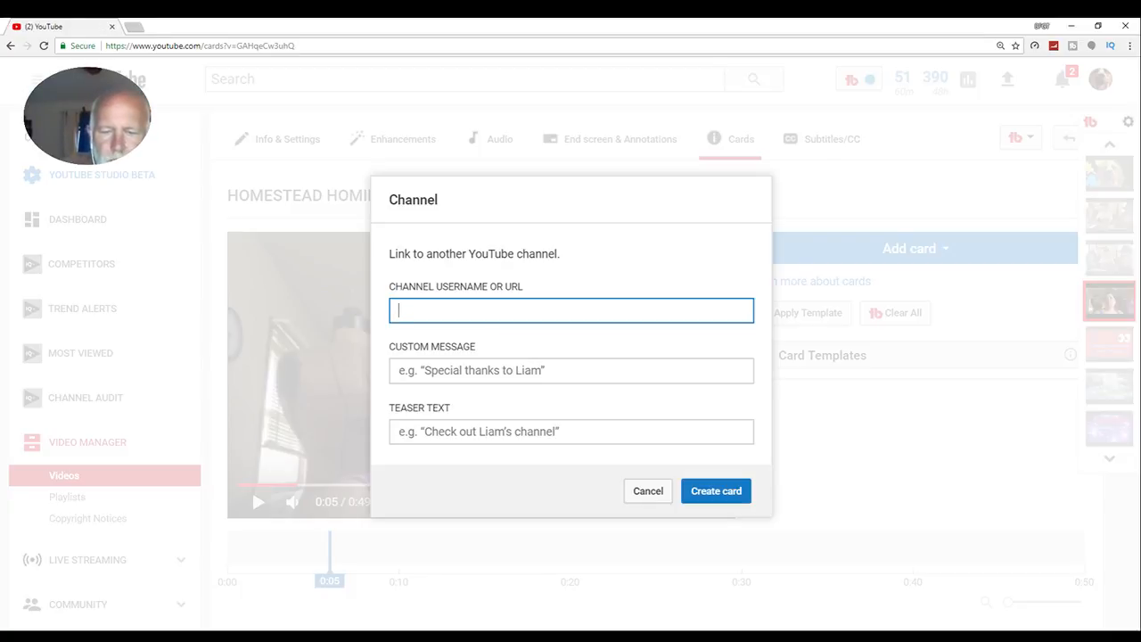
type("off gr")
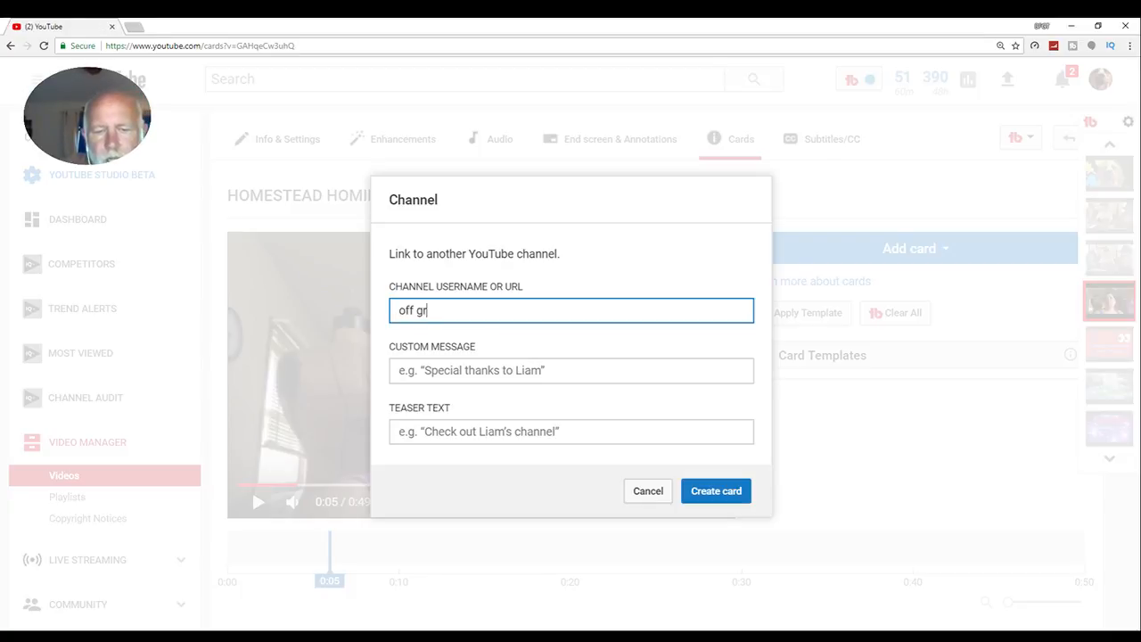
type("id with")
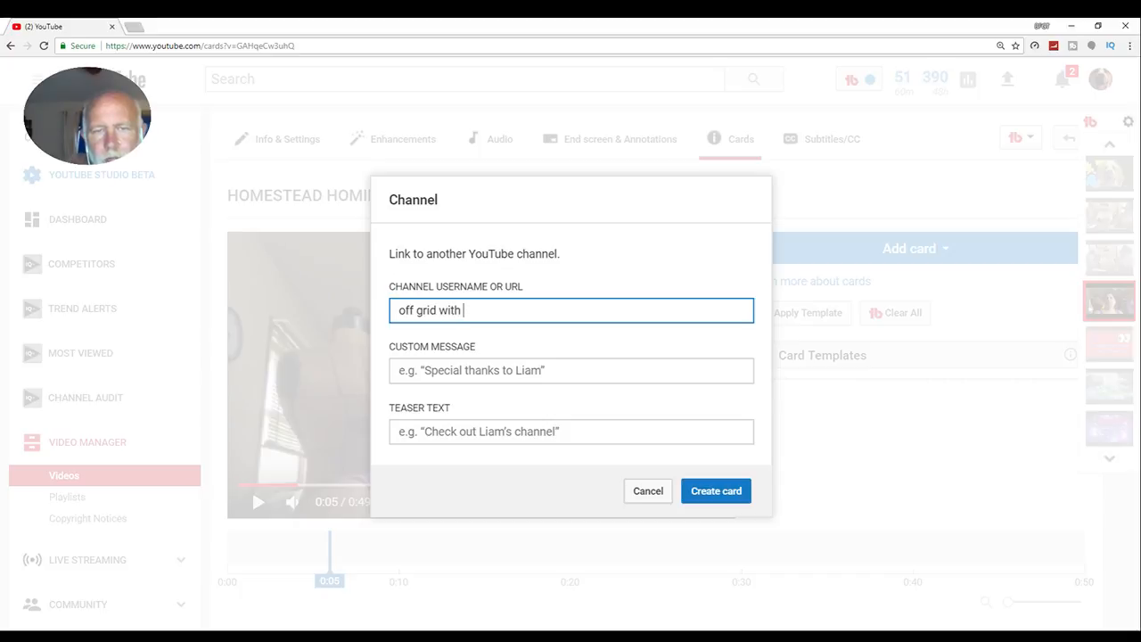
type(" doug a")
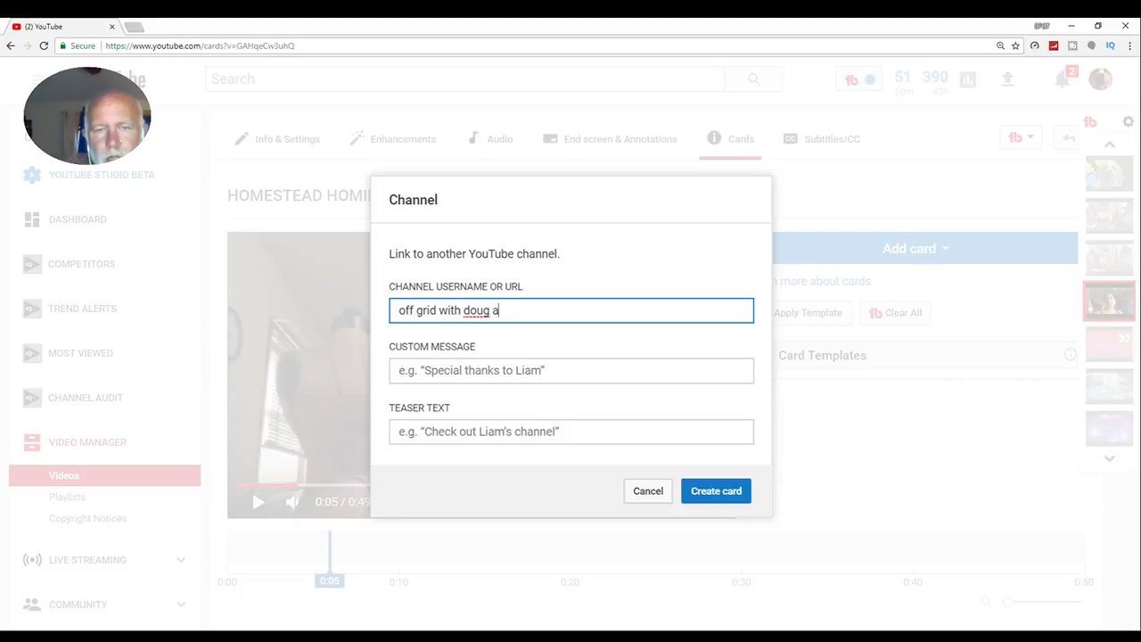
type("nd stacy")
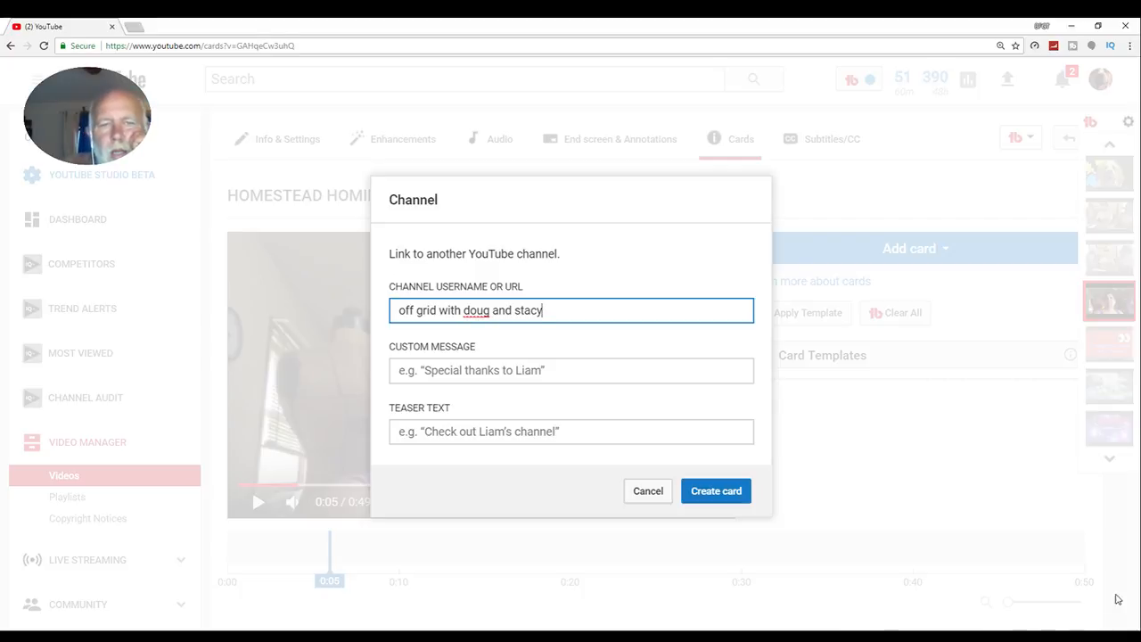
- Try to create the channel card with the custom message "Visit them here!", and cancel the dialog
left_click(578, 371)
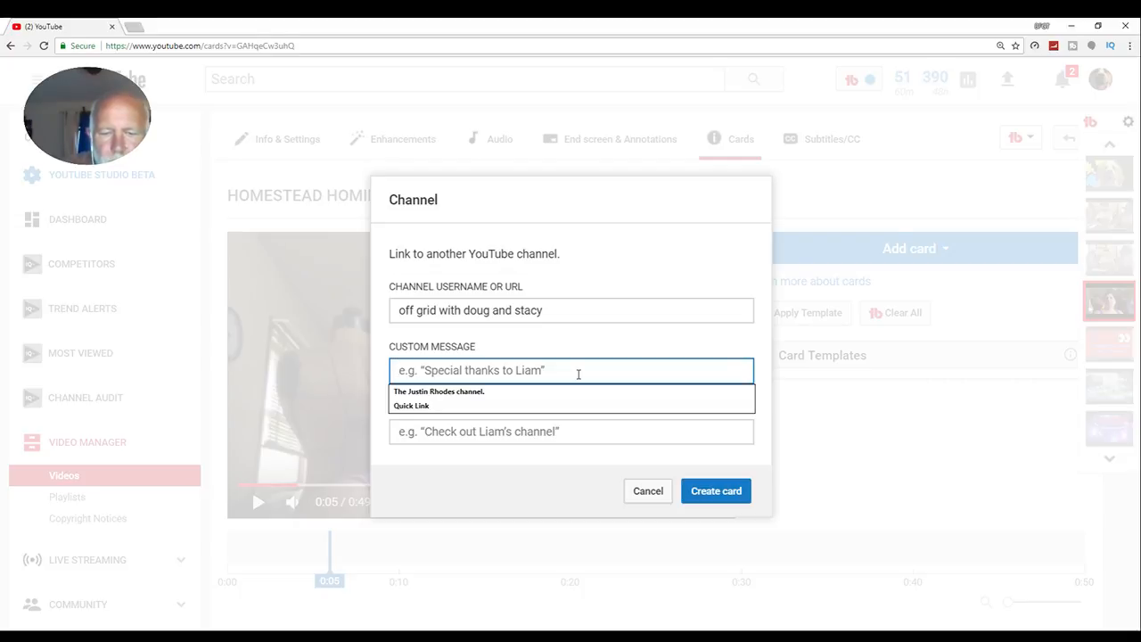
type("visi")
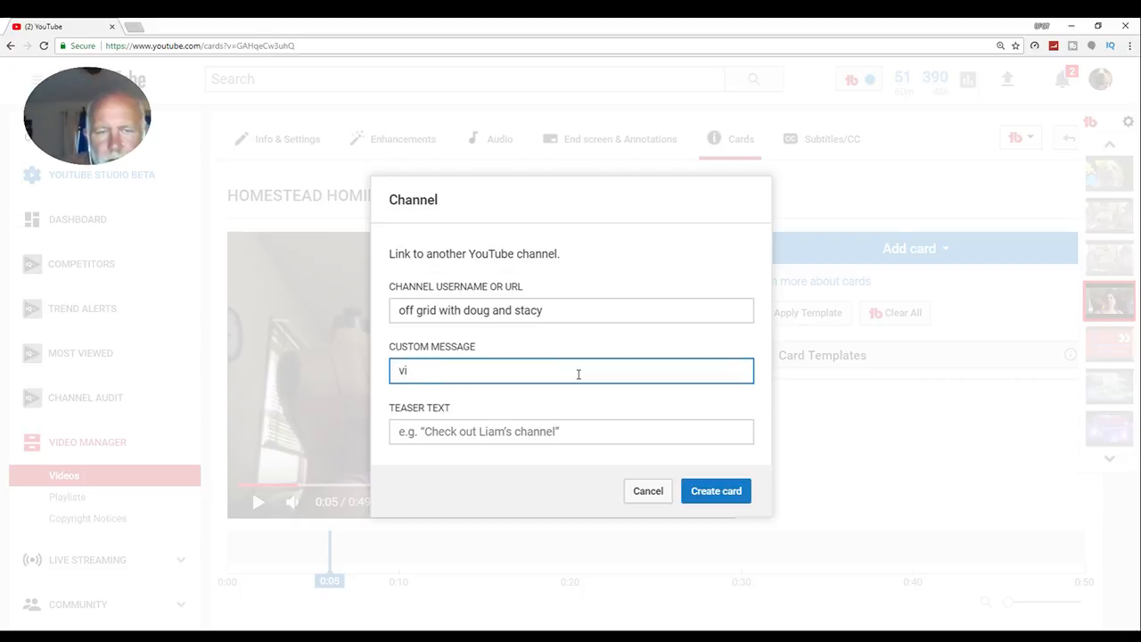
key("BackSpace")
key("BackSpace")
type("Vis")
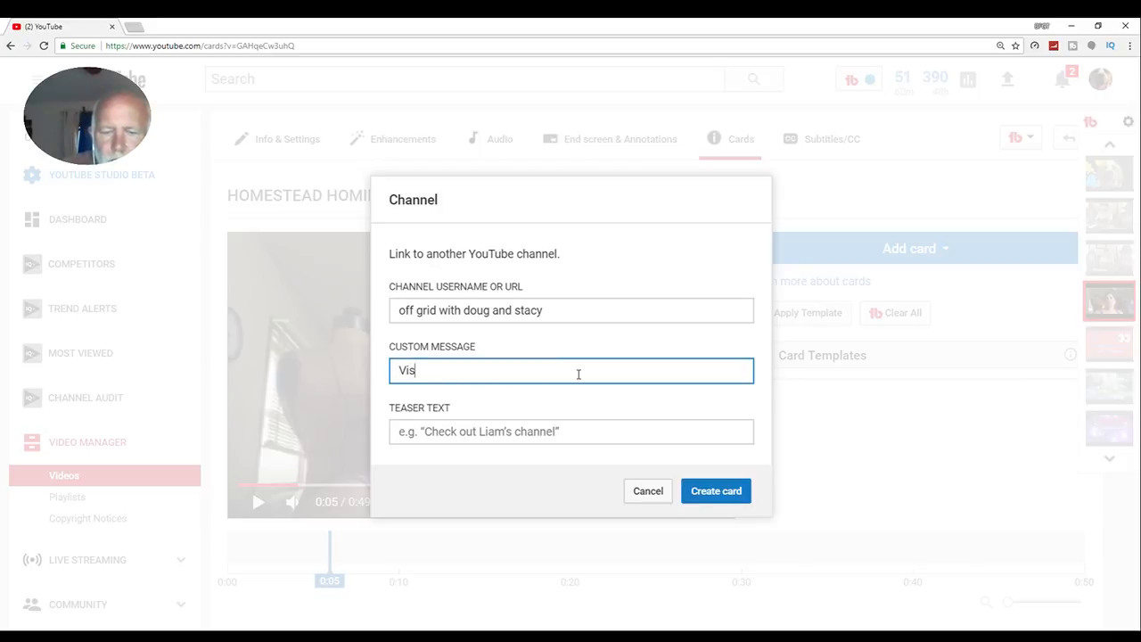
type("it them here!")
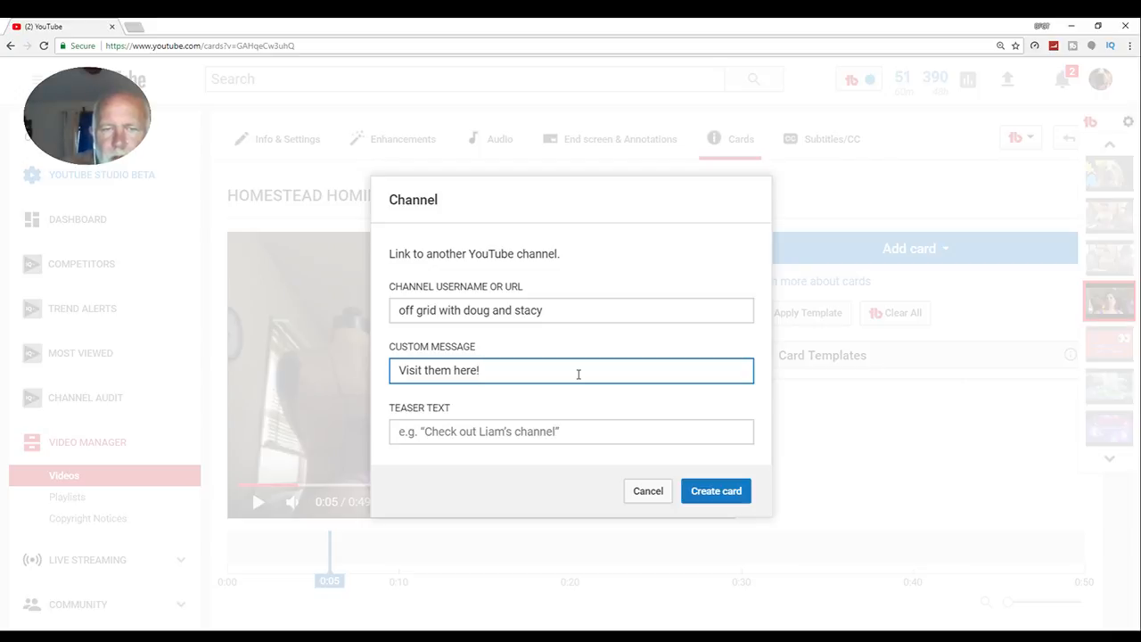
left_click(726, 496)
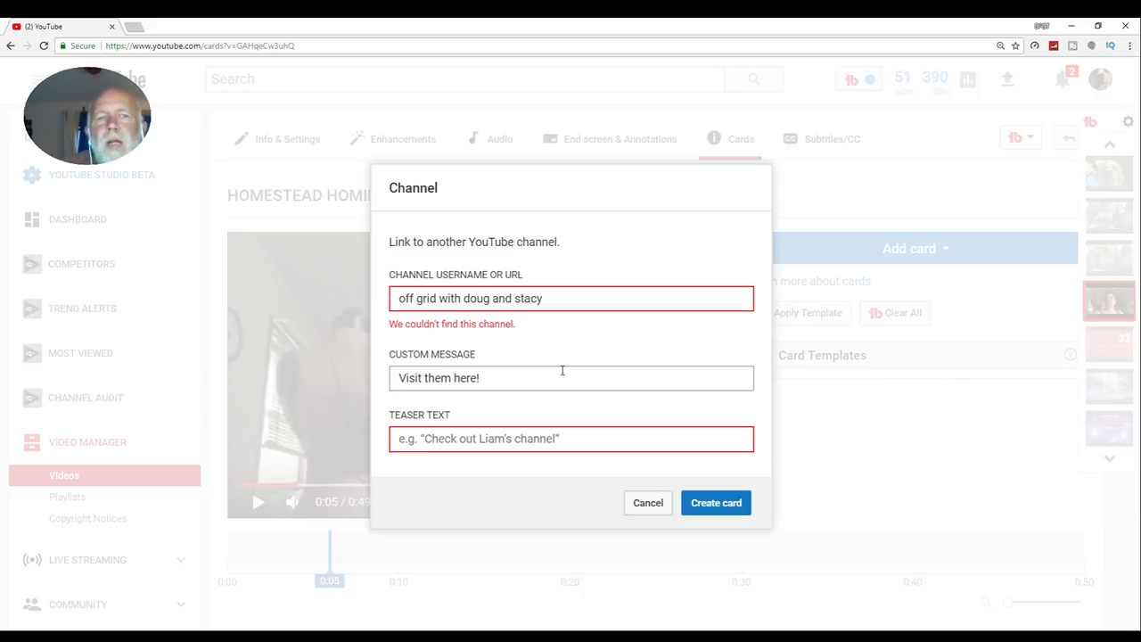
left_click(632, 502)
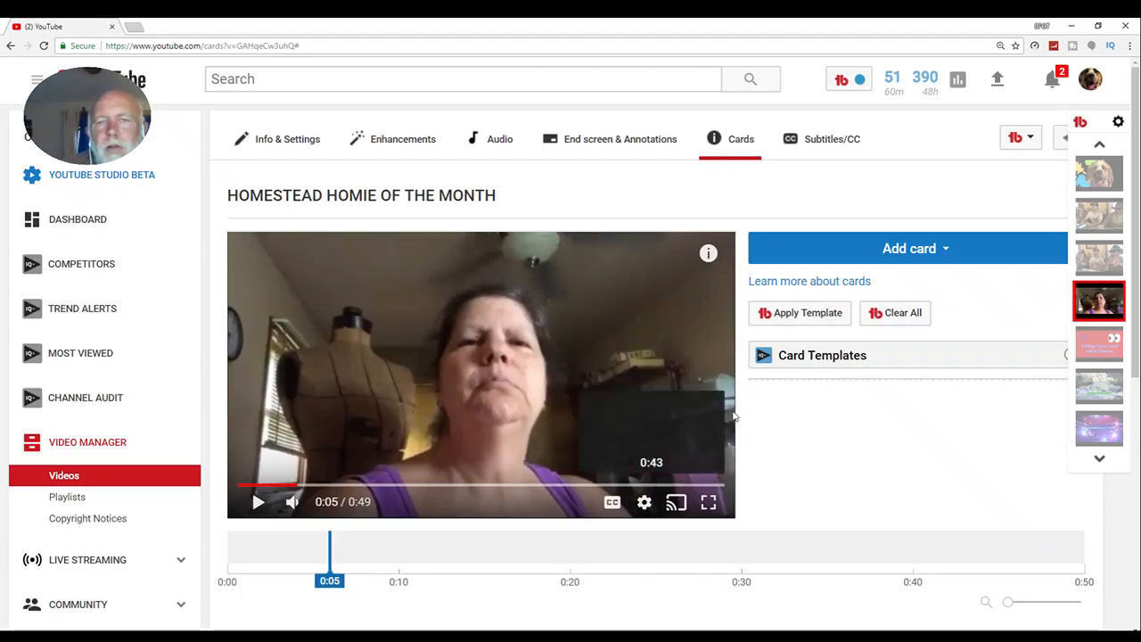
- Open YouTube in a new browser tab
left_click(135, 27)
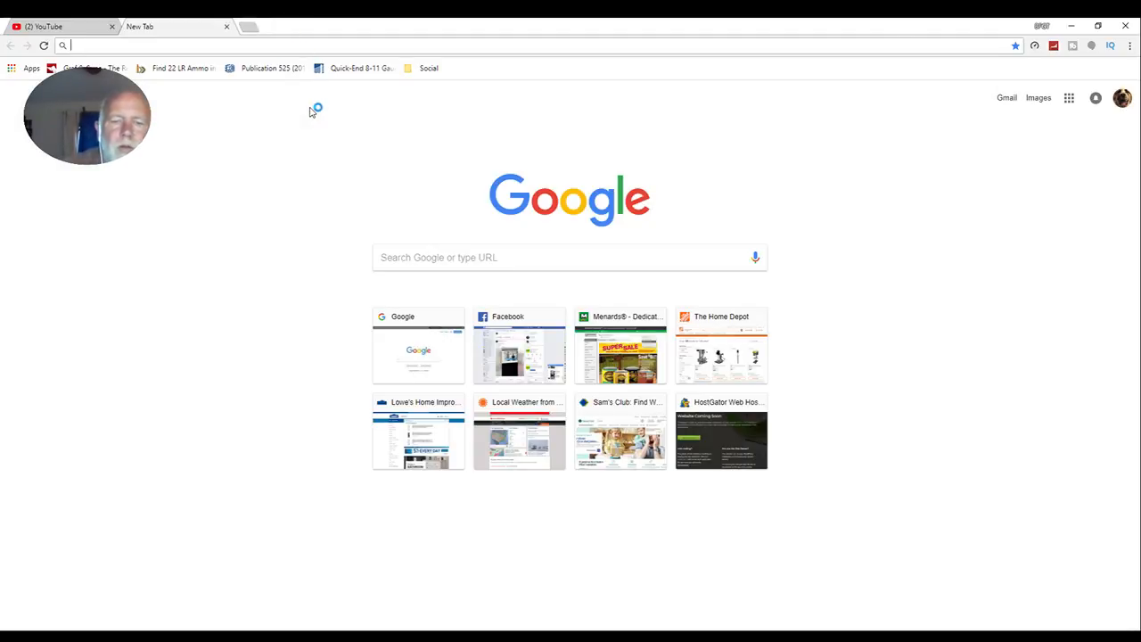
type("youtube.com")
key("Return")
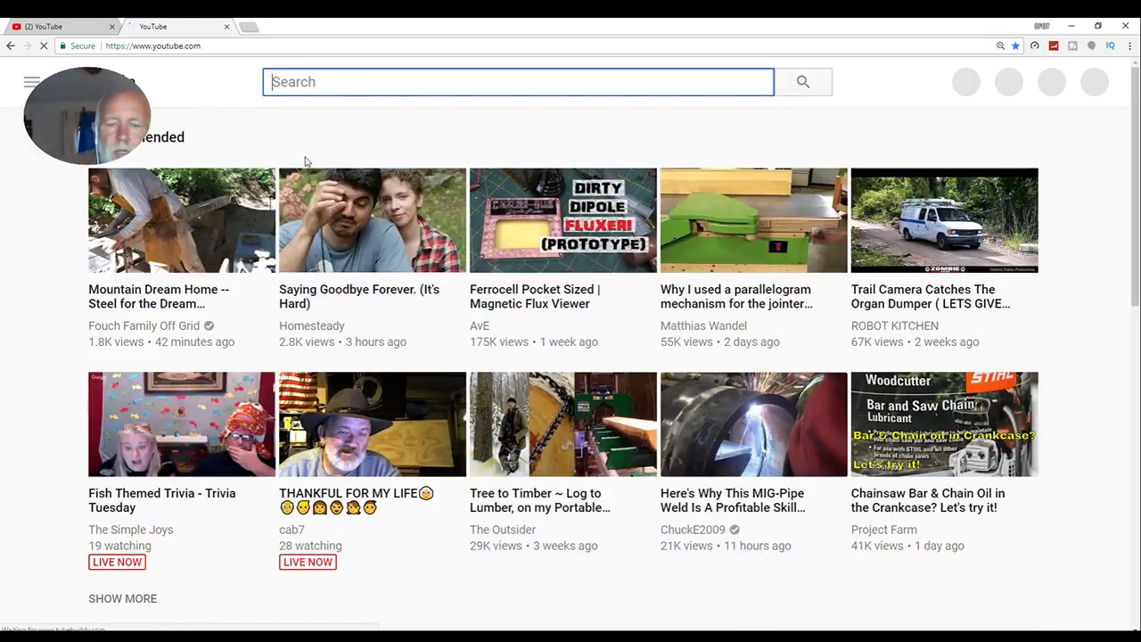
- Search YouTube for "off grid with doug and stacy" and open the OFF GRID with DOUG & STACY channel
type("off")
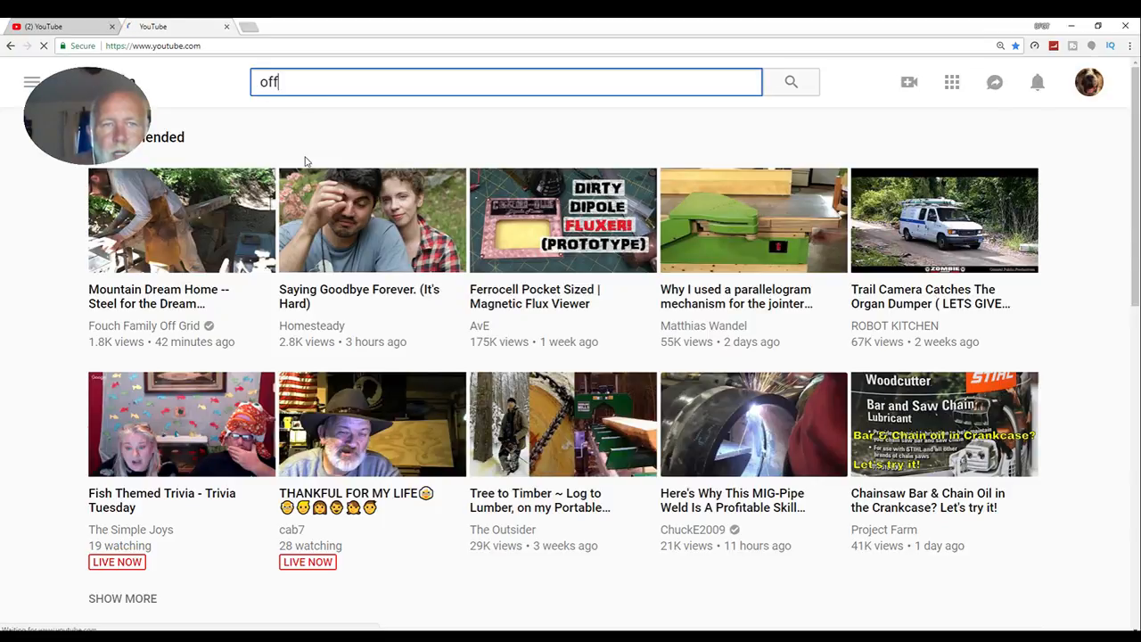
type(" grid")
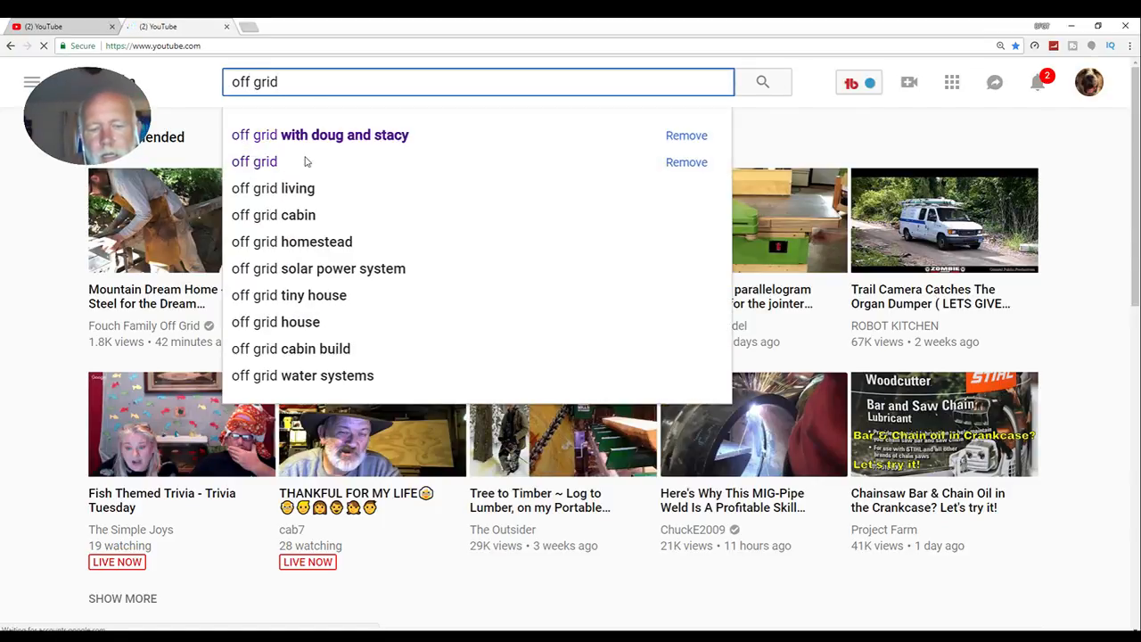
type(" with")
key("Down")
key("Down")
key("Down")
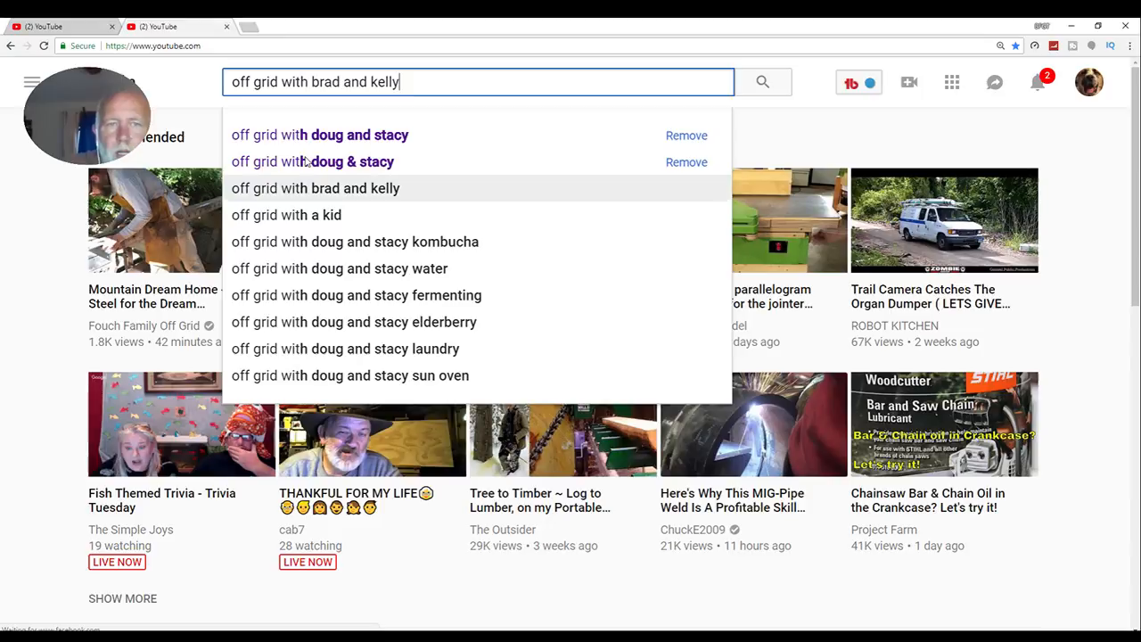
key("Up")
key("Up")
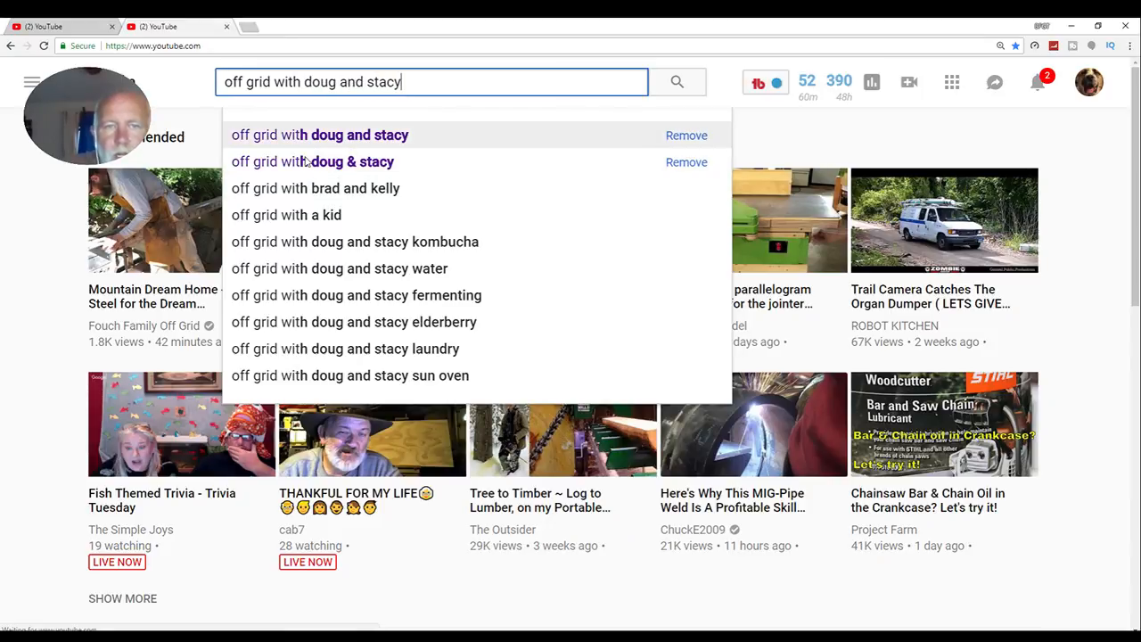
key("Return")
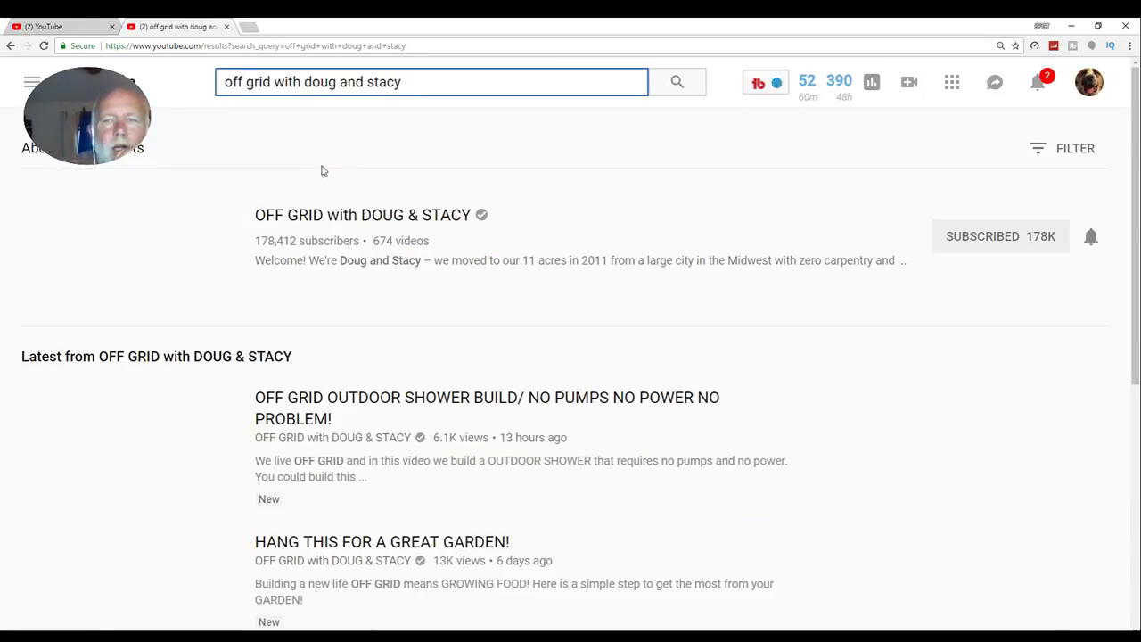
left_click(368, 210)
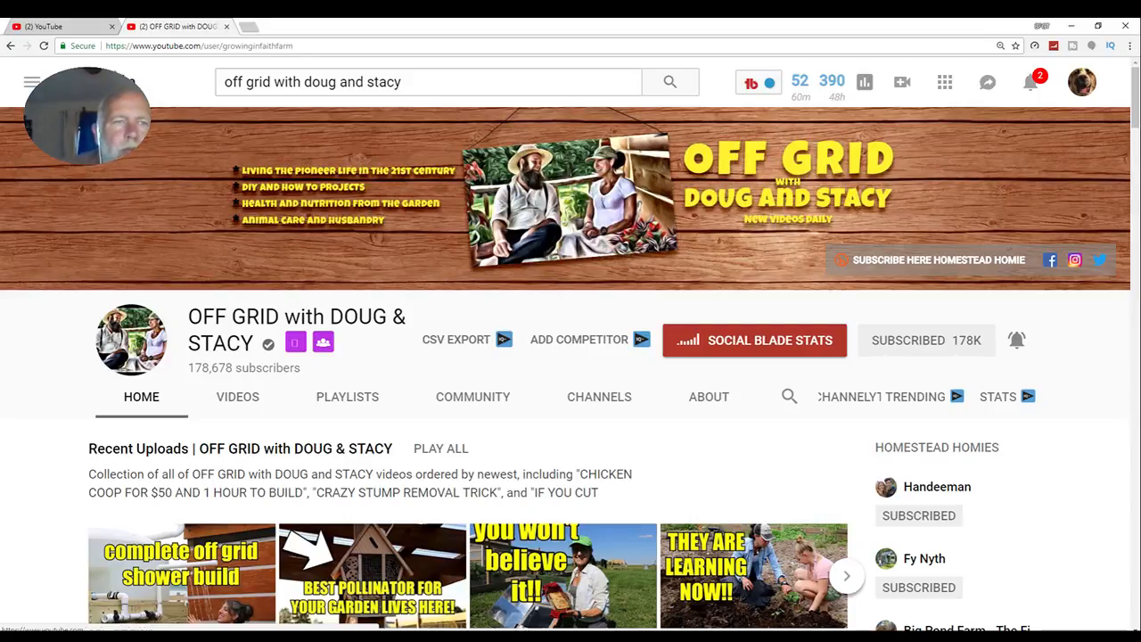
- Copy the OFF GRID with DOUG & STACY channel URL and paste it into a new channel card for the HOMESTEAD HOMIE video
left_click(345, 46)
key("ctrl+c")
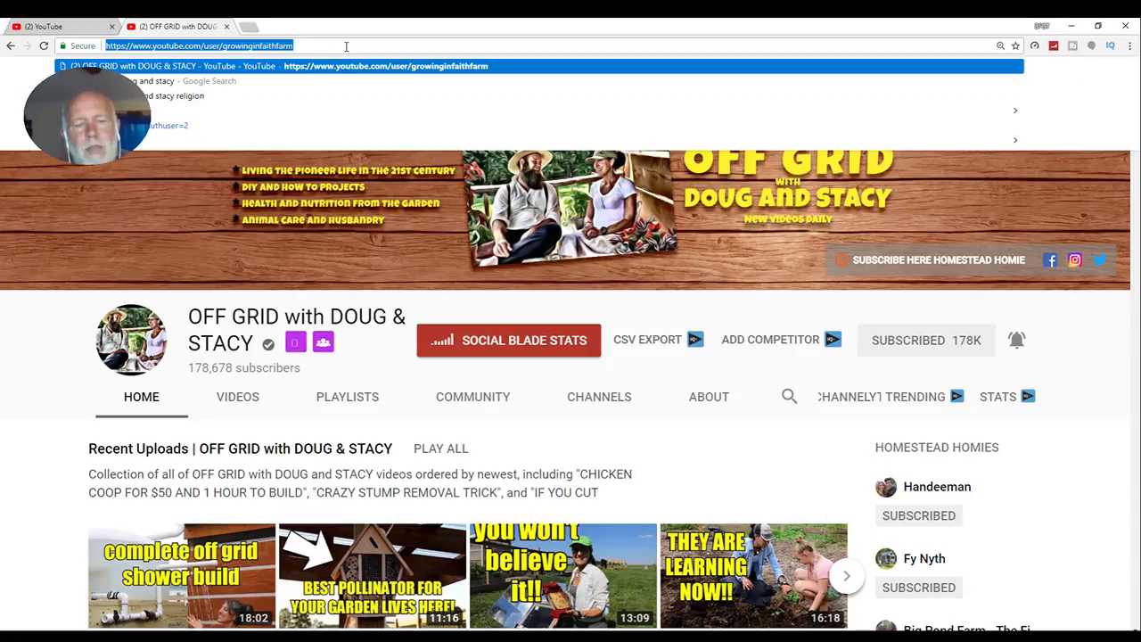
left_click(57, 27)
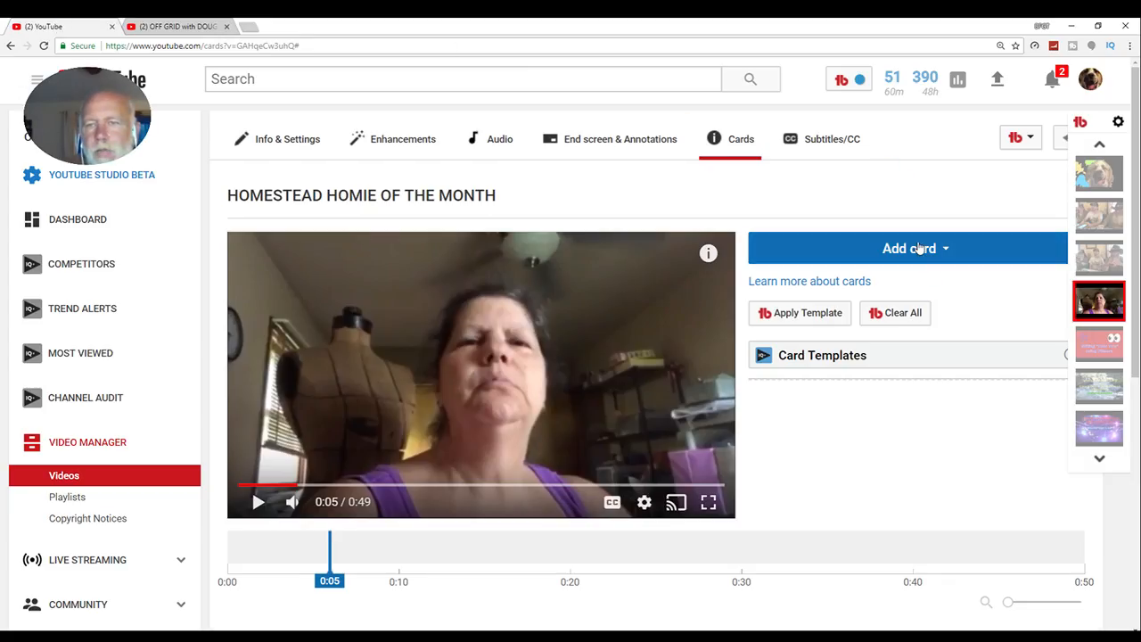
left_click(925, 248)
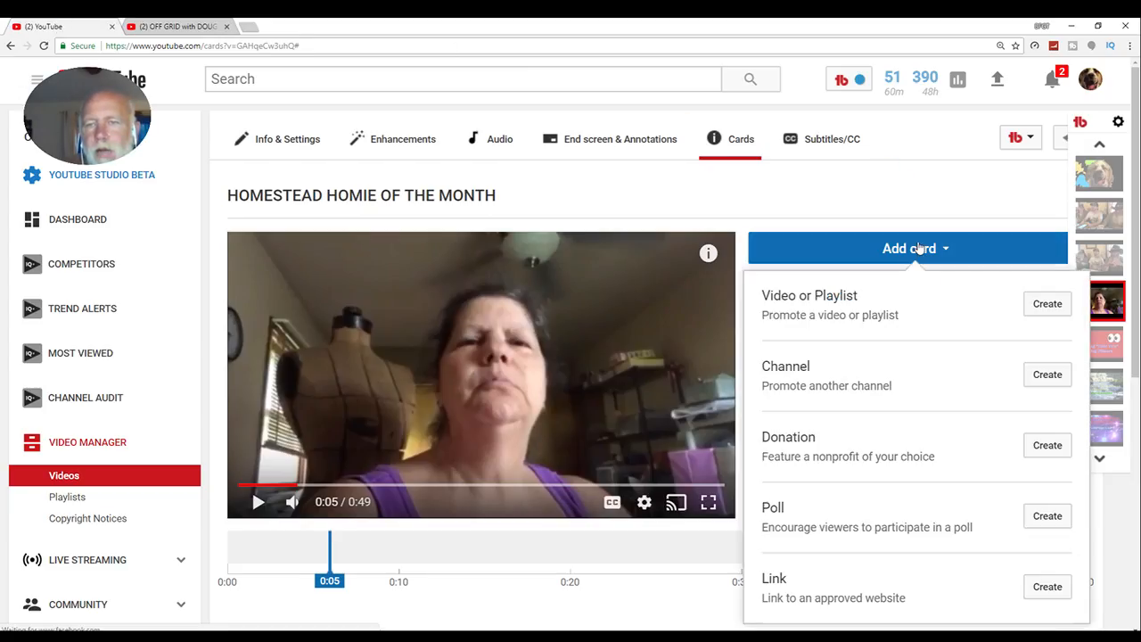
left_click(1051, 374)
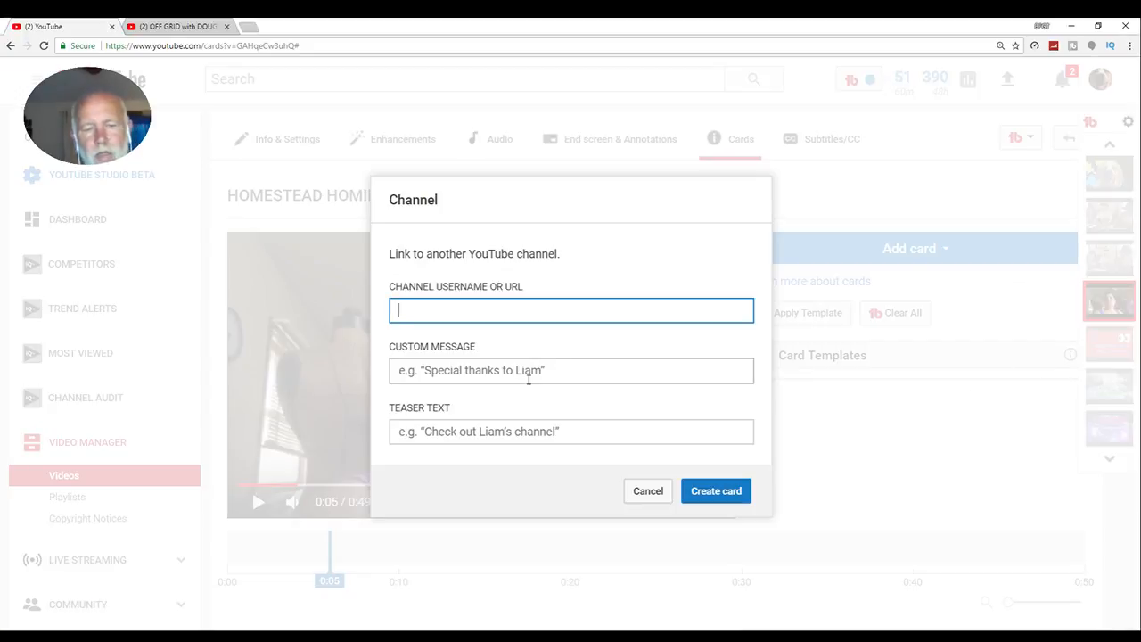
key("ctrl+v")
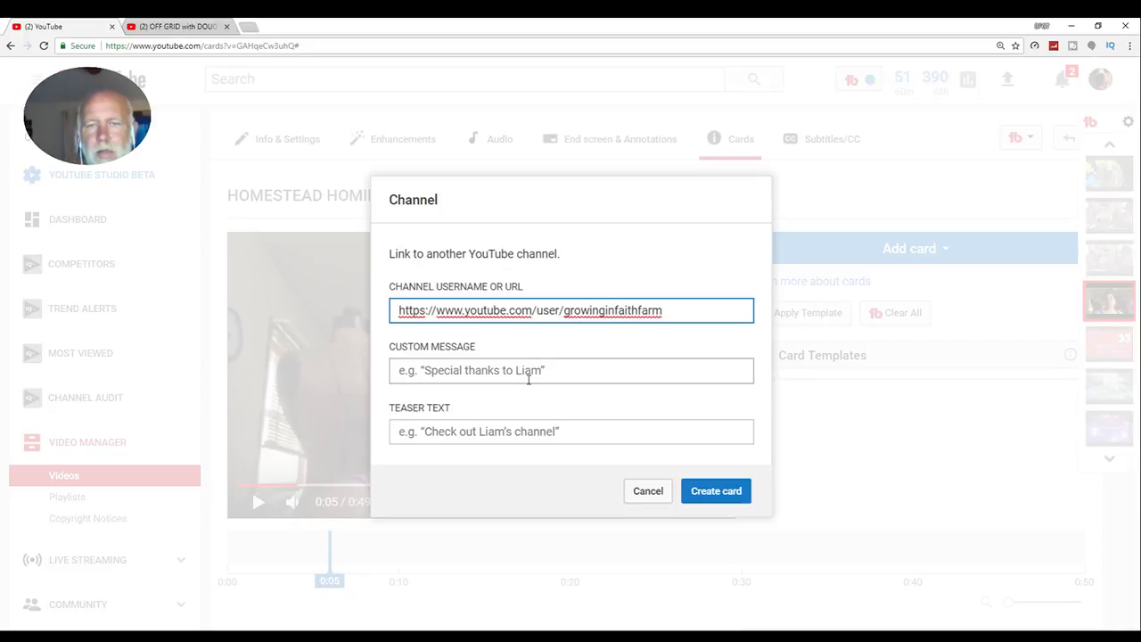
- Set both the custom message and the teaser text to "Visit them here!" and create the channel card
left_click(558, 370)
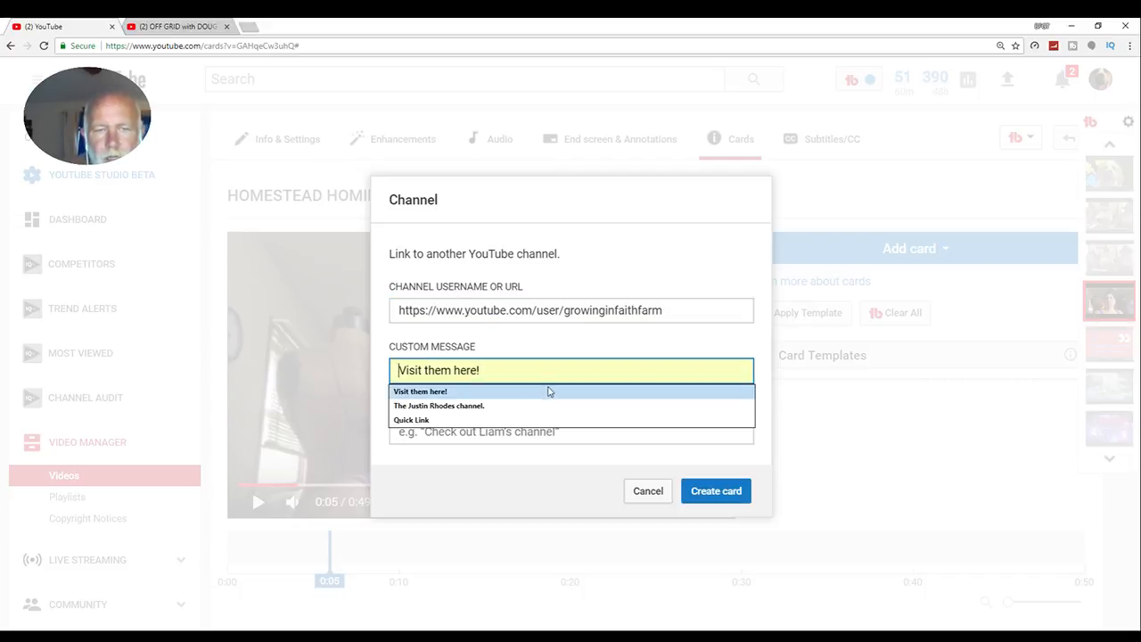
left_click(544, 392)
left_click(709, 487)
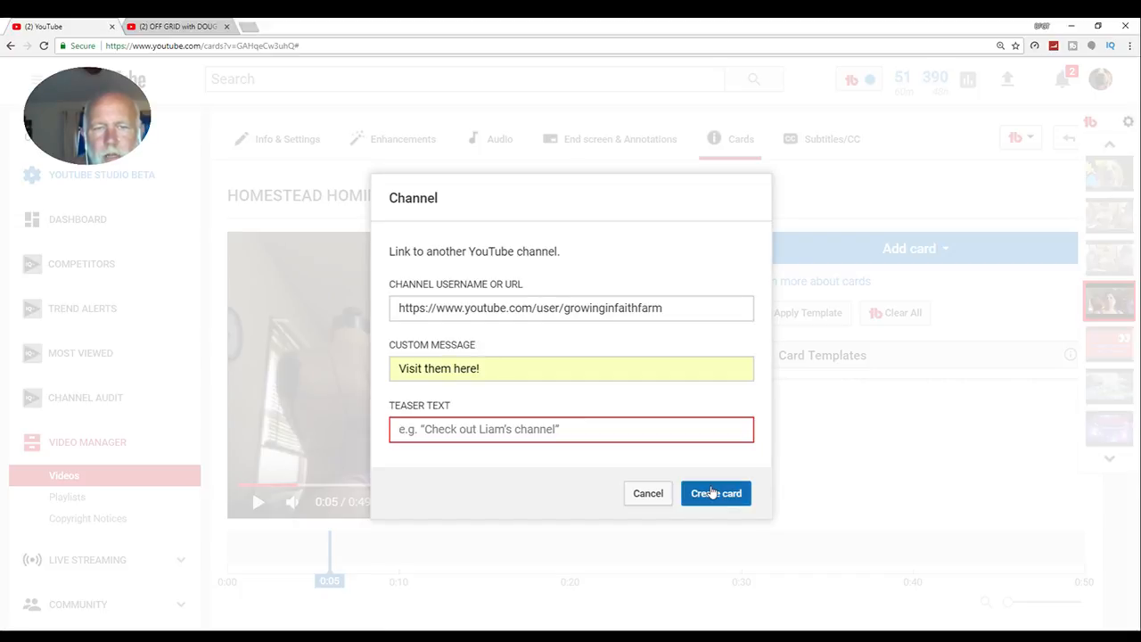
left_click(589, 430)
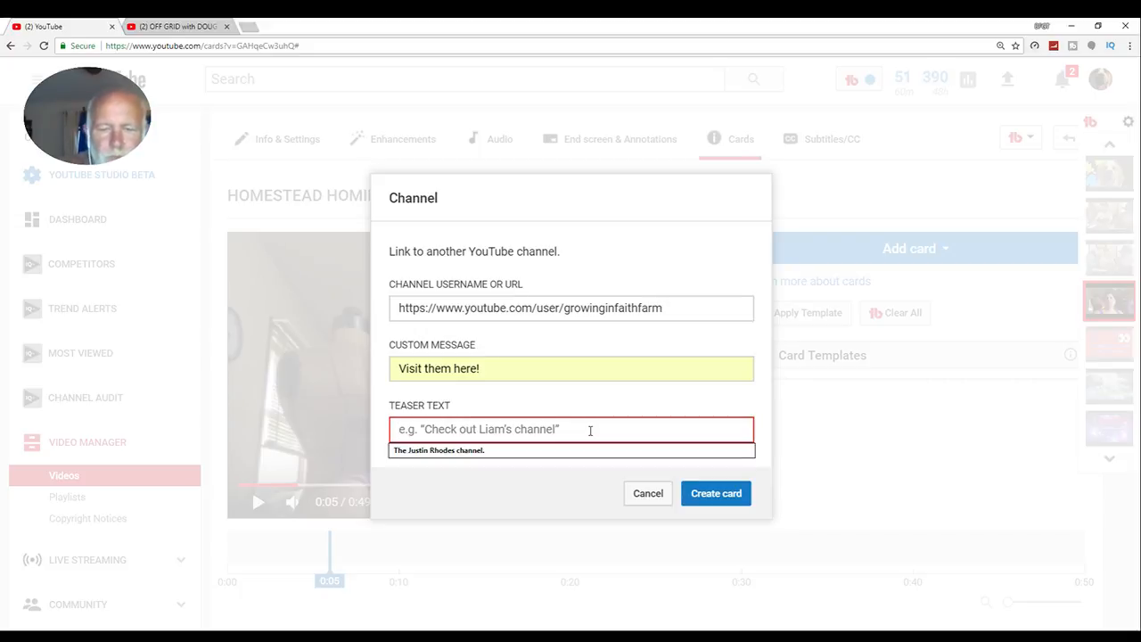
type("V")
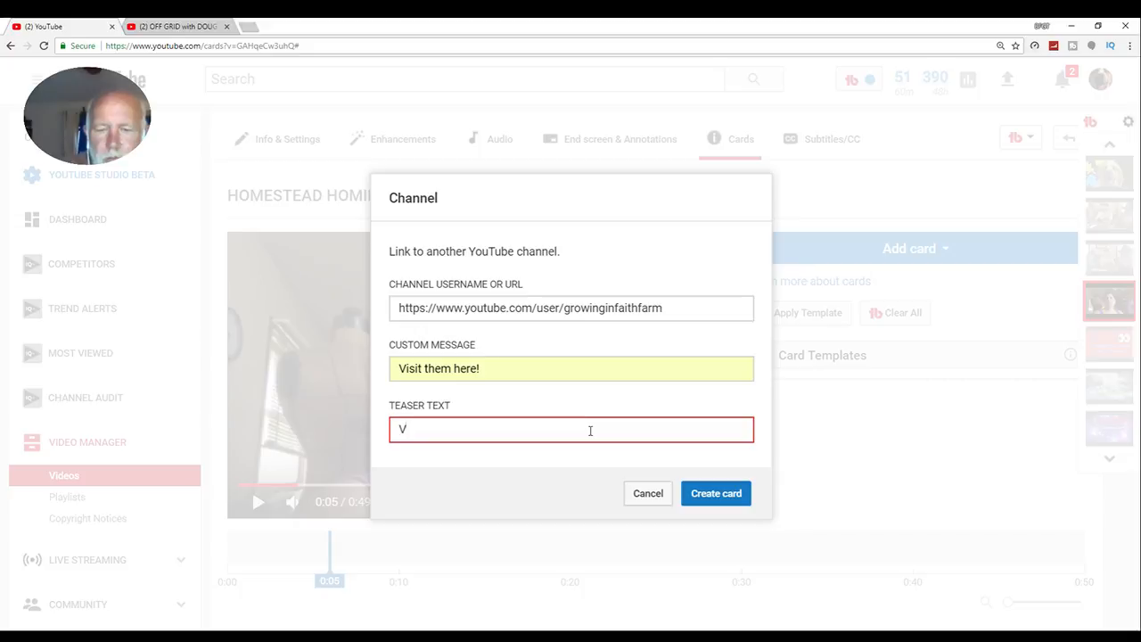
type("isit")
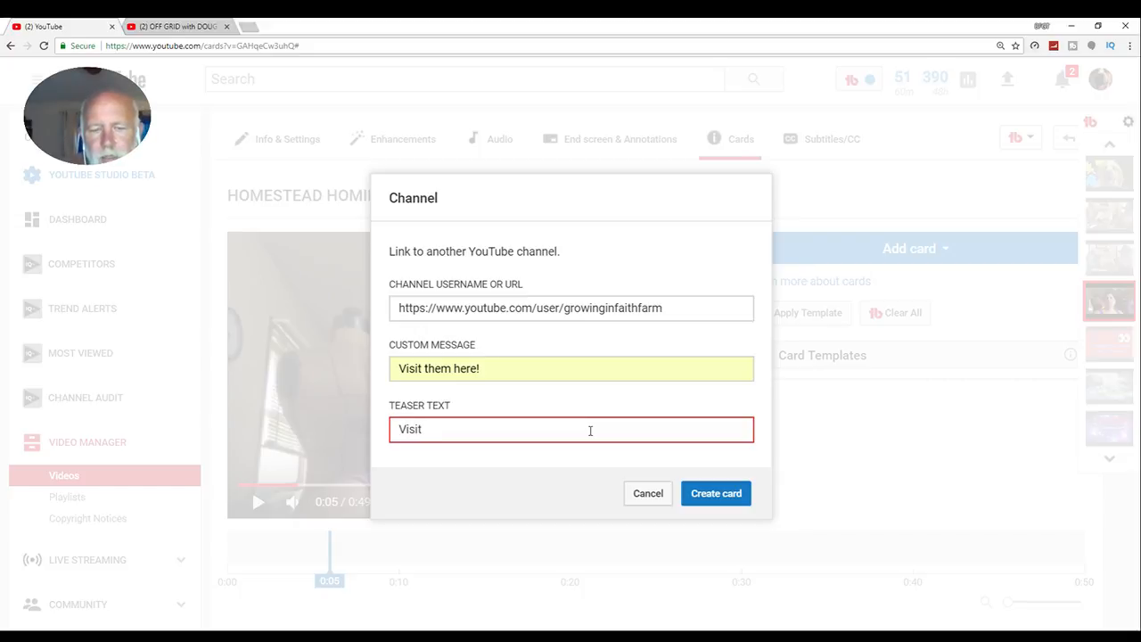
type(" them here!")
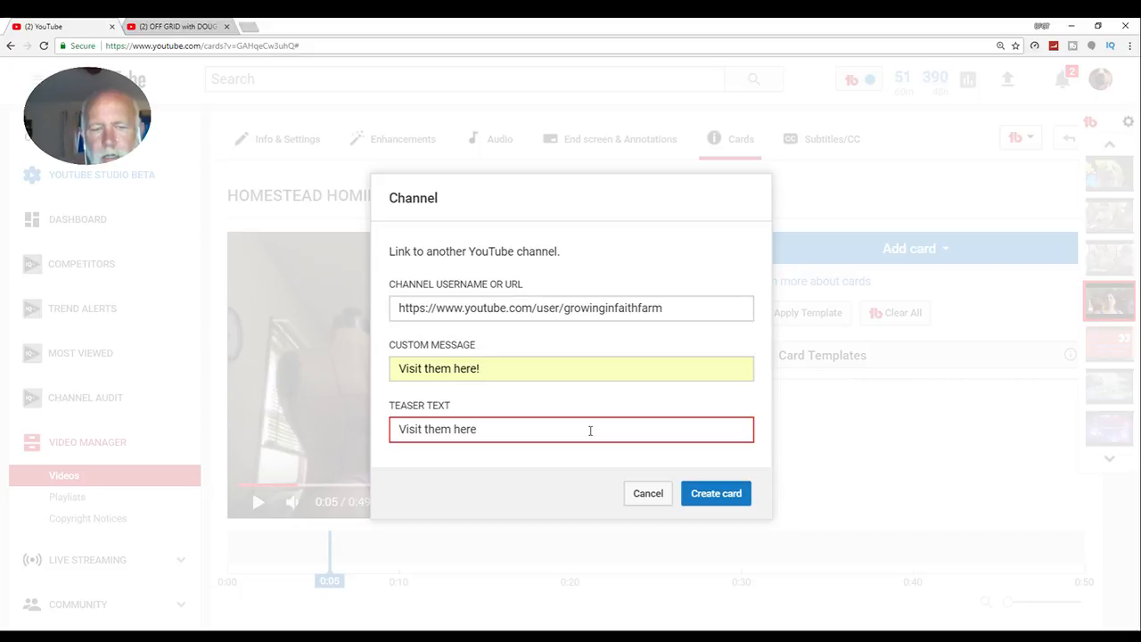
left_click(714, 493)
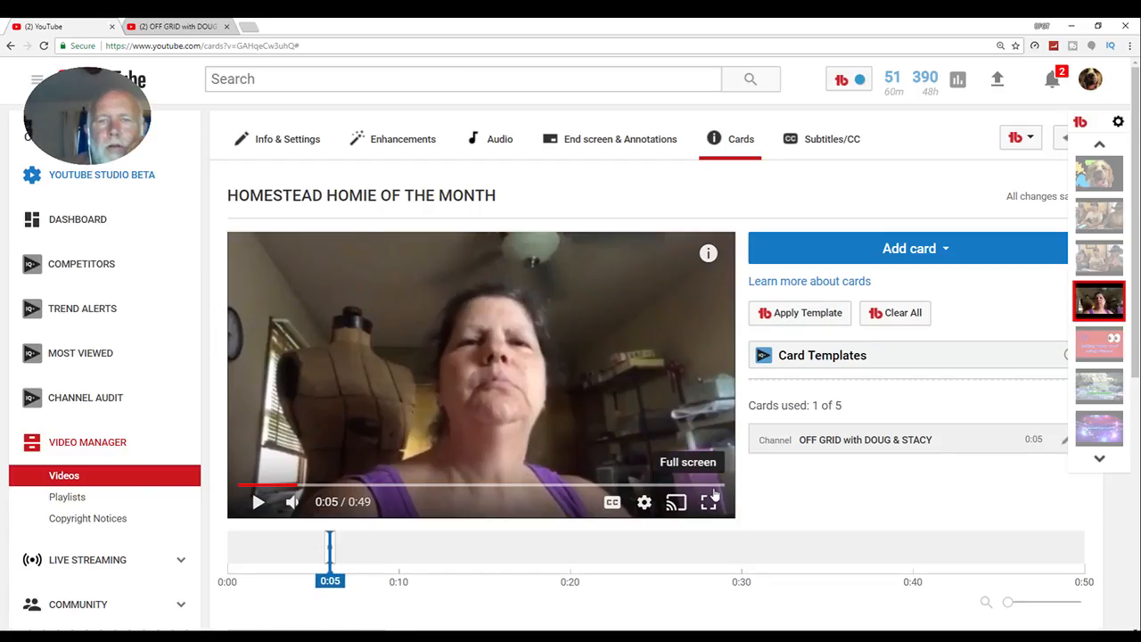
- Expand the info card in the video preview to examine the new channel card
mouse_move(712, 267)
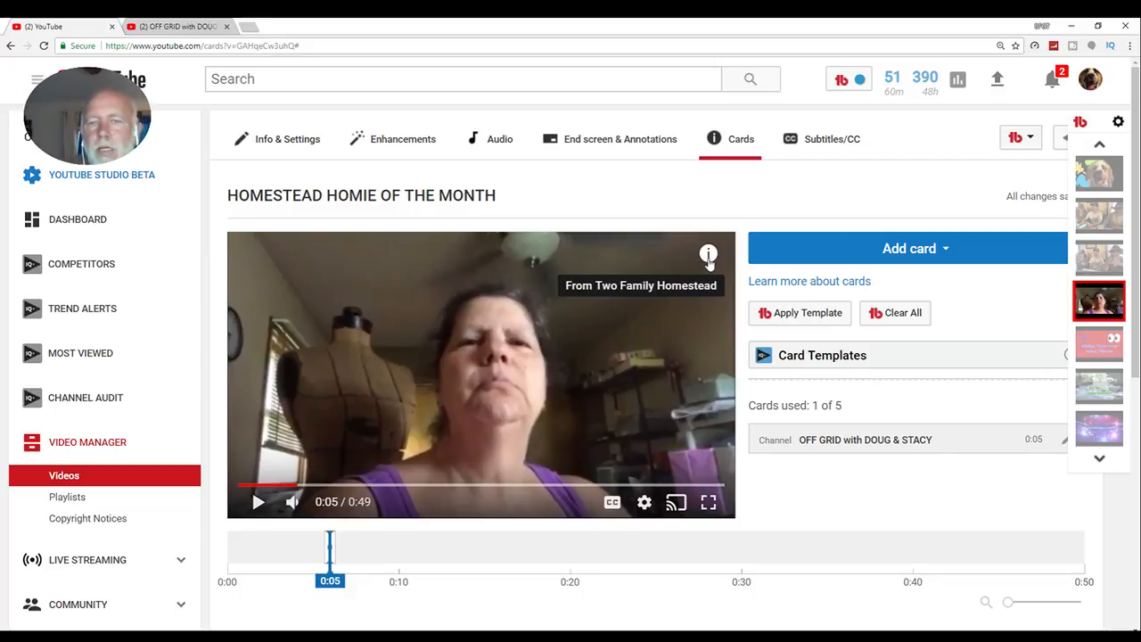
left_click(708, 255)
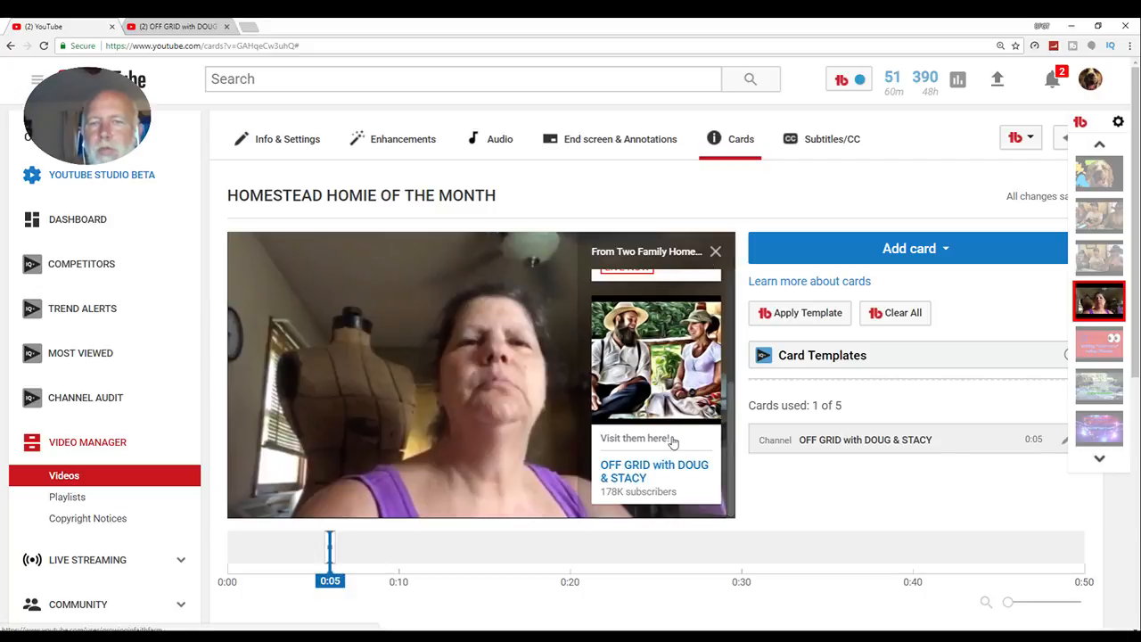
- Look through the live stream card and the OFF GRID with DOUG & STACY card in the preview's card list
scroll(673, 442, "up", 3)
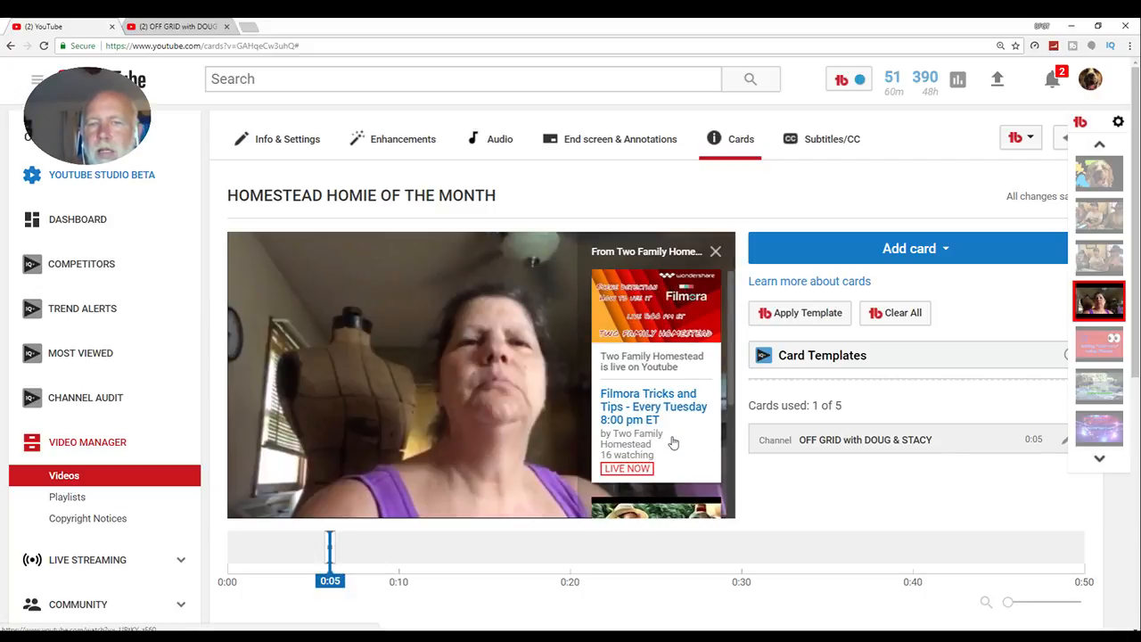
scroll(673, 442, "down", 3)
scroll(673, 442, "up", 3)
scroll(673, 442, "down", 3)
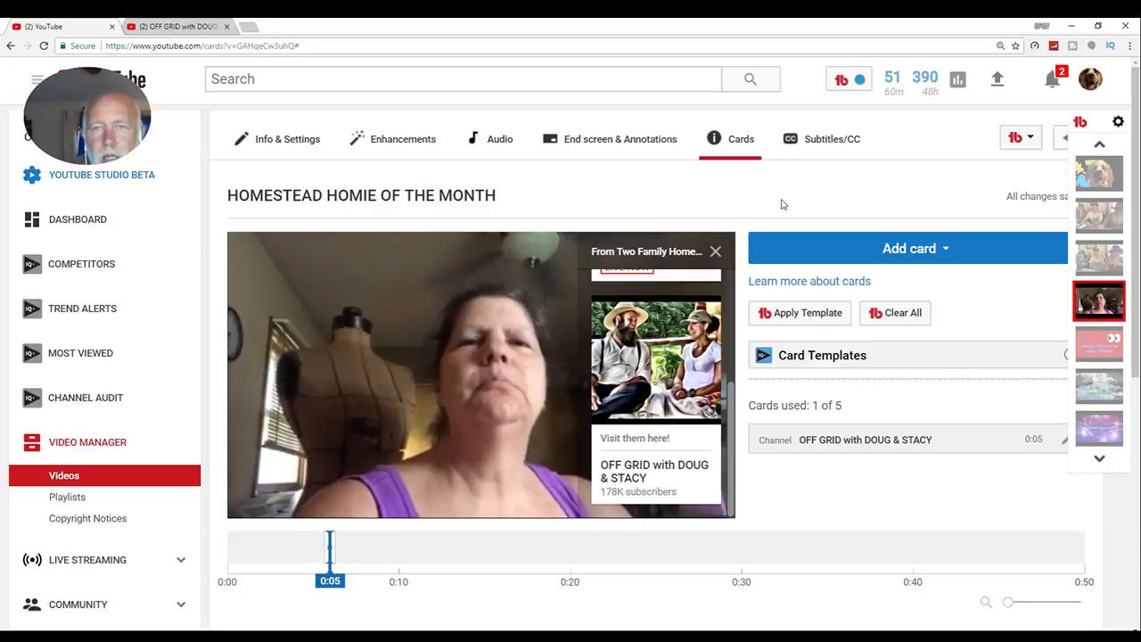
- Open the end screen editor for the HOMESTEAD HOMIE OF THE MONTH video and examine its timeline and options
left_click(617, 140)
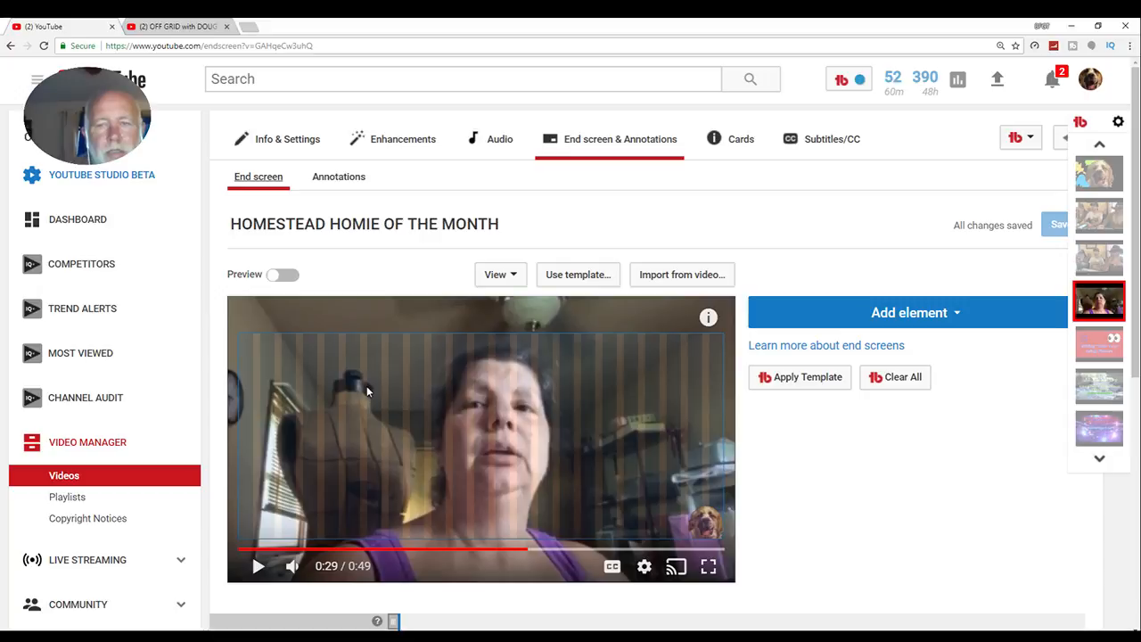
scroll(923, 523, "down", 3)
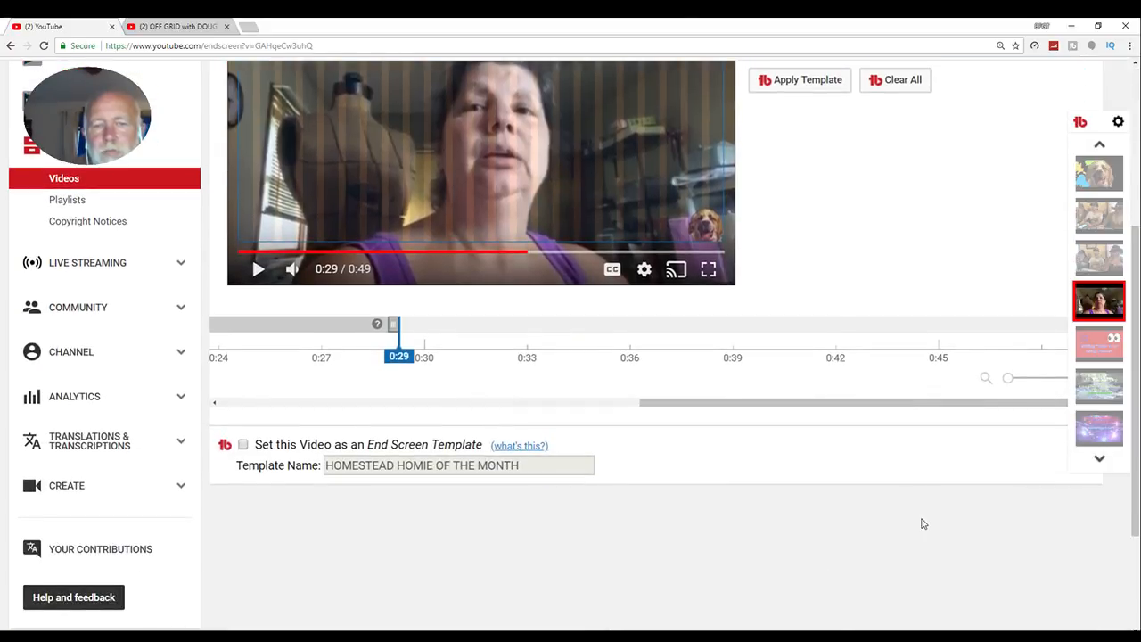
scroll(922, 523, "up", 3)
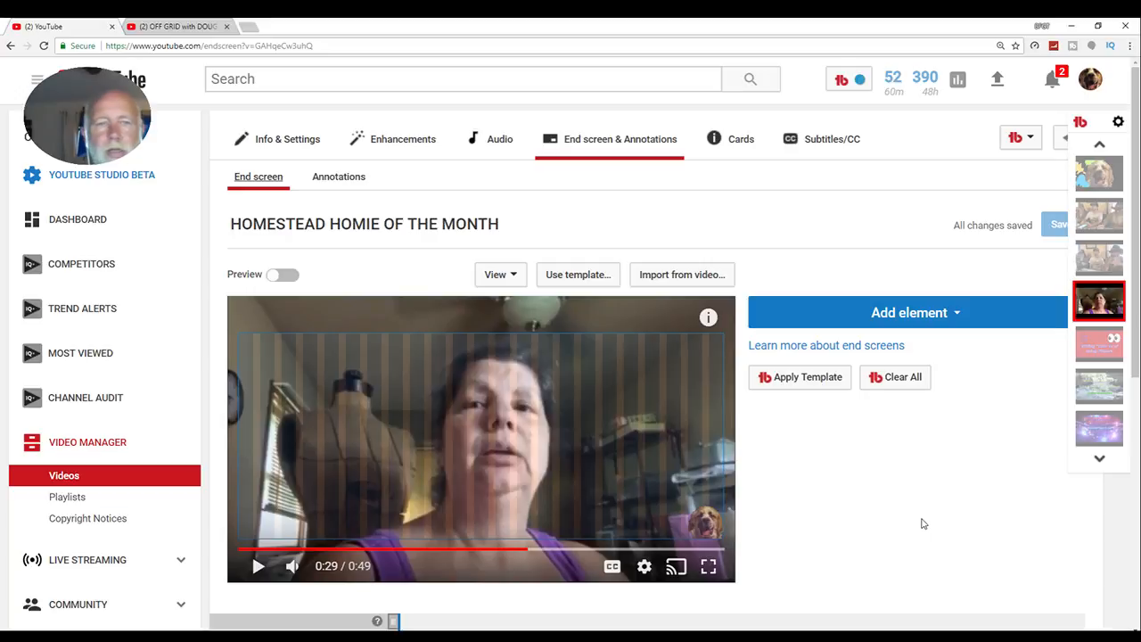
right_click(814, 613)
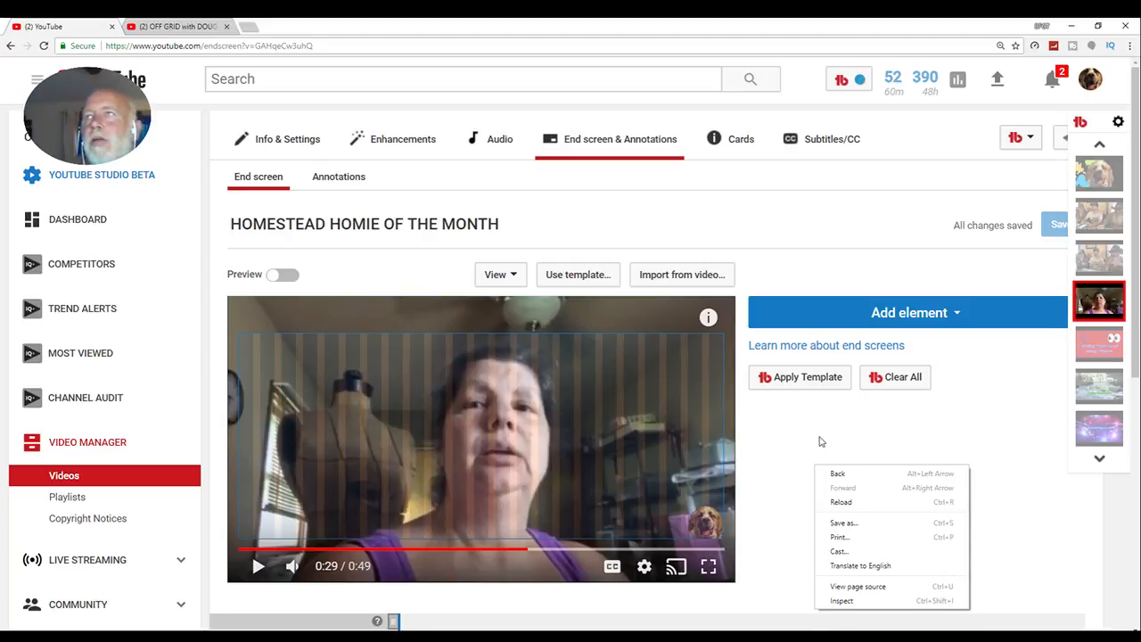
left_click(816, 442)
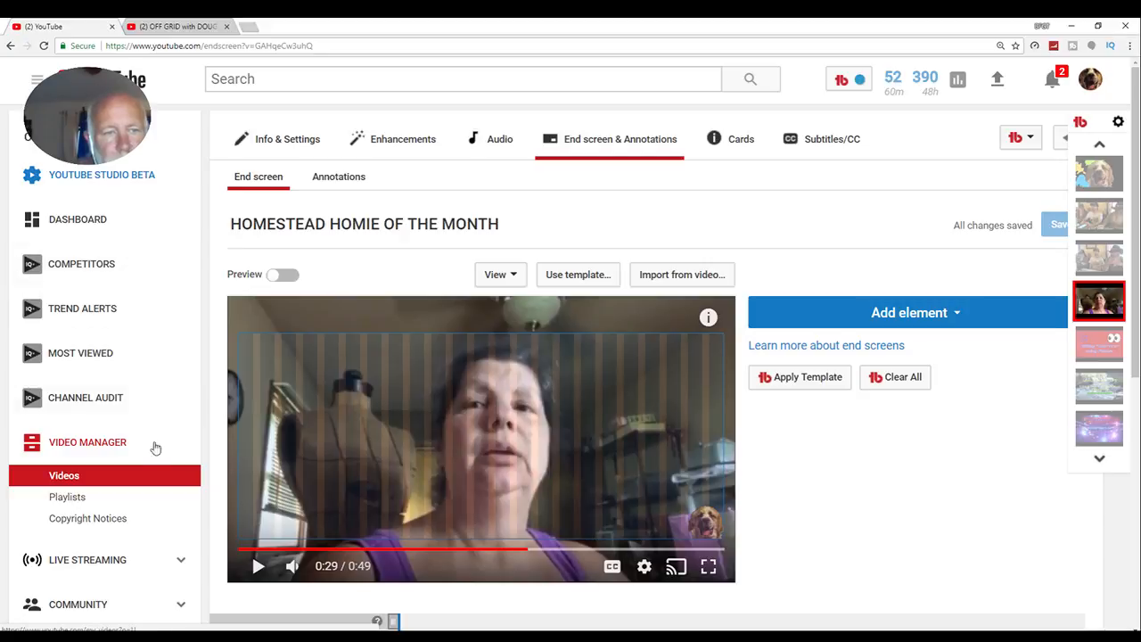
- Open the channel's video list and look through the uploaded and streamed videos on its first page
left_click(59, 477)
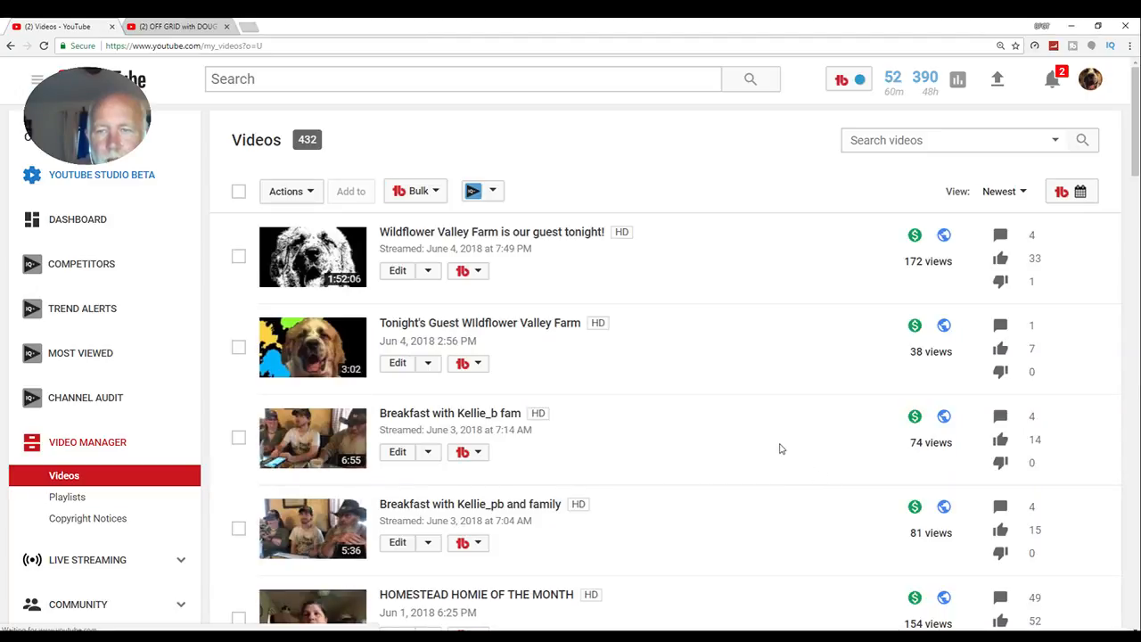
scroll(779, 448, "down", 5)
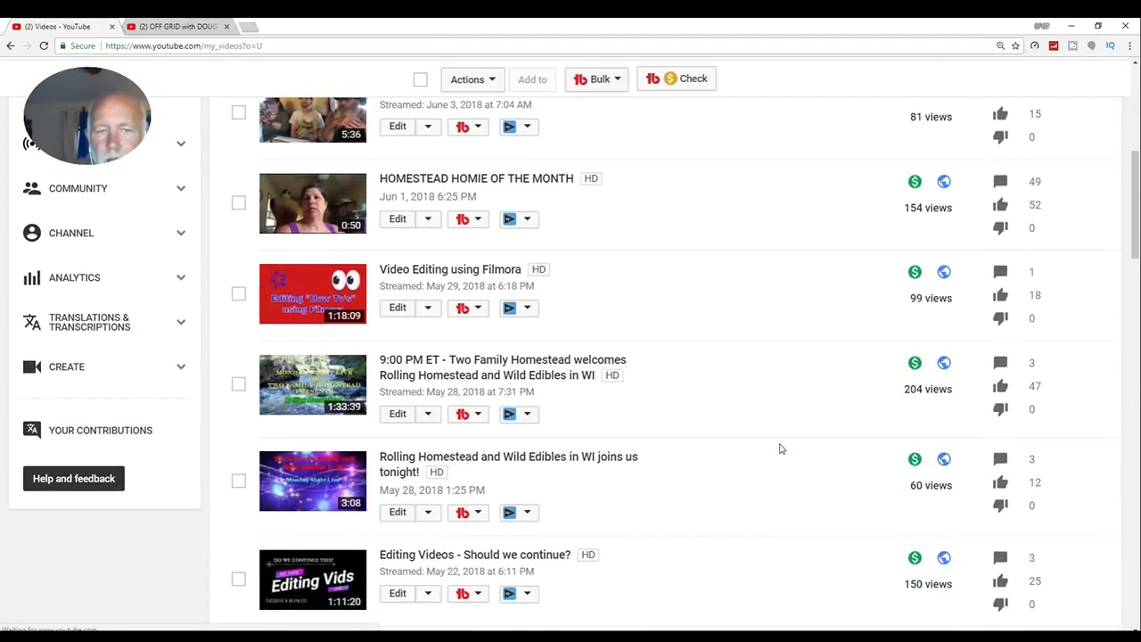
scroll(780, 448, "down", 4)
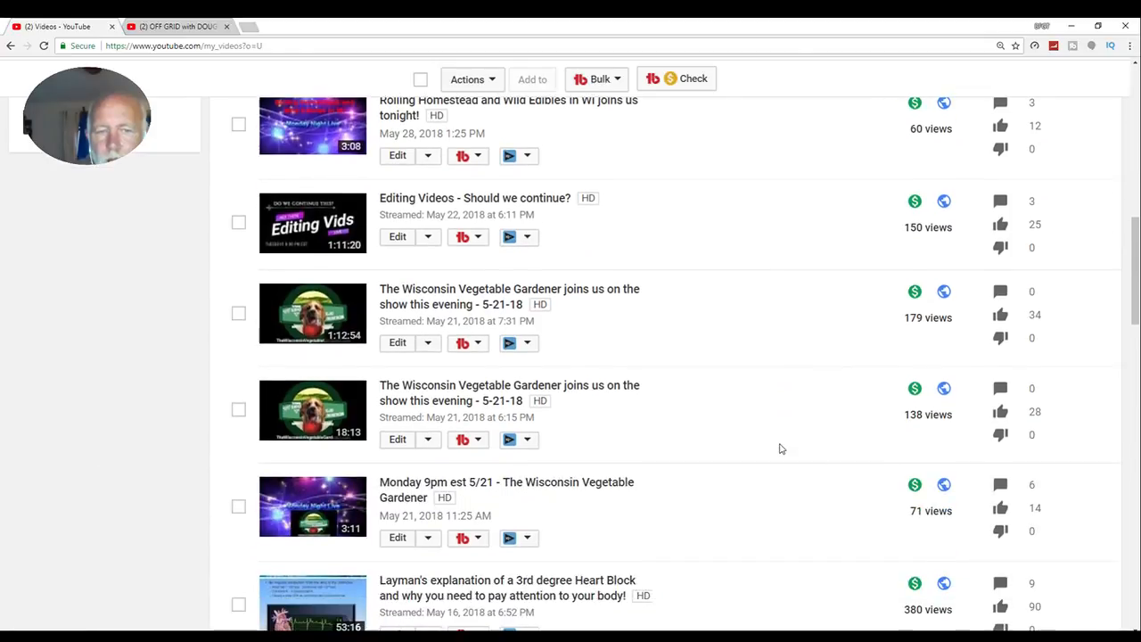
scroll(779, 449, "down", 3)
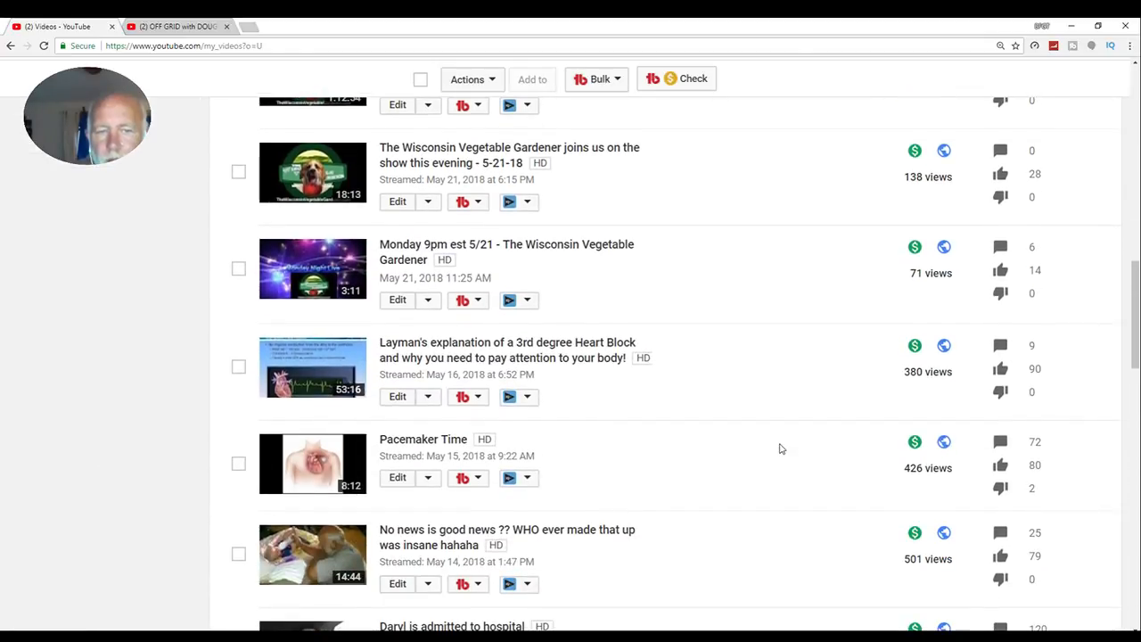
scroll(780, 448, "down", 2)
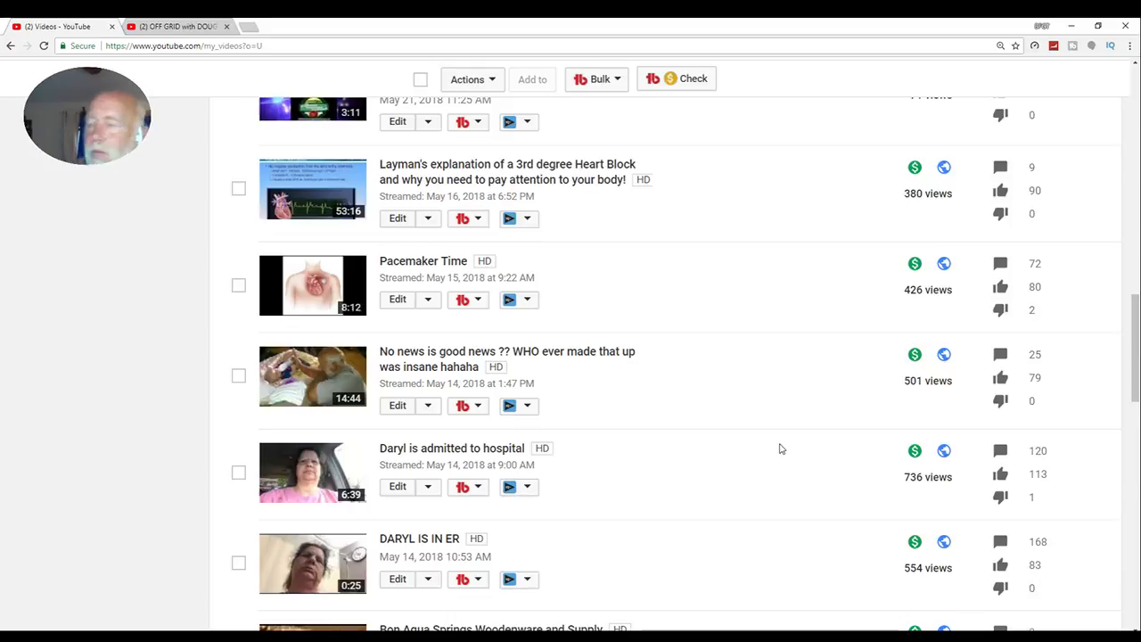
scroll(780, 448, "up", 2)
scroll(780, 448, "up", 2)
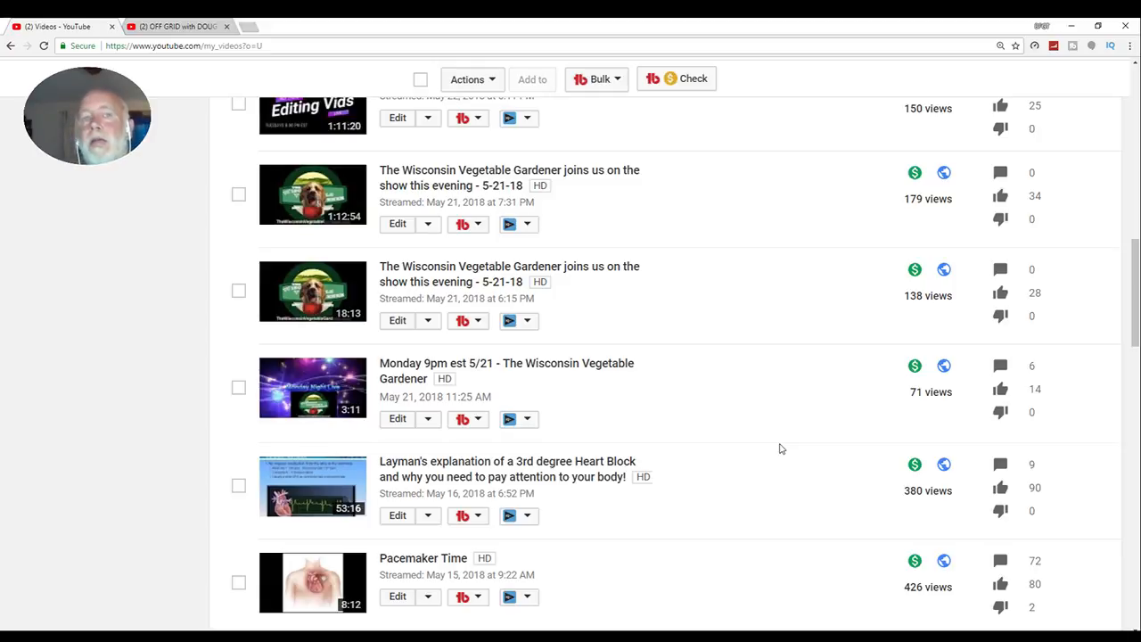
scroll(779, 448, "down", 3)
scroll(780, 448, "down", 3)
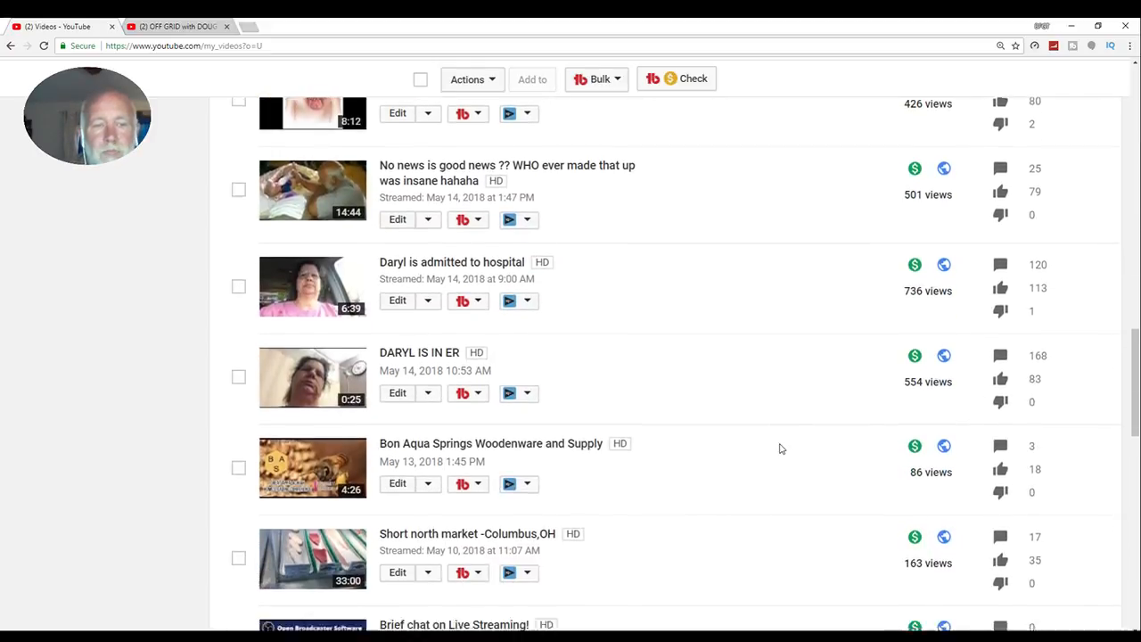
scroll(780, 448, "down", 2)
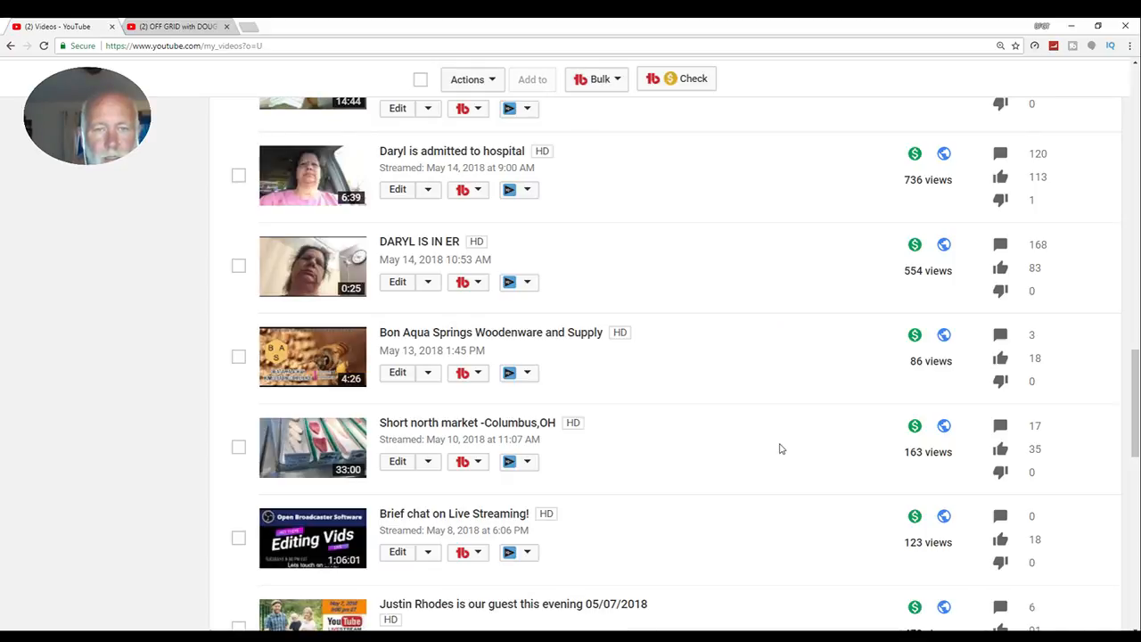
scroll(780, 448, "up", 1)
scroll(779, 448, "down", 2)
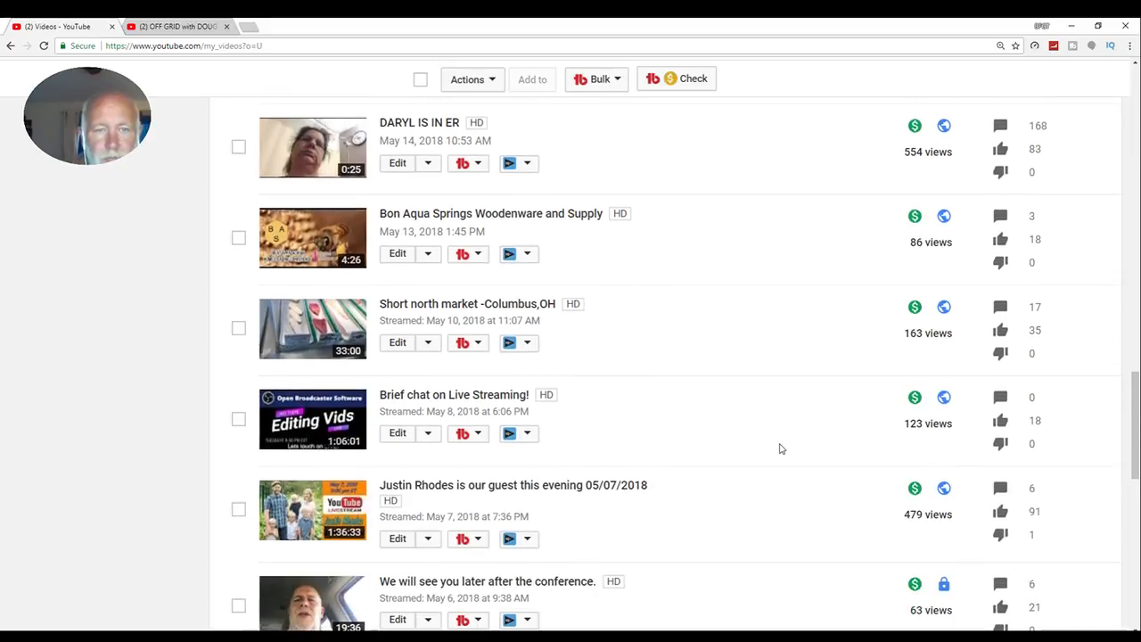
scroll(780, 448, "down", 2)
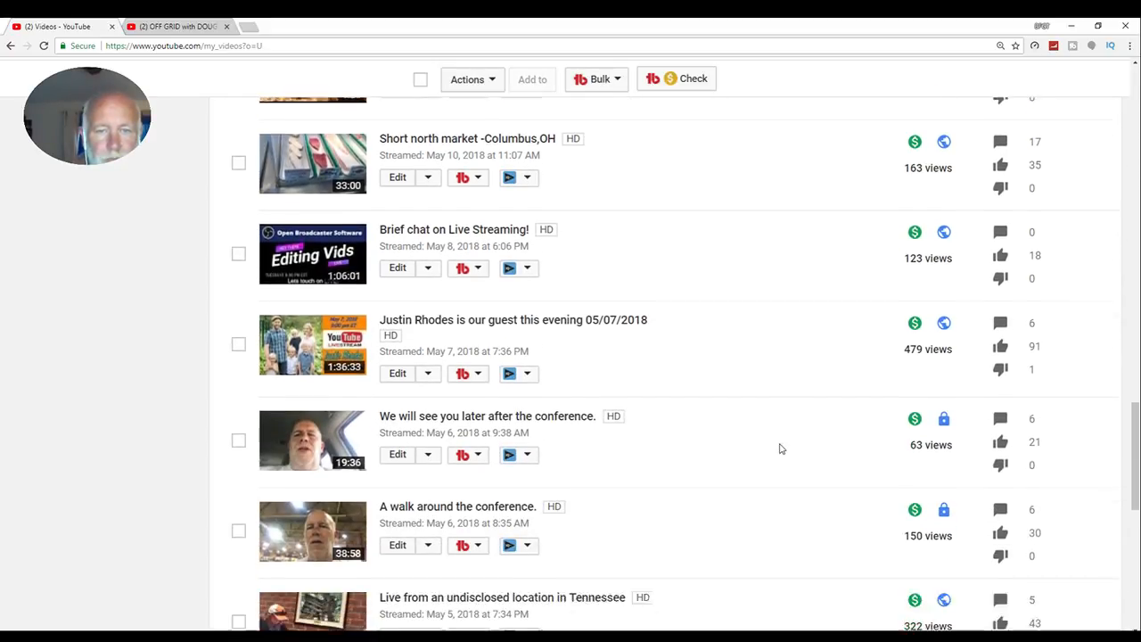
scroll(780, 448, "down", 2)
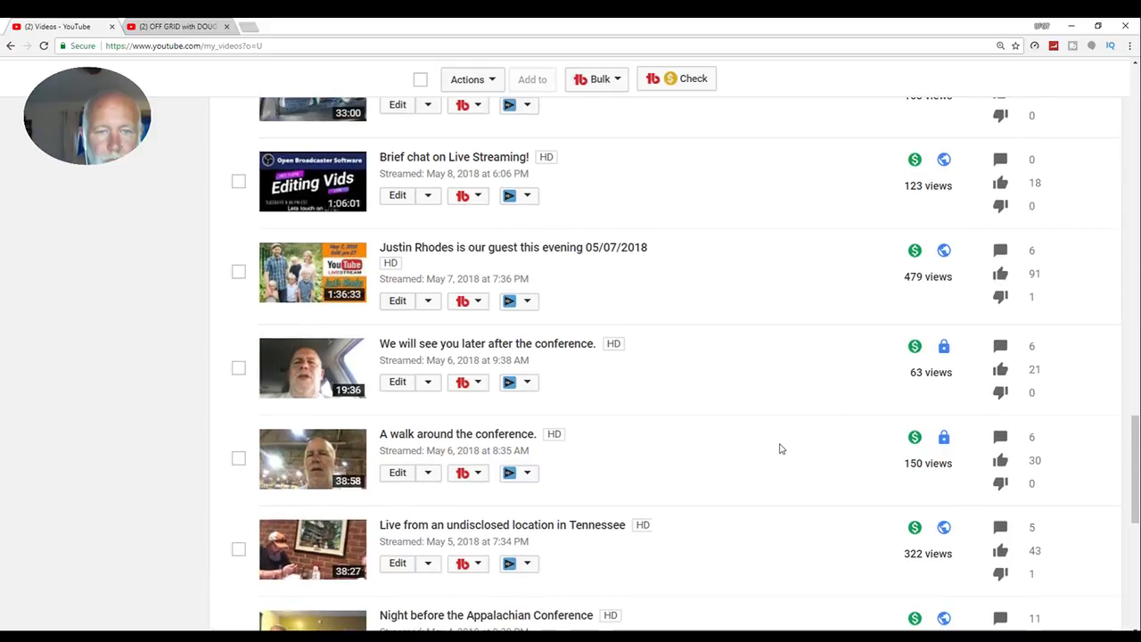
scroll(780, 448, "down", 1)
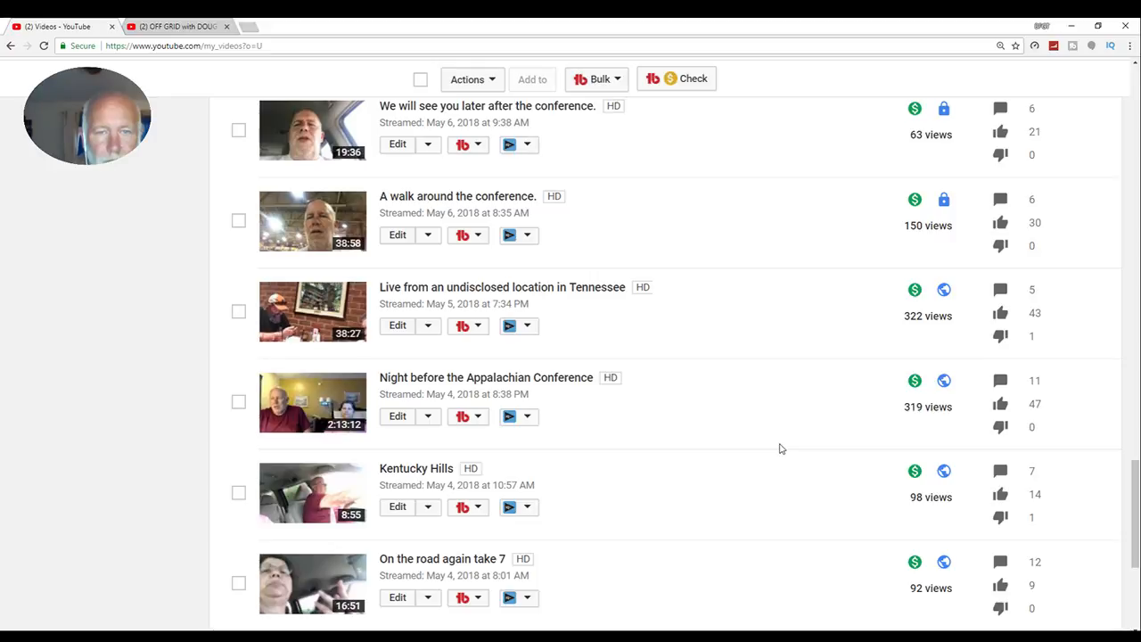
scroll(780, 448, "down", 1)
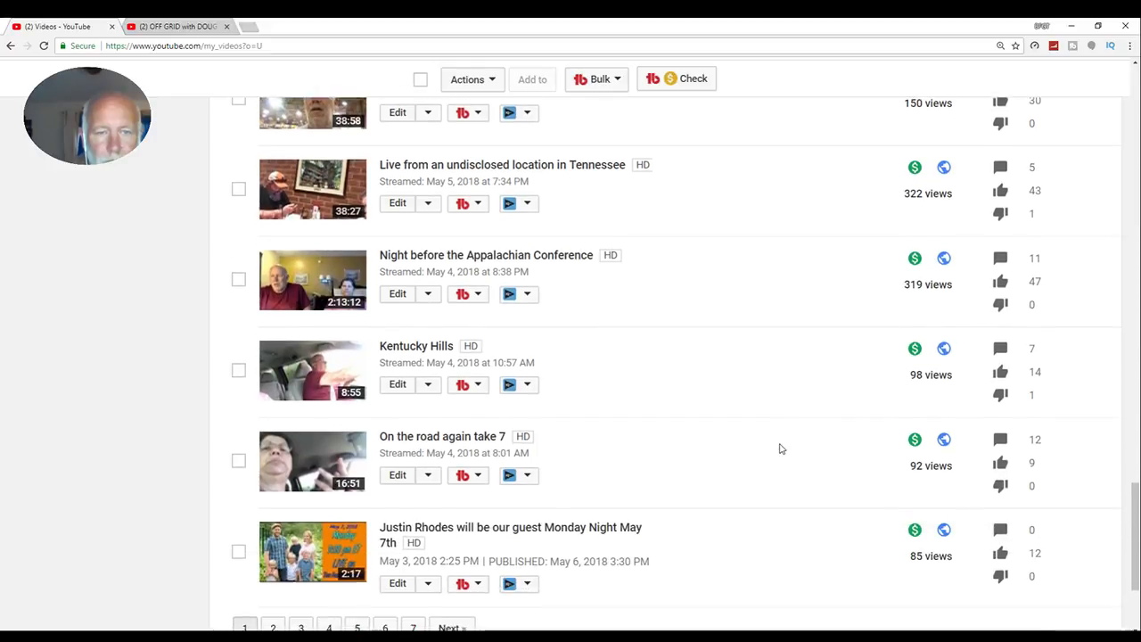
scroll(779, 448, "down", 1)
scroll(780, 448, "up", 15)
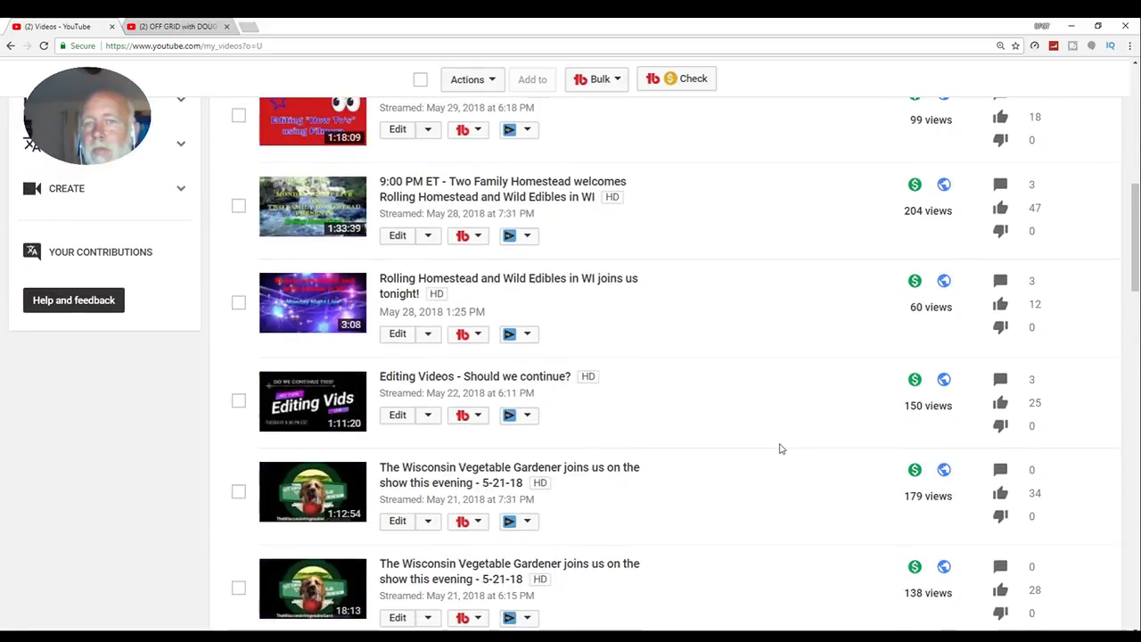
scroll(780, 448, "up", 2)
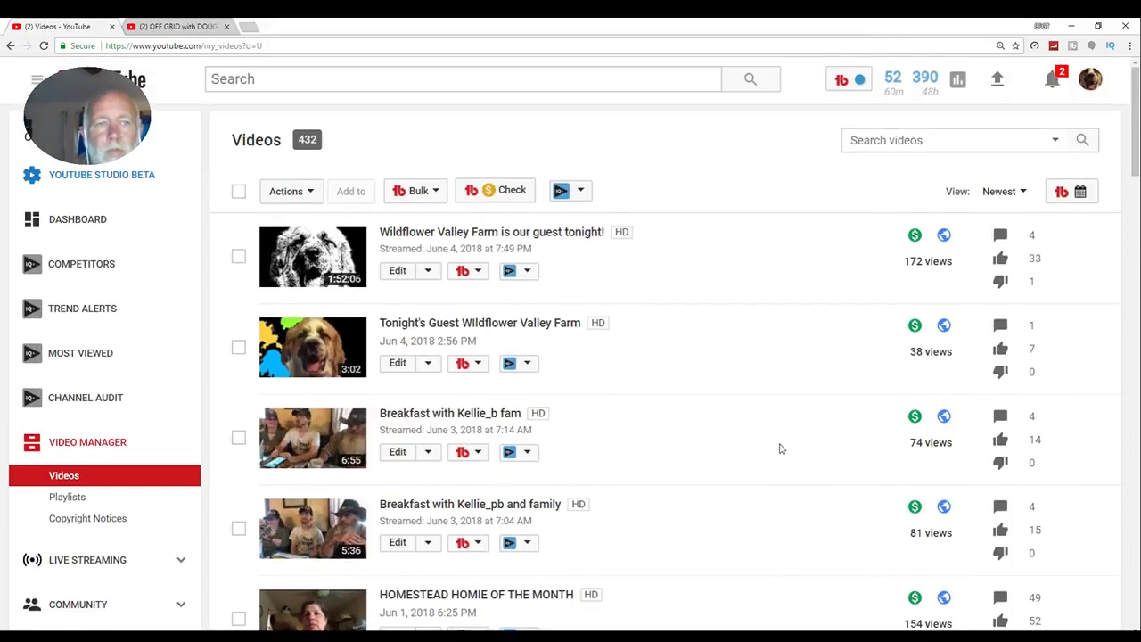
- Close the browser to return to Filmora and place the smudge1 and sassy images on separate overlay tracks at about 58 seconds
left_click(1125, 30)
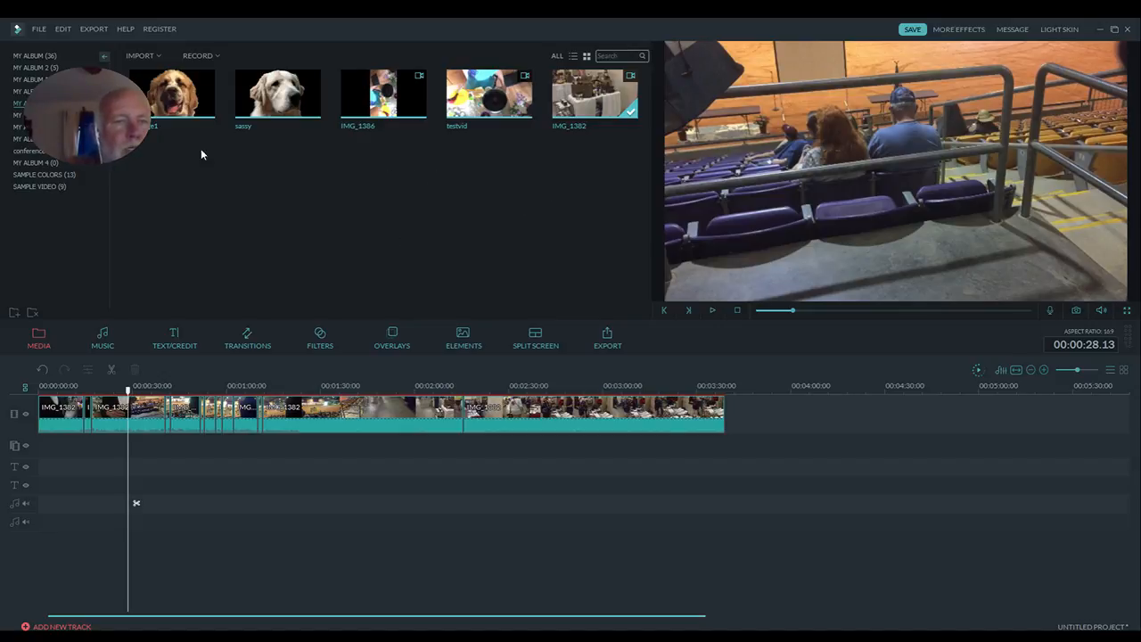
left_click_drag(172, 94, 228, 447)
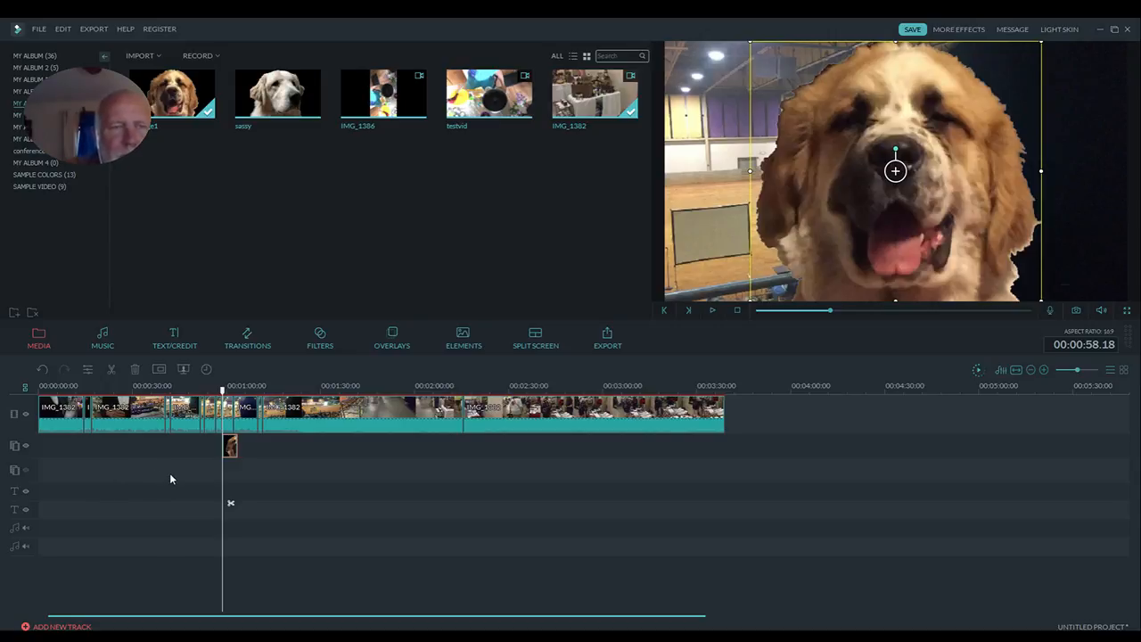
left_click_drag(307, 109, 235, 405)
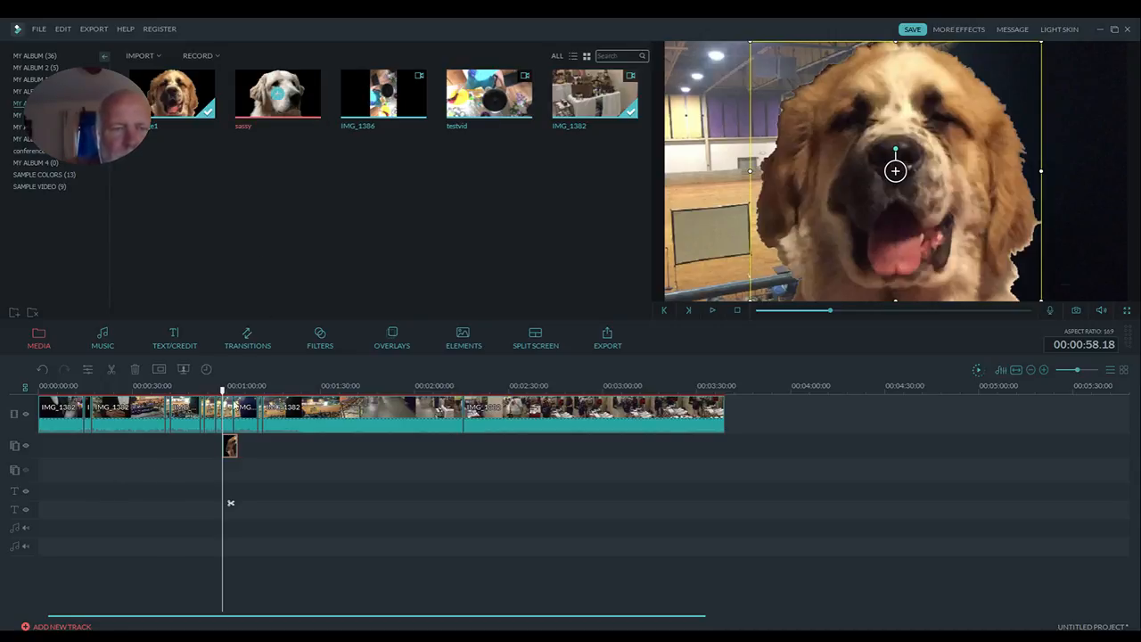
left_click_drag(228, 454, 226, 474)
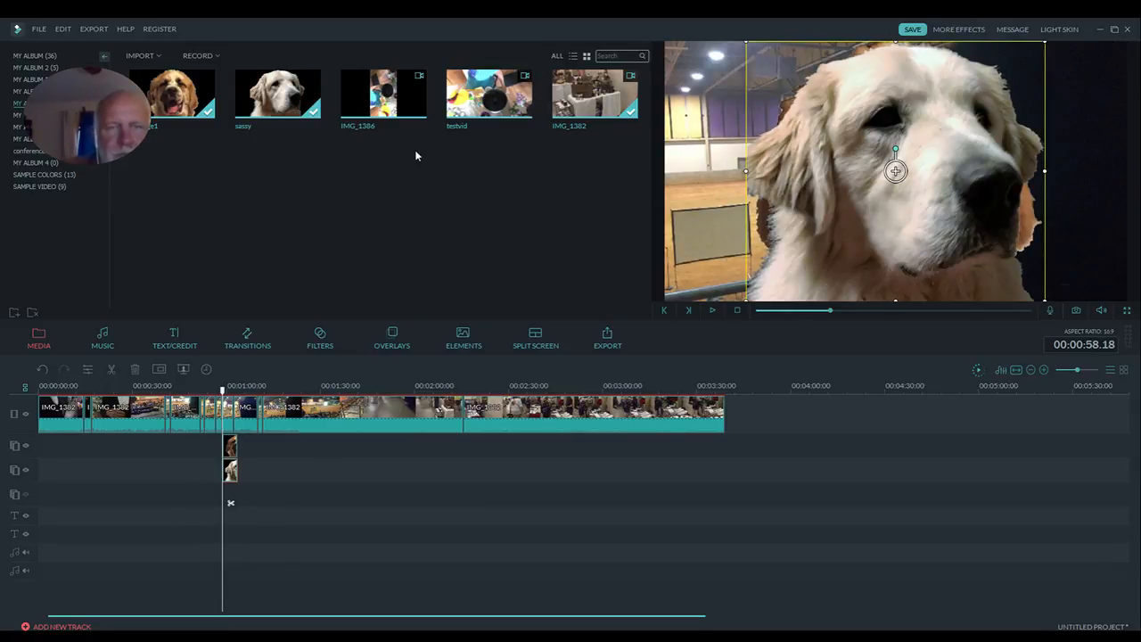
left_click_drag(419, 112, 282, 497)
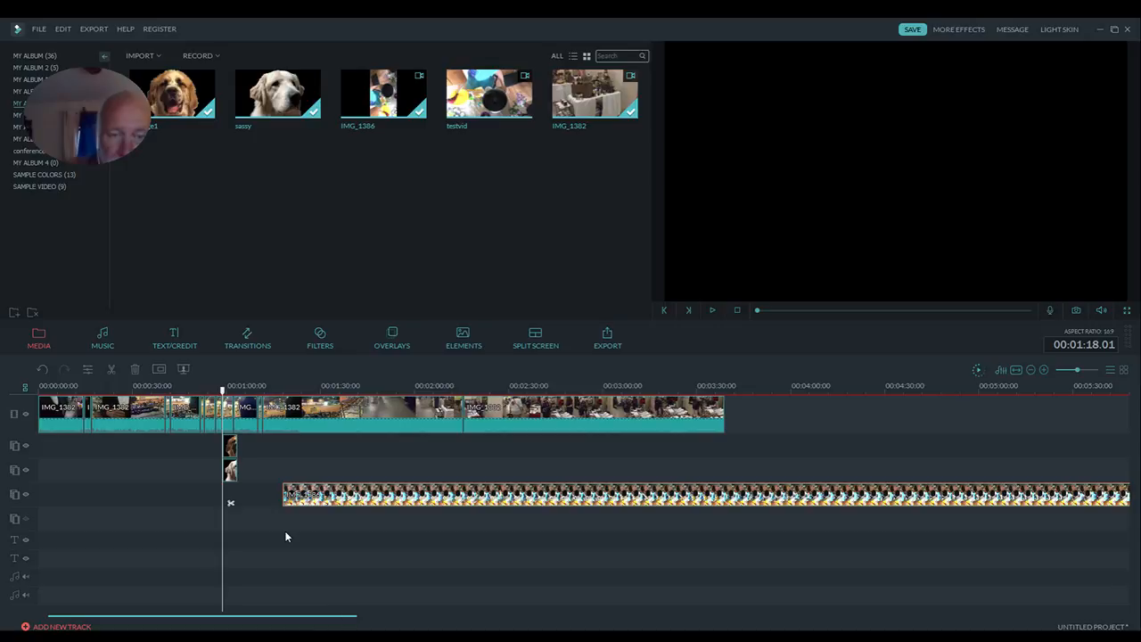
left_click(285, 533)
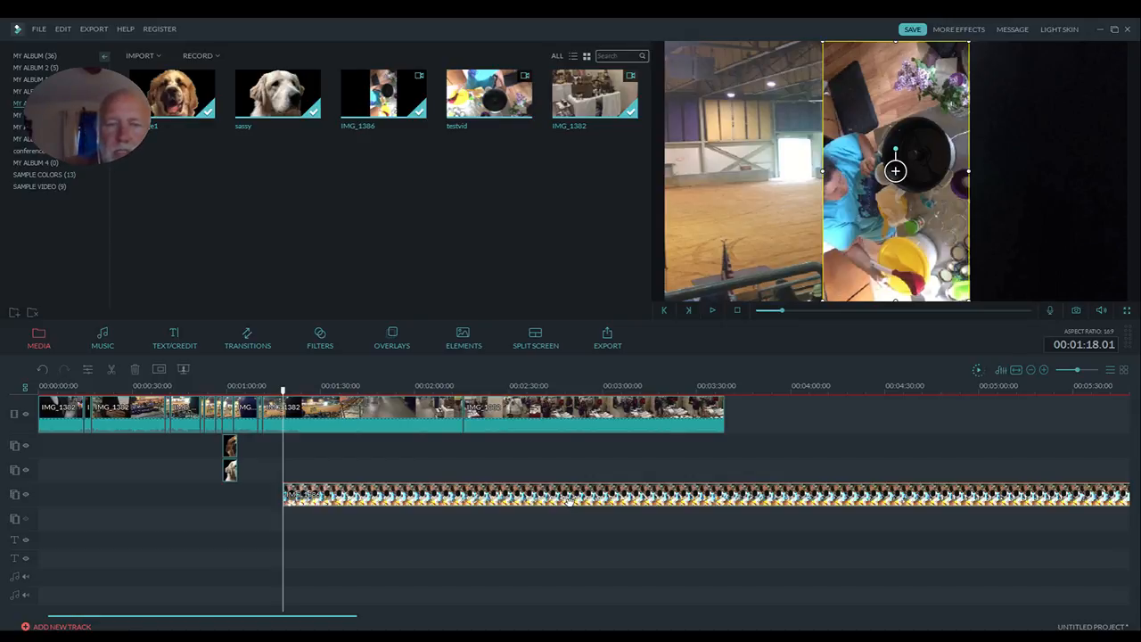
key("Delete")
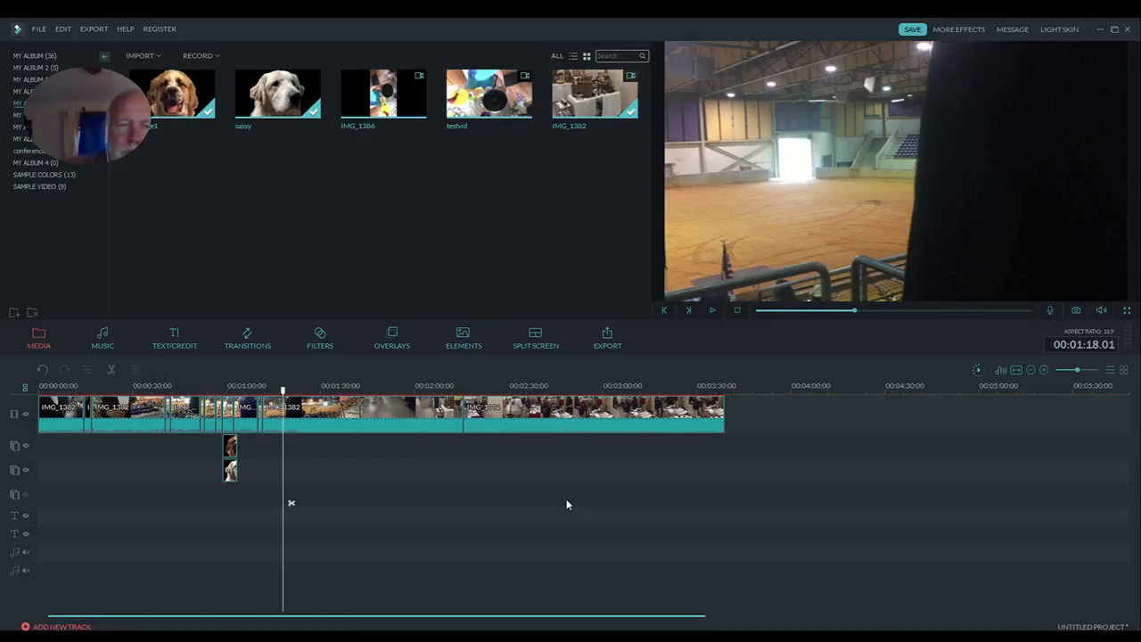
- Extend the smudge1 image clip on the first overlay track so it ends at about 3:12
left_click(234, 451)
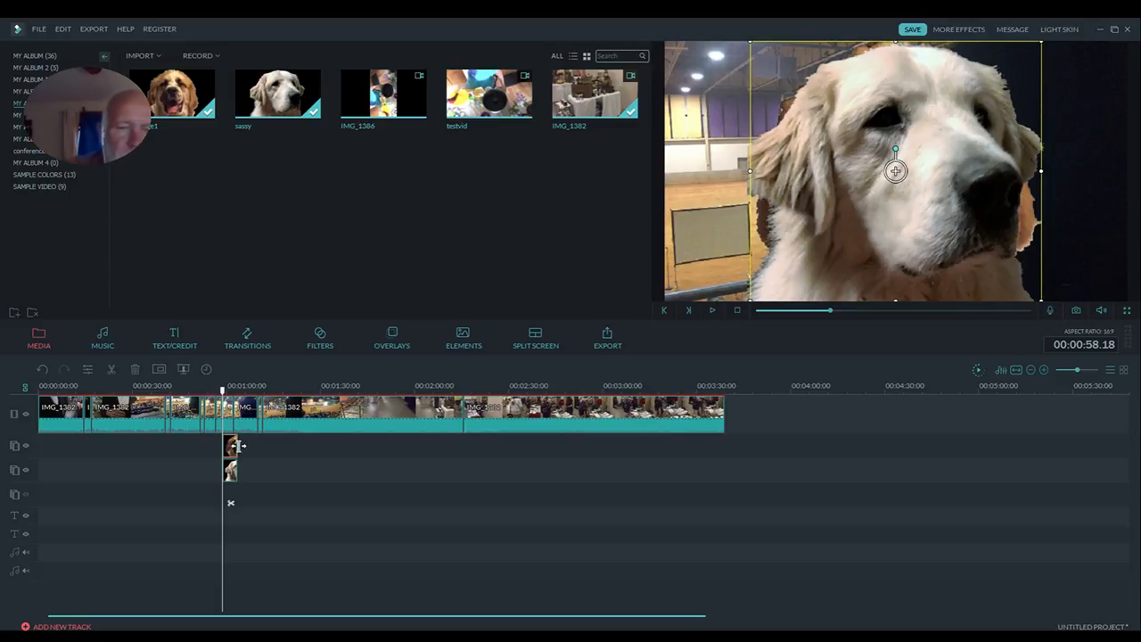
left_click(238, 446)
left_click_drag(238, 446, 654, 457)
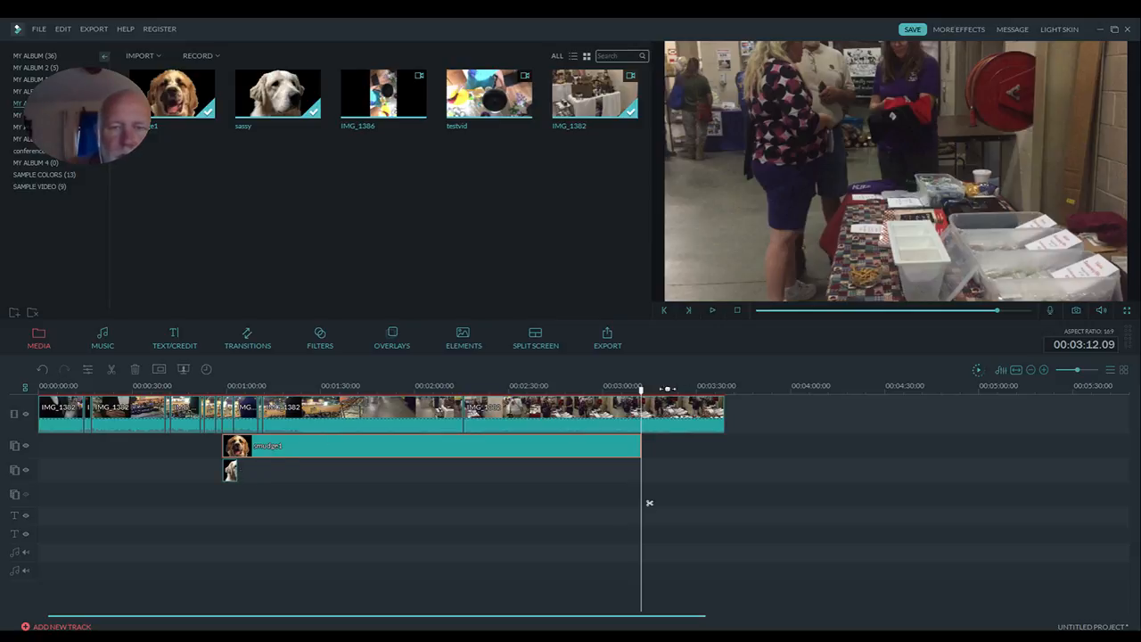
- Shrink the smudge1 overlay to about a quarter of the frame width and place it in the video's lower-left corner
left_click_drag(640, 390, 454, 390)
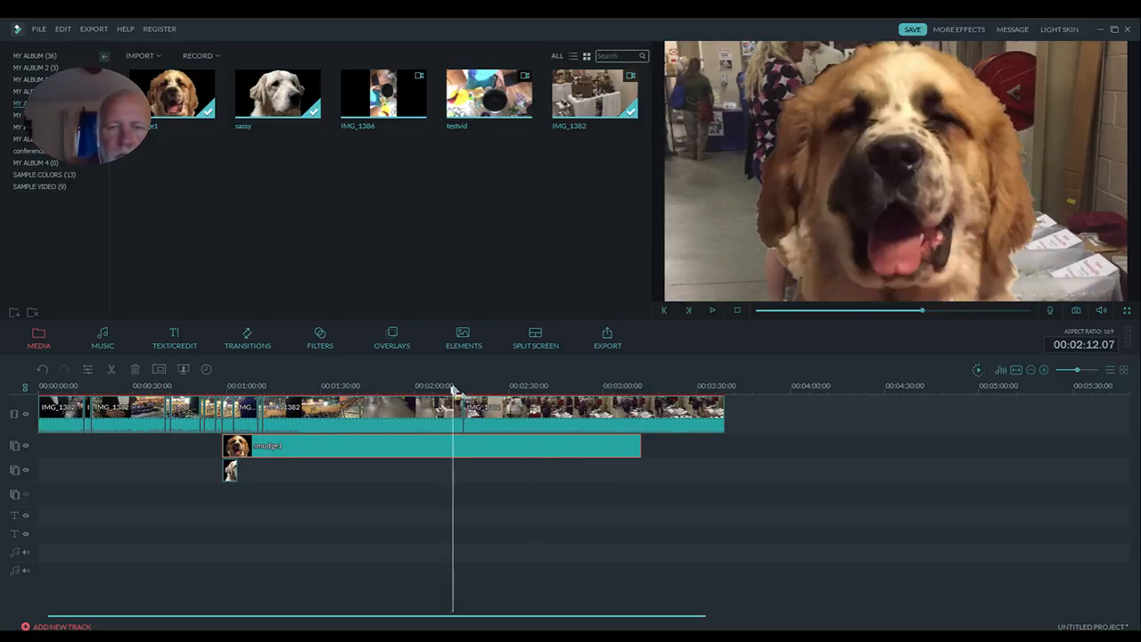
left_click(408, 448)
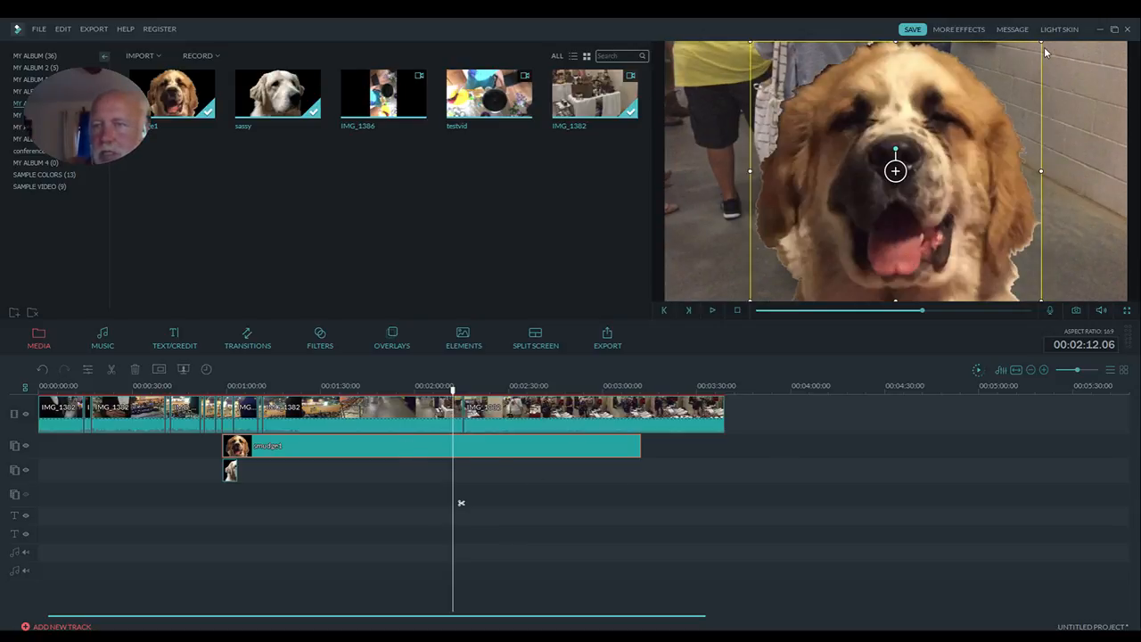
left_click_drag(1041, 41, 871, 191)
left_click_drag(809, 247, 724, 245)
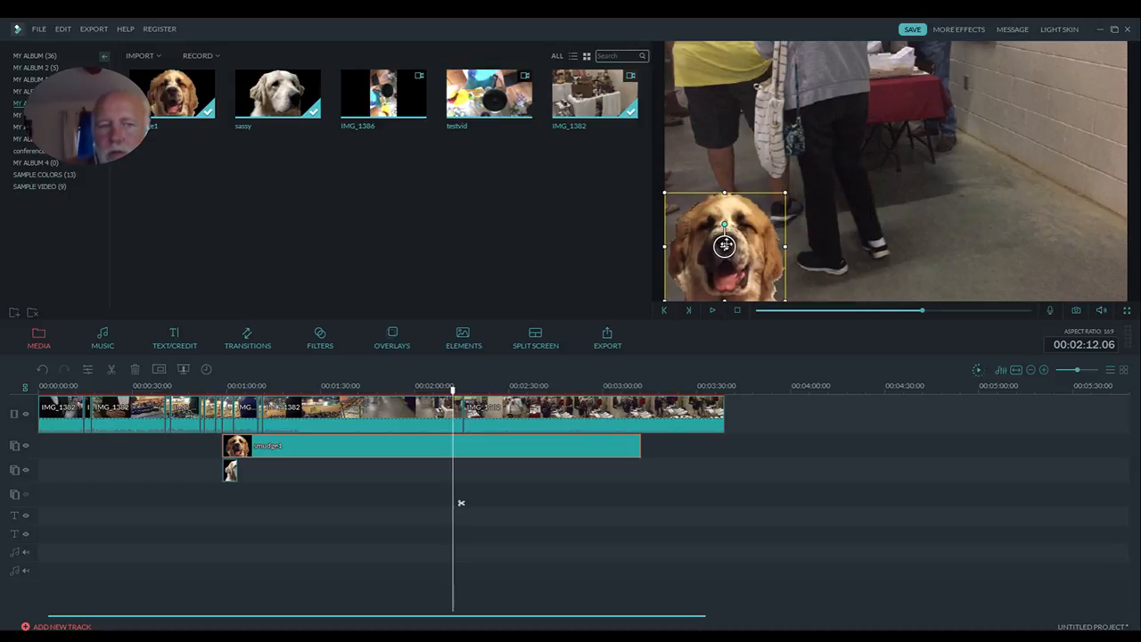
- Extend the sassy image clip on the second overlay track so it ends at about 3:12, level with the smudge1 clip
left_click(235, 474)
left_click(237, 475)
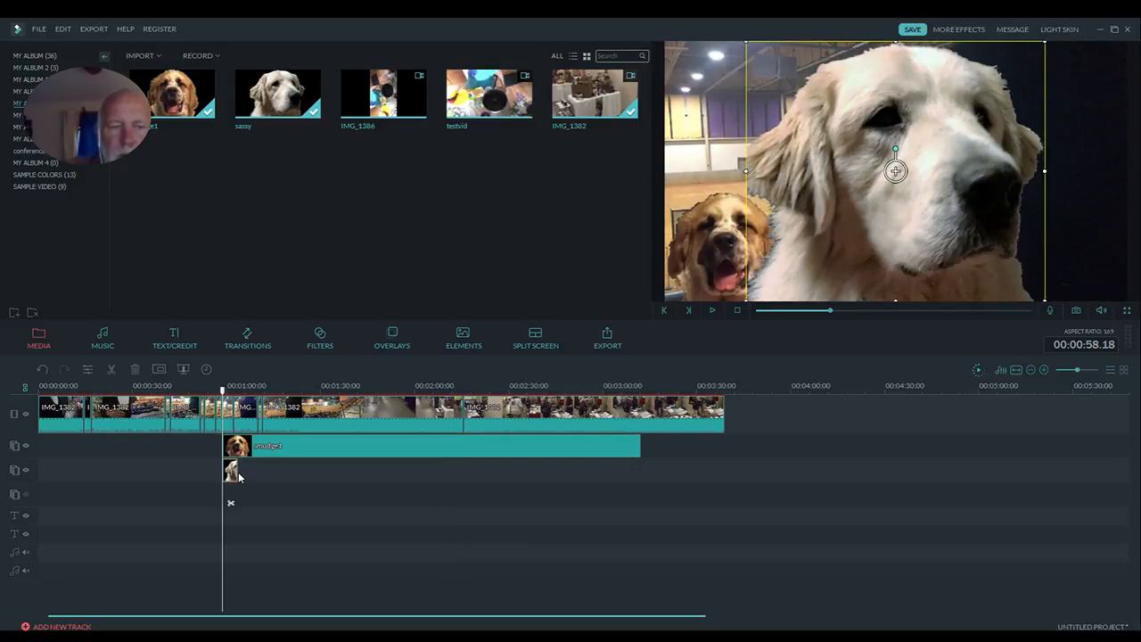
left_click_drag(235, 472, 638, 479)
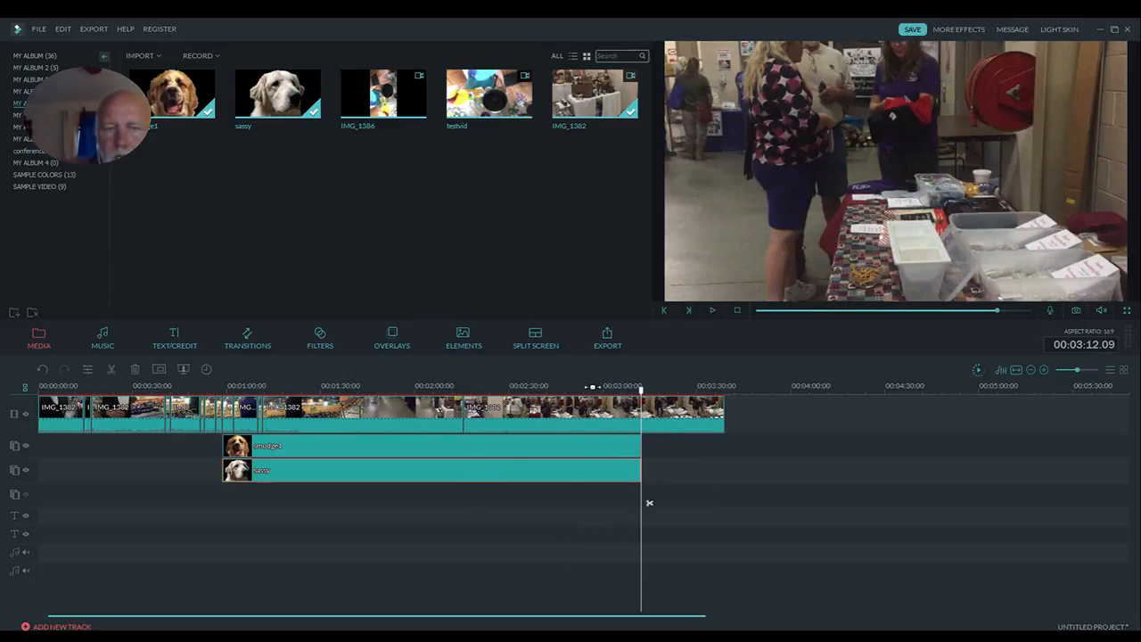
- Shrink the sassy overlay to about a quarter of the frame width and place it in the video's lower-right corner
left_click(598, 503)
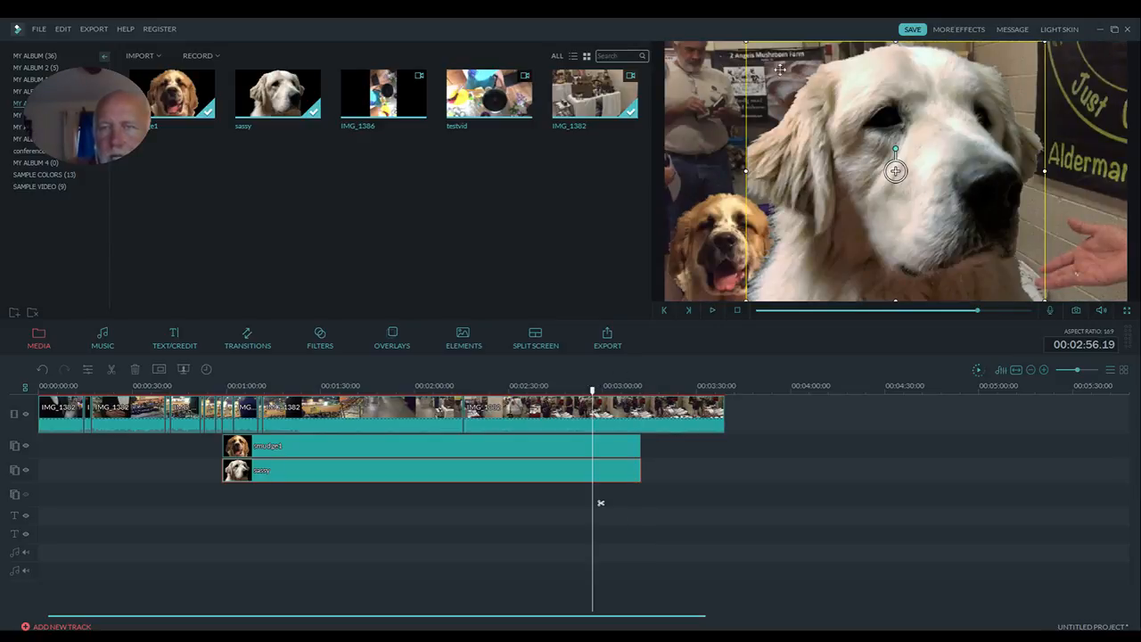
left_click_drag(748, 43, 925, 197)
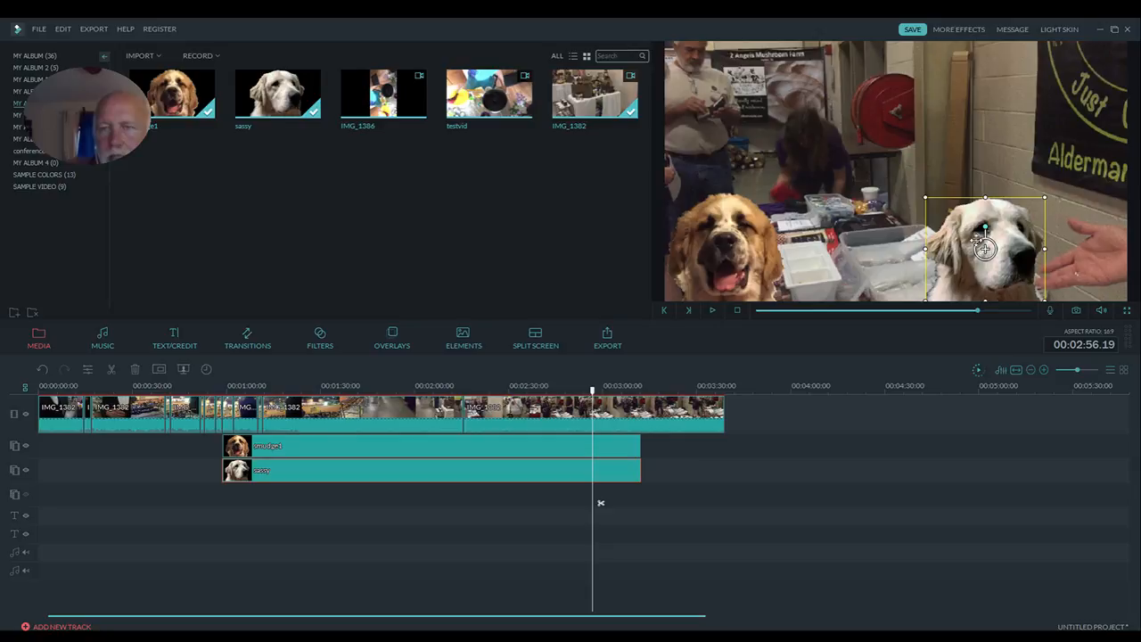
left_click_drag(985, 247, 1067, 248)
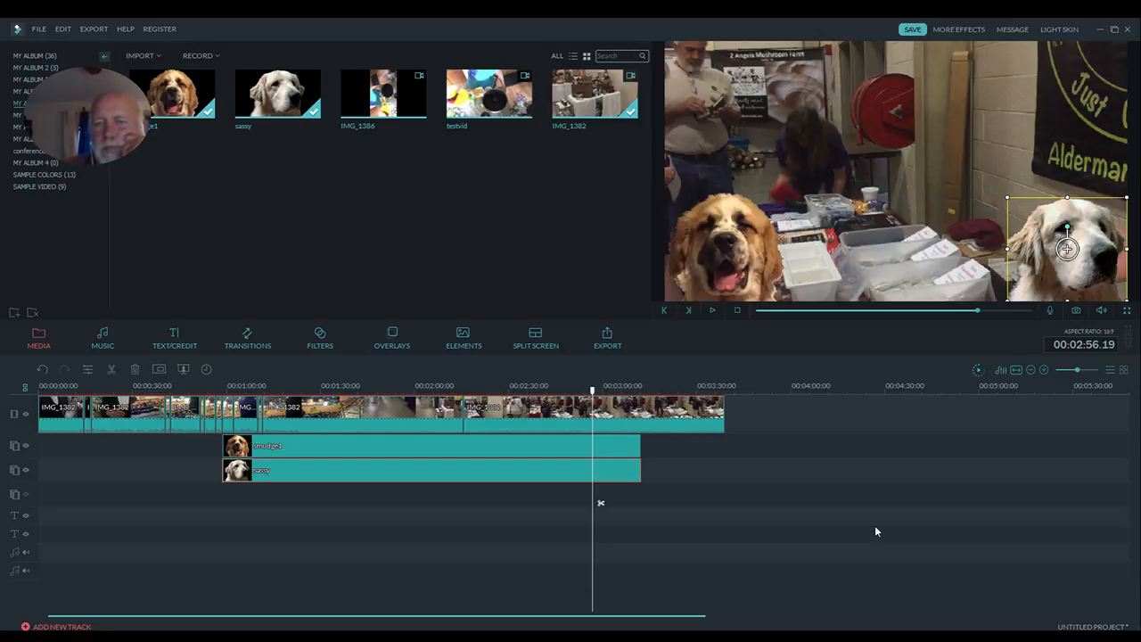
- Apply the Move to bottom motion to the sassy clip and play the timeline from about 0:47 to preview it
double_click(437, 470)
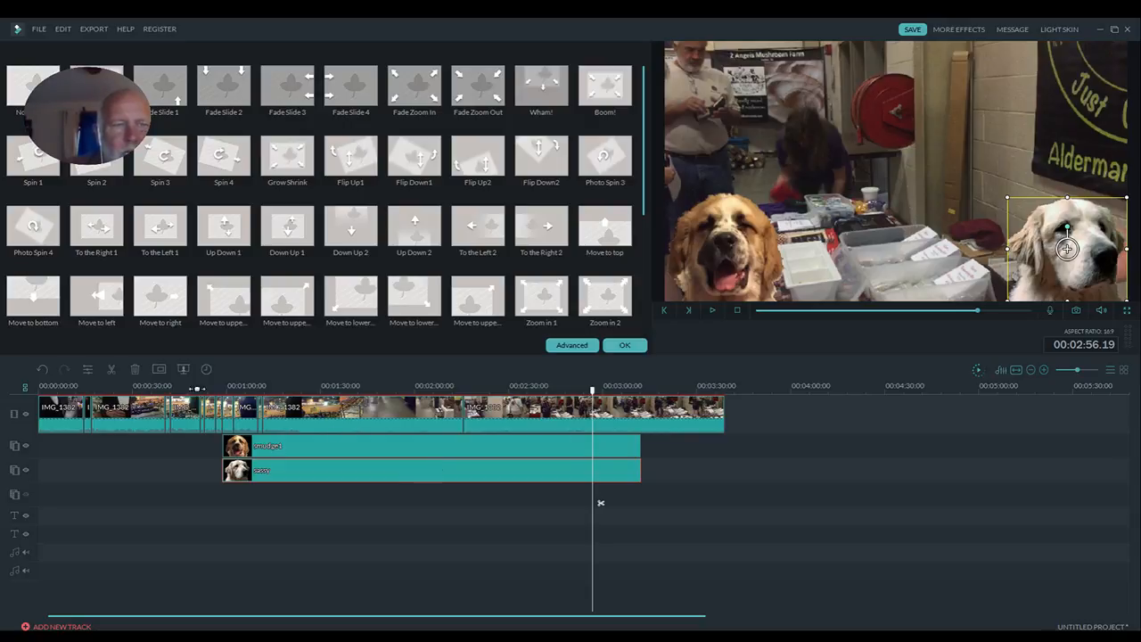
left_click(51, 304)
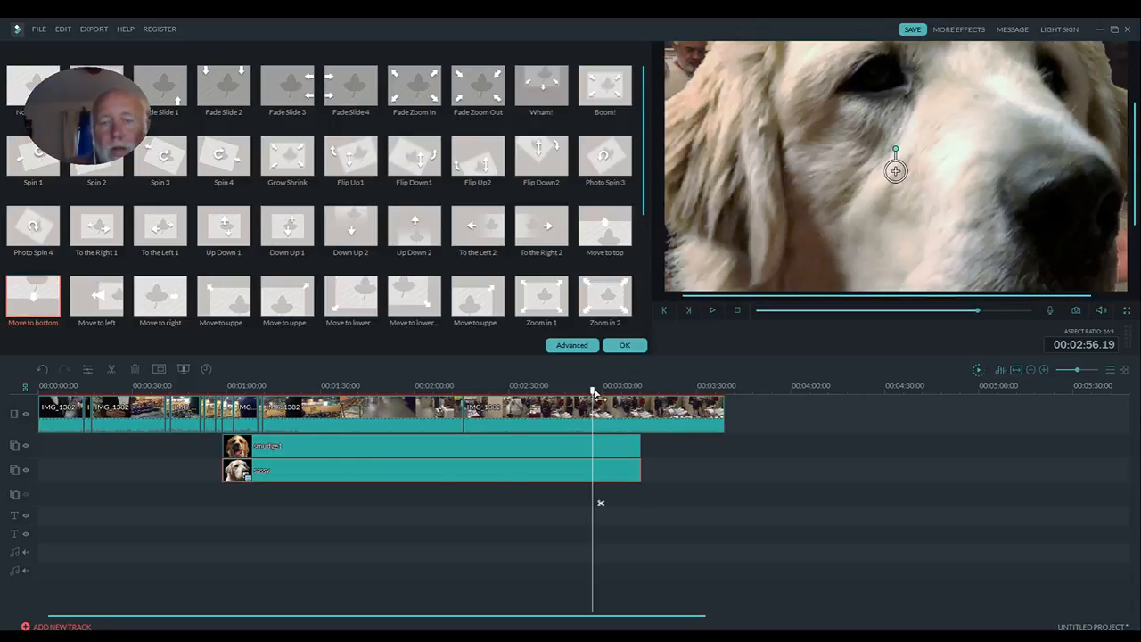
left_click_drag(594, 392, 190, 421)
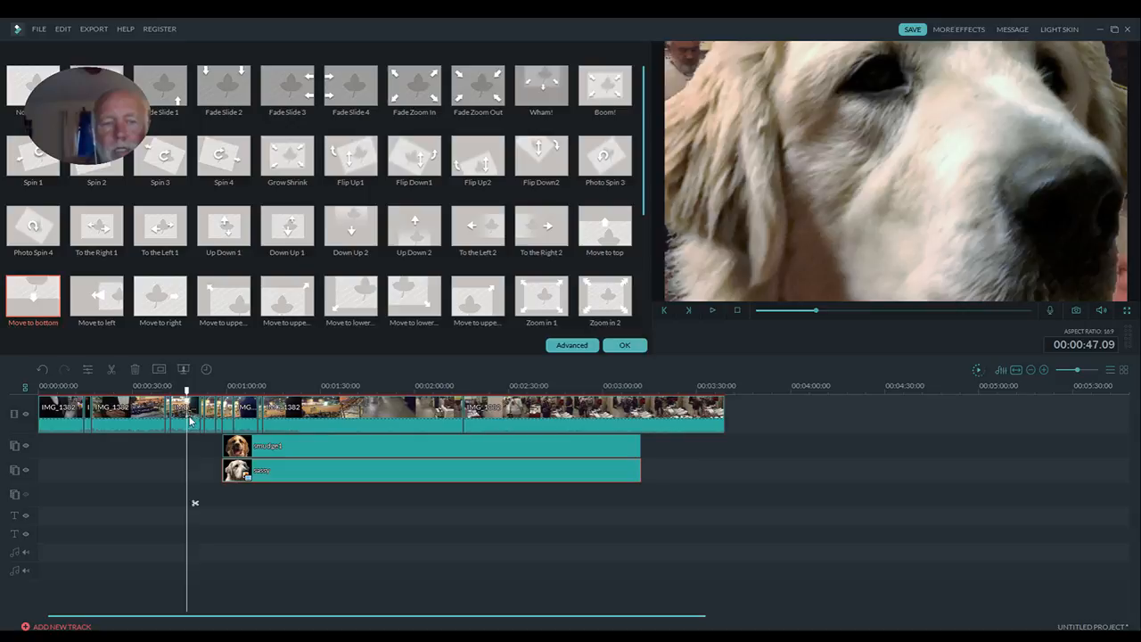
left_click(712, 310)
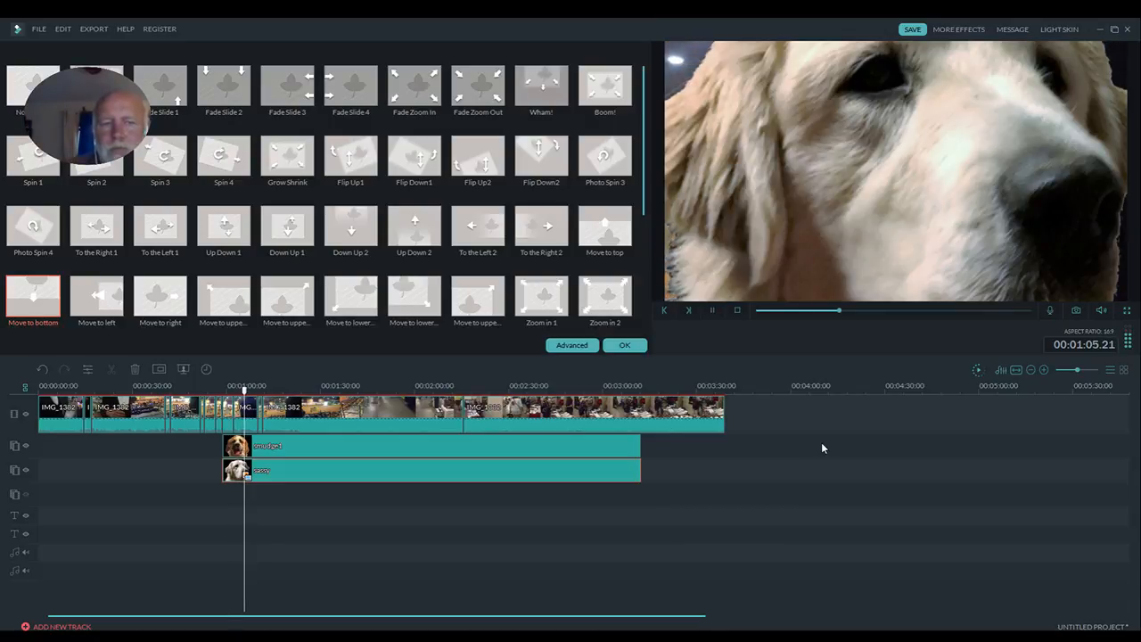
left_click(712, 310)
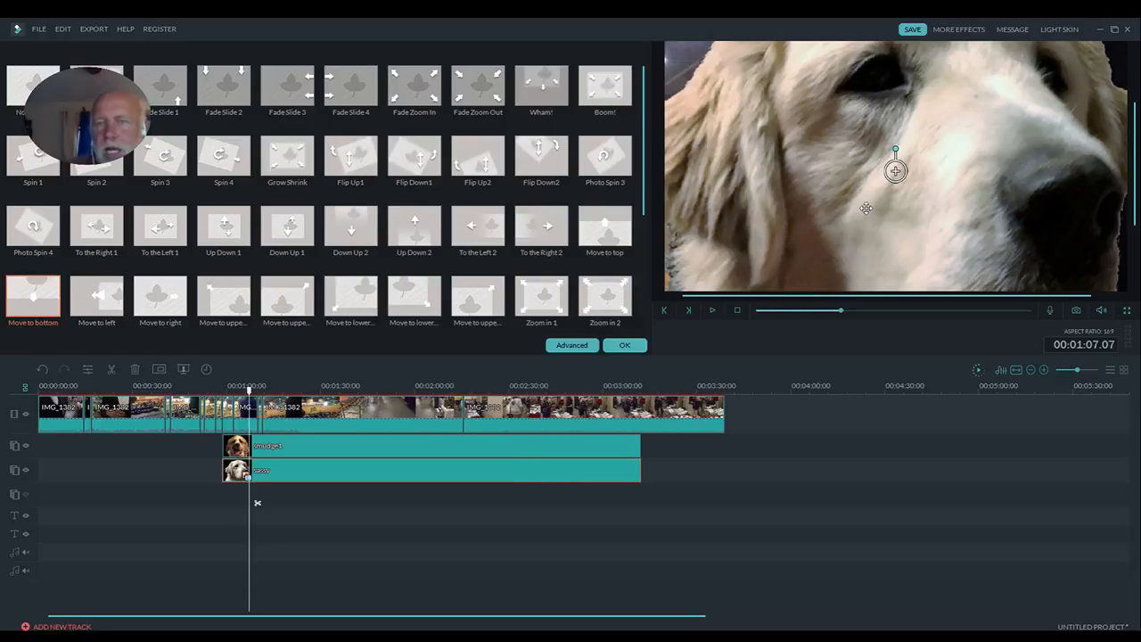
- Shrink the enlarged sassy overlay to about a fifth of the frame width and place it near the video's lower-right corner
left_click_drag(895, 170, 911, 216)
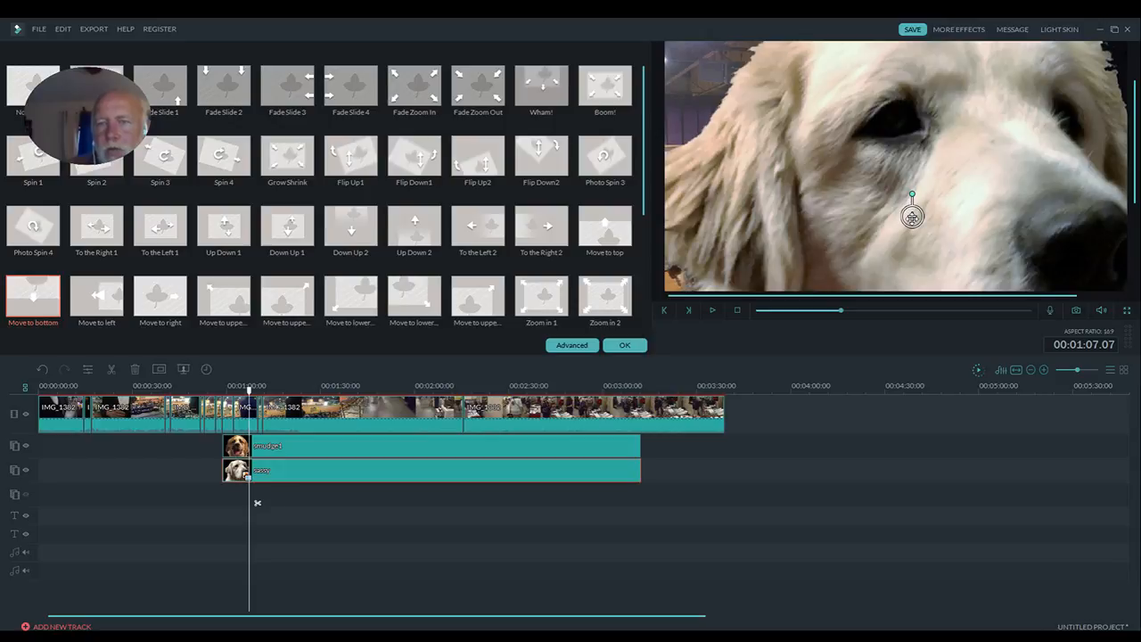
left_click_drag(911, 216, 963, 284)
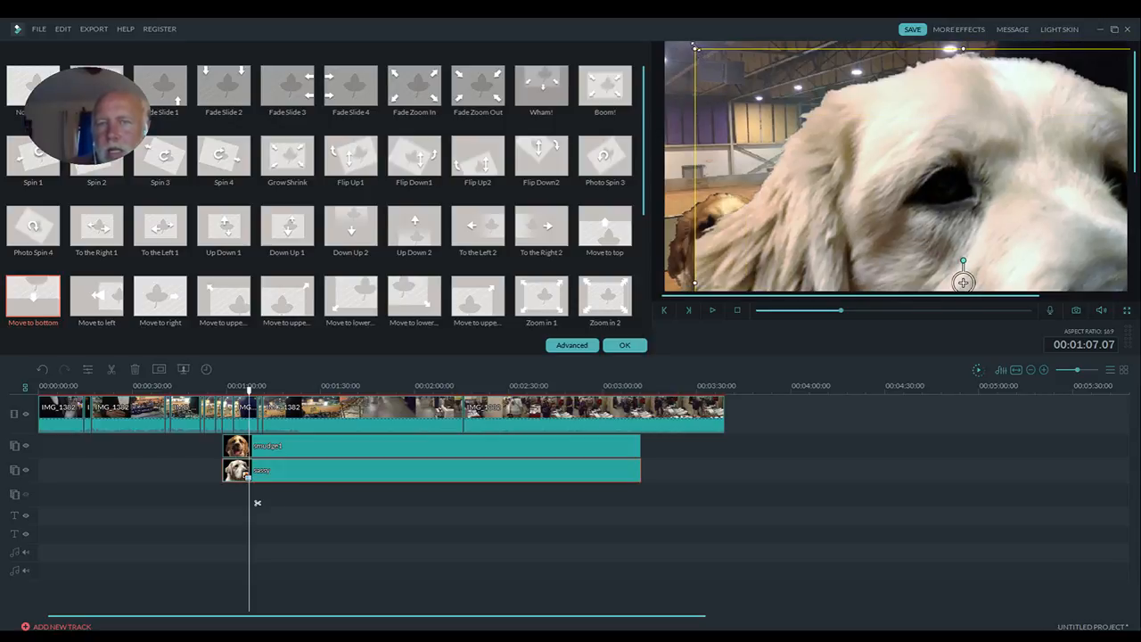
left_click_drag(693, 48, 900, 228)
left_click_drag(968, 252, 802, 76)
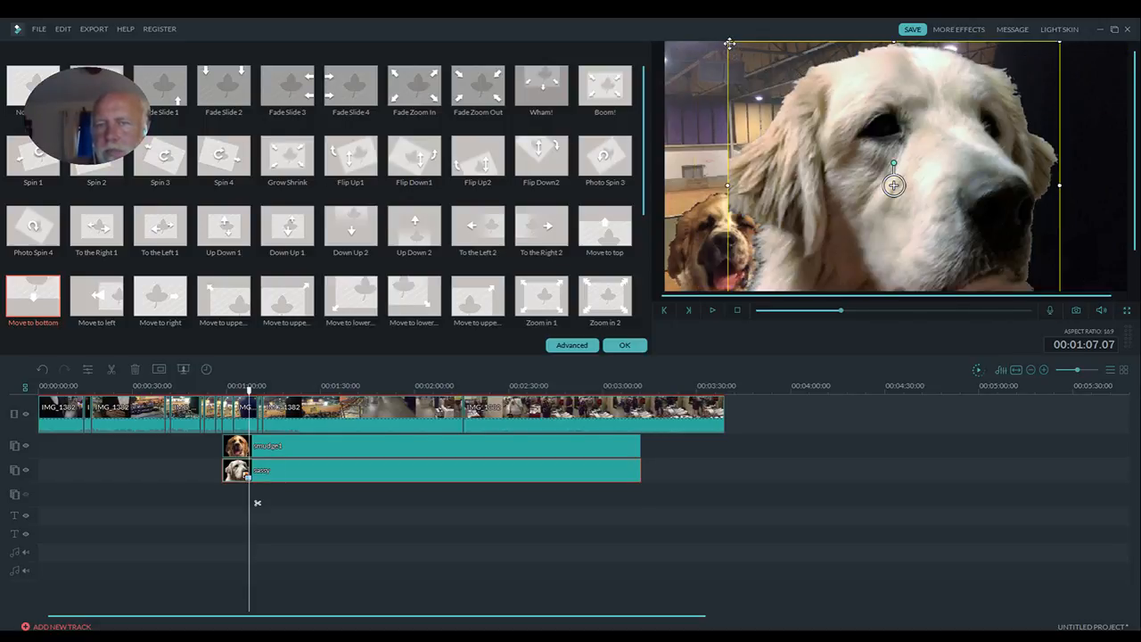
left_click_drag(726, 40, 809, 112)
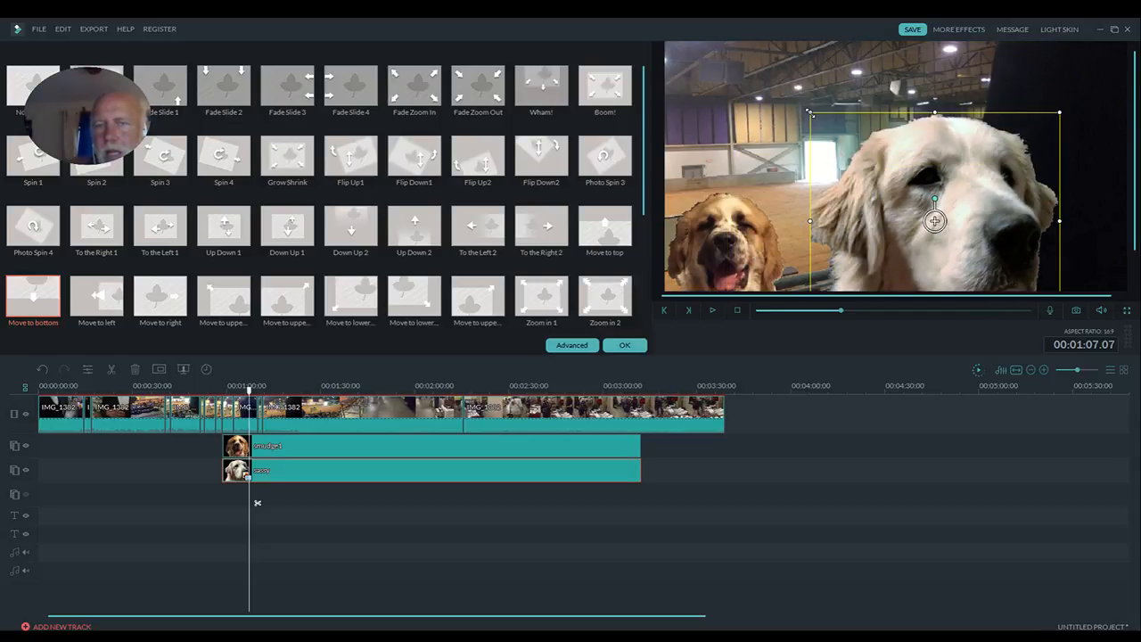
left_click_drag(934, 220, 942, 178)
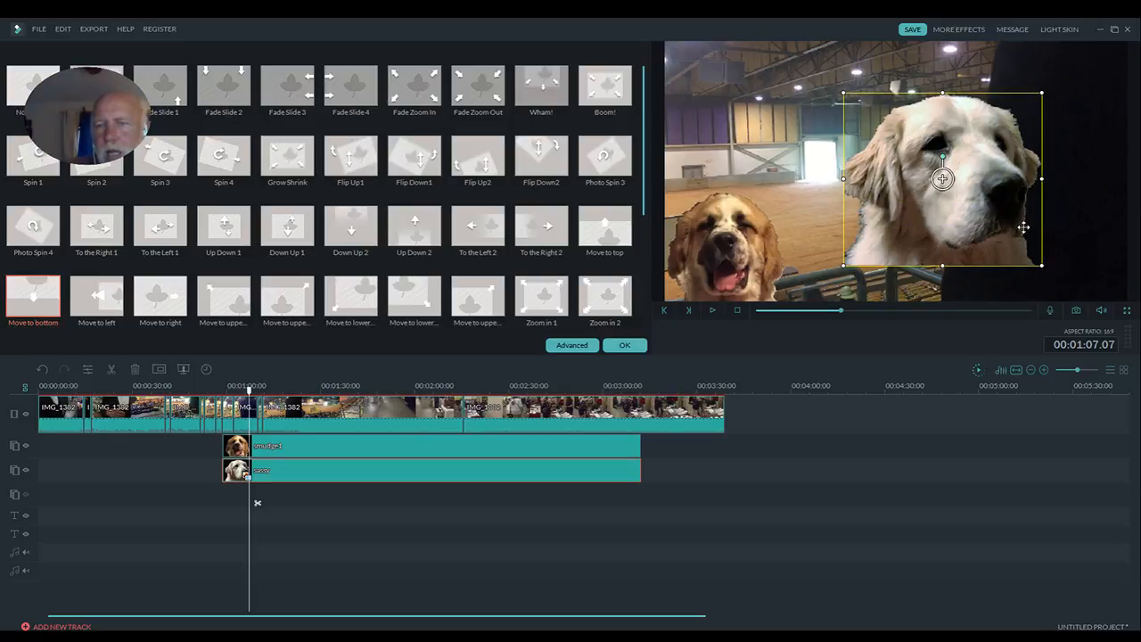
left_click_drag(1044, 266, 939, 177)
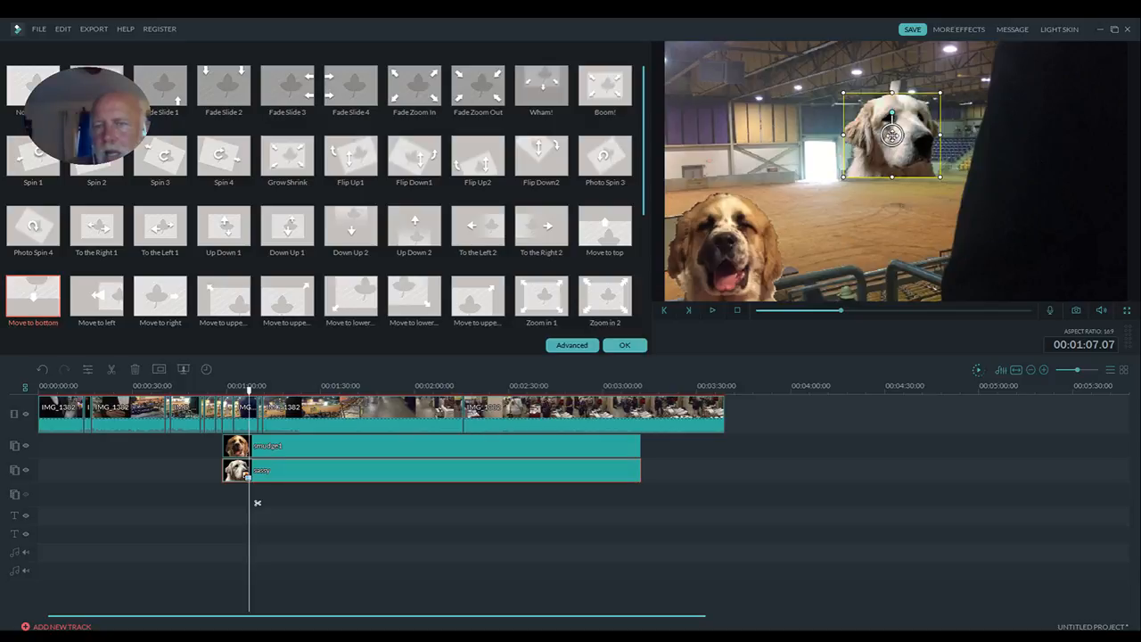
left_click_drag(891, 134, 1051, 241)
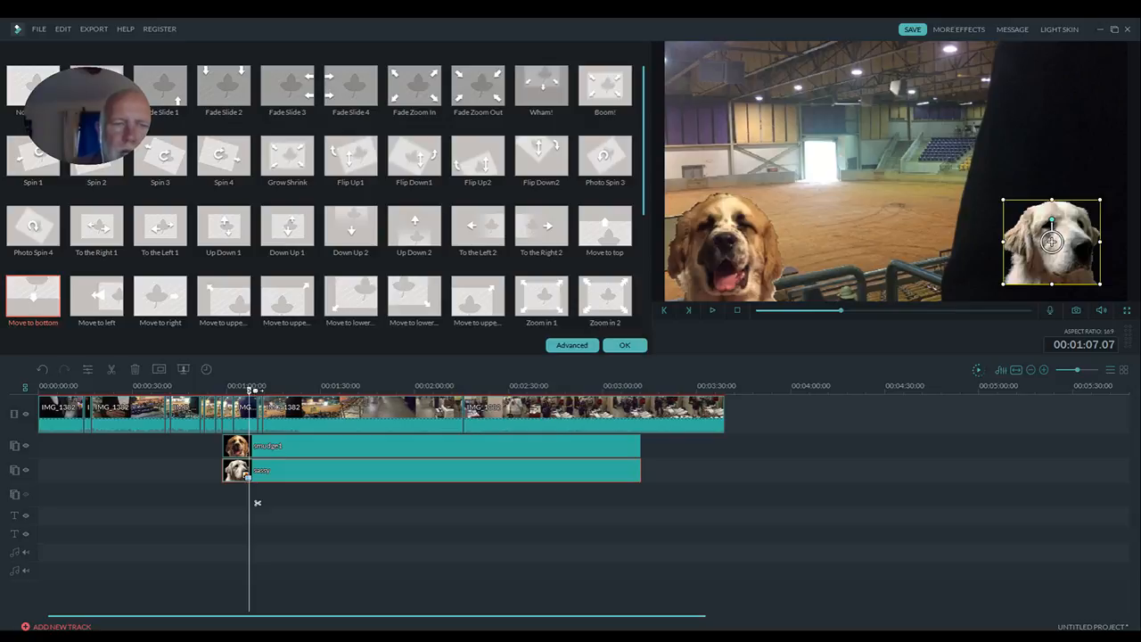
- Play the timeline from about 0:57 to check both dog overlays, and close the clip settings
left_click_drag(250, 389, 218, 389)
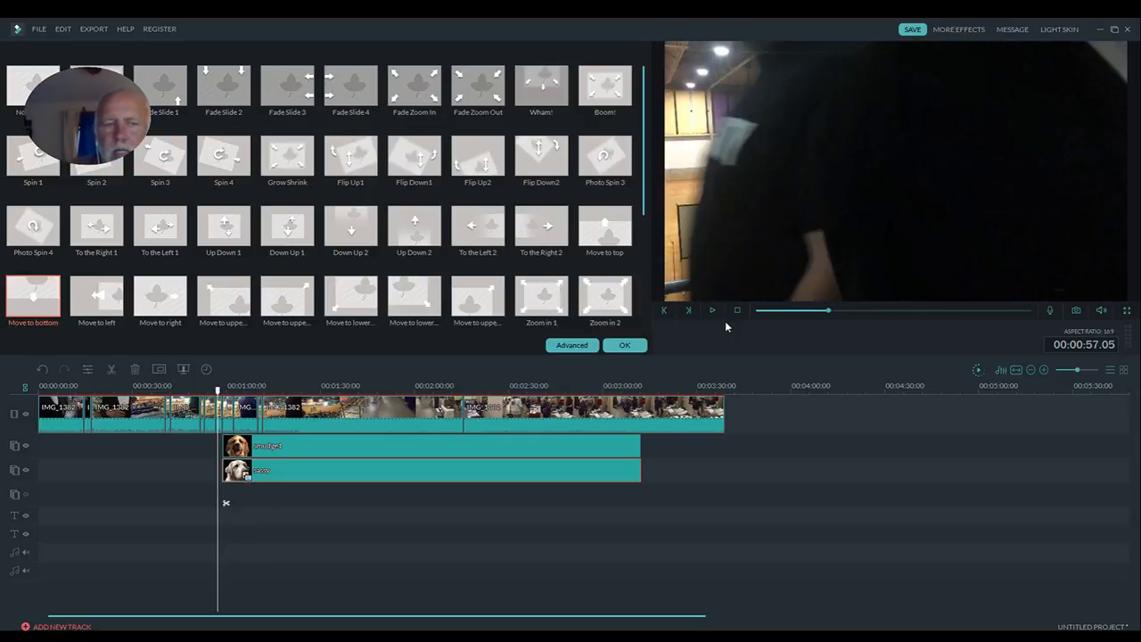
left_click(713, 310)
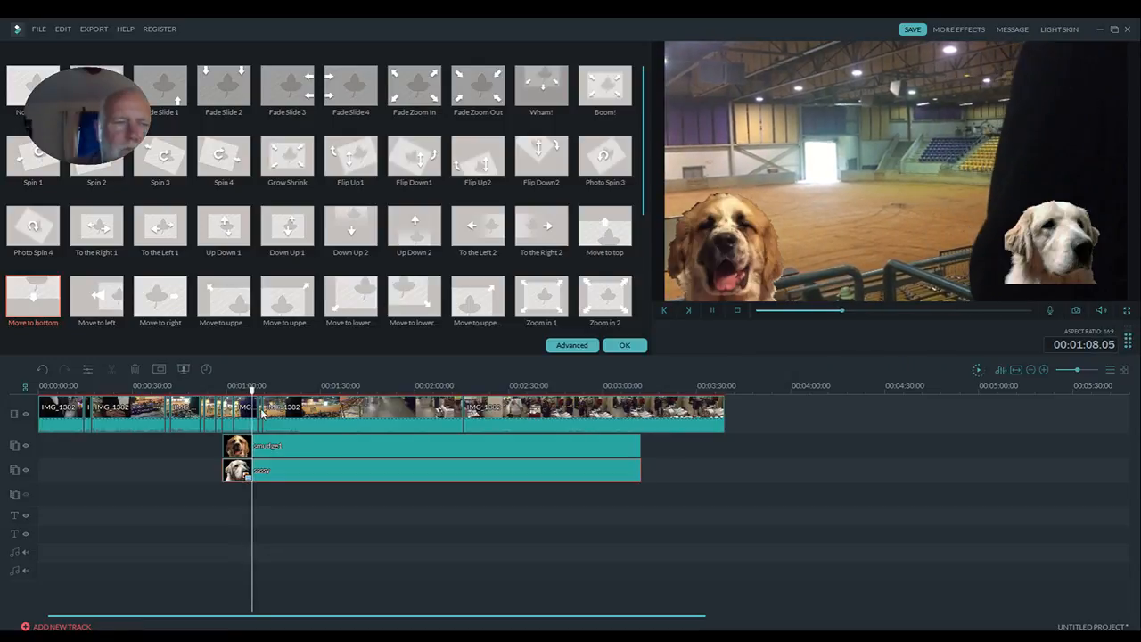
left_click(713, 309)
double_click(438, 419)
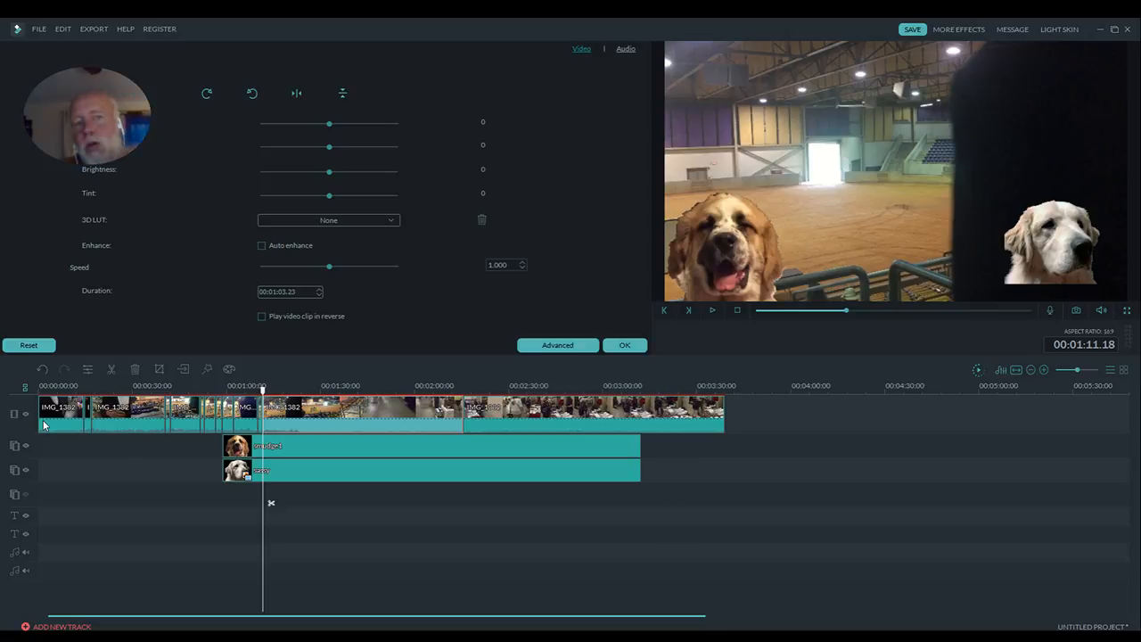
left_click(624, 346)
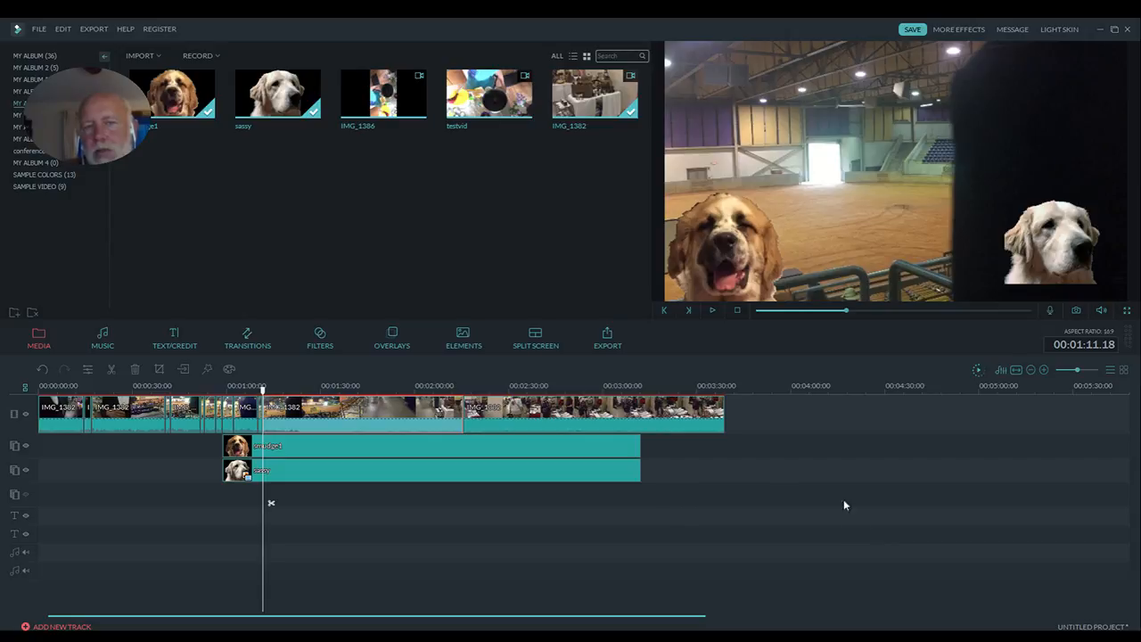
left_click(489, 469)
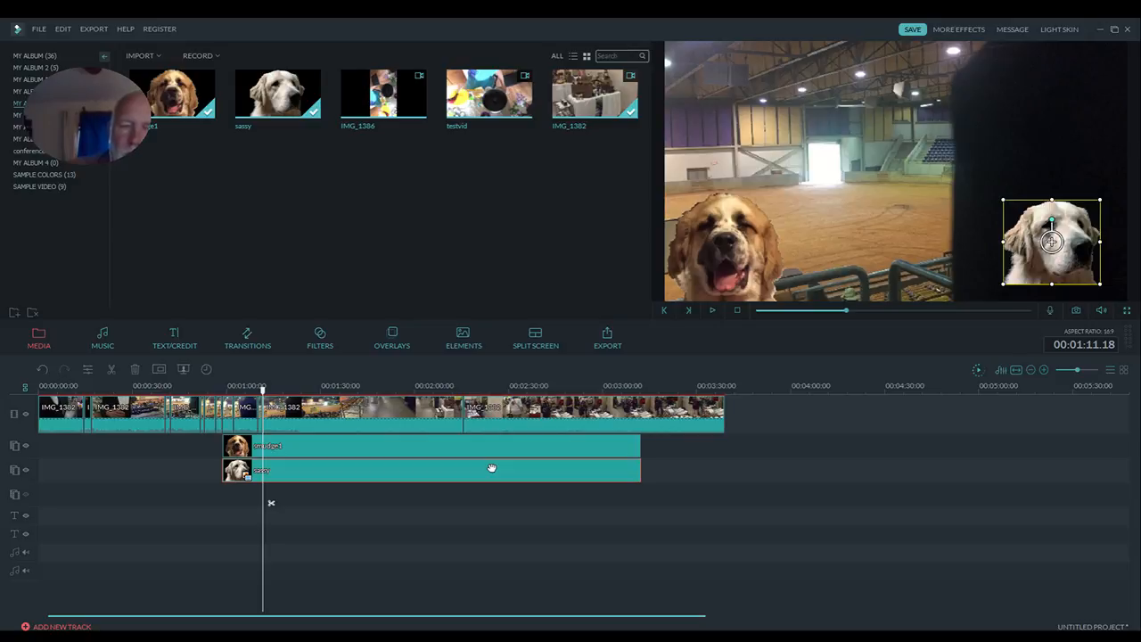
- Start a new 16:9 project without saving the current one
left_click(39, 30)
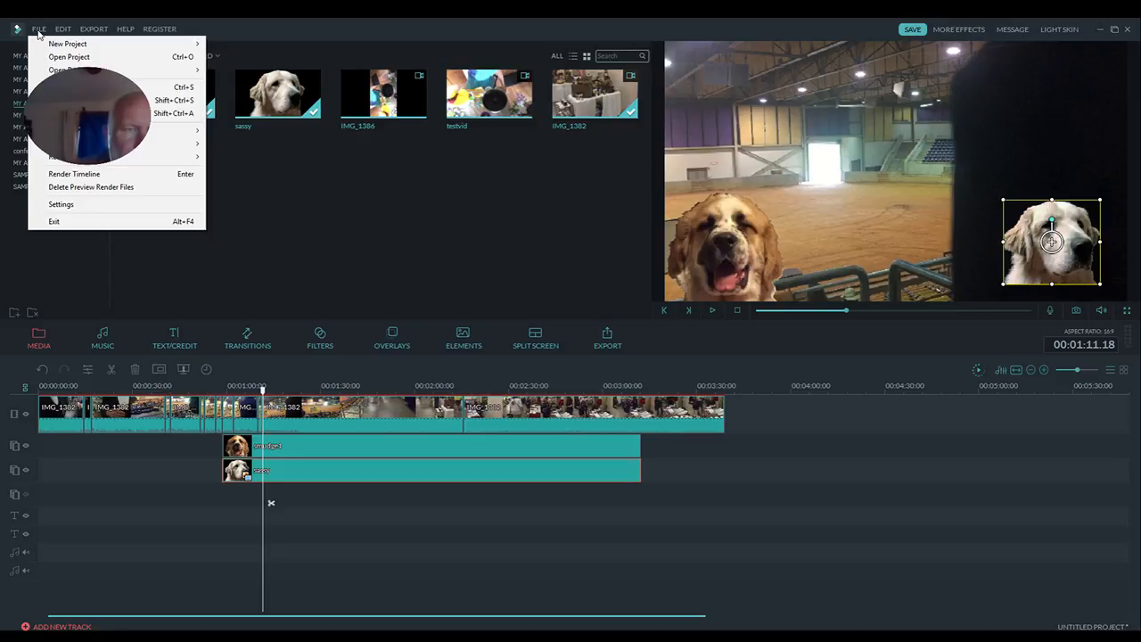
mouse_move(64, 44)
left_click(272, 43)
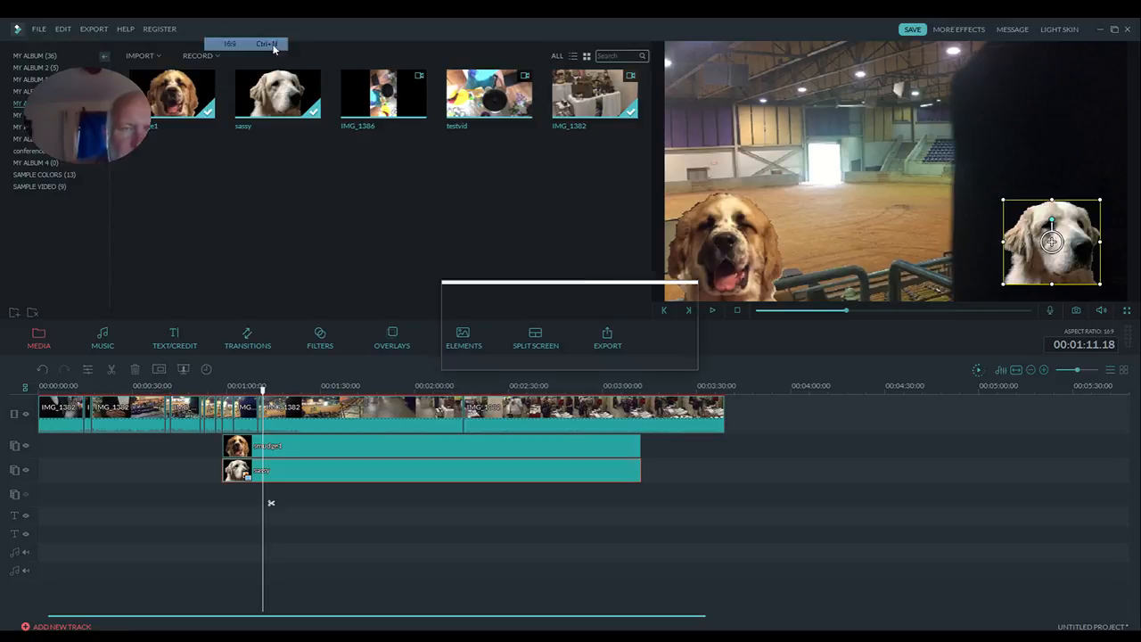
left_click(569, 357)
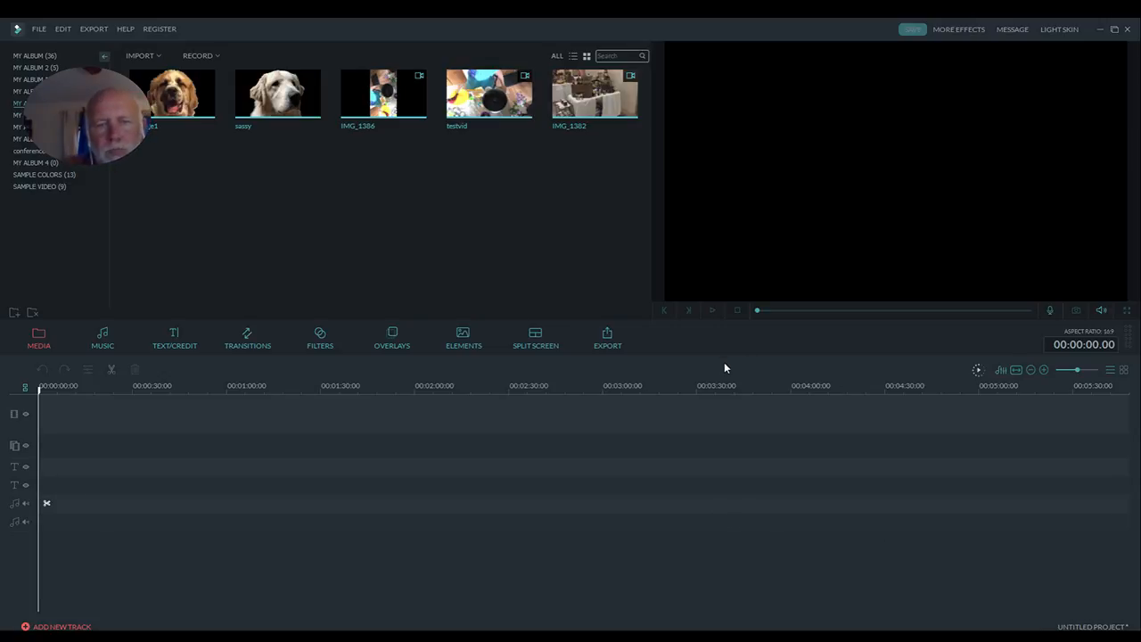
- Add the two-part diagonal split screen to the video track and extend its clip to about 2:16
left_click(541, 346)
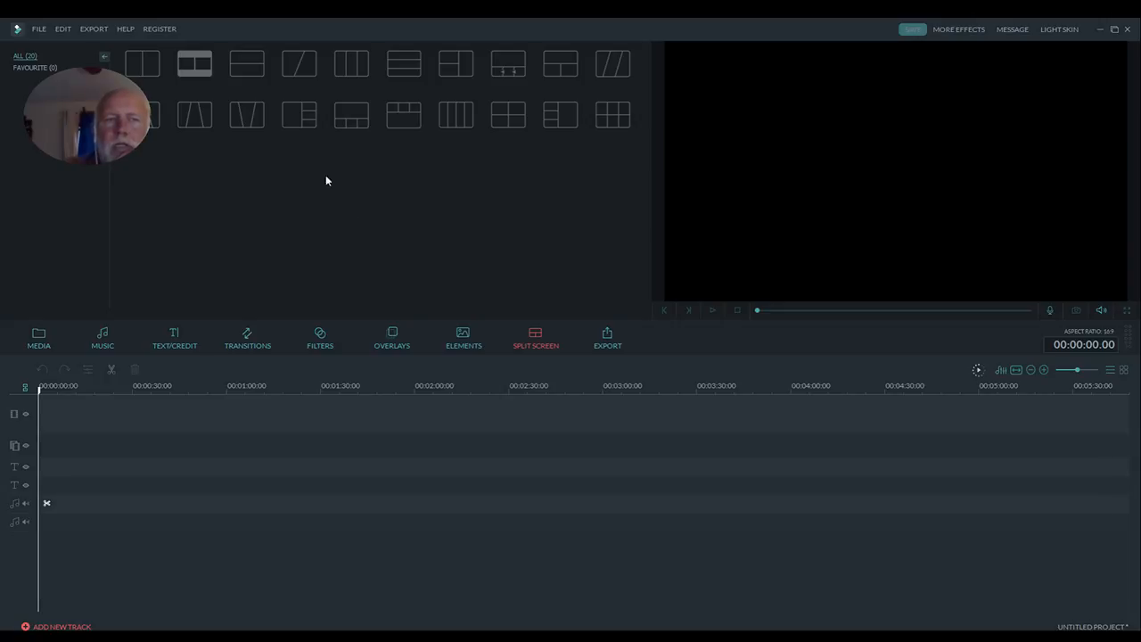
left_click(316, 75)
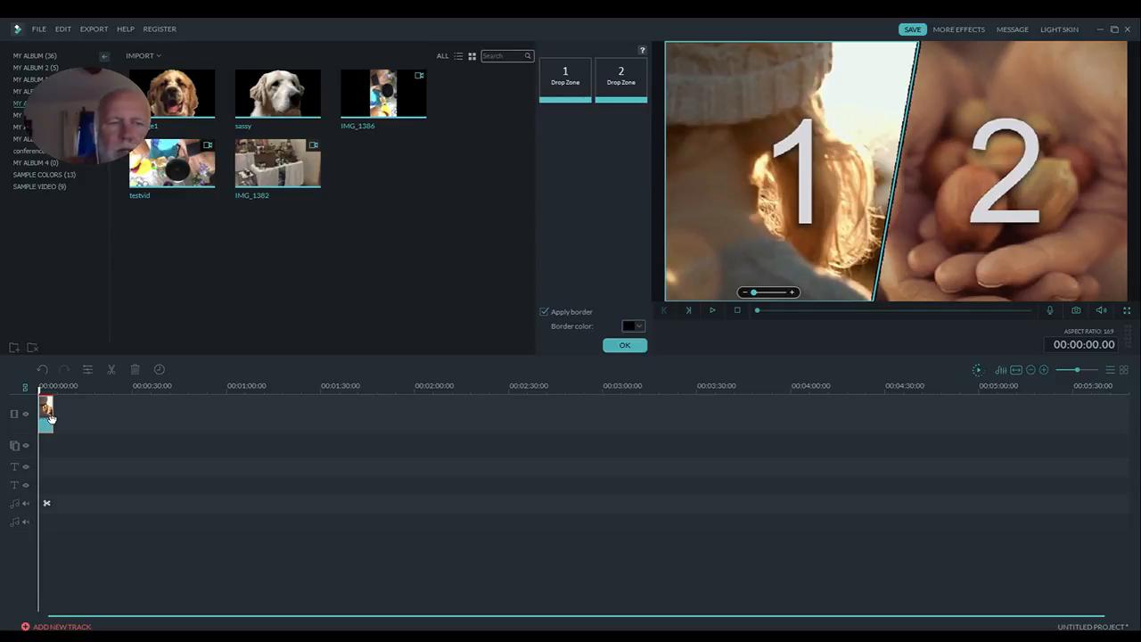
left_click(160, 371)
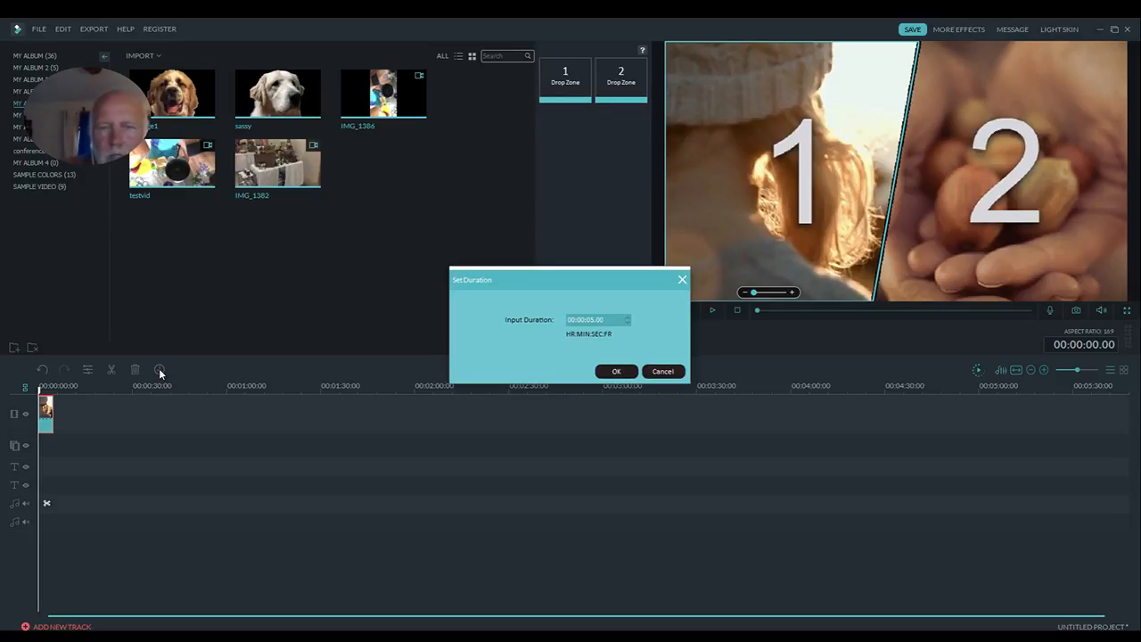
left_click(616, 372)
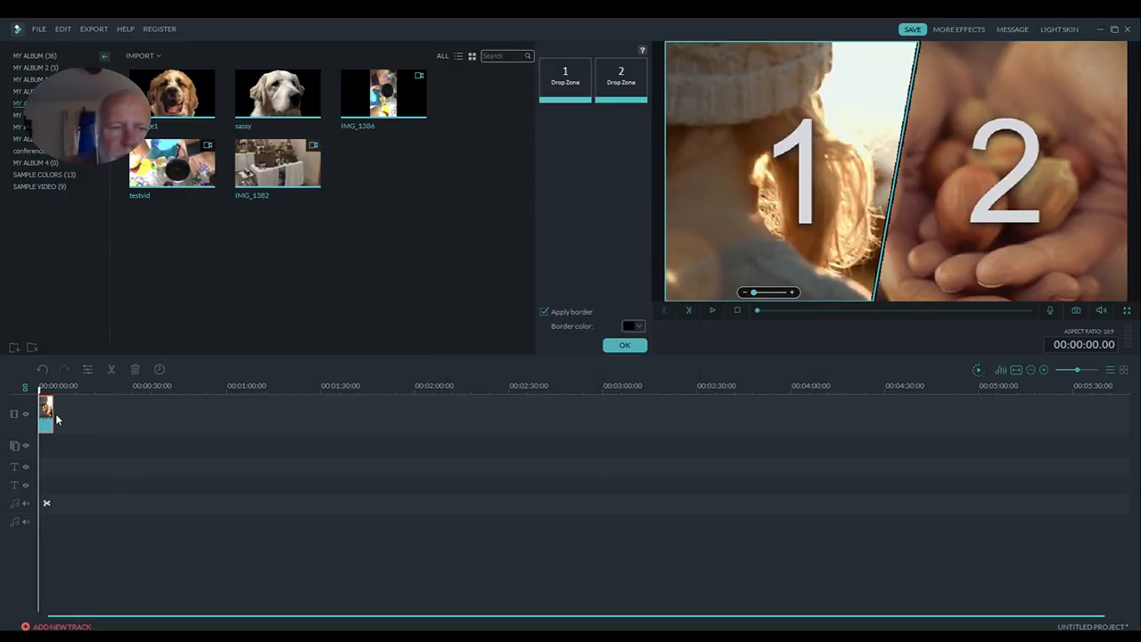
left_click_drag(56, 418, 463, 417)
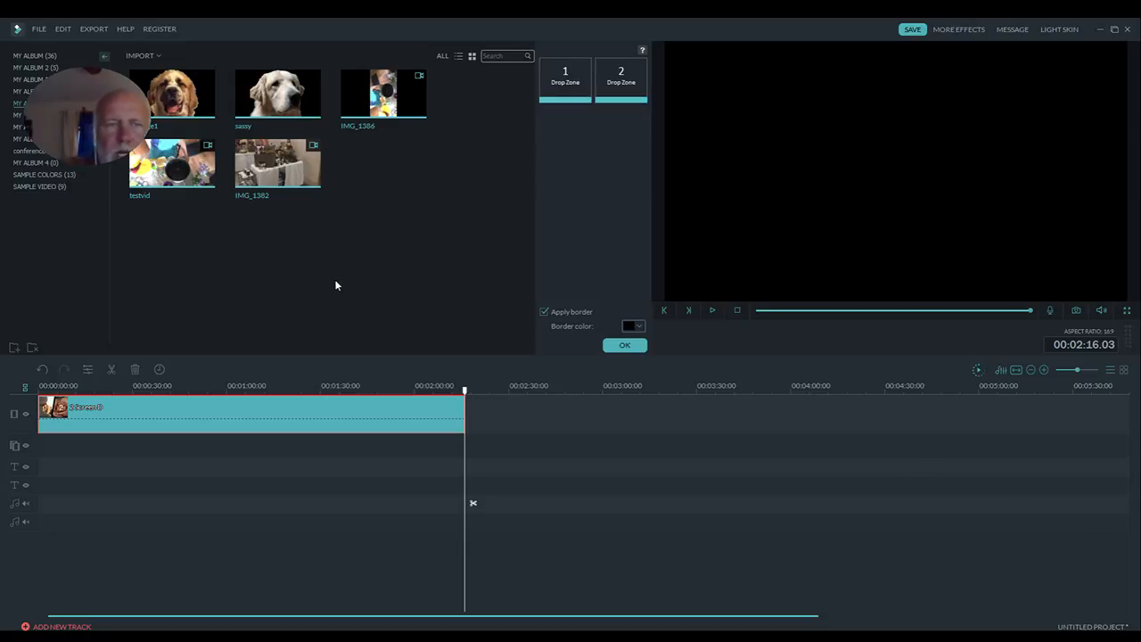
- Put testvid in the split screen's first drop zone and IMG_1382 in the second, and play the result from the start
left_click_drag(165, 189, 568, 85)
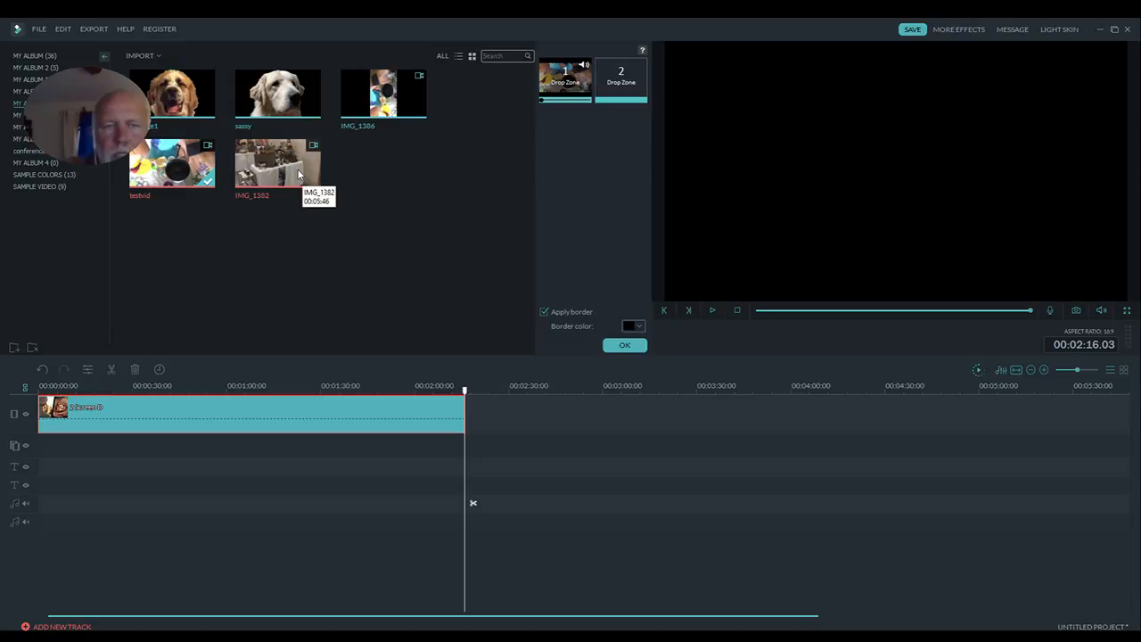
left_click_drag(299, 175, 629, 80)
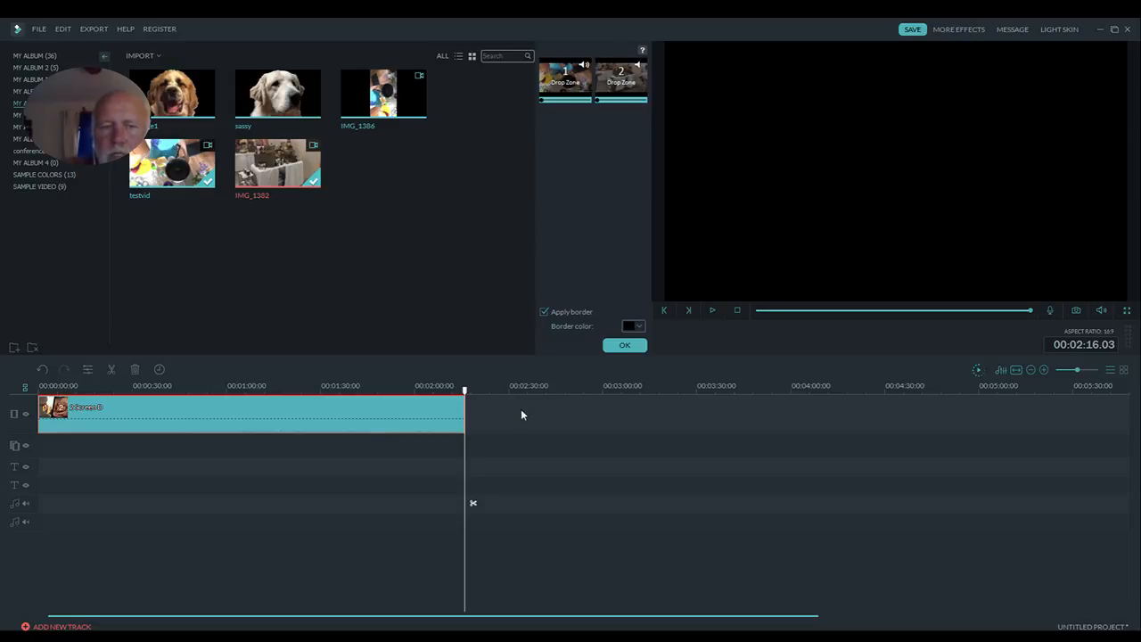
left_click(738, 311)
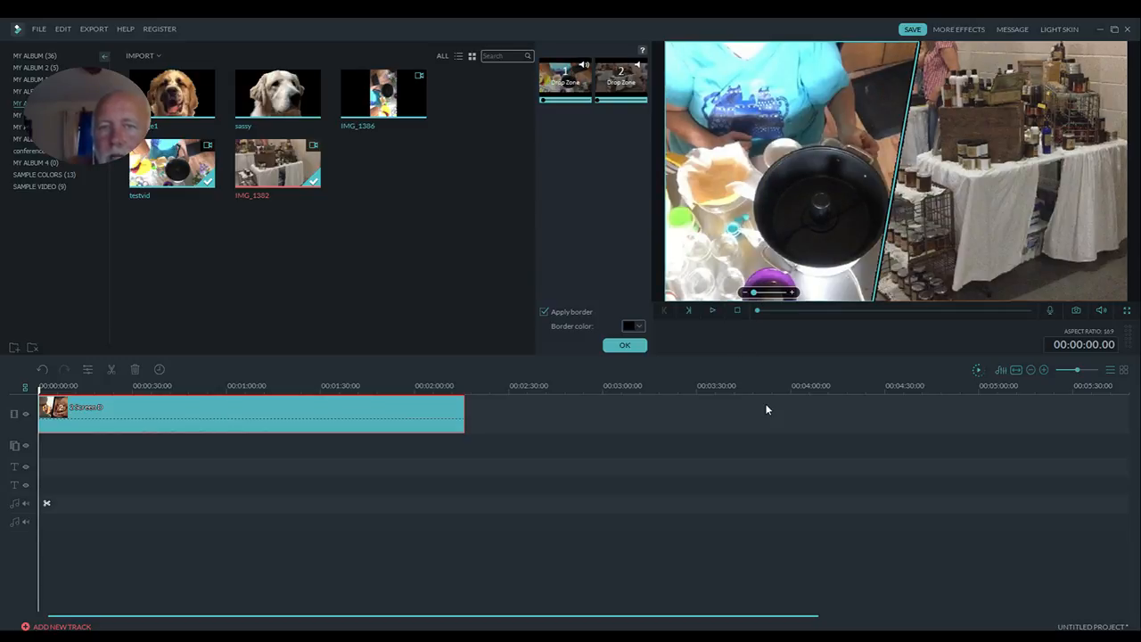
left_click(712, 311)
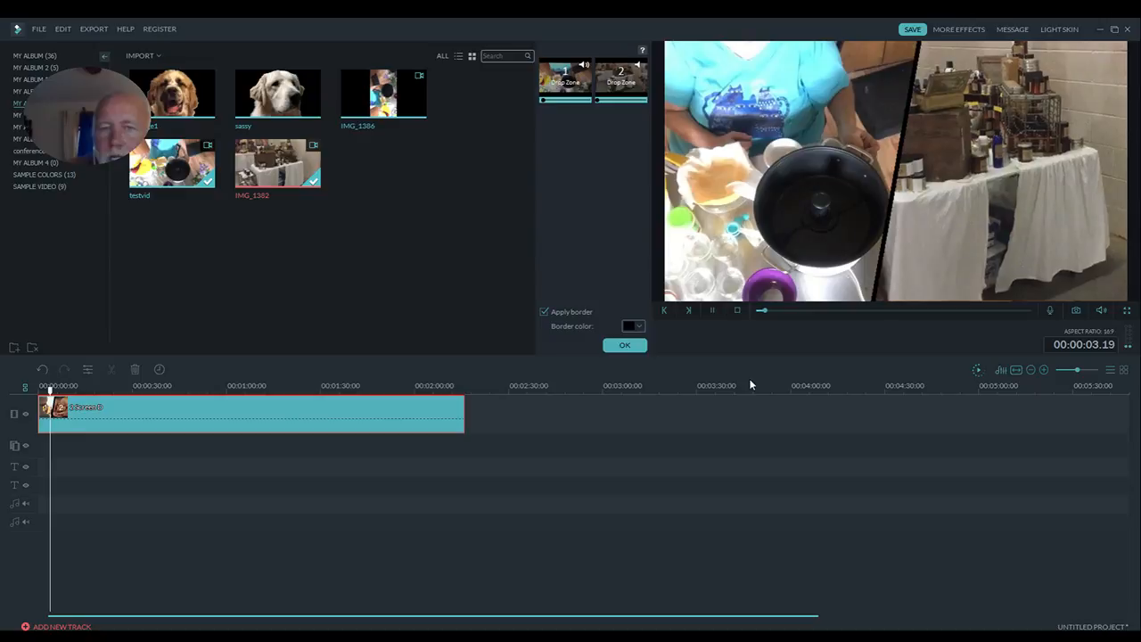
left_click(637, 349)
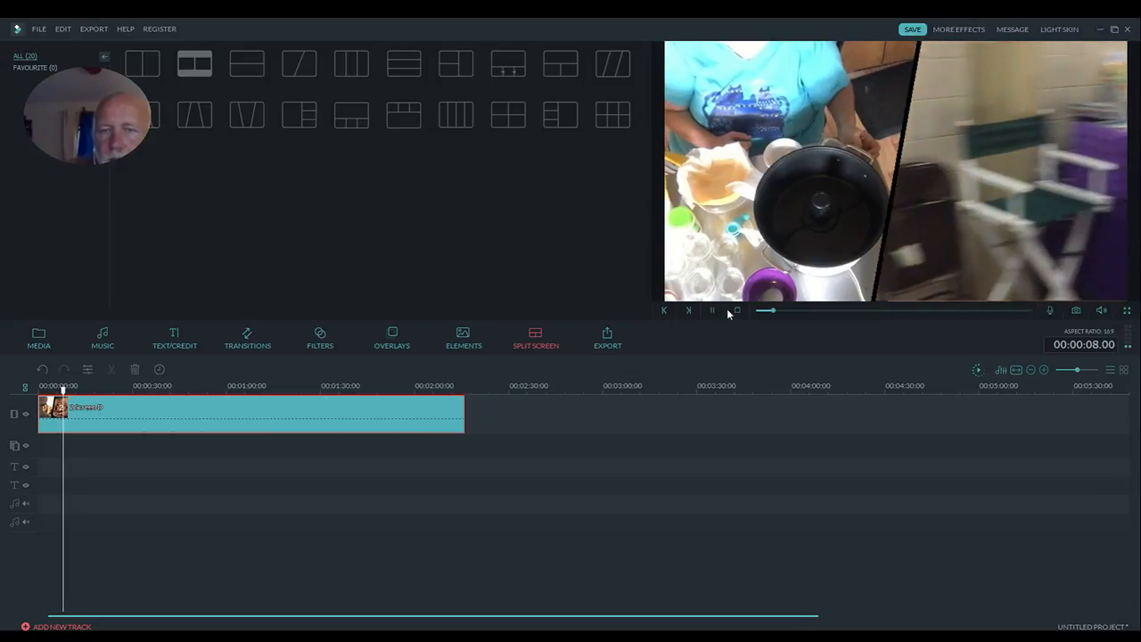
- Stop the playback and undo the split screen edits until the timeline is empty
left_click(736, 310)
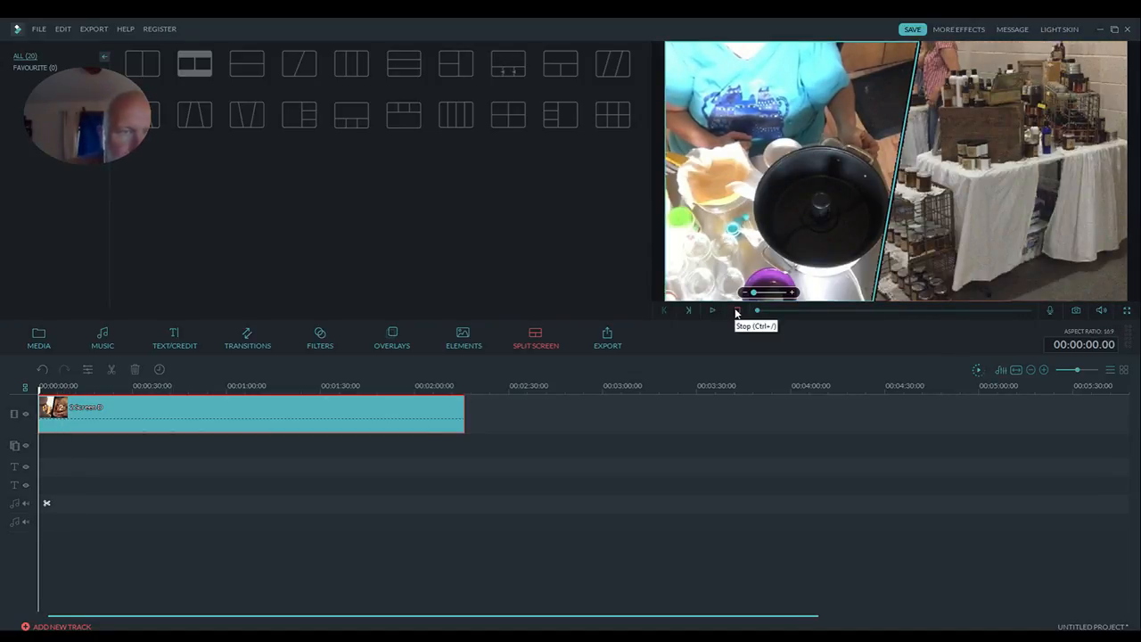
left_click(44, 368)
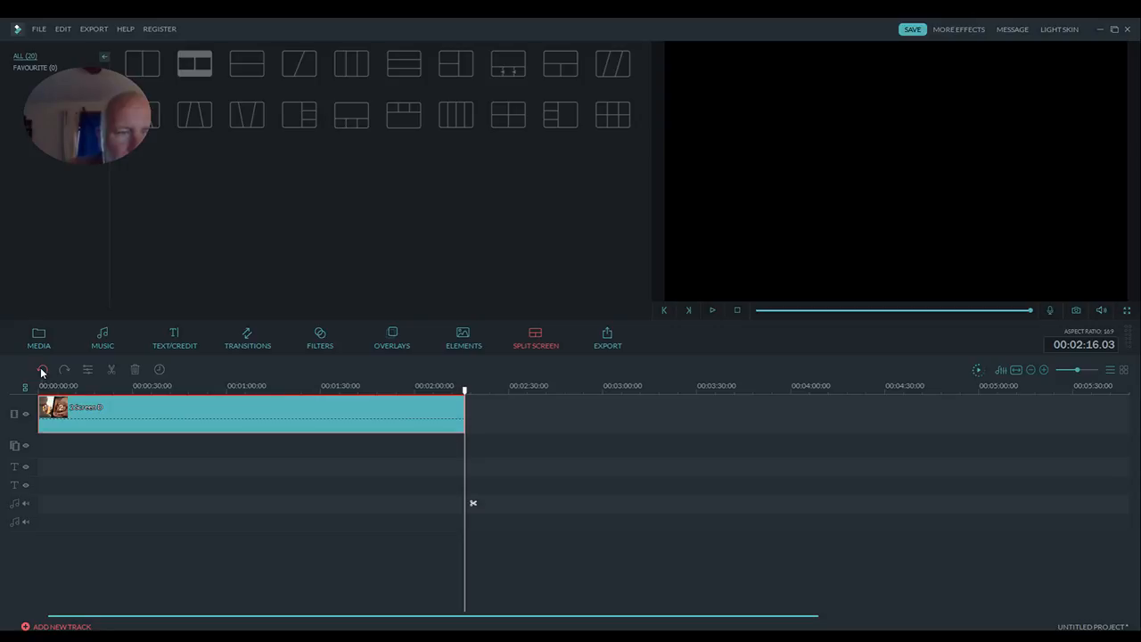
left_click(41, 369)
left_click(41, 369)
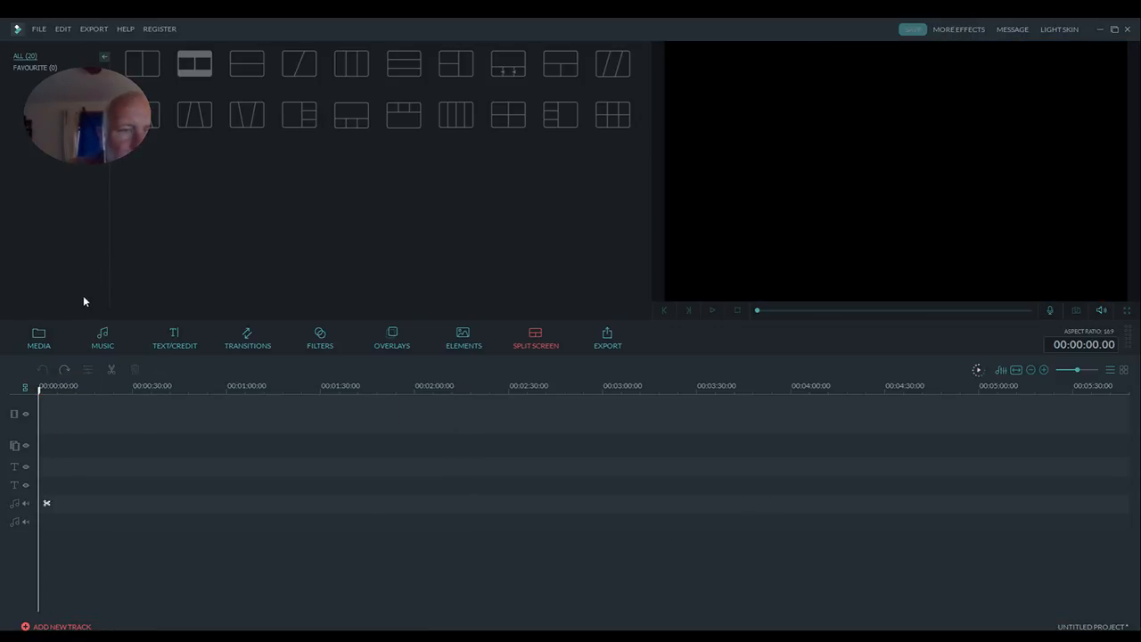
- Add the IMG_1382 video to the start of the video track and detach its audio
left_click(39, 337)
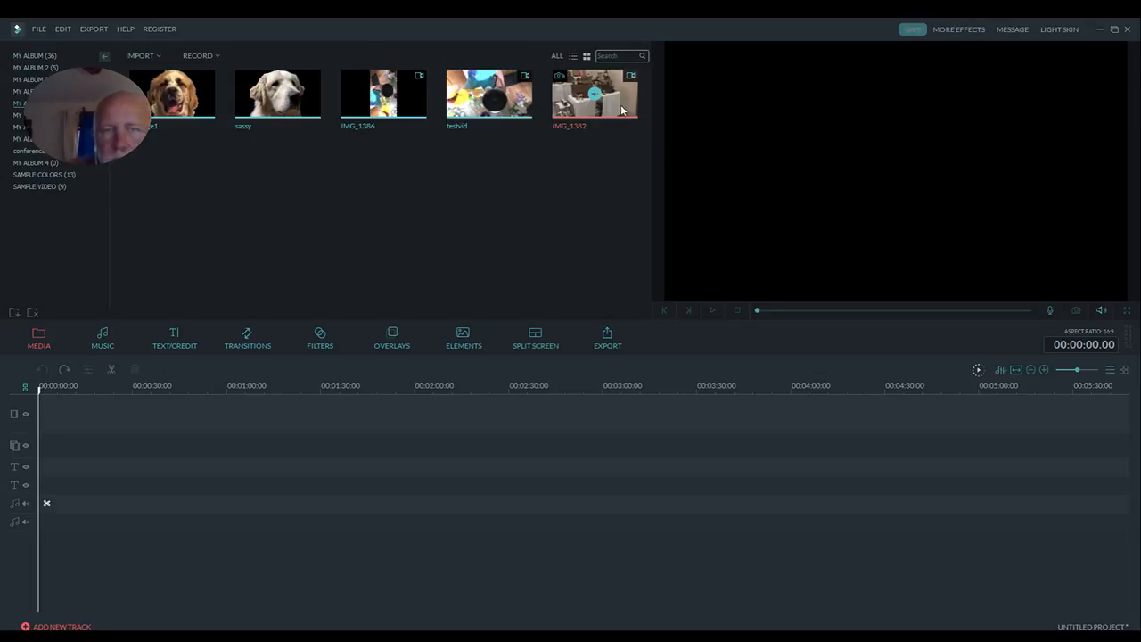
left_click_drag(621, 106, 362, 410)
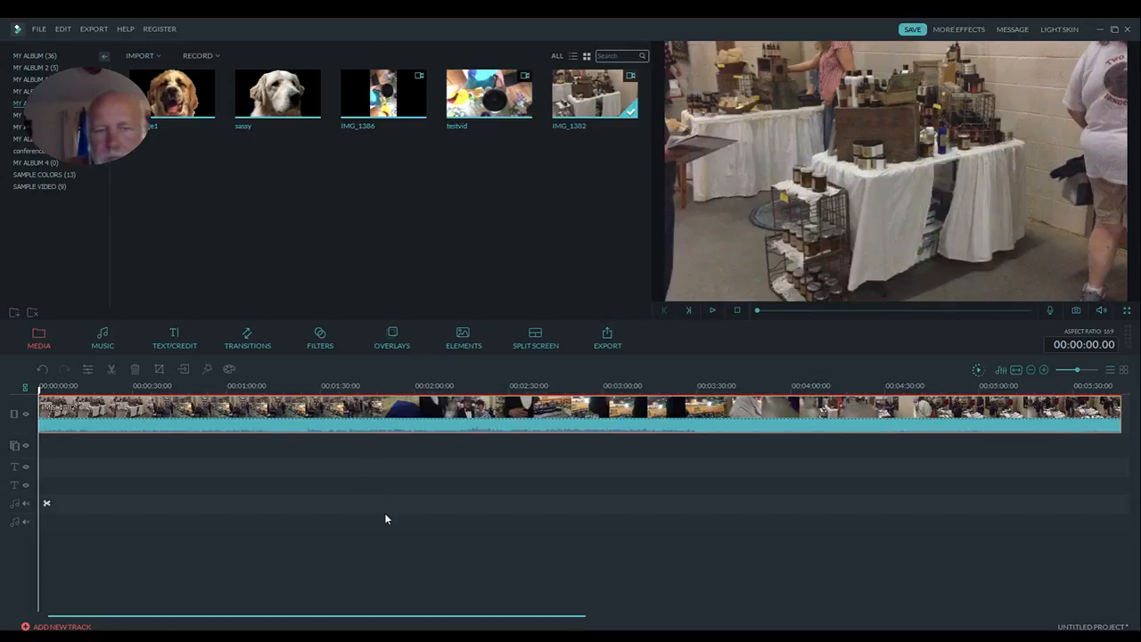
right_click(377, 418)
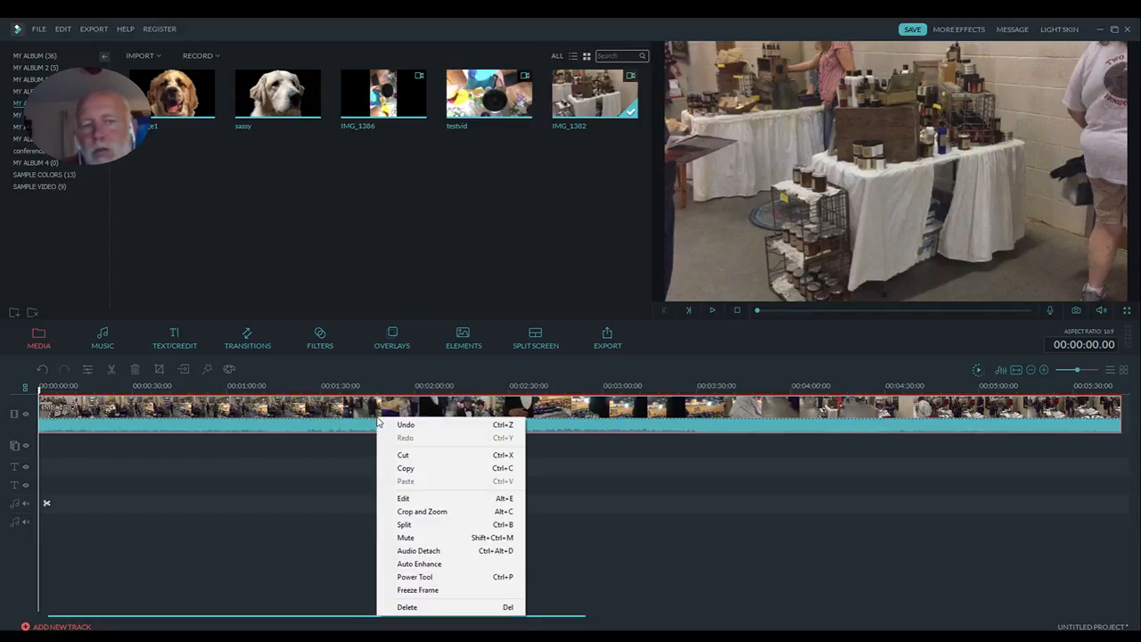
left_click(497, 550)
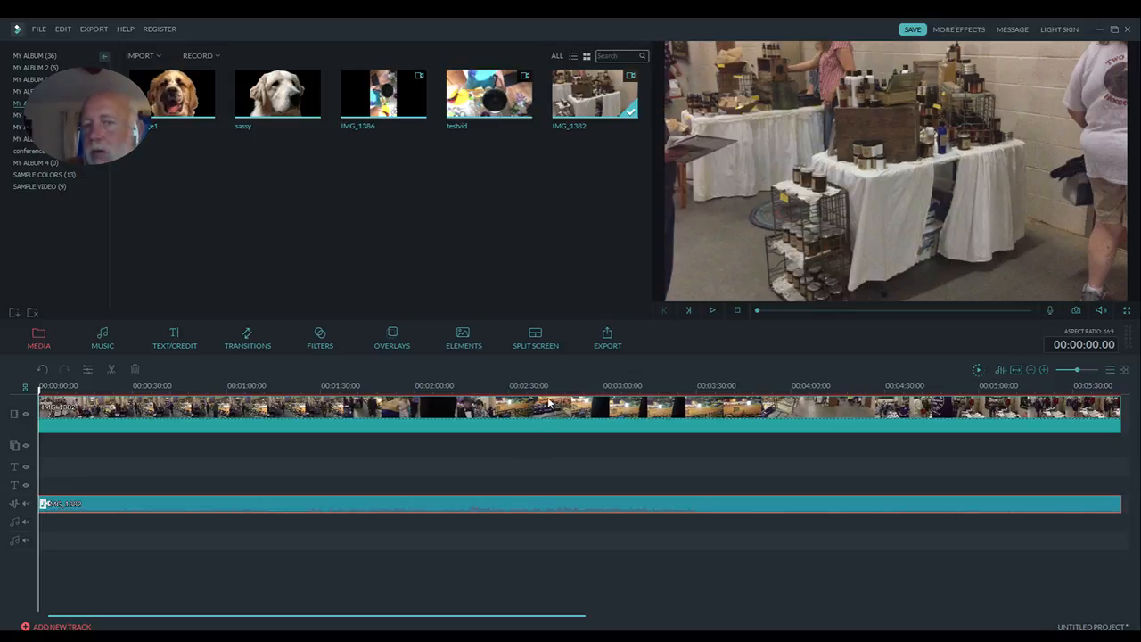
- Review the detached audio's settings and the Audio Mixer without changing anything, and play the start of the timeline
double_click(556, 506)
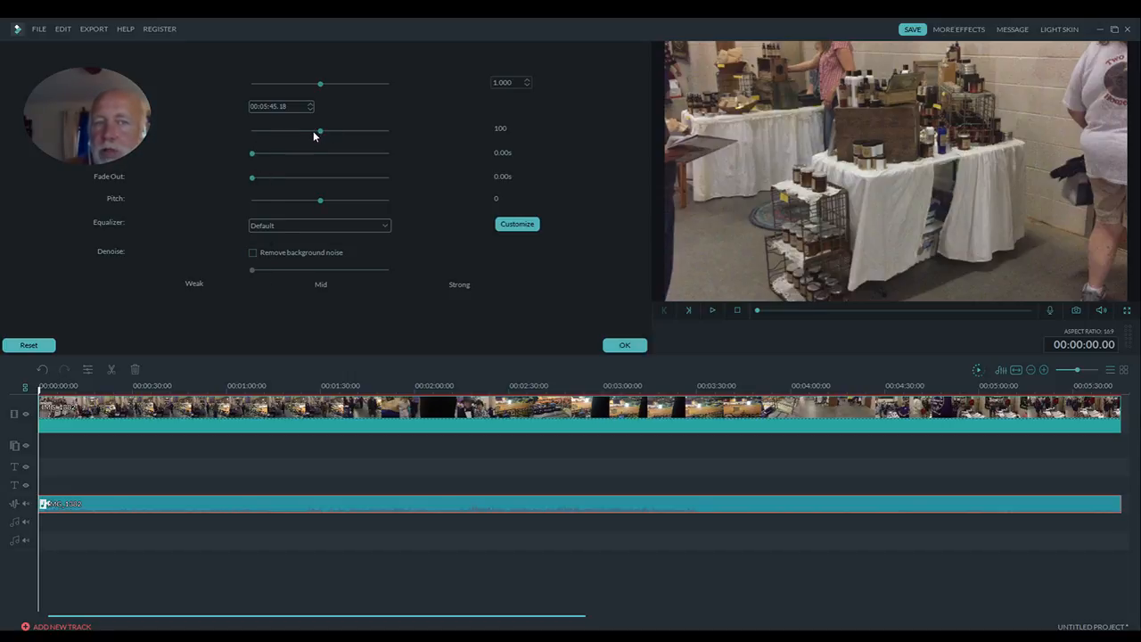
left_click(1002, 374)
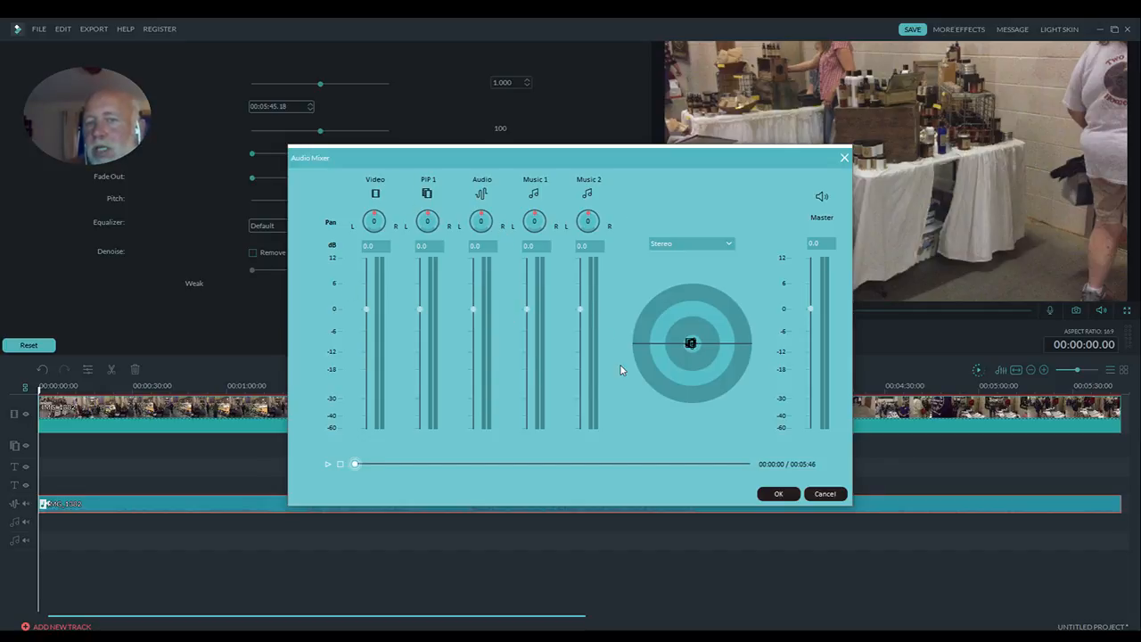
left_click(824, 493)
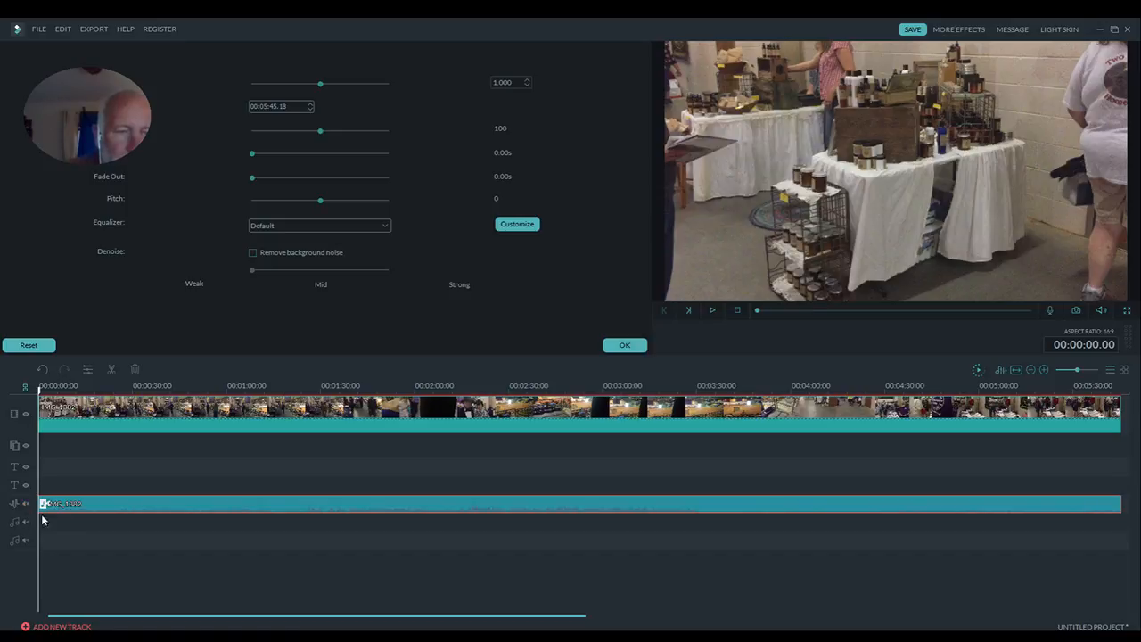
left_click(624, 345)
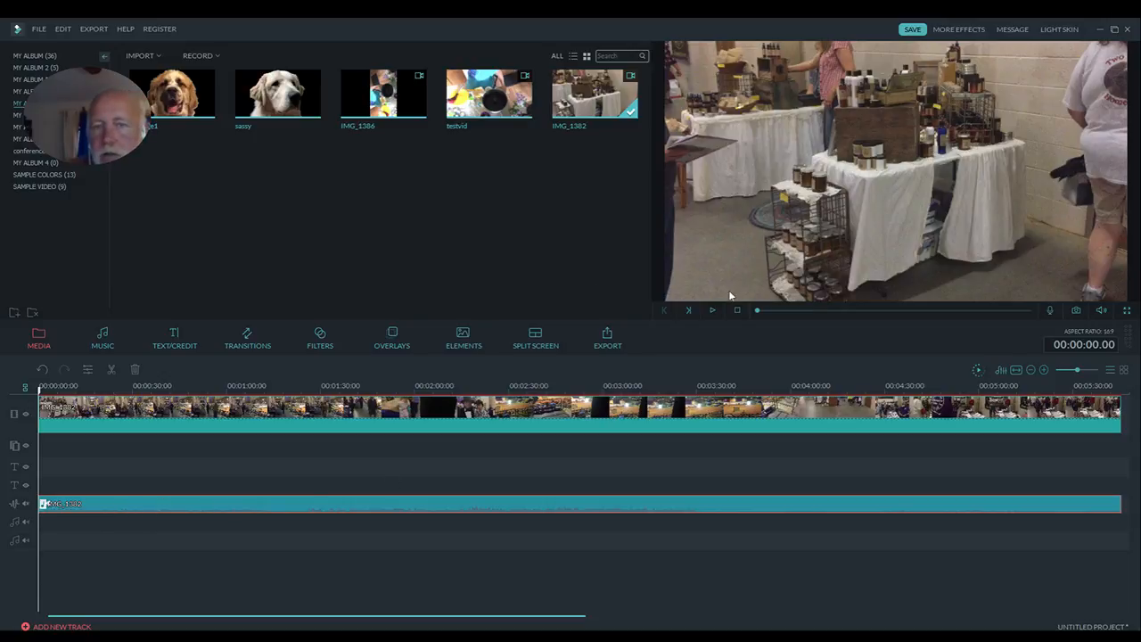
left_click(712, 310)
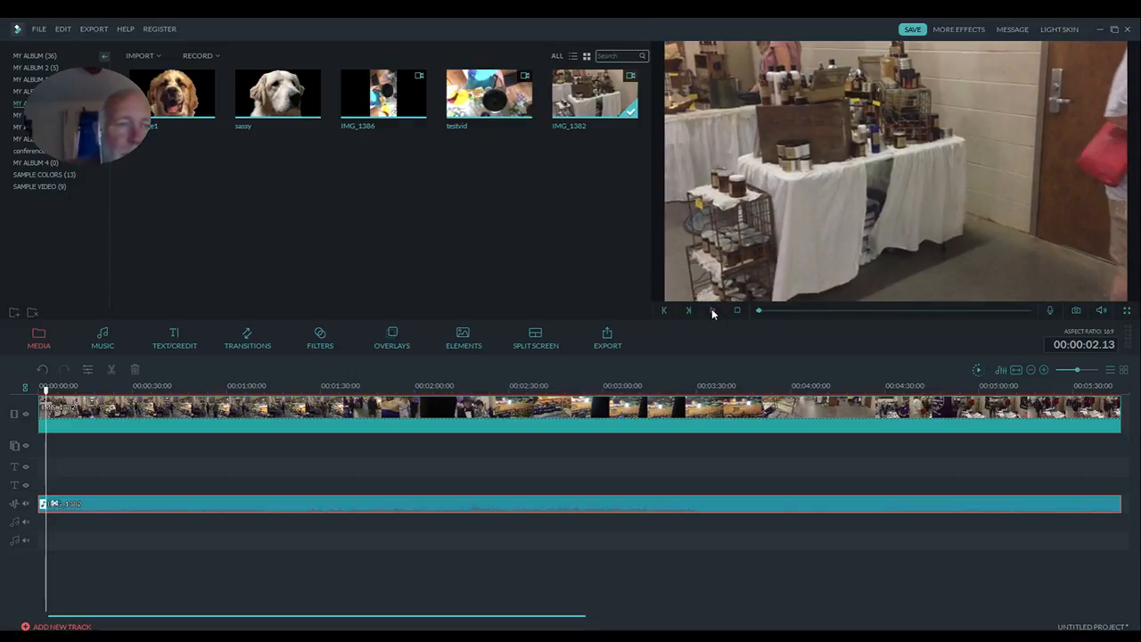
- Add the Stomp track from the personal music collection to the start of the first music track and play the result
left_click(100, 334)
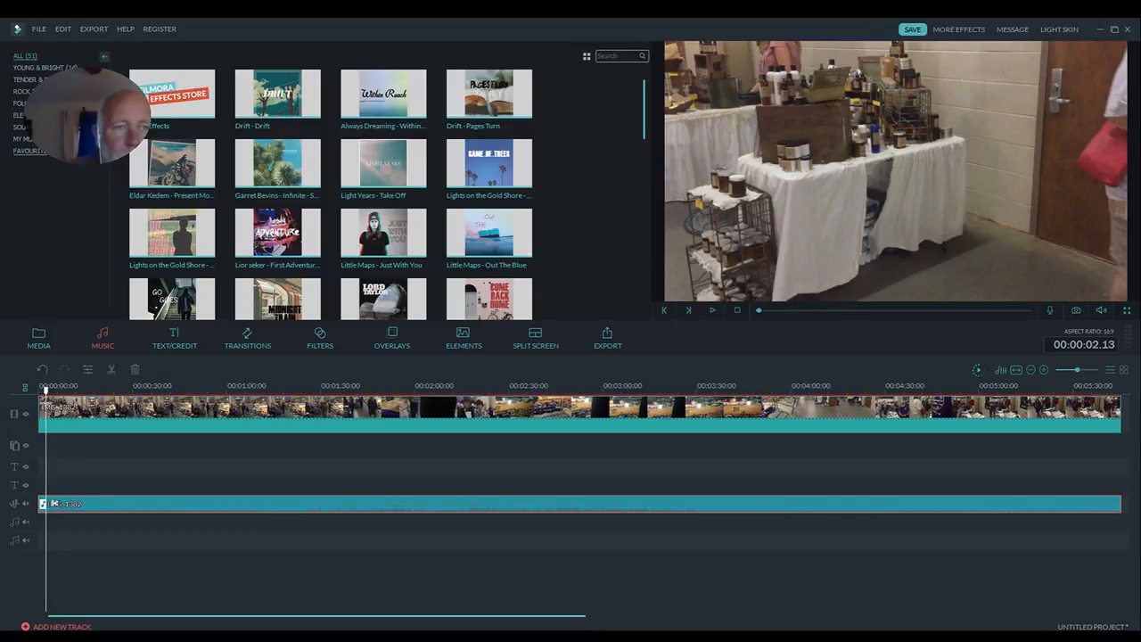
left_click(37, 139)
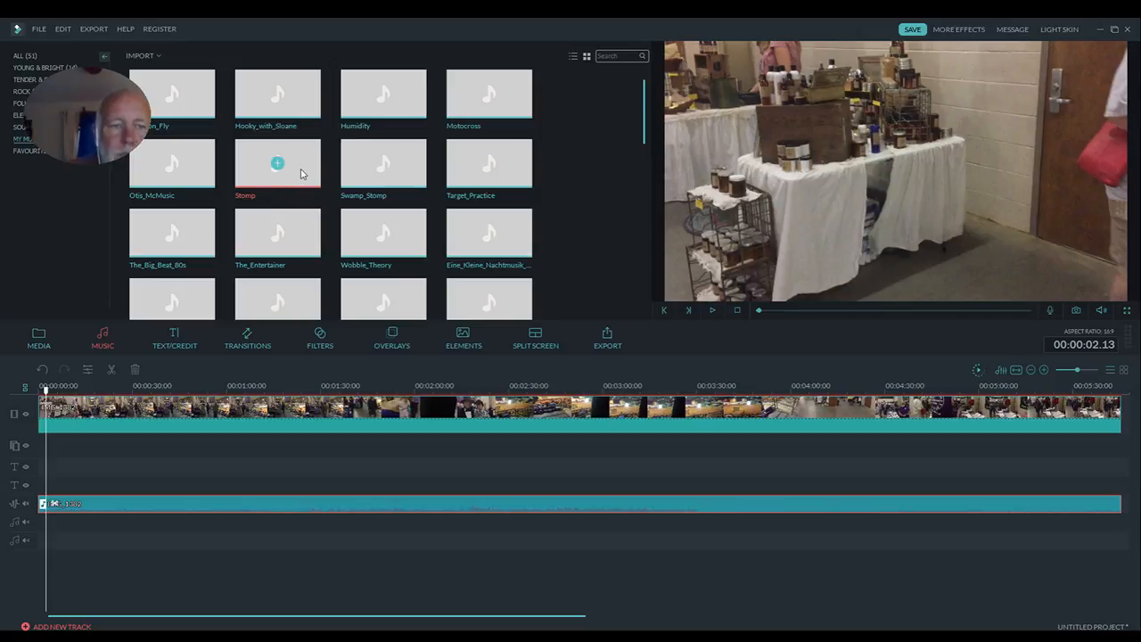
left_click_drag(204, 334, 68, 535)
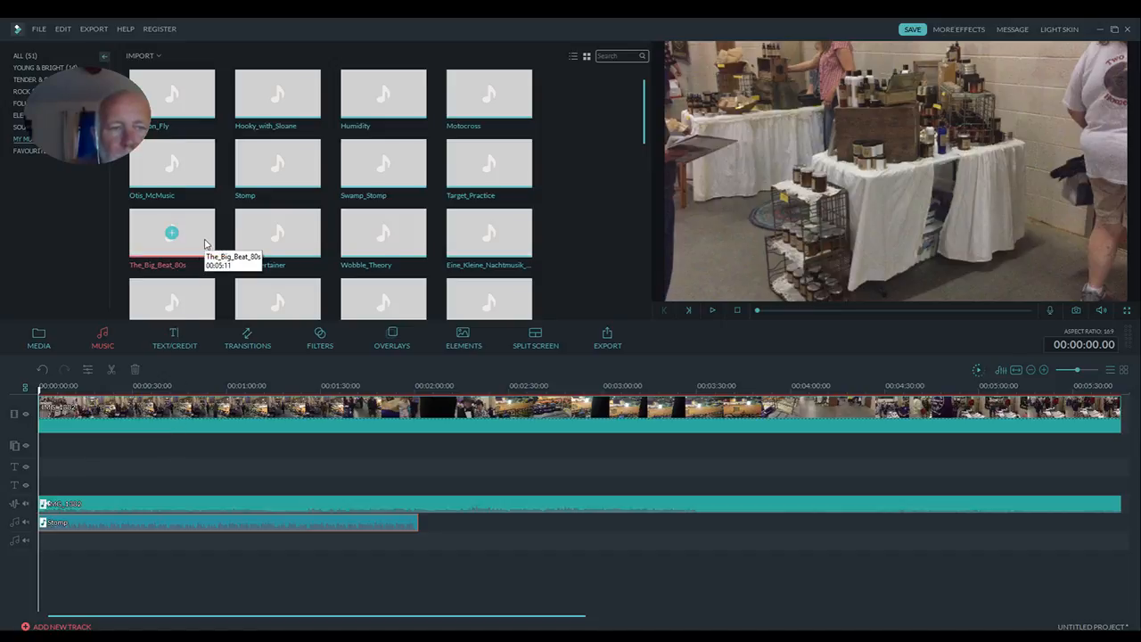
left_click(711, 312)
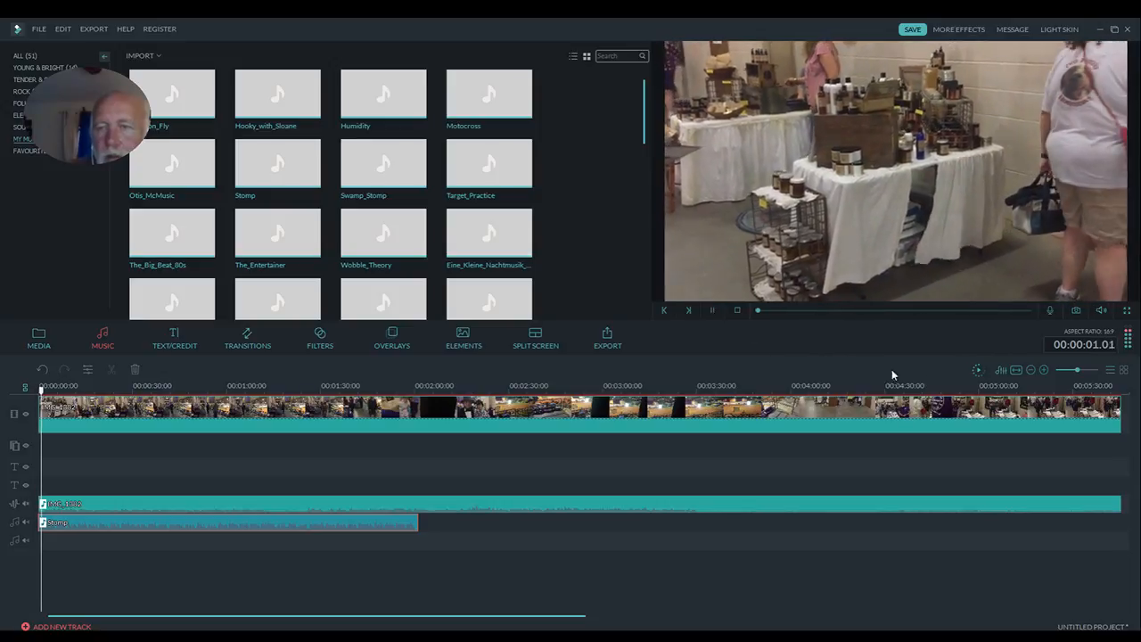
- Lower the Stomp music clip's volume to 23 during playback
double_click(259, 527)
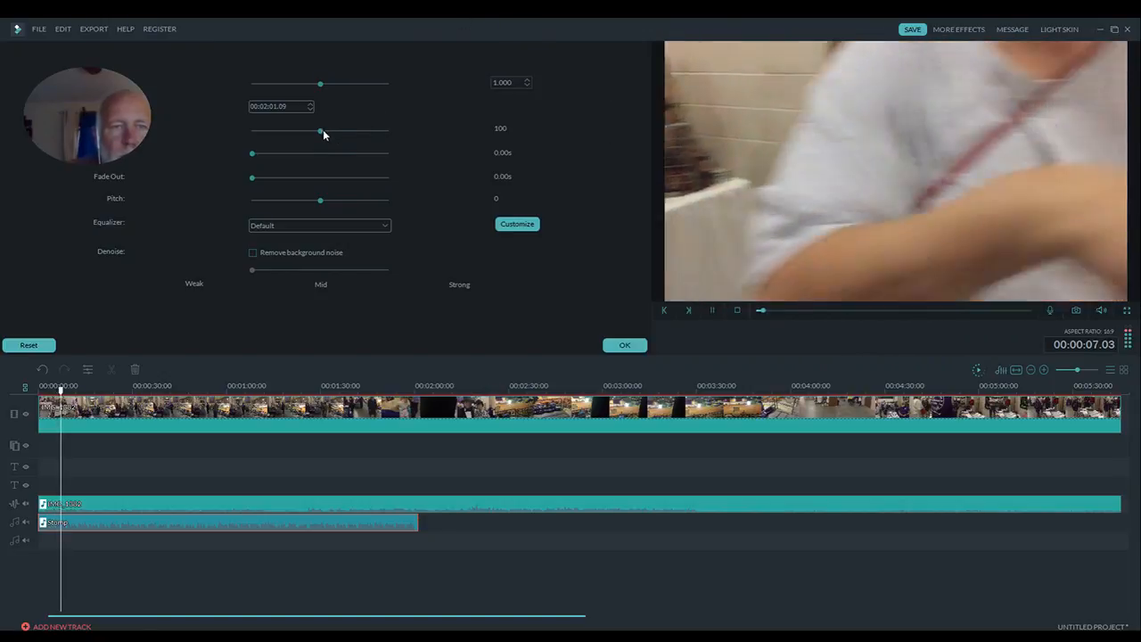
left_click_drag(320, 130, 267, 136)
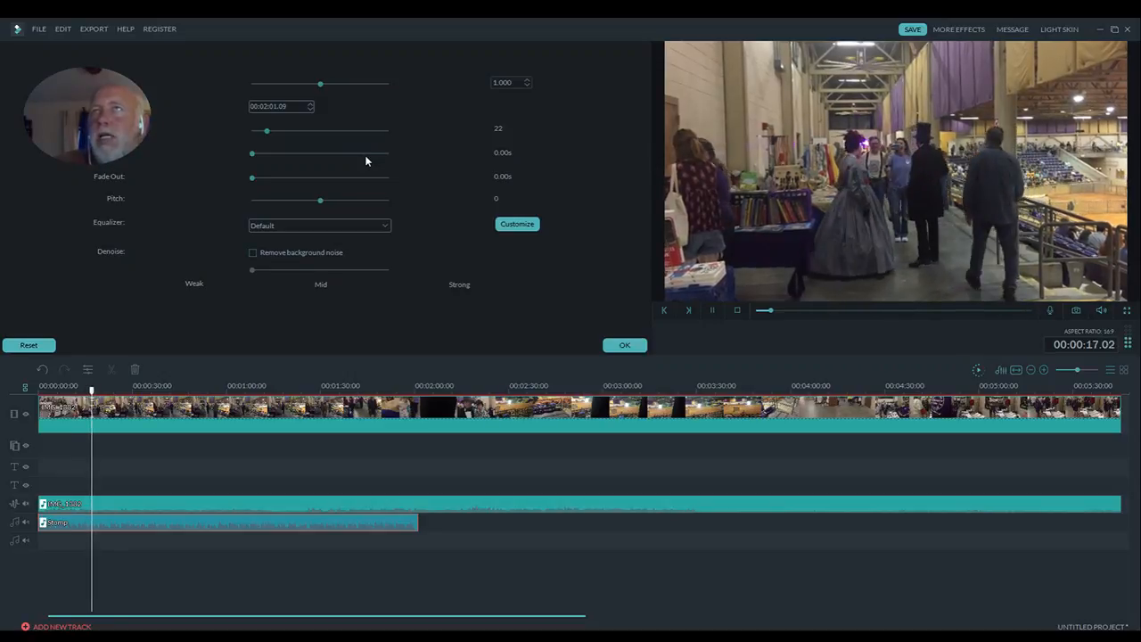
left_click(268, 130)
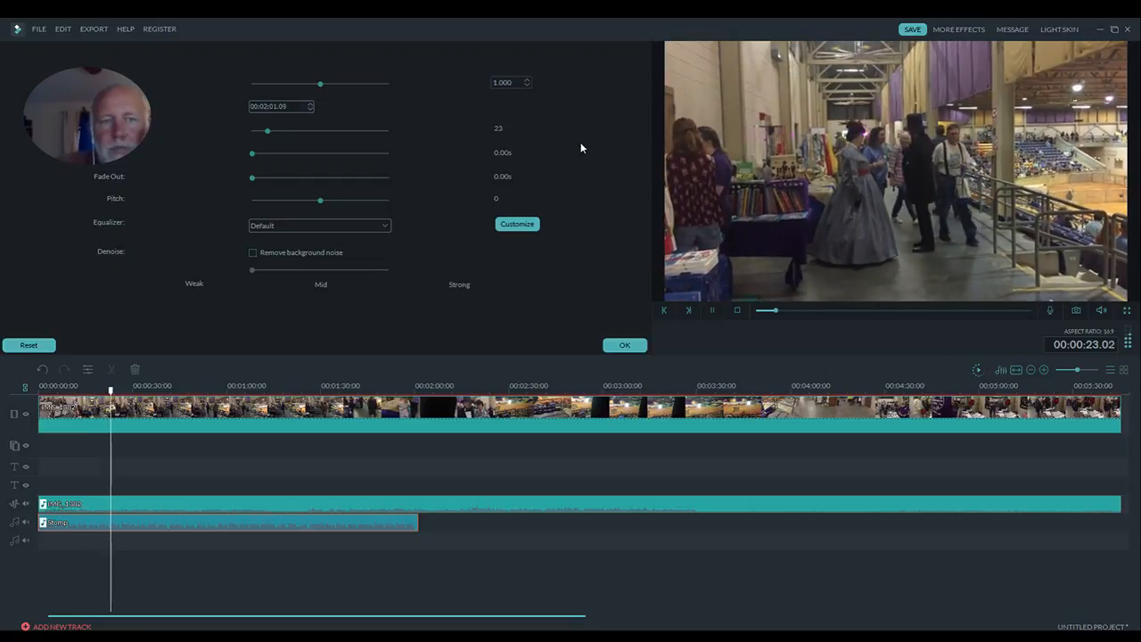
- Try the Low Bass equalizer preset on the Stomp clip, and set the equalizer to Hard Rock
left_click(384, 228)
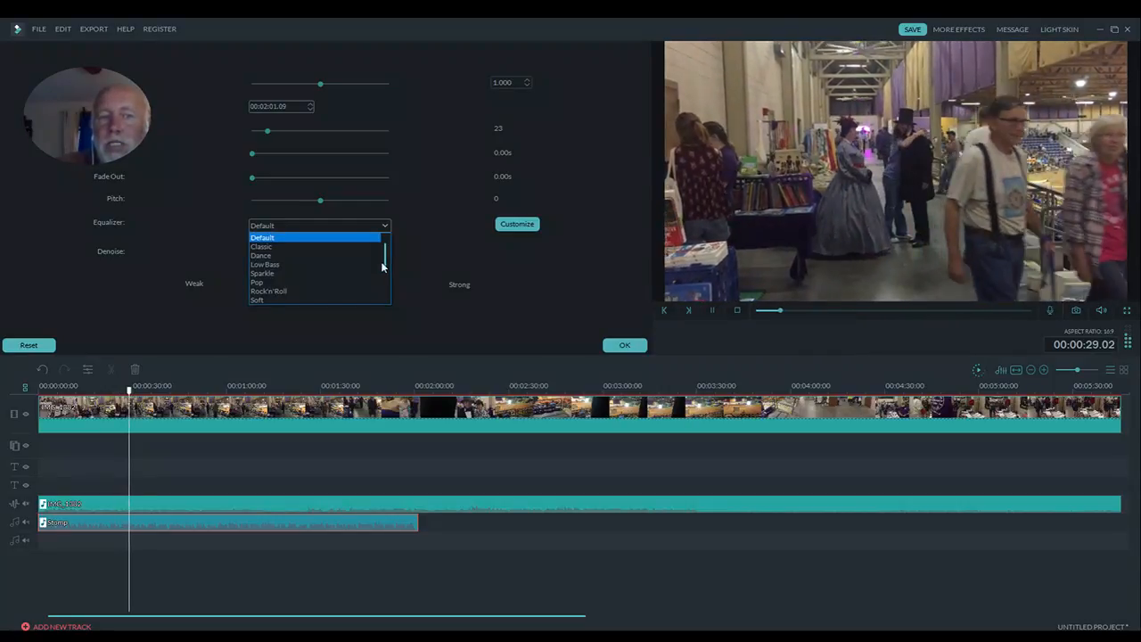
left_click(373, 264)
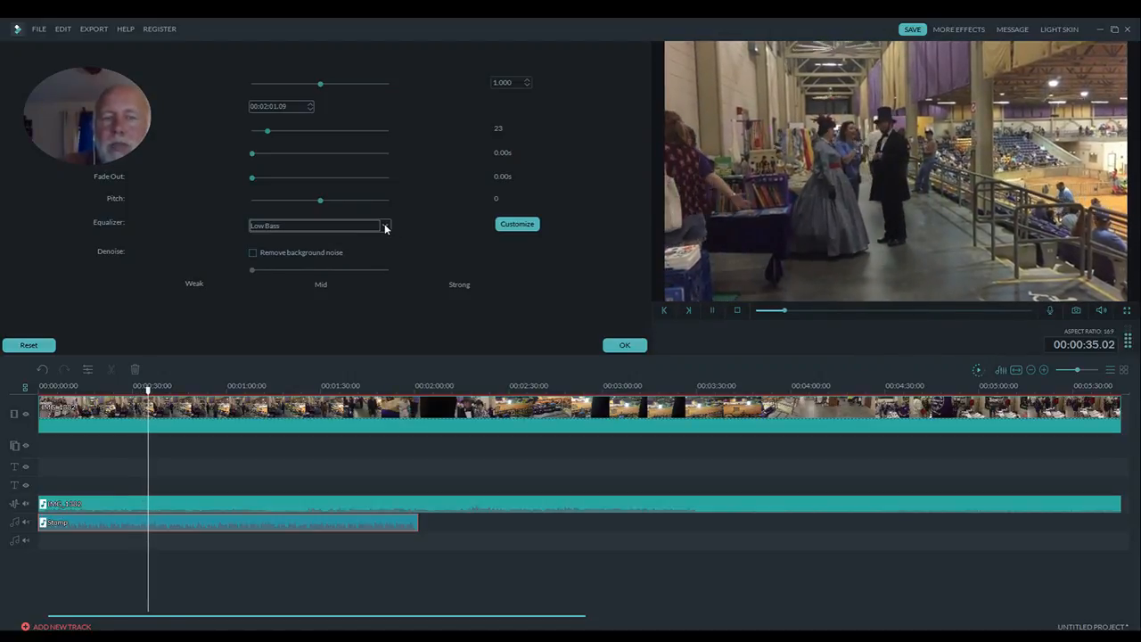
left_click(385, 228)
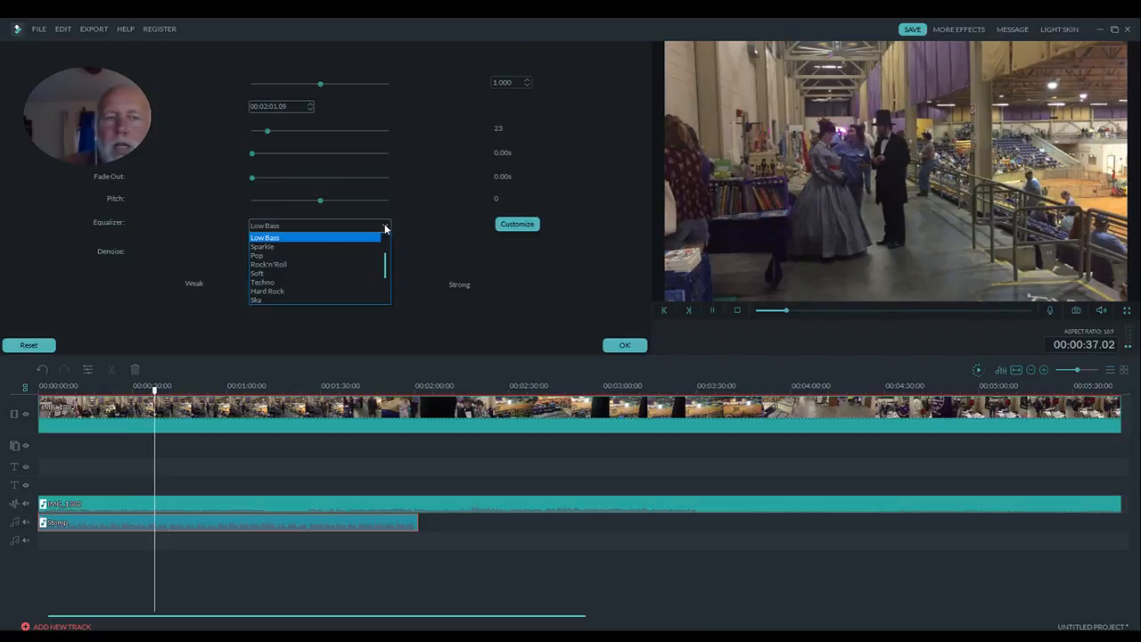
left_click(350, 292)
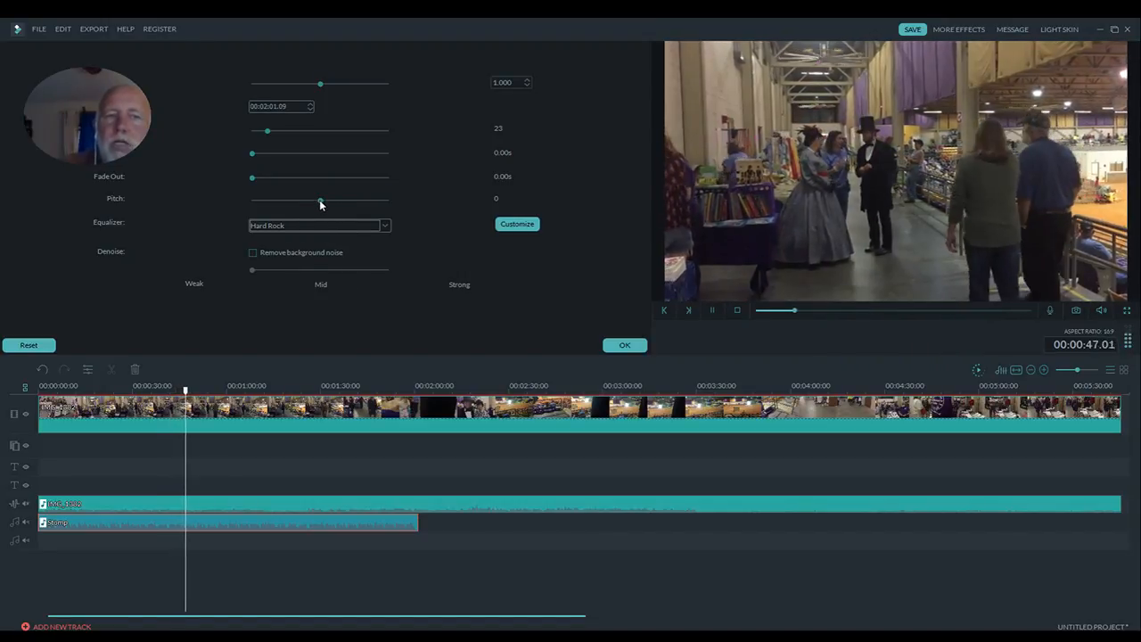
- Try the Stomp clip's pitch at 5 and -7, and return it to 0
left_click_drag(318, 204, 347, 202)
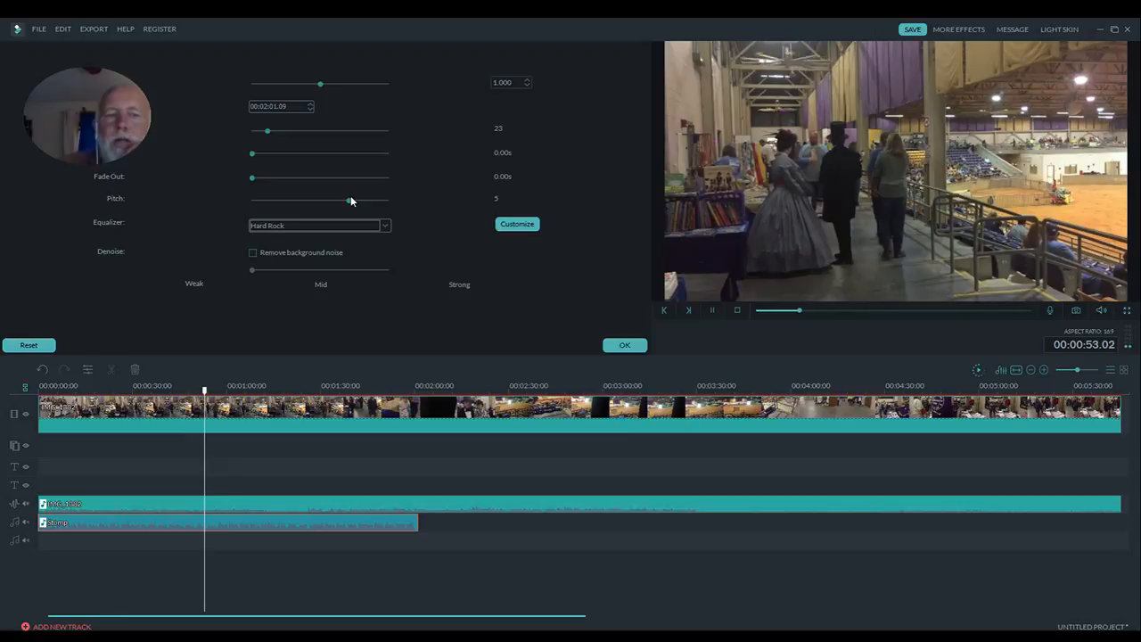
left_click_drag(342, 202, 283, 200)
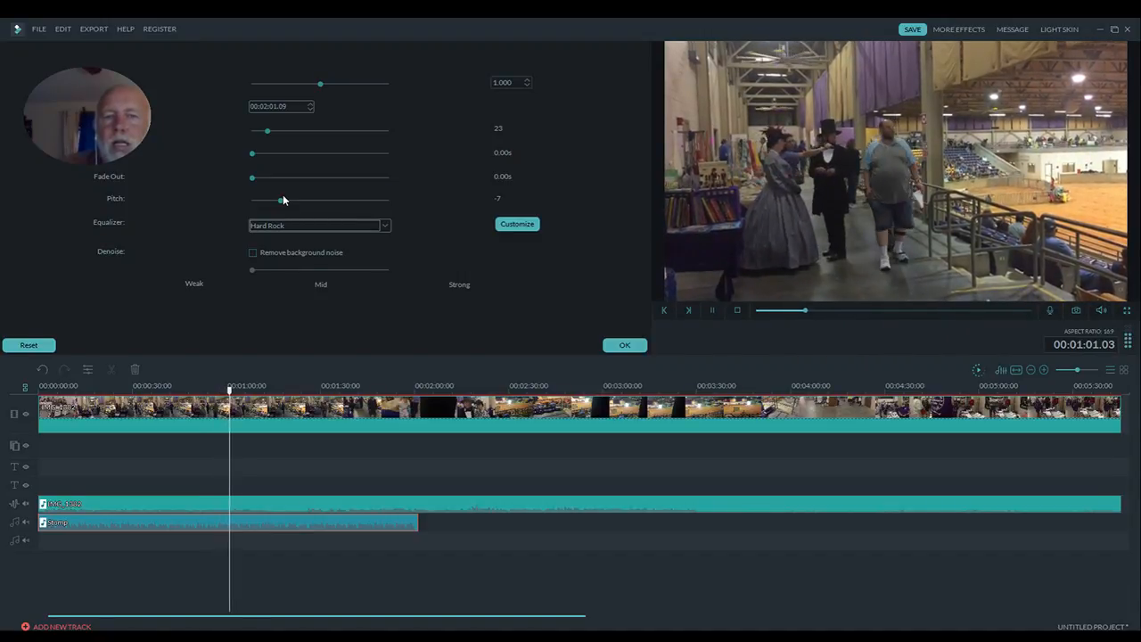
left_click_drag(279, 200, 319, 204)
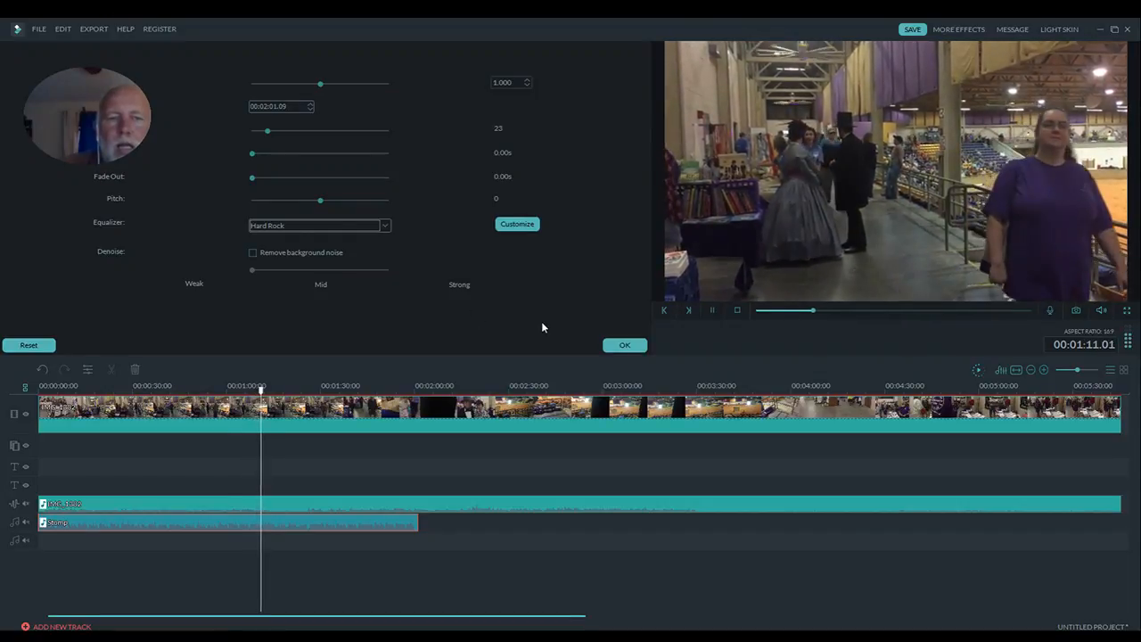
- Stop the playback, close the Stomp clip's settings, and save a snapshot of the video frame at about 1:22 to the media library
left_click(737, 309)
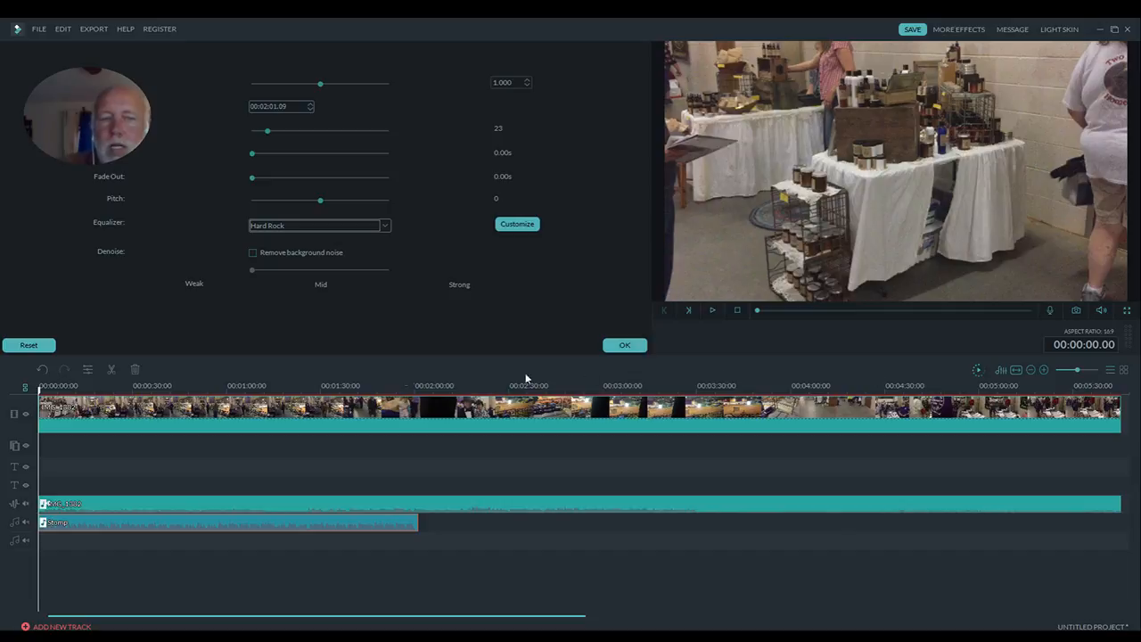
left_click_drag(40, 392, 298, 392)
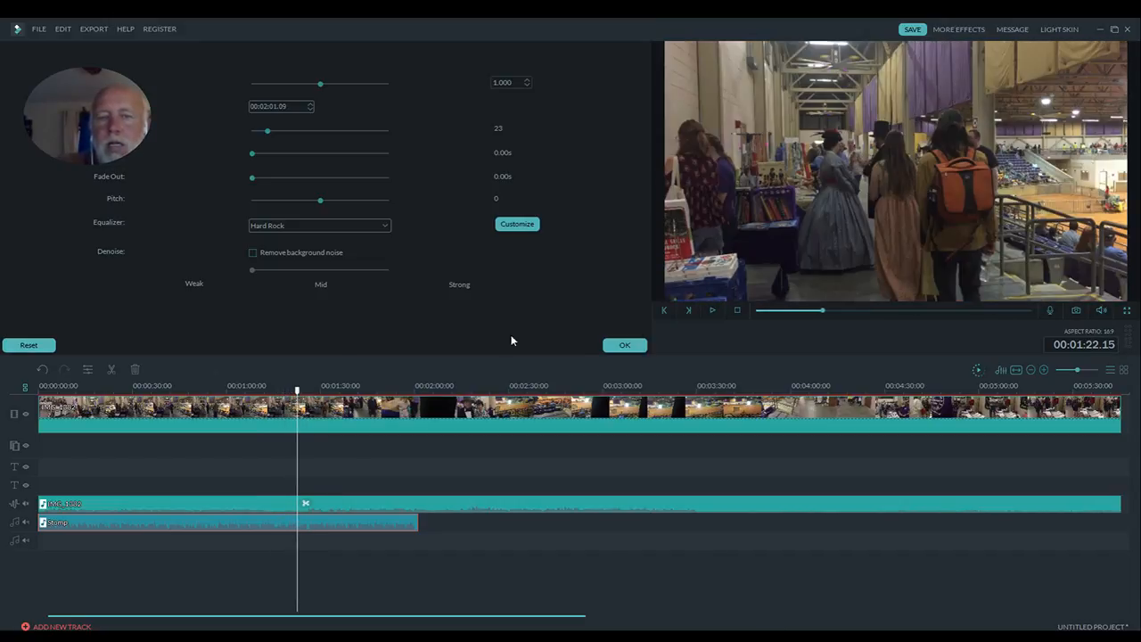
left_click(617, 346)
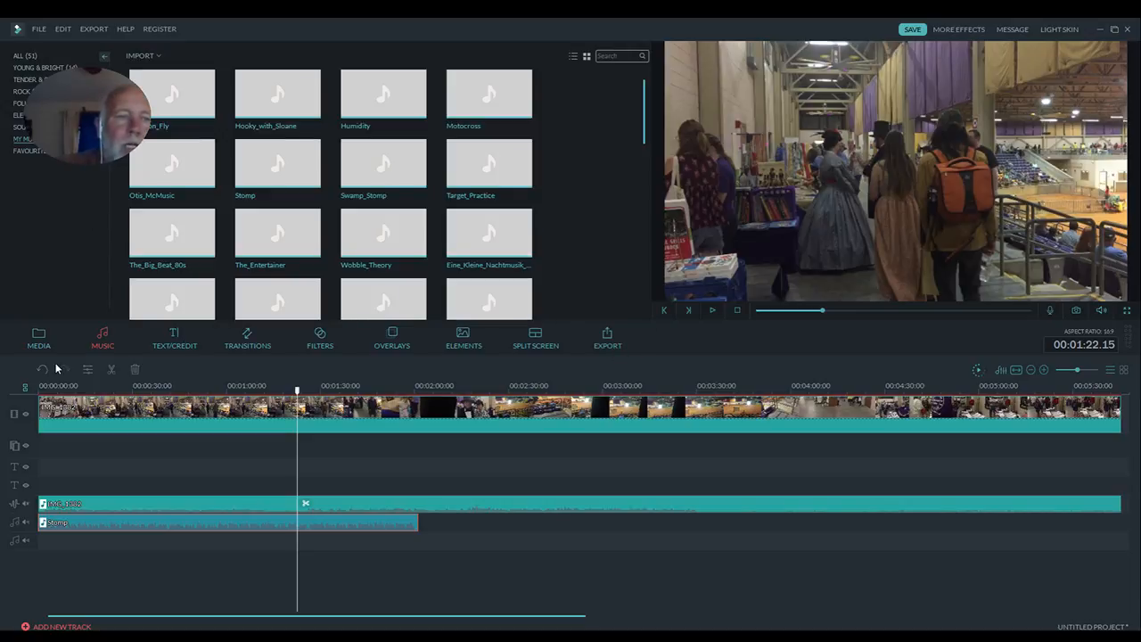
left_click(38, 343)
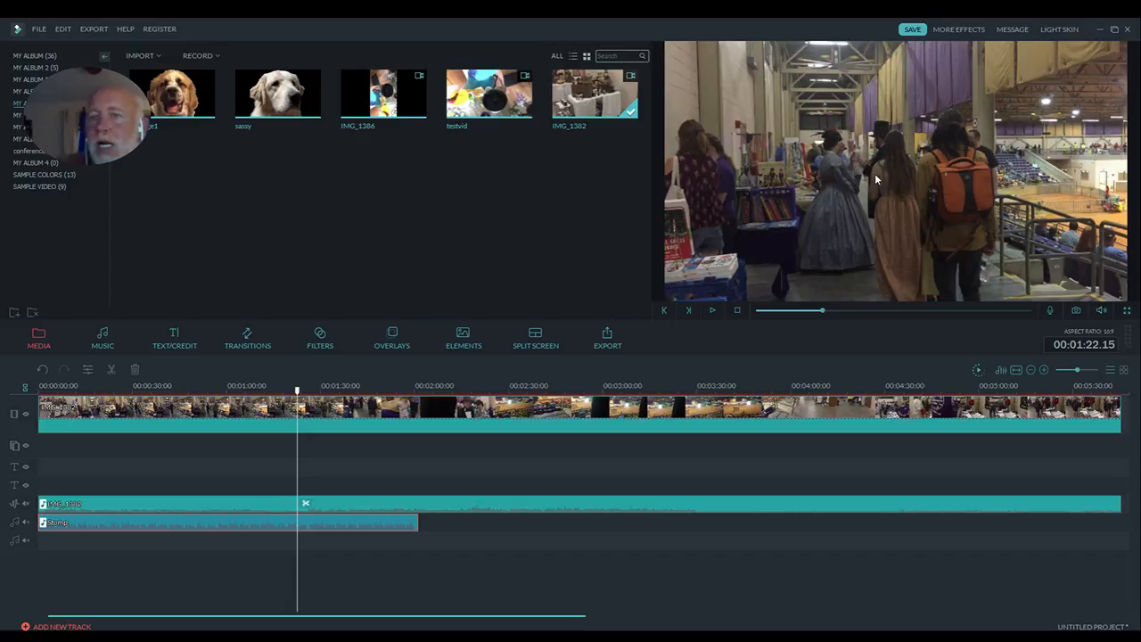
left_click(1077, 312)
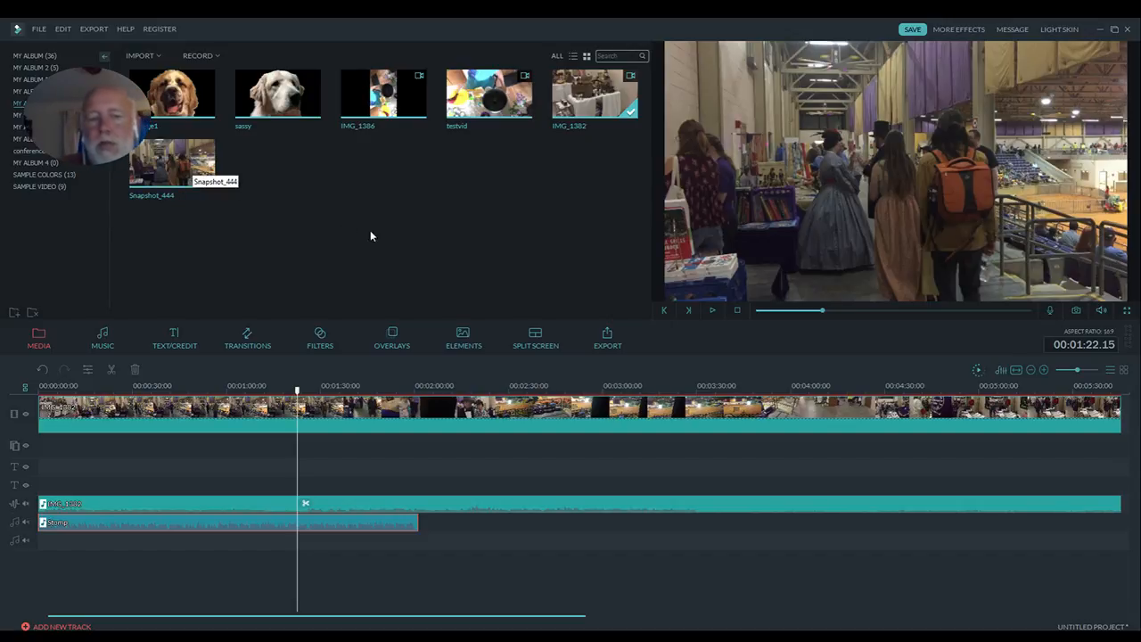
- Switch to File Explorer and open the Snapshot folder under Documents, Wondershare Filmora, UserSource
mouse_move(482, 637)
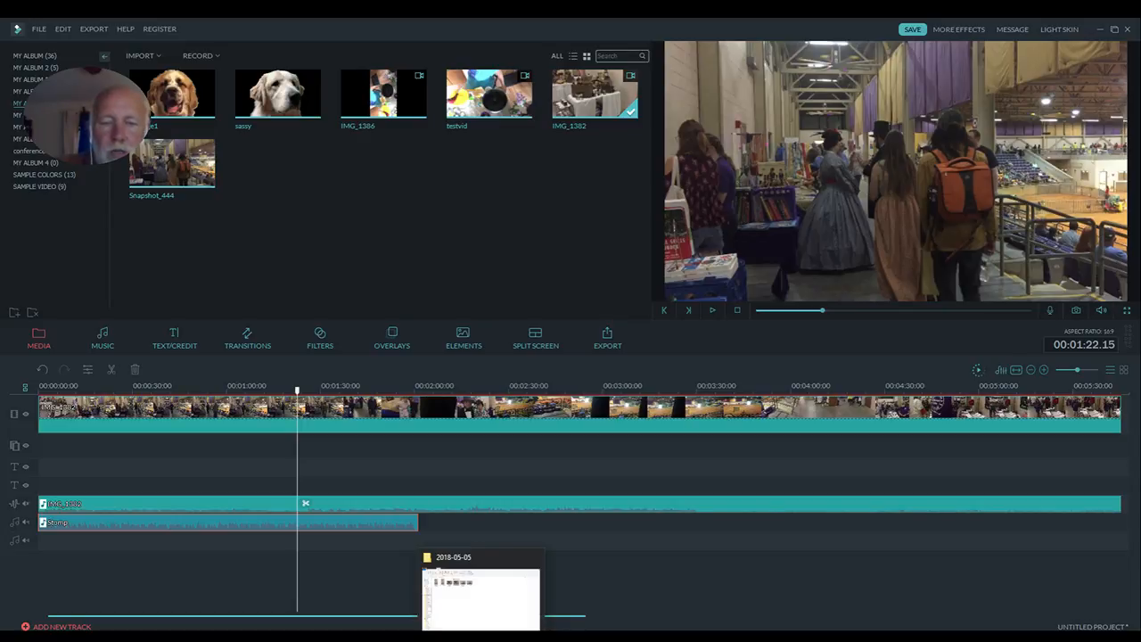
left_click(480, 597)
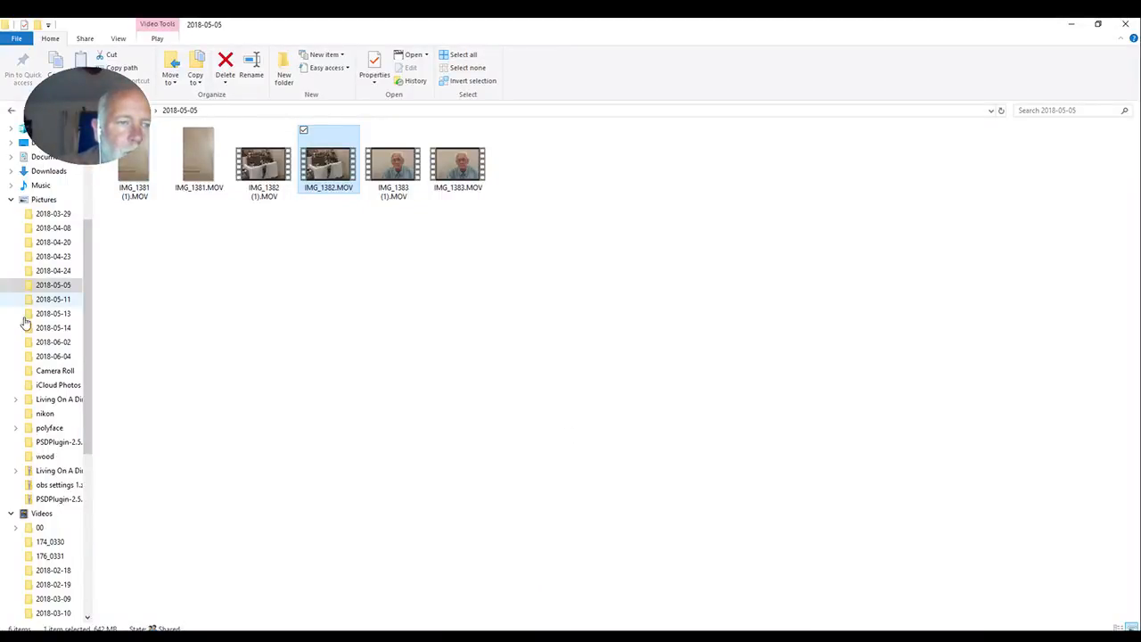
left_click_drag(88, 409, 94, 317)
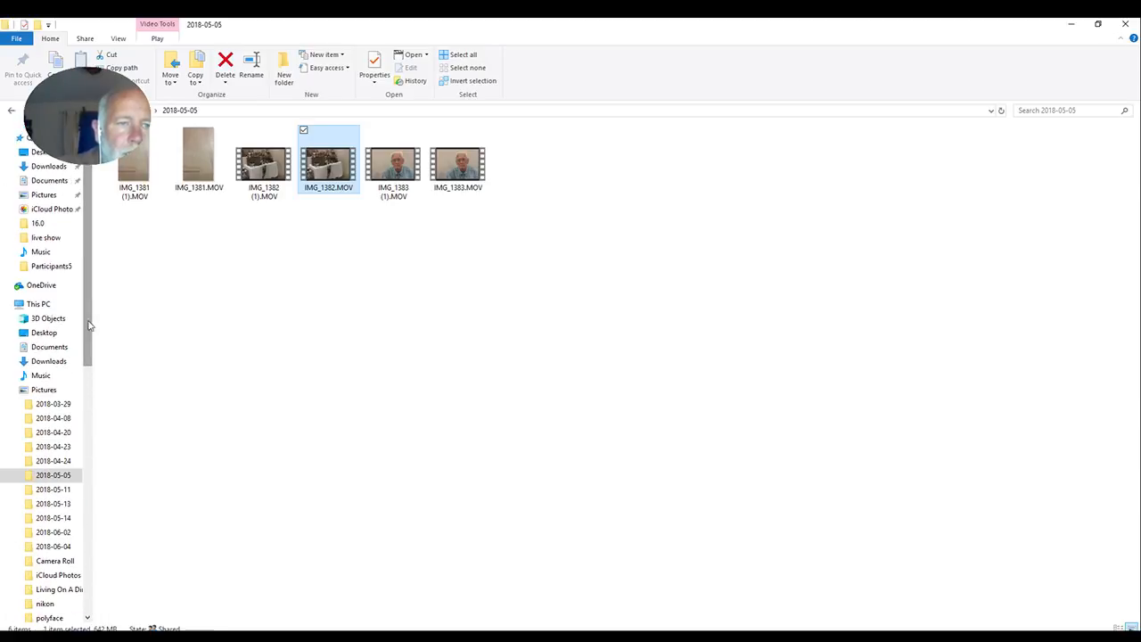
left_click(50, 348)
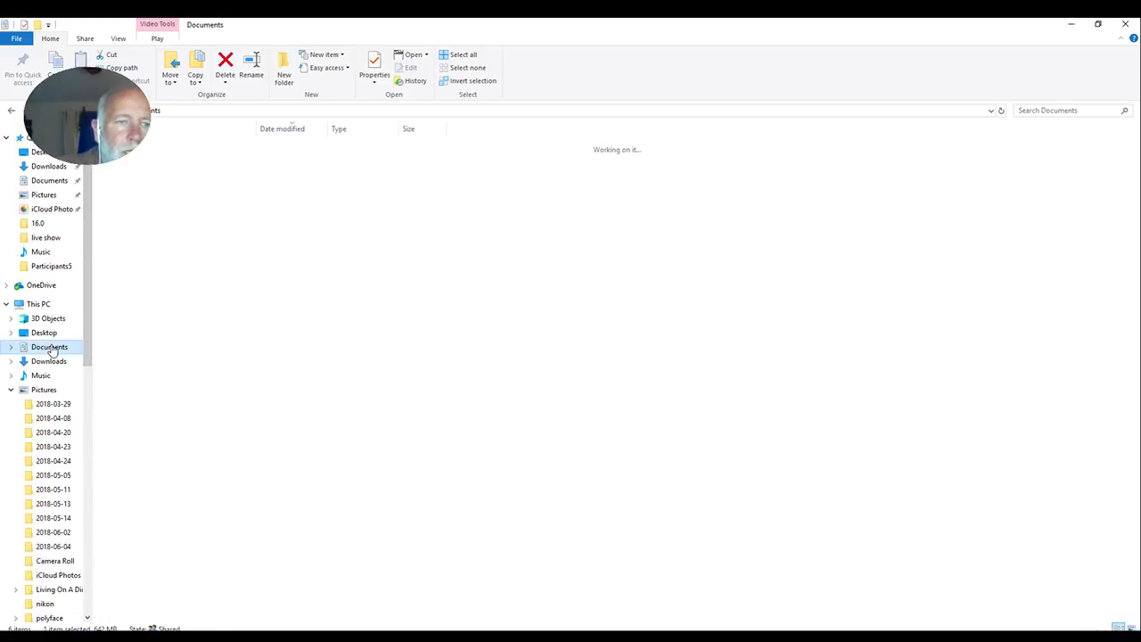
left_click(11, 346)
scroll(85, 356, "down", 3)
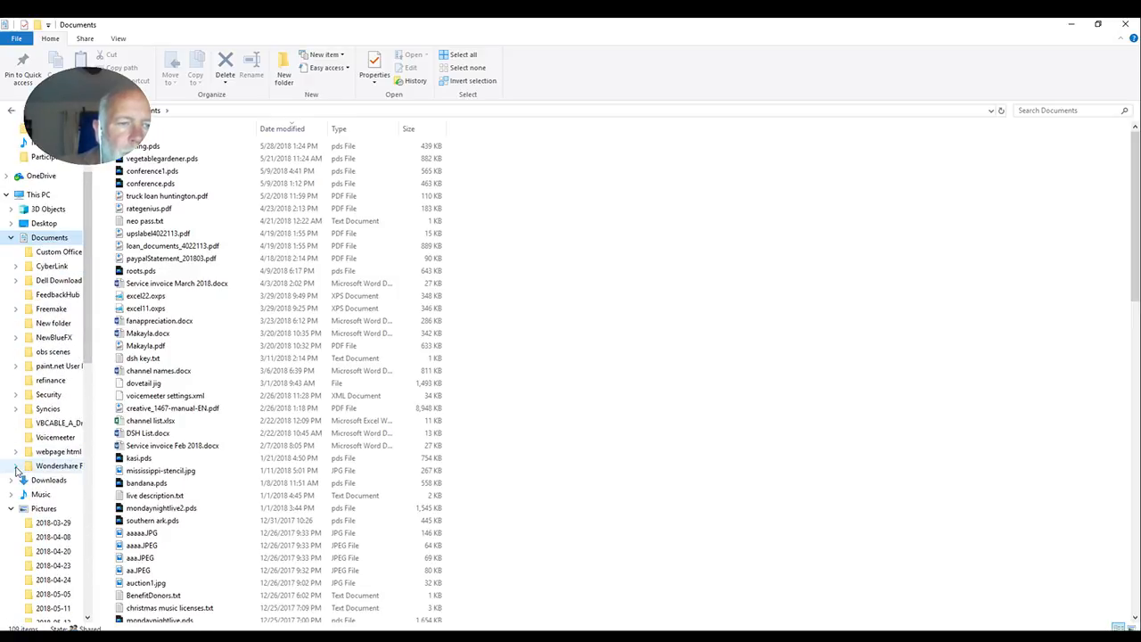
left_click(15, 465)
scroll(89, 290, "down", 5)
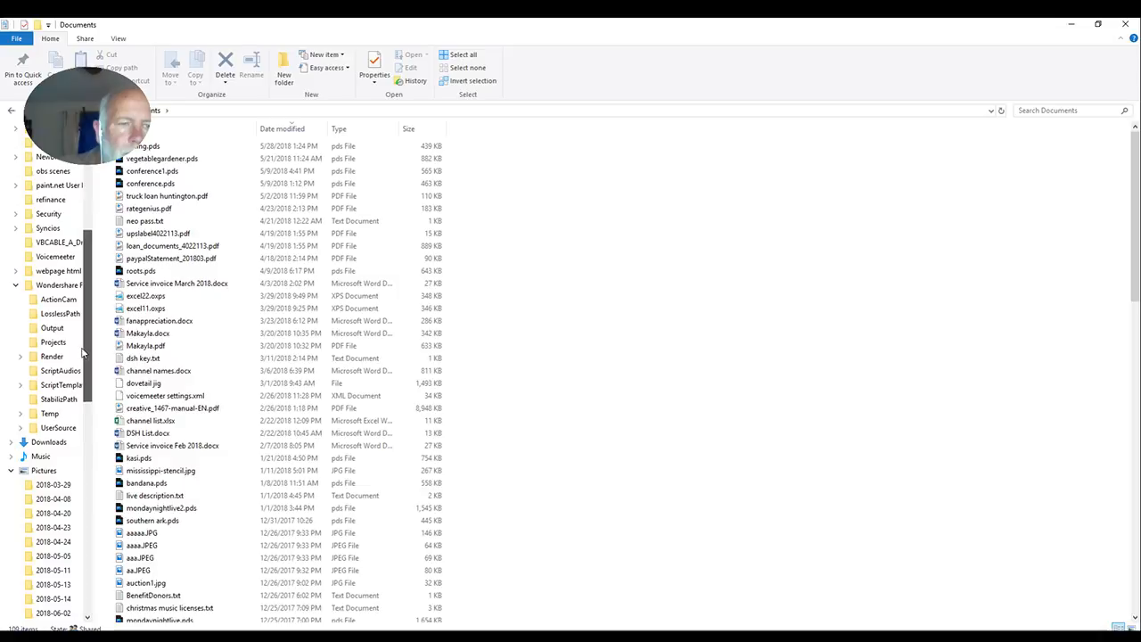
left_click(20, 429)
left_click(61, 485)
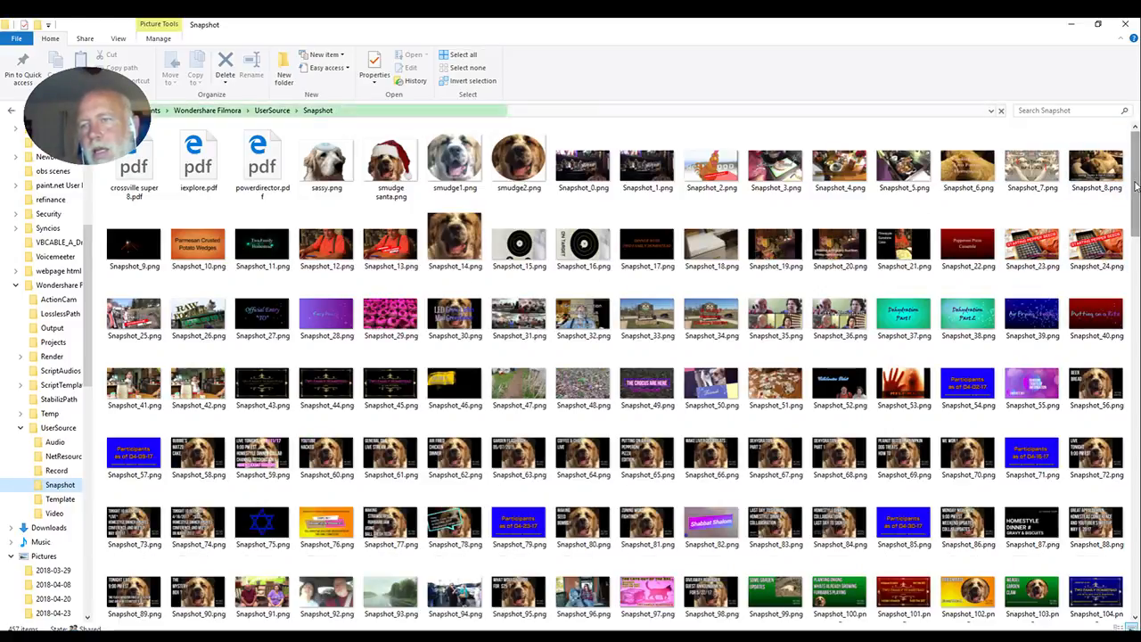
- Find Snapshot_444.png at the end of the Snapshot folder, view it in Photos, and close the viewer
scroll(1123, 191, "down", 10)
left_click_drag(1134, 453, 1130, 586)
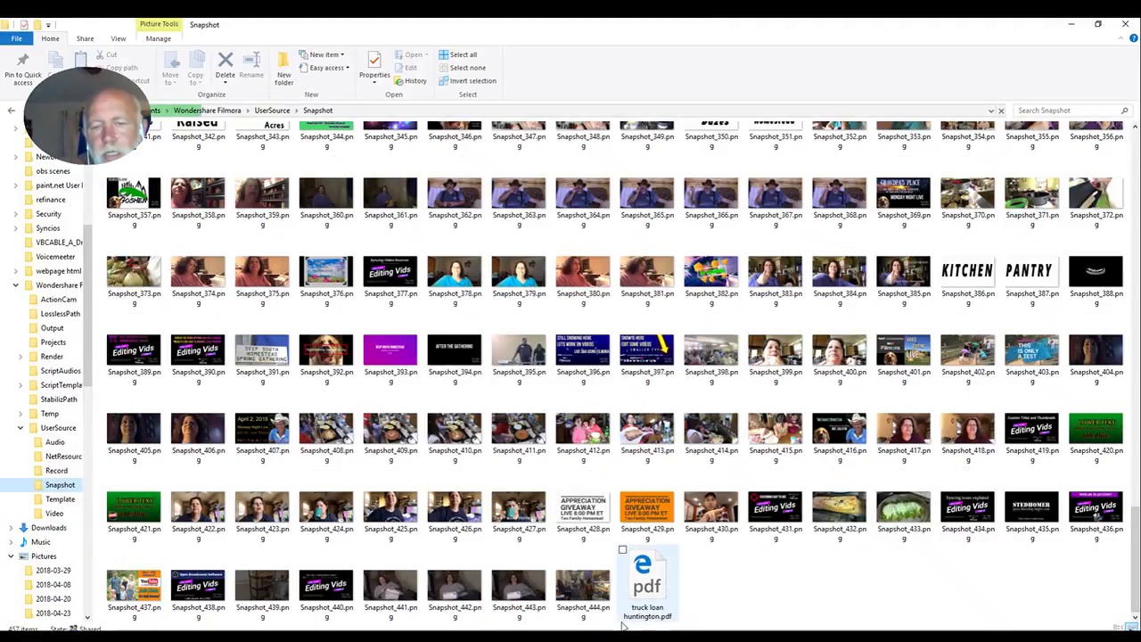
left_click(586, 593)
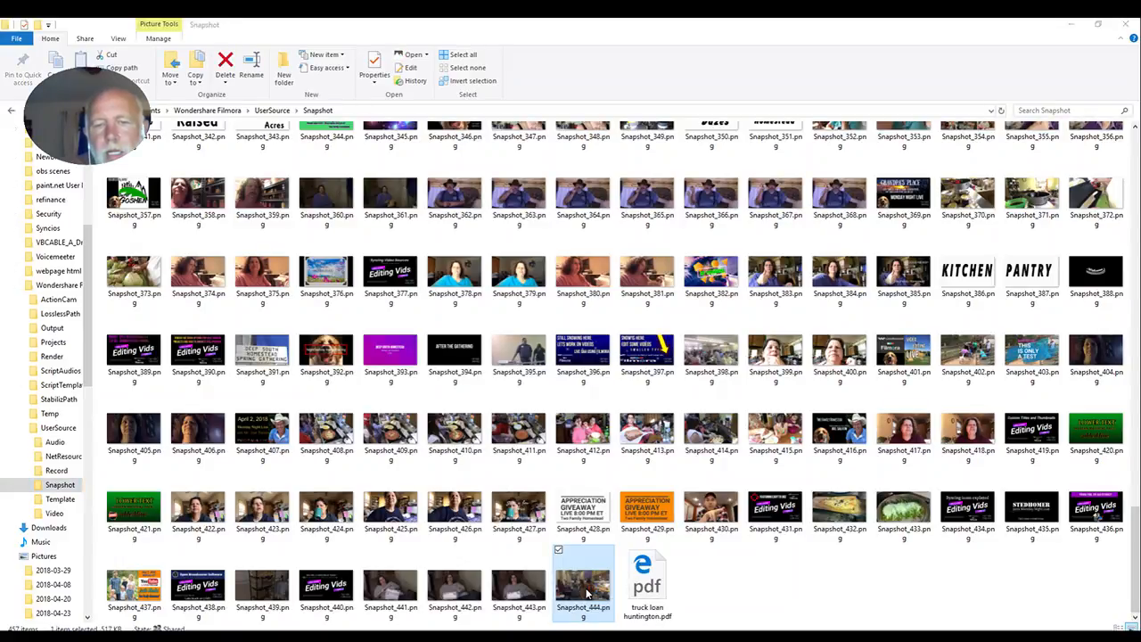
double_click(586, 592)
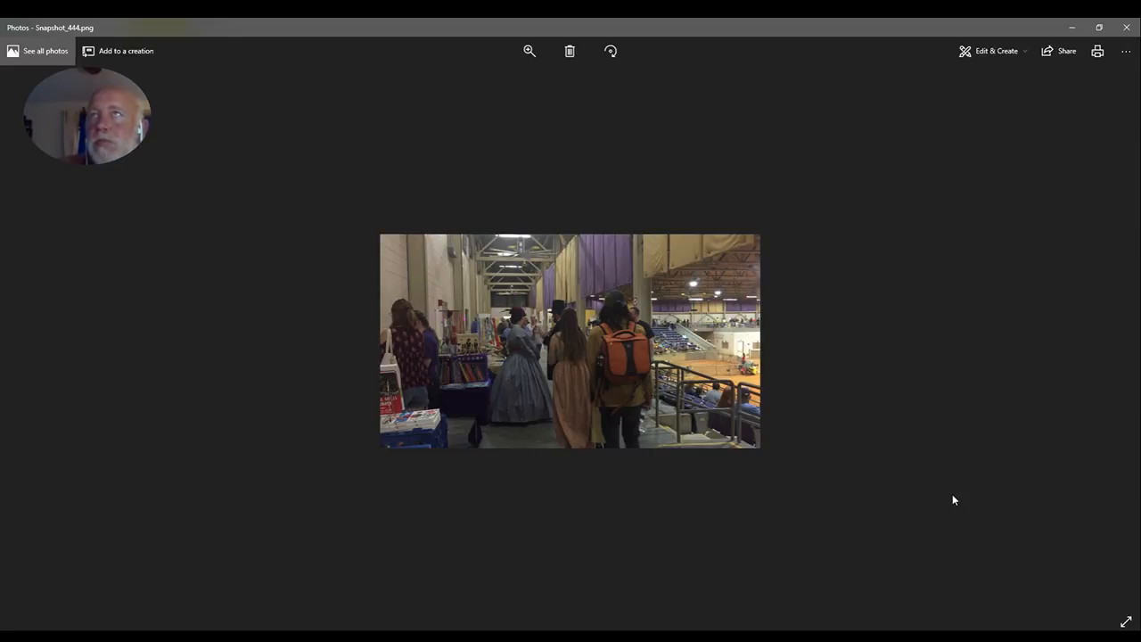
left_click(1127, 30)
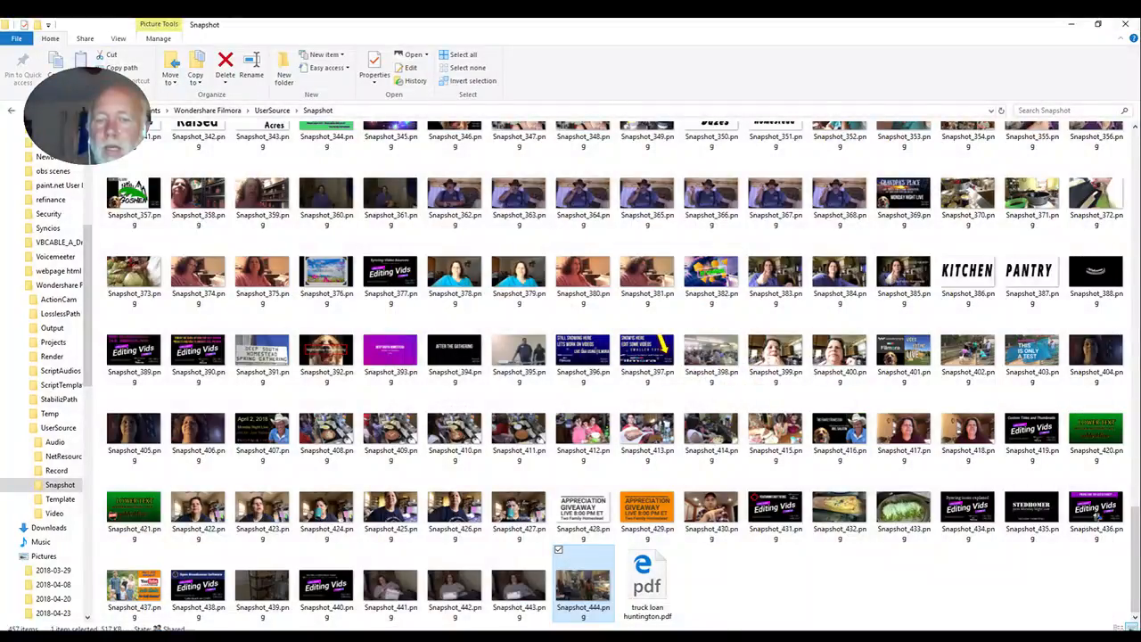
- Open Snapshot_444.png in paint.net, close it without edits, and close File Explorer to return to Filmora
right_click(582, 586)
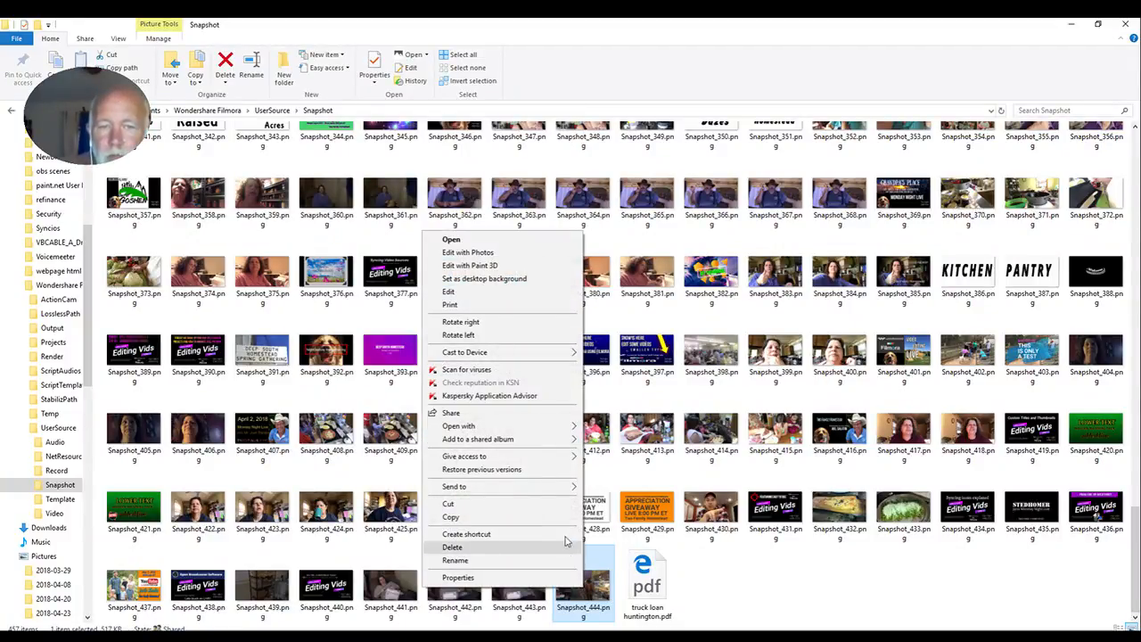
mouse_move(556, 462)
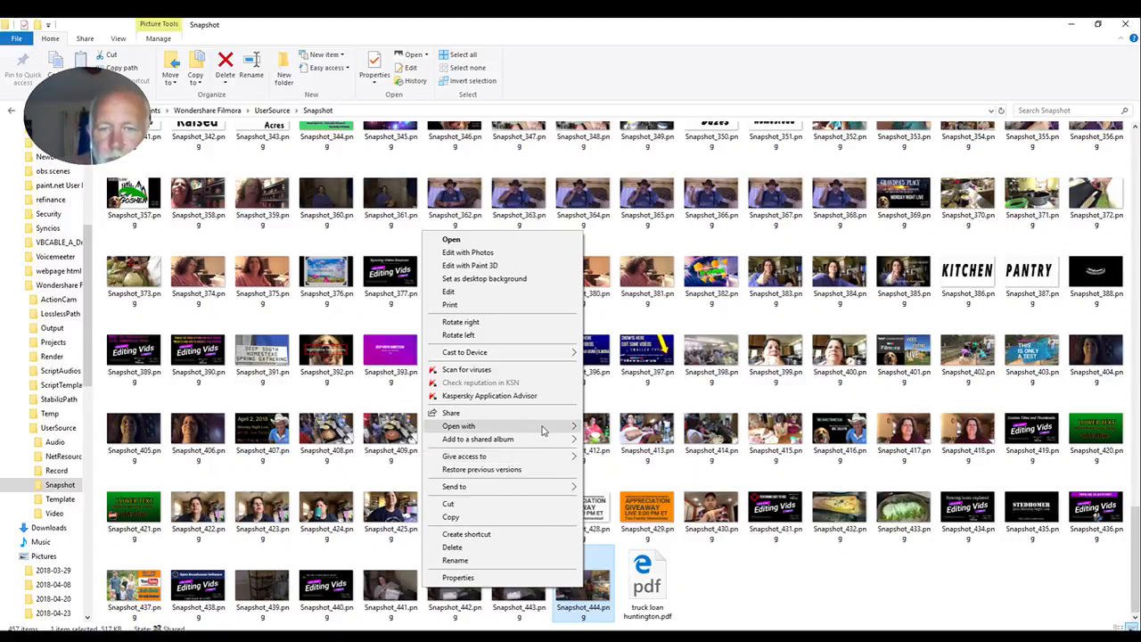
mouse_move(544, 430)
left_click(659, 471)
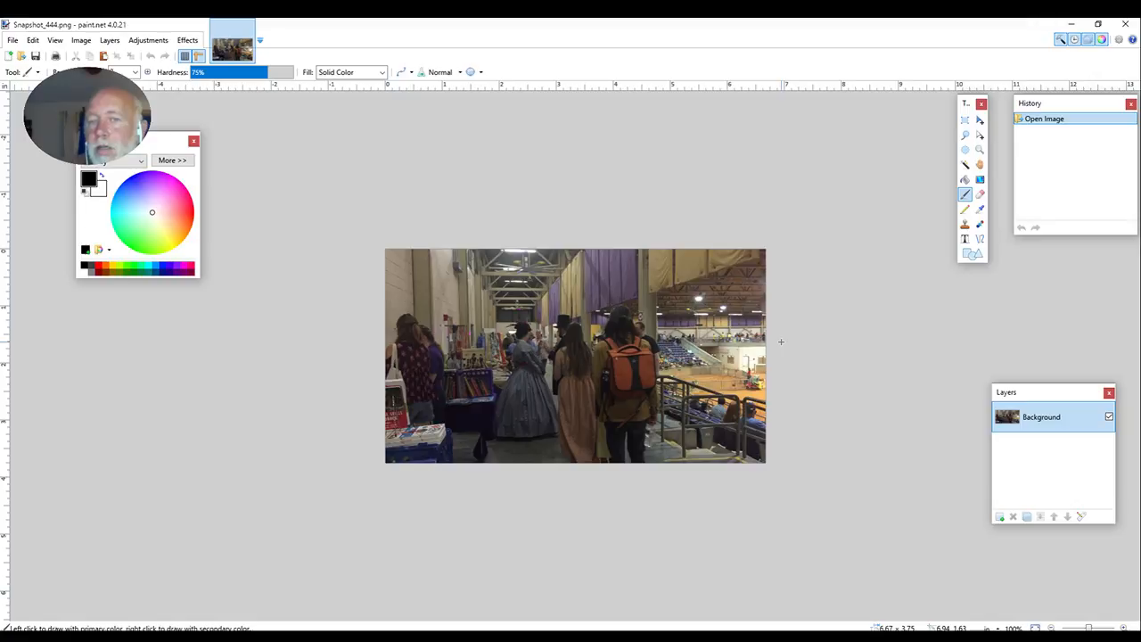
left_click(1128, 24)
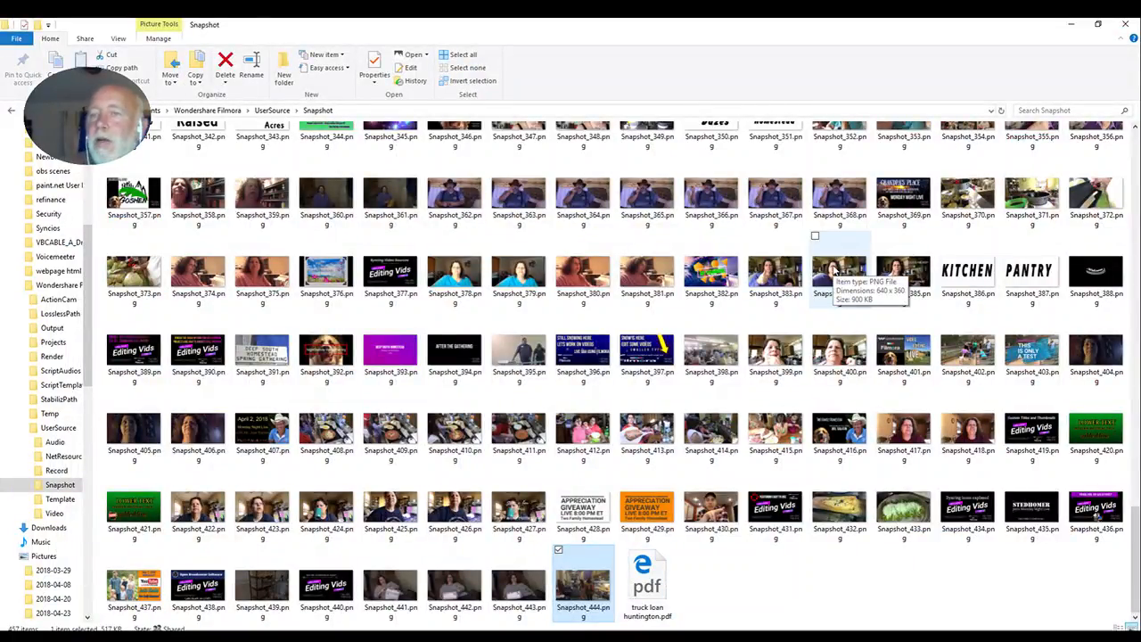
left_click(1128, 25)
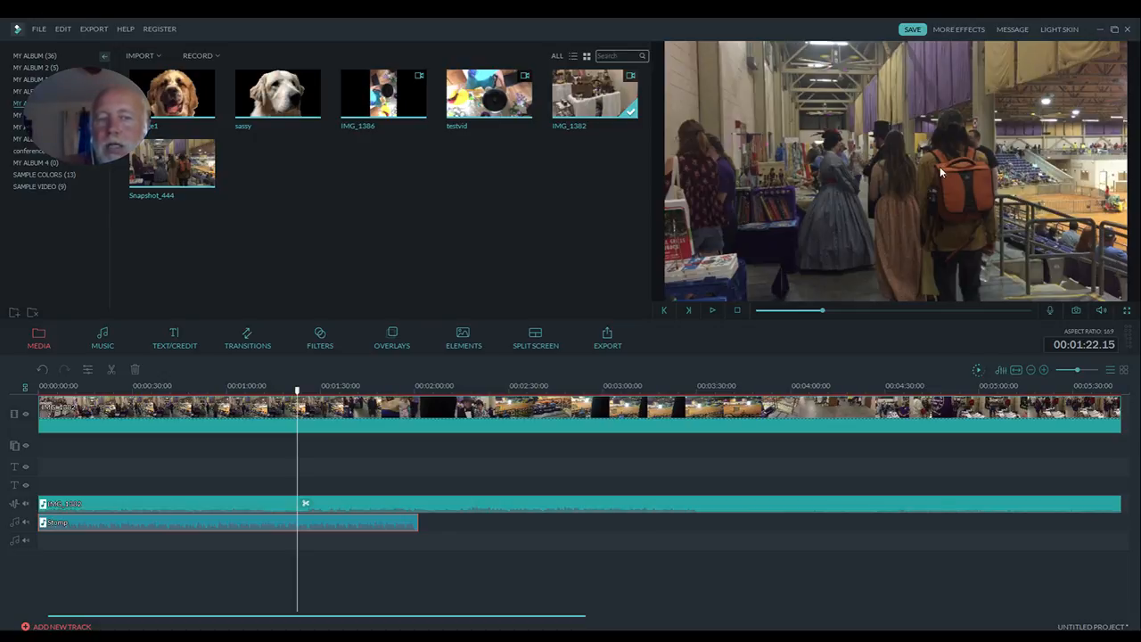
- Add Title 14 from the Titles category to the text track and move it to start at about 1:20
left_click(174, 342)
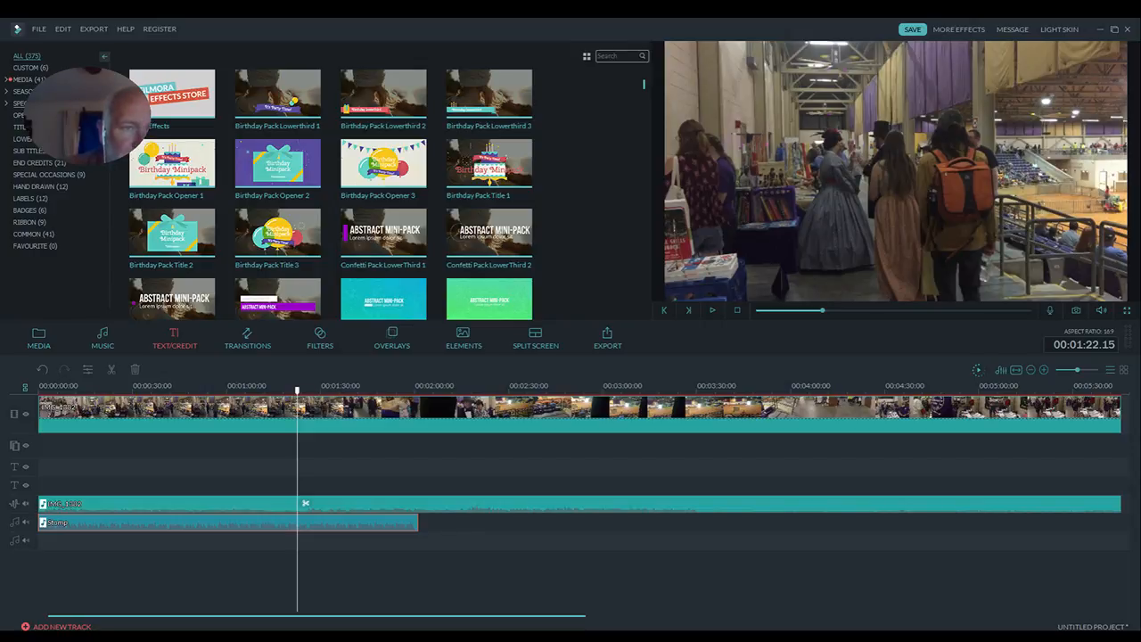
left_click(29, 128)
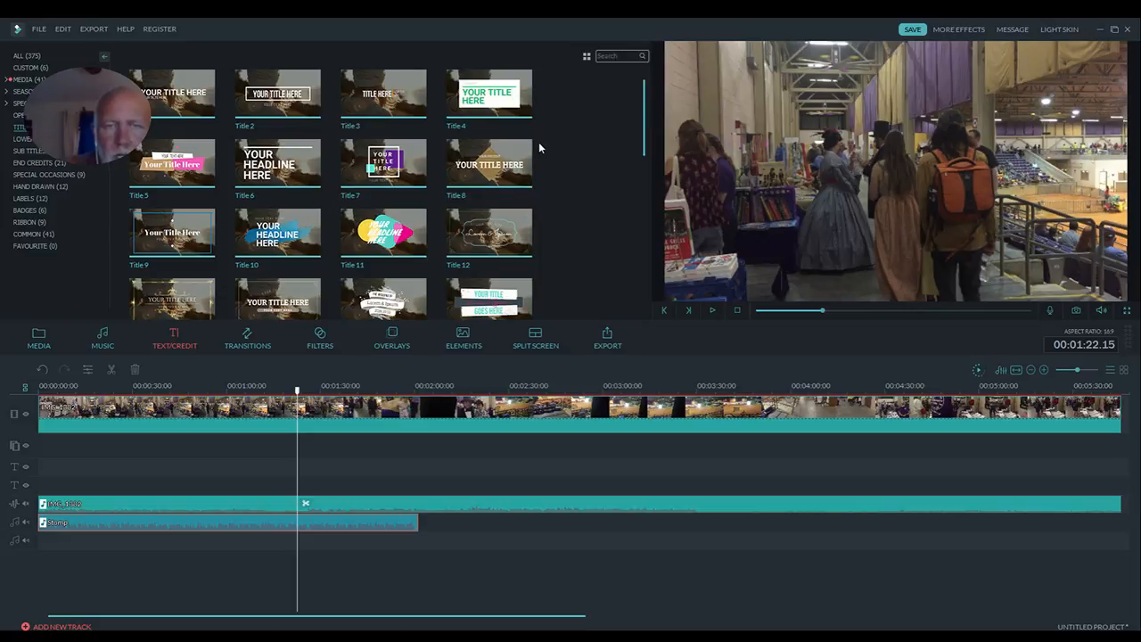
left_click_drag(646, 119, 632, 180)
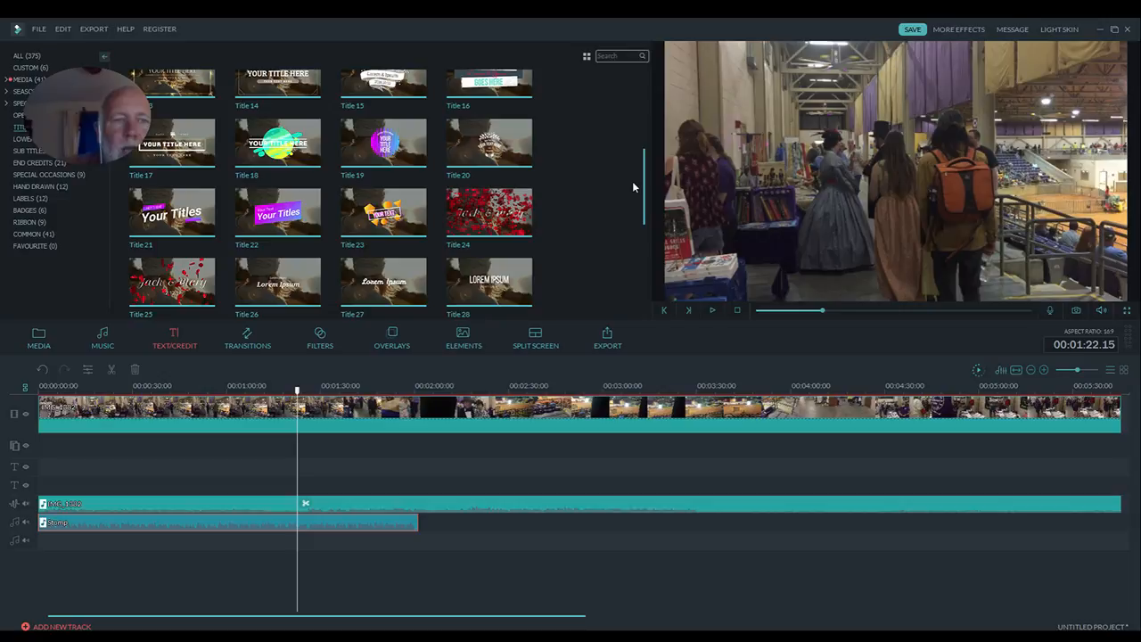
left_click_drag(633, 183, 627, 158)
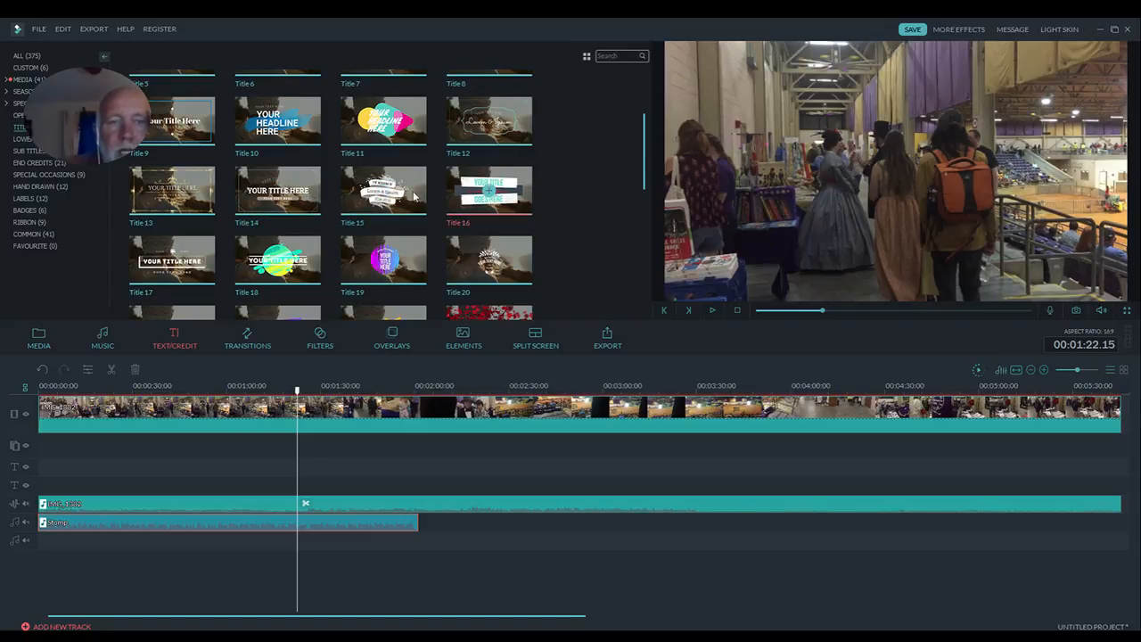
left_click(278, 191)
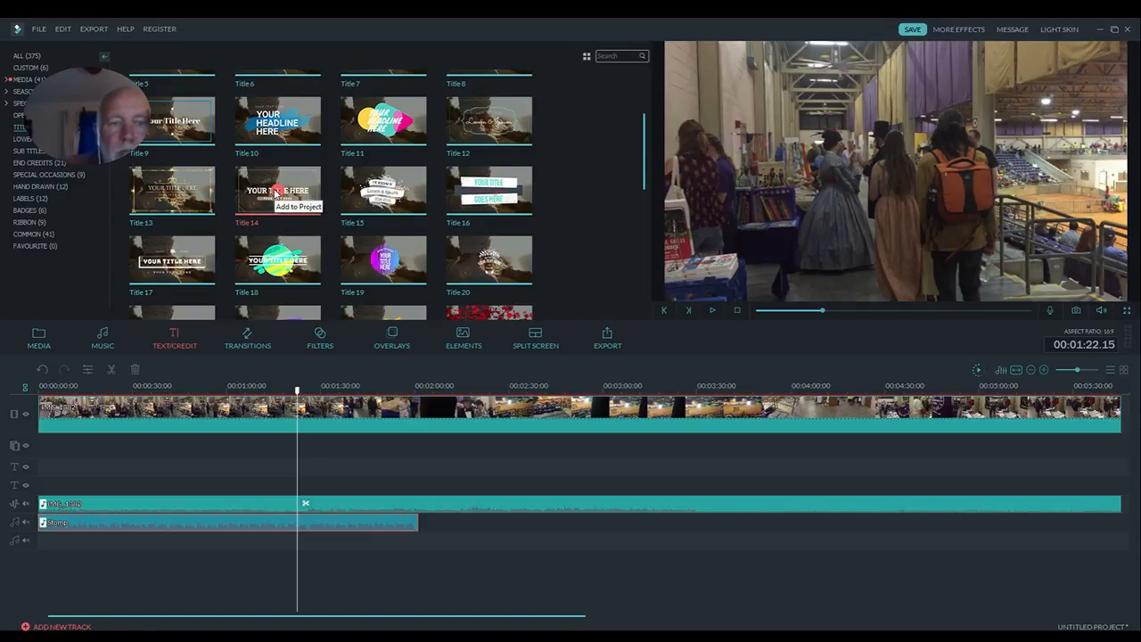
left_click(279, 192)
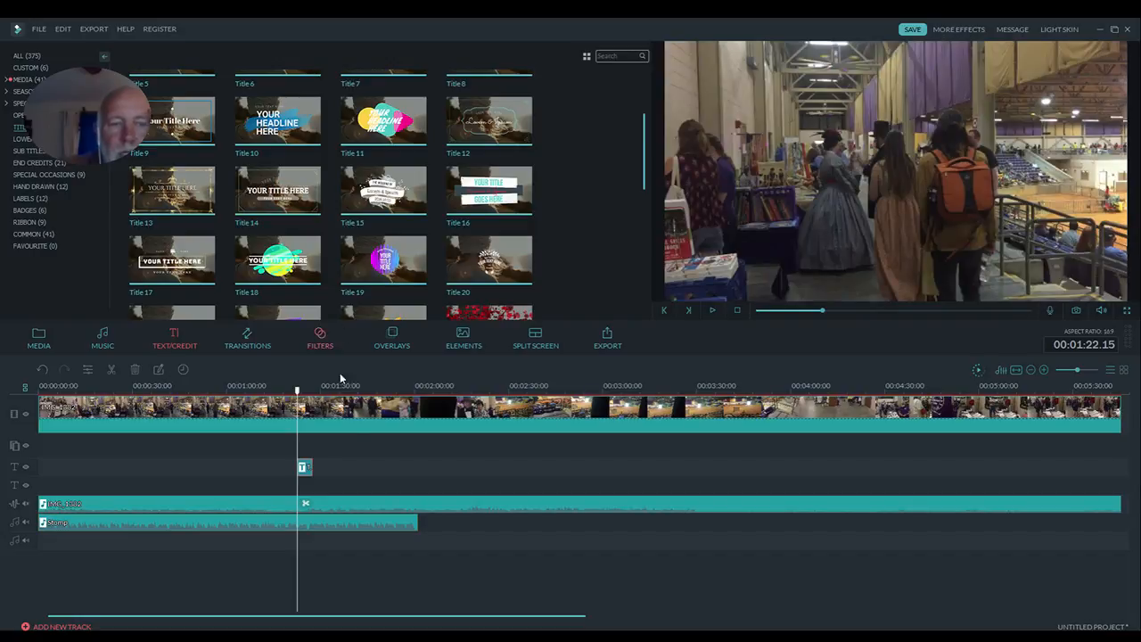
left_click(304, 468)
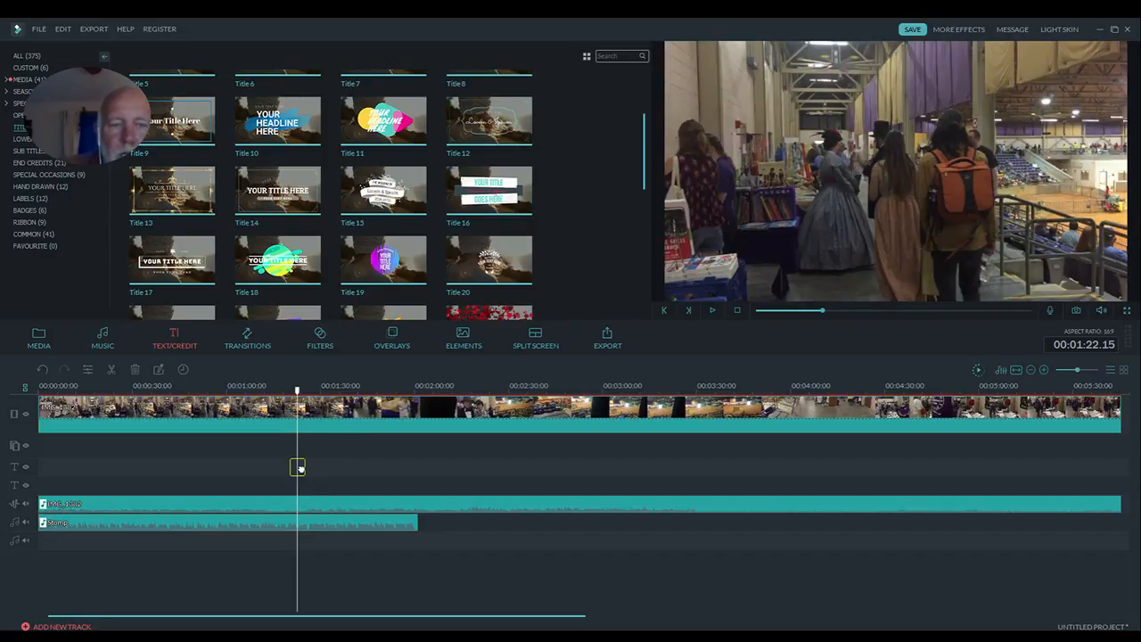
left_click_drag(300, 468, 301, 467)
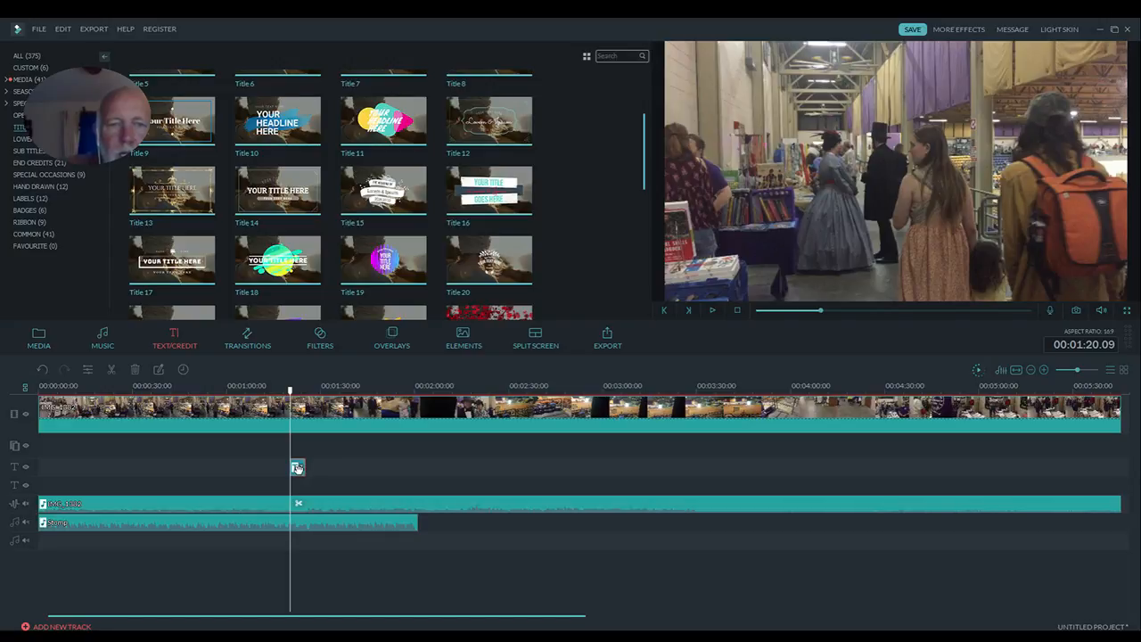
- Open the title clip in the advanced text editor and change its upper curved text to "Just a sample"
double_click(297, 468)
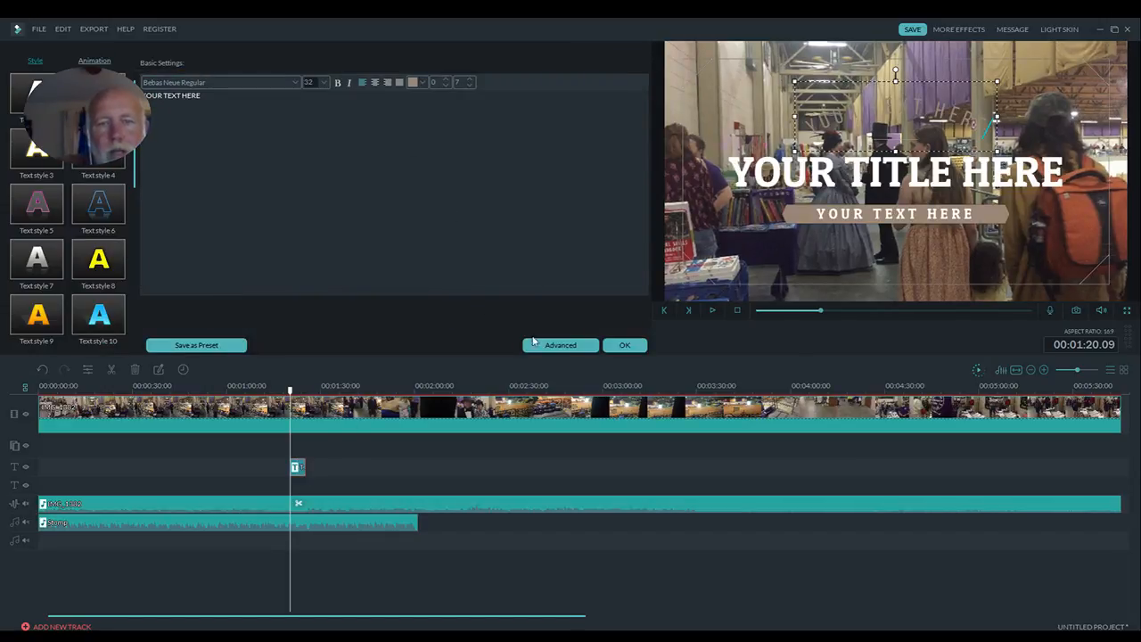
left_click(560, 345)
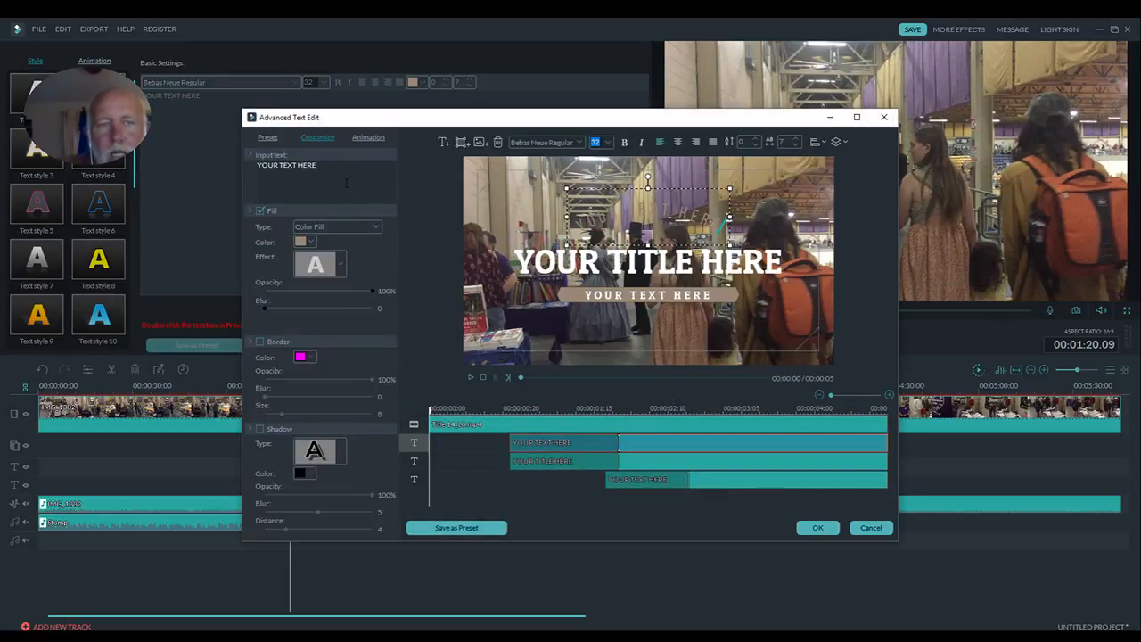
left_click_drag(328, 165, 223, 179)
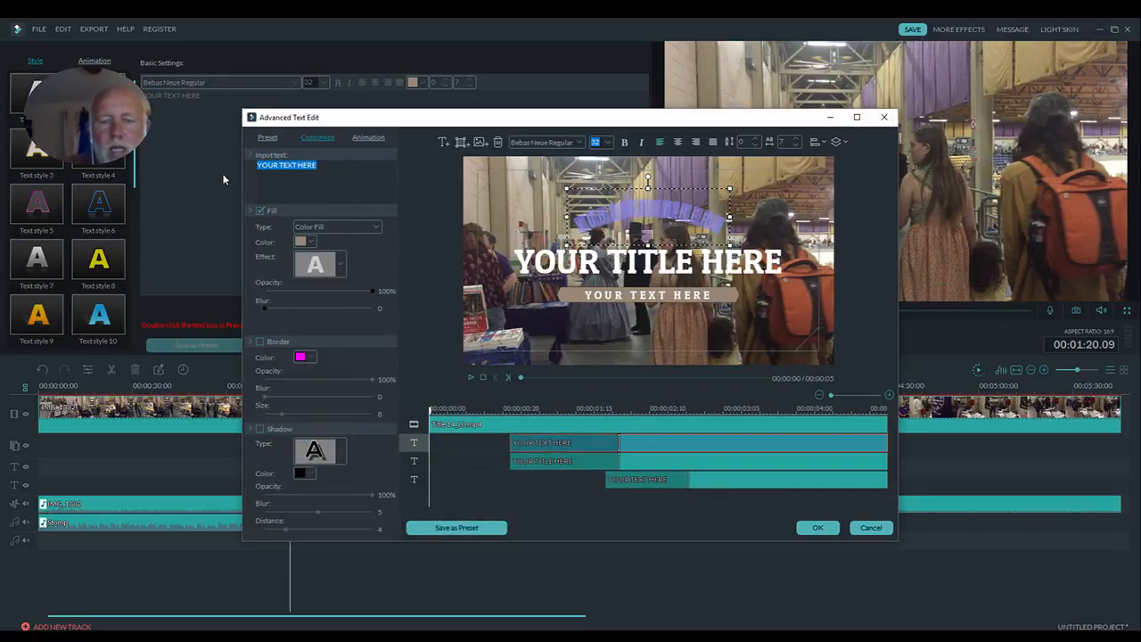
type("Just")
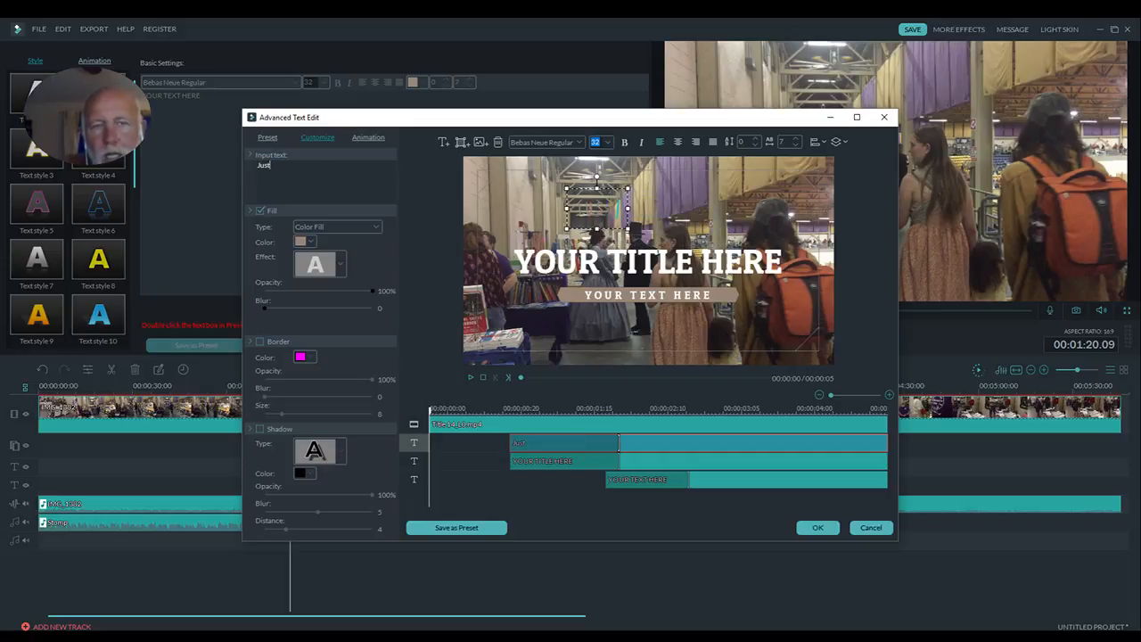
type(" a s")
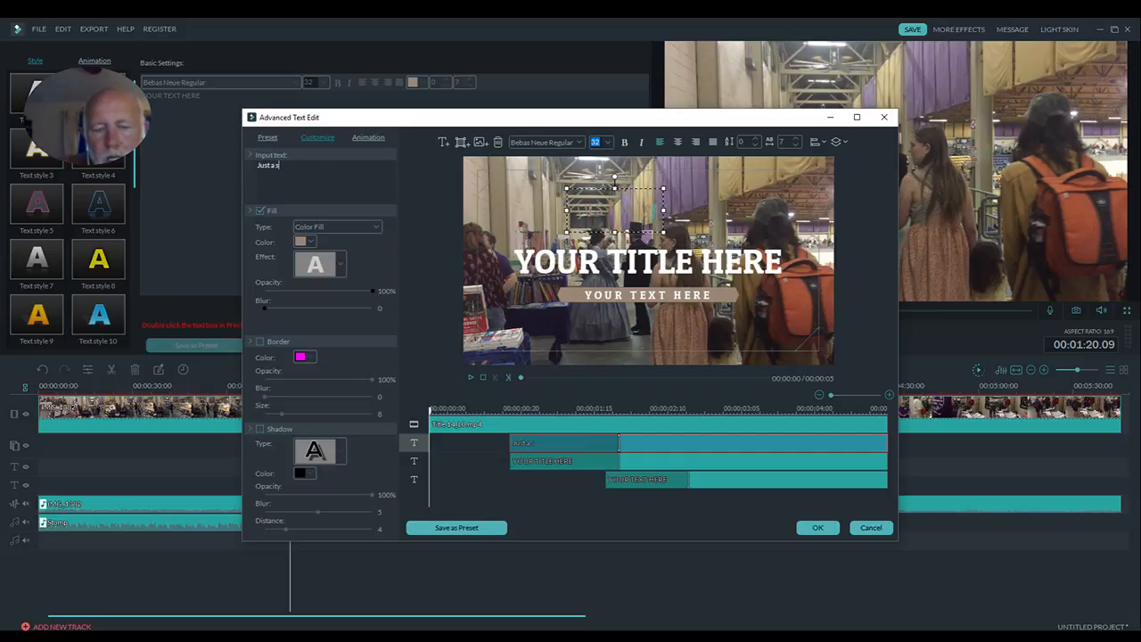
type("ample")
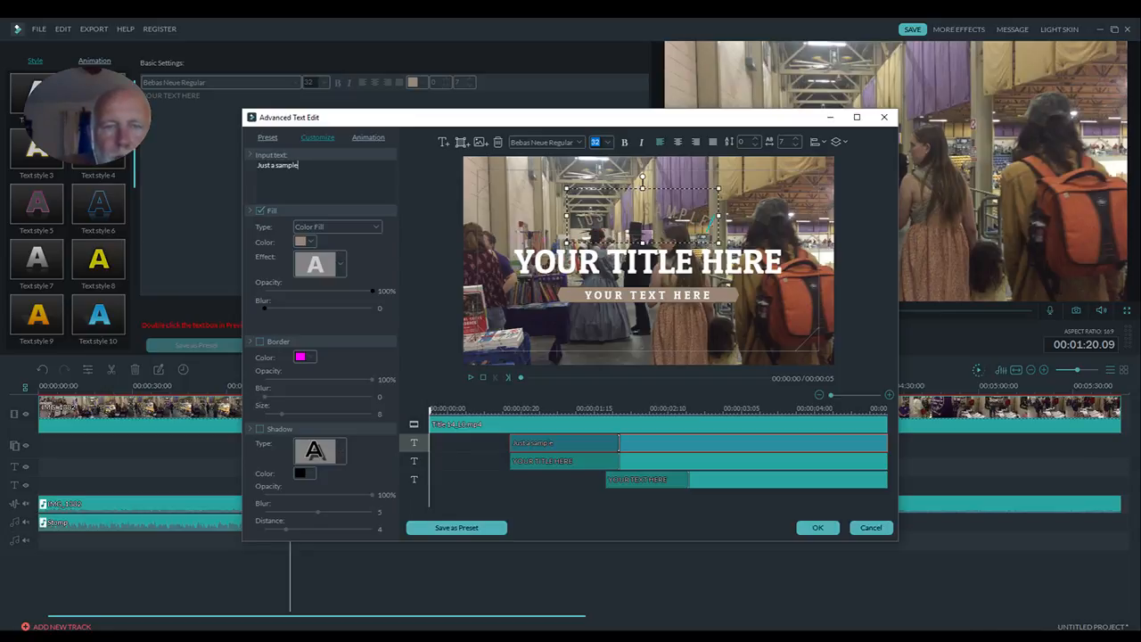
- Give the curved "Just a sample" text a black fill and a magenta border of size 35
left_click(311, 241)
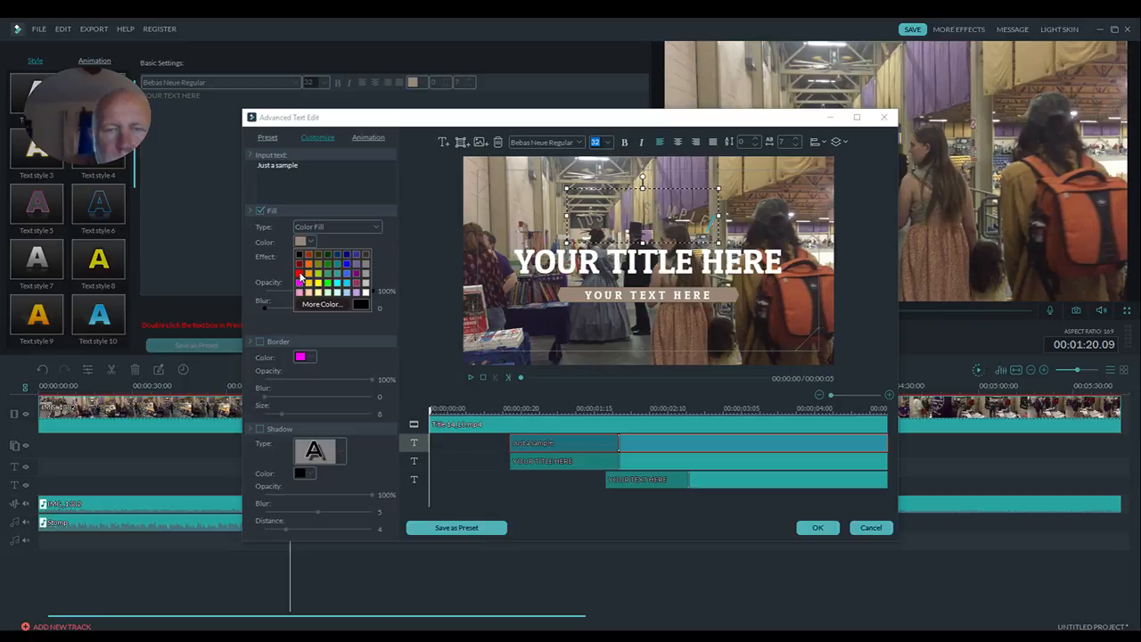
left_click(299, 275)
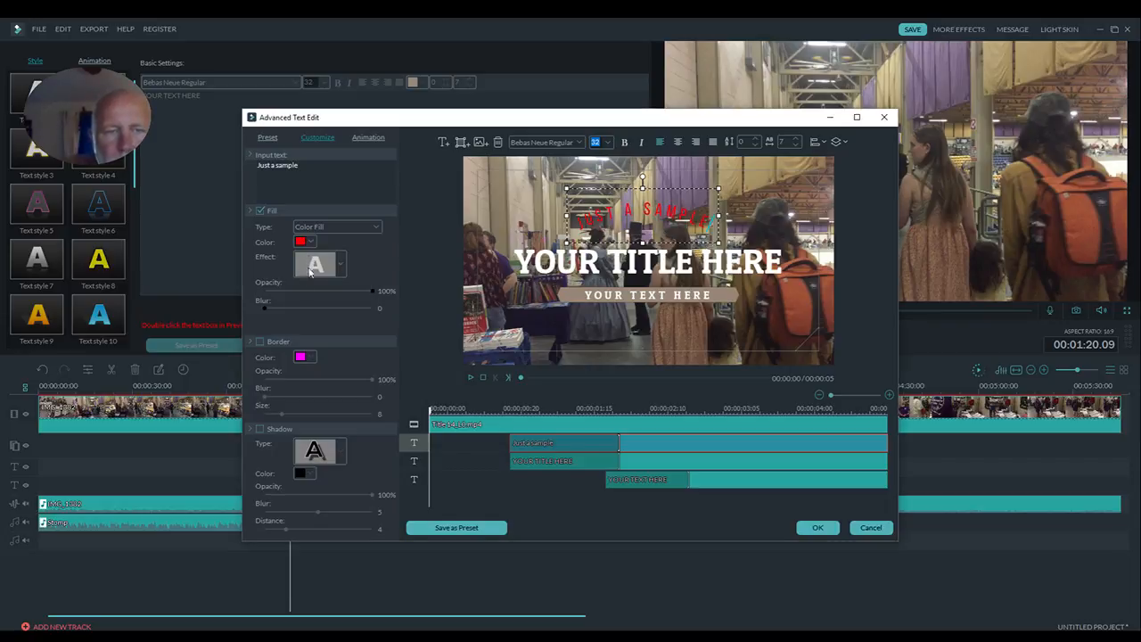
left_click(260, 344)
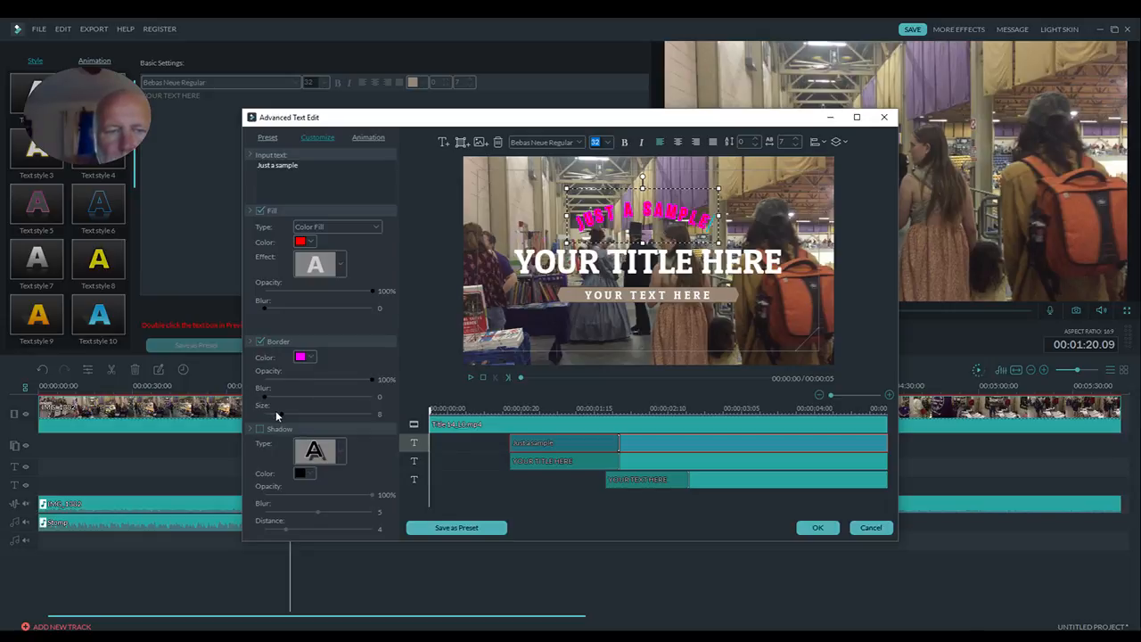
left_click_drag(278, 411, 339, 408)
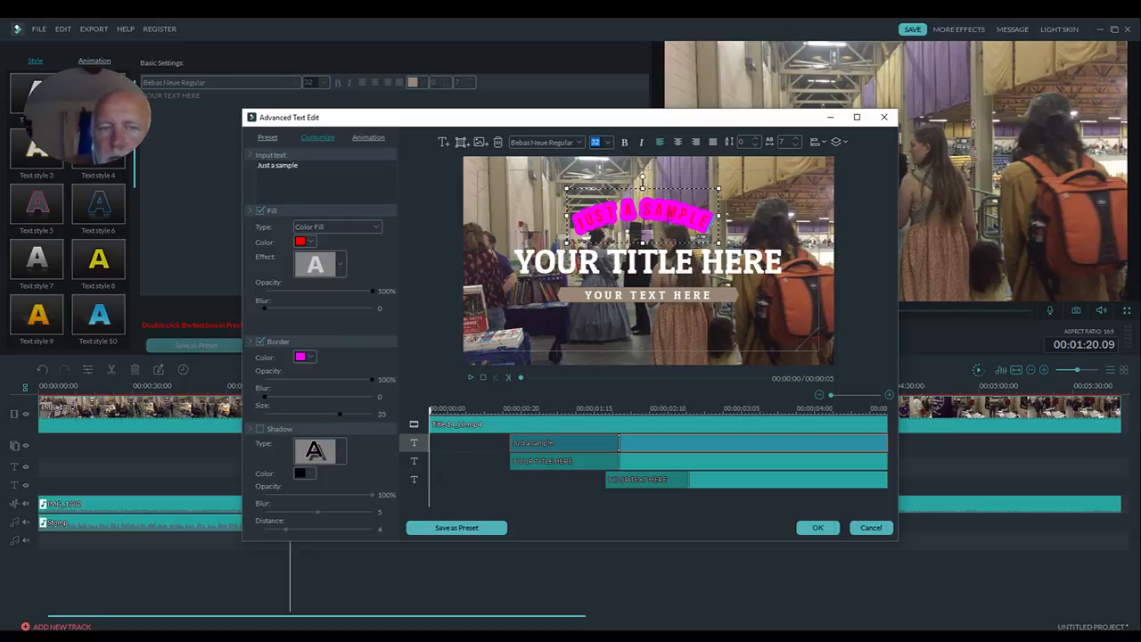
left_click(312, 242)
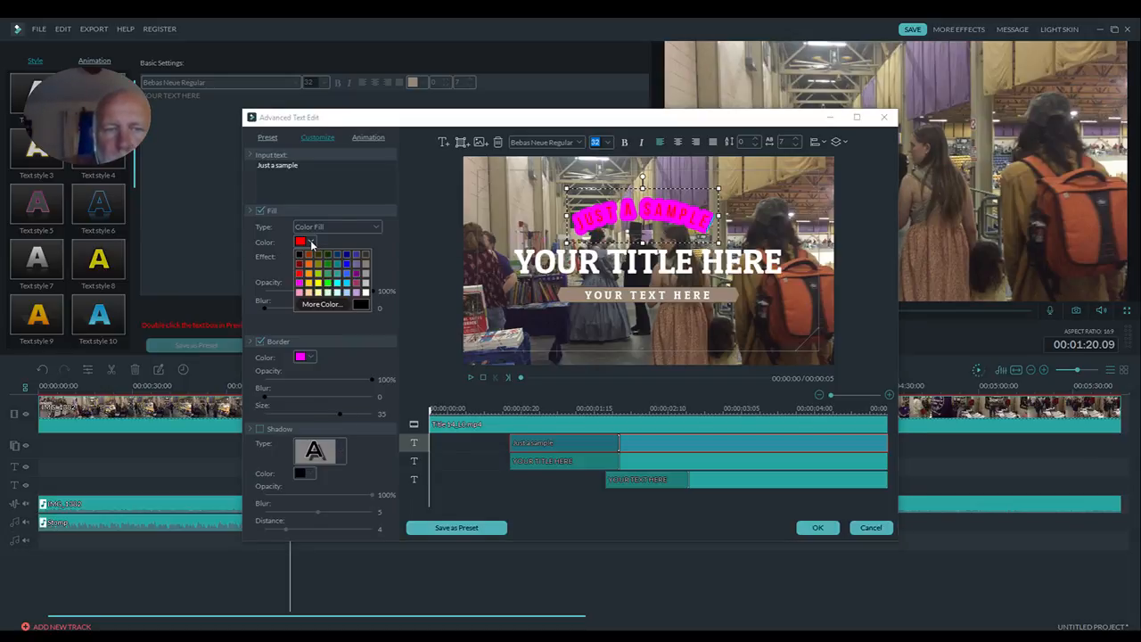
left_click(300, 256)
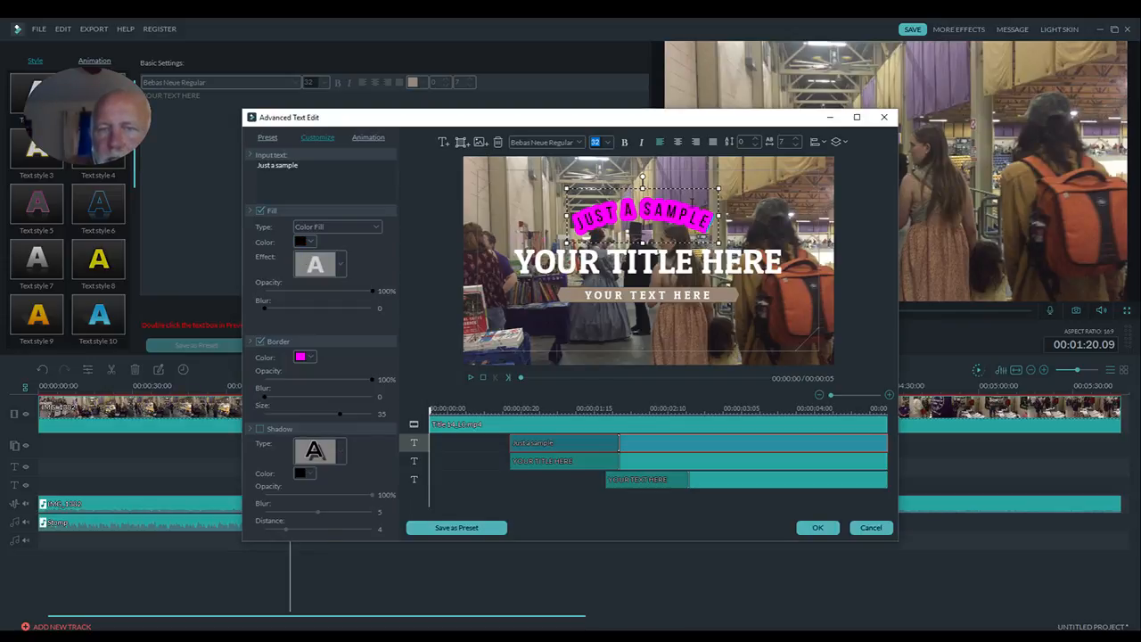
- Replace the main title text with "test 123" and center it between the curved text and the lower banner
left_click(694, 256)
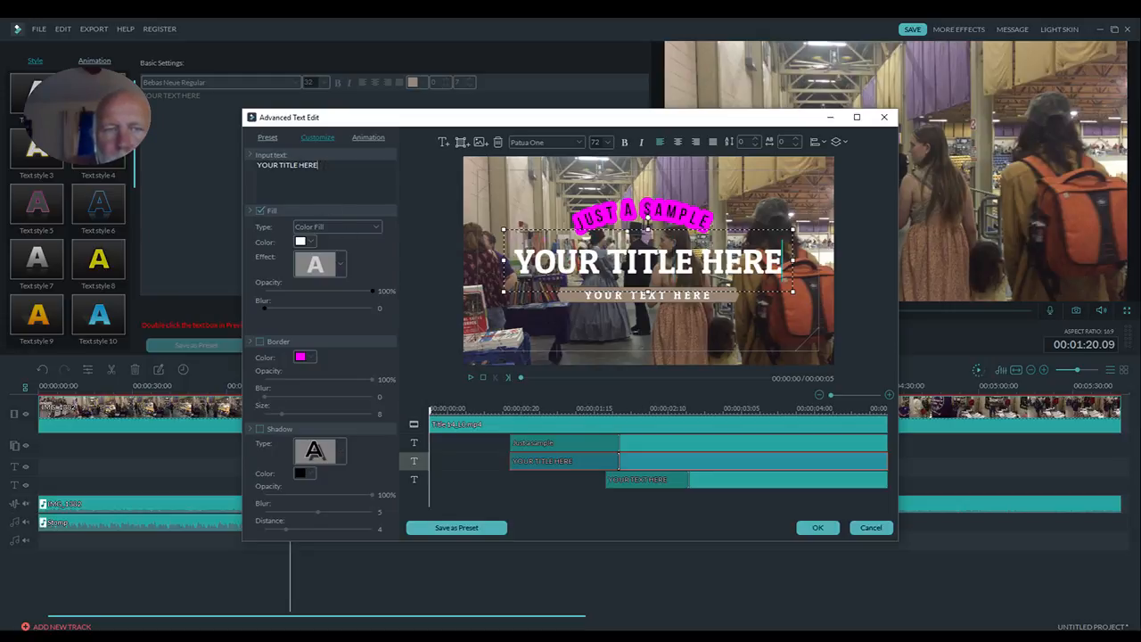
left_click_drag(319, 165, 246, 166)
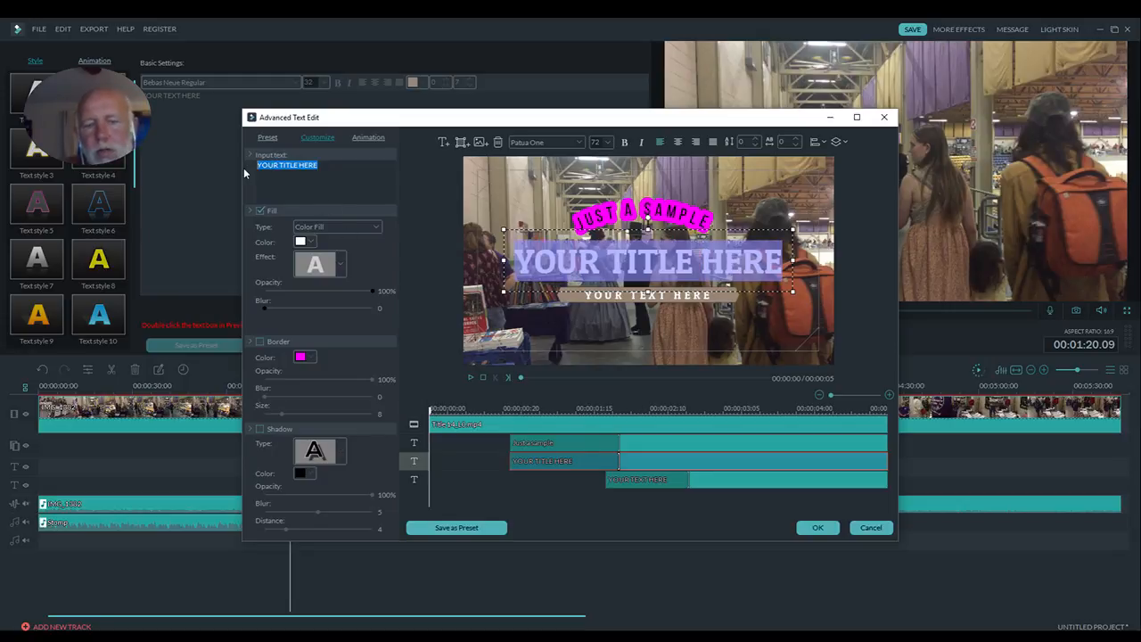
type("test")
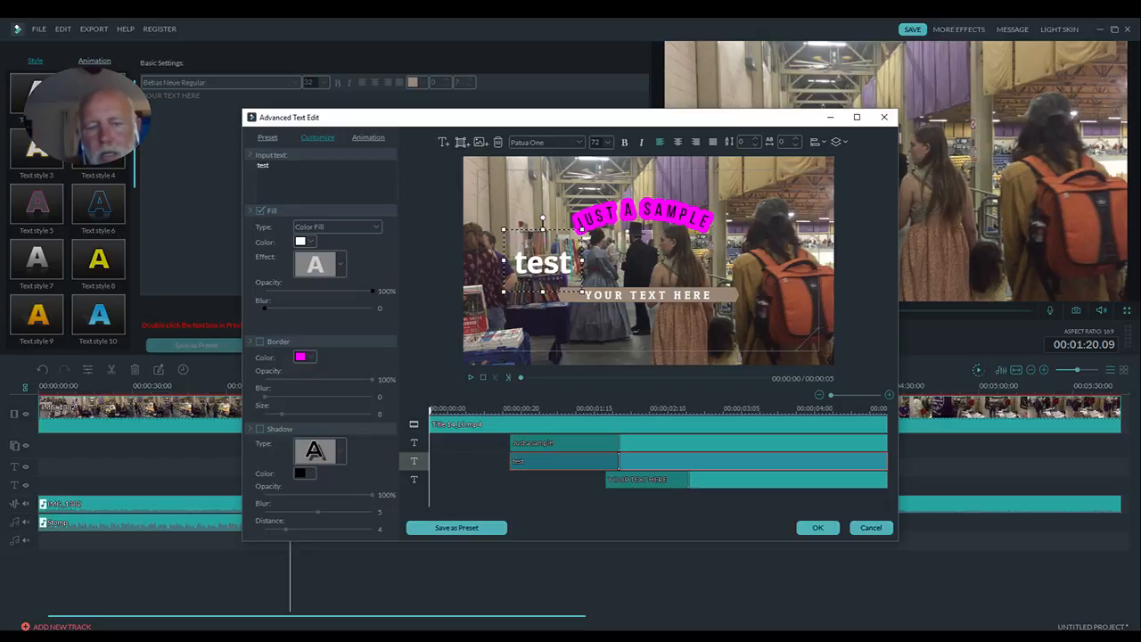
type(" 123")
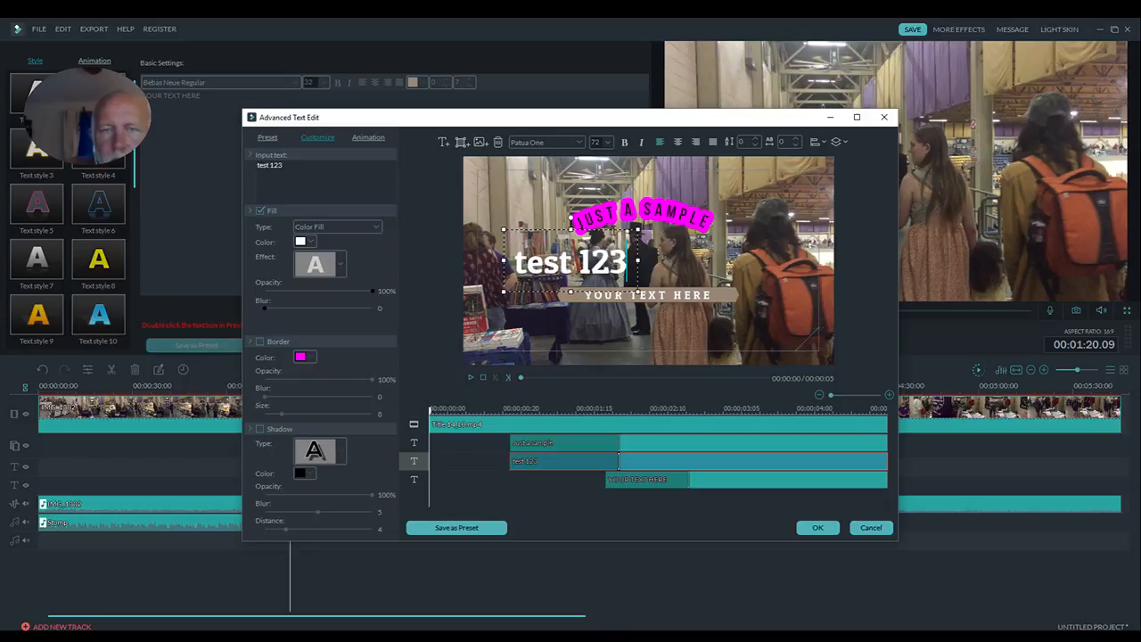
left_click_drag(624, 259, 687, 229)
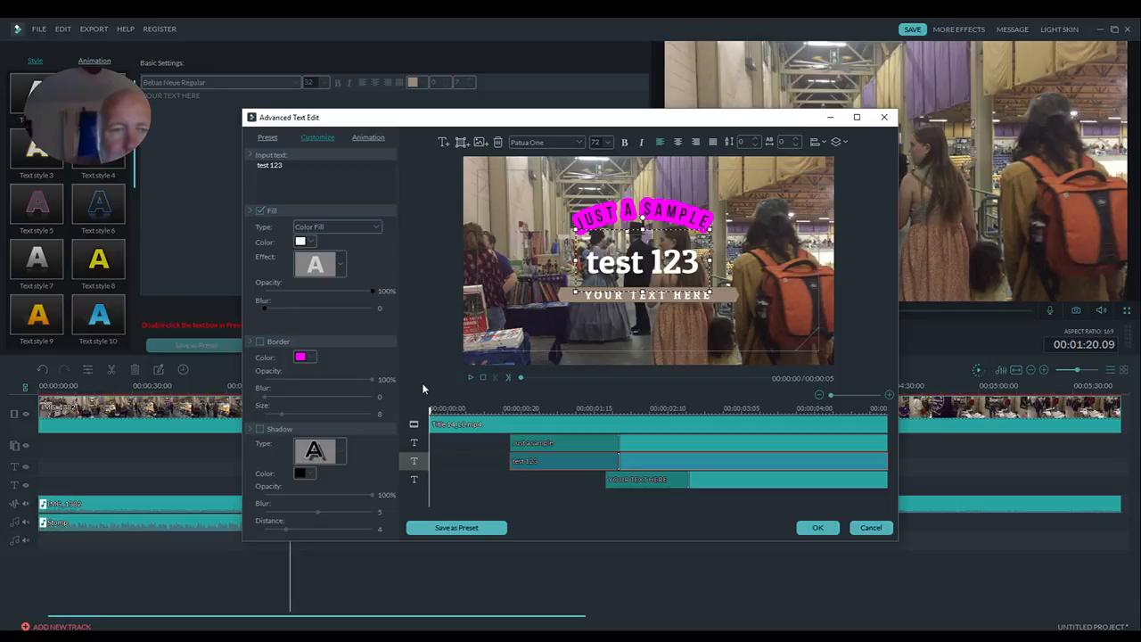
- Add a red border to "test 123" with size 20, blur 8 and opacity 73%, and apply the title edits
left_click(259, 341)
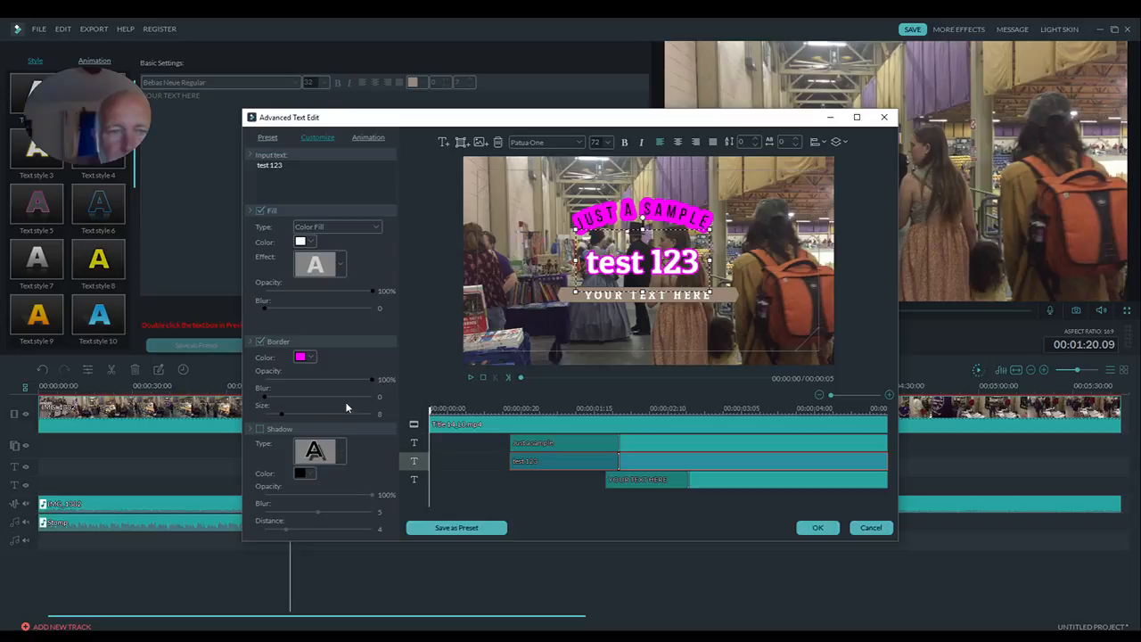
left_click(312, 357)
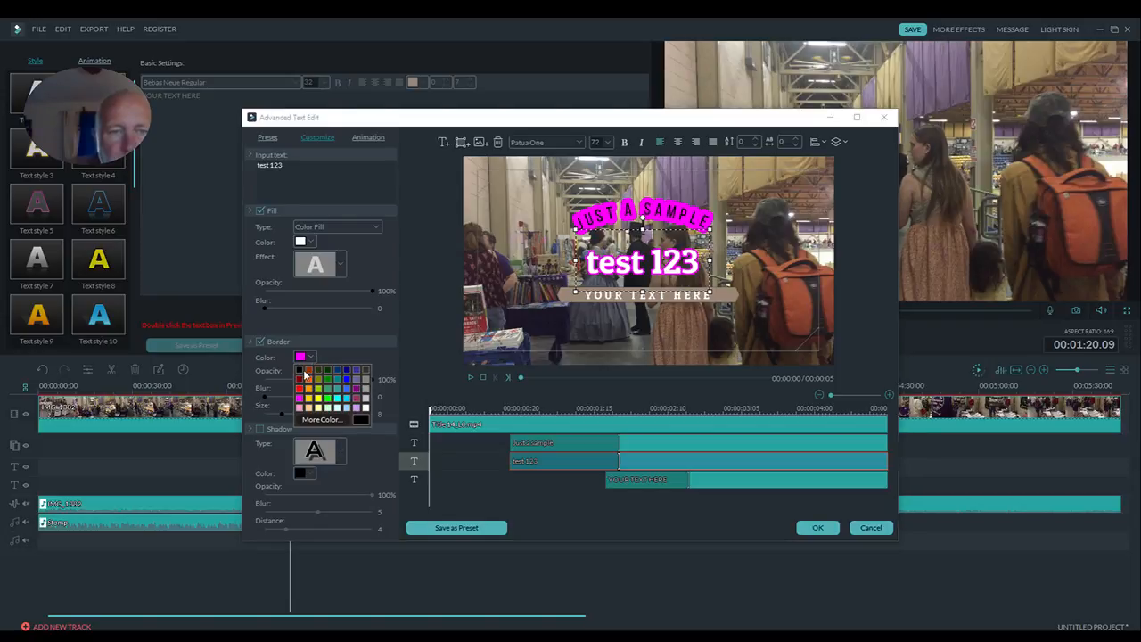
left_click(300, 392)
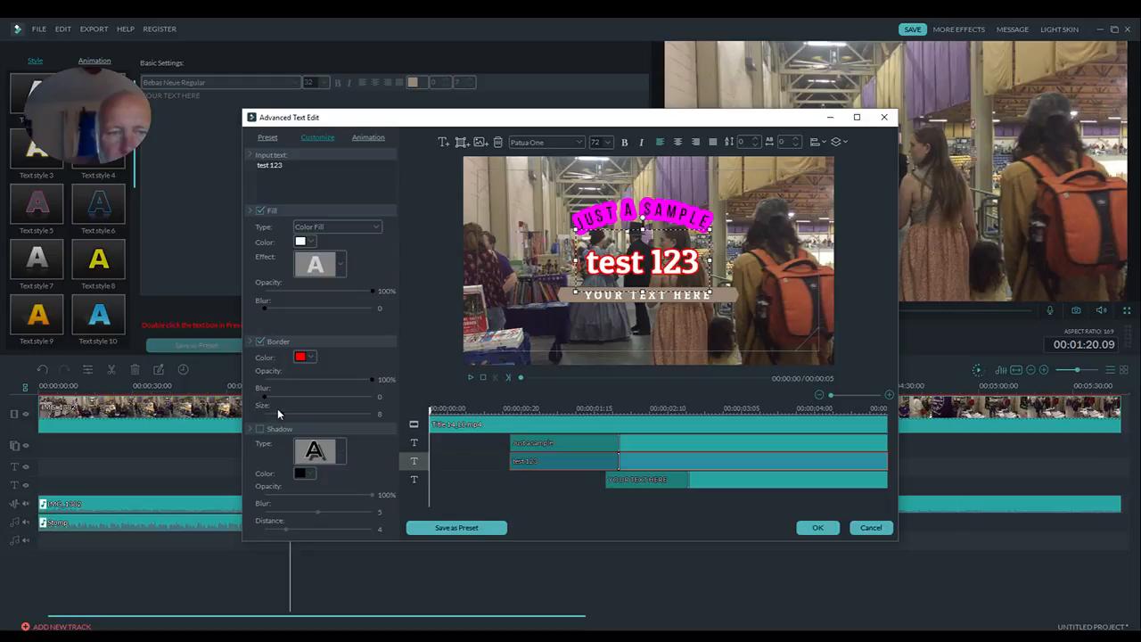
left_click_drag(280, 413, 308, 412)
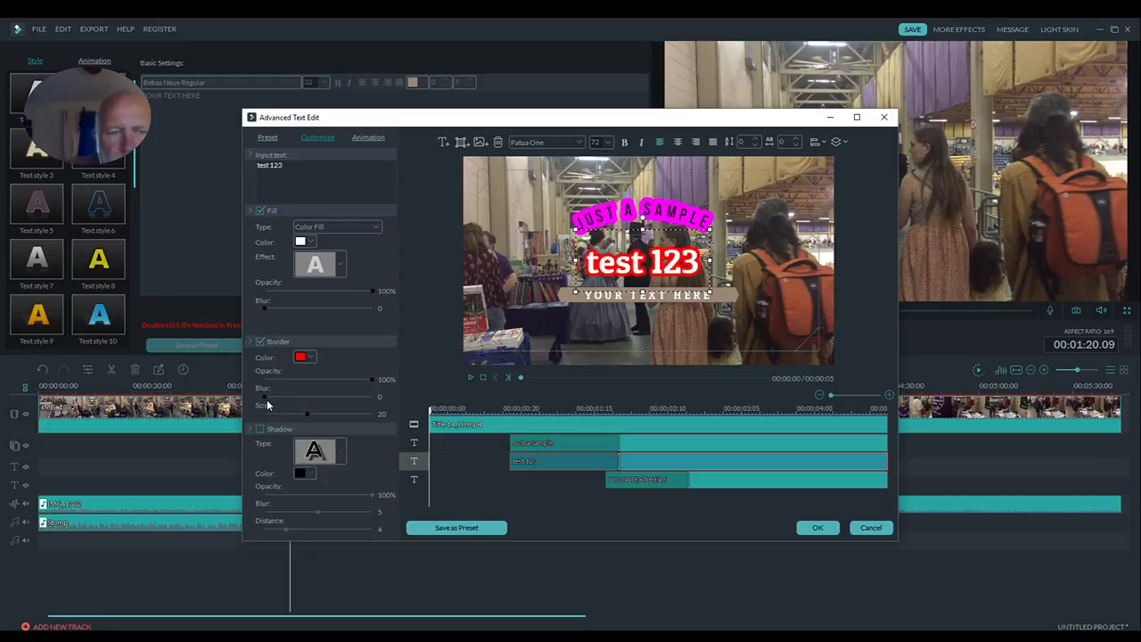
left_click_drag(265, 397, 314, 399)
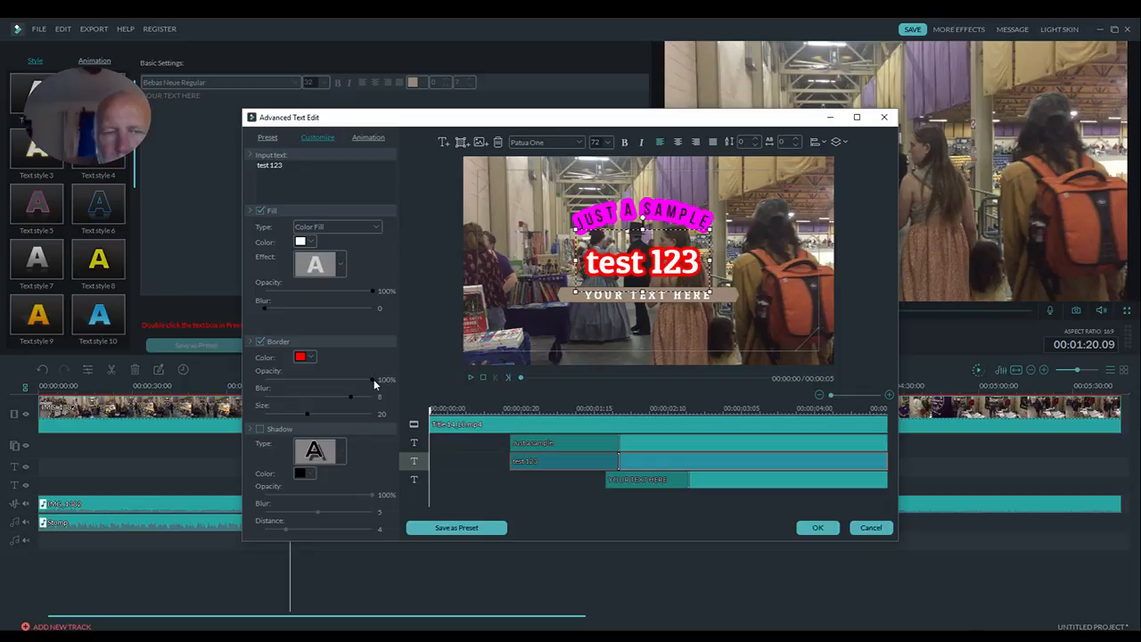
left_click_drag(374, 378, 369, 383)
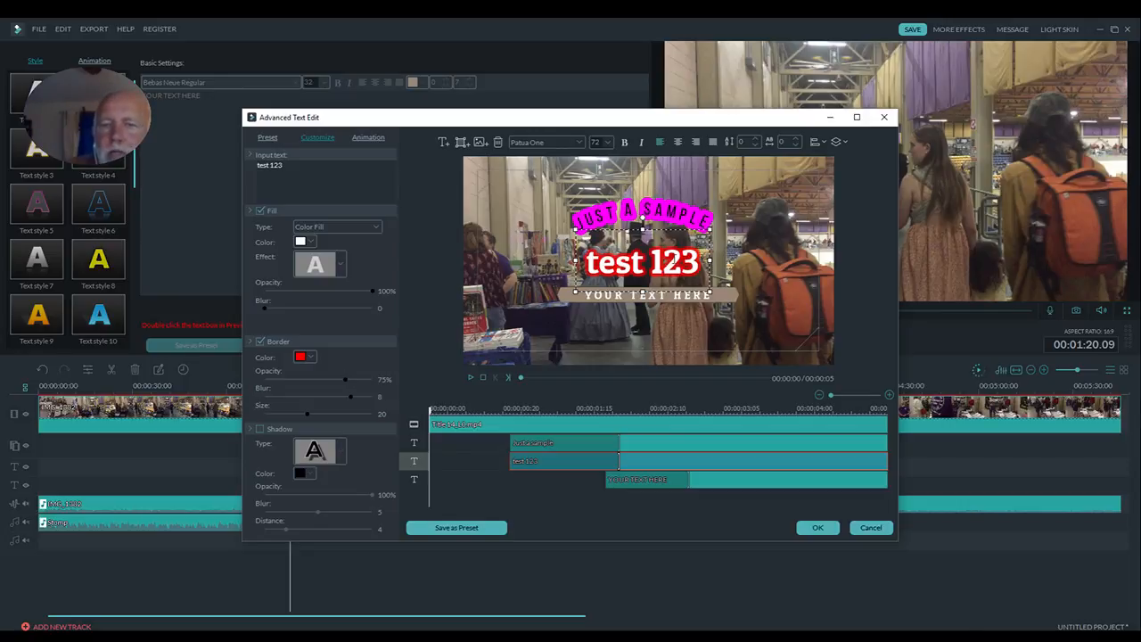
left_click(817, 527)
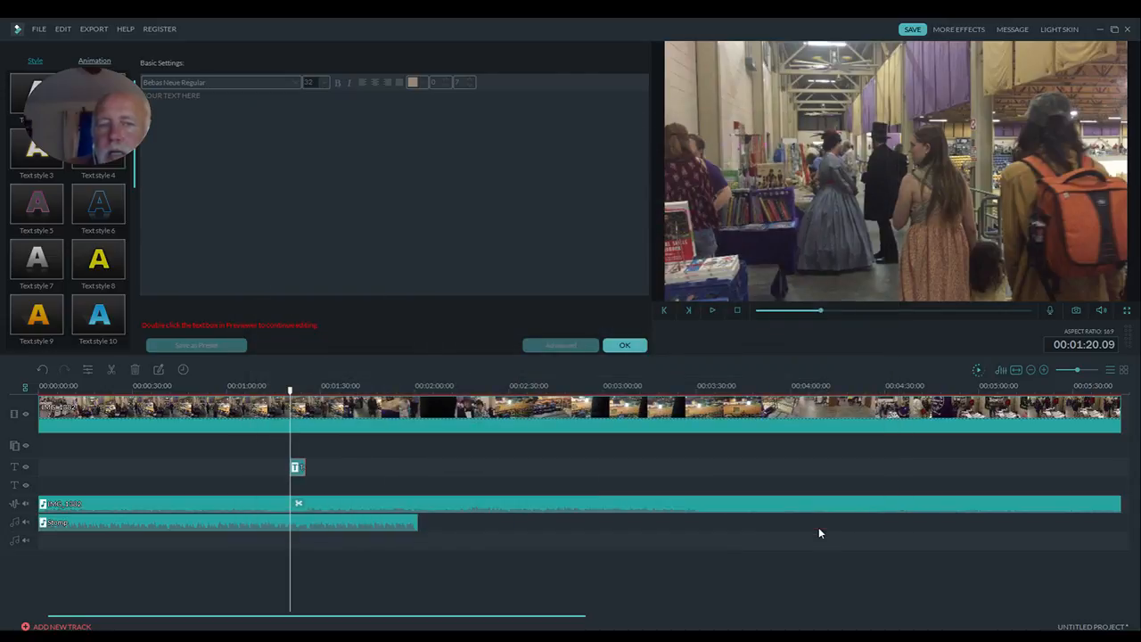
- Play the title to about 1:23, close the text settings, and capture a snapshot of the titled frame into the media library
left_click(711, 310)
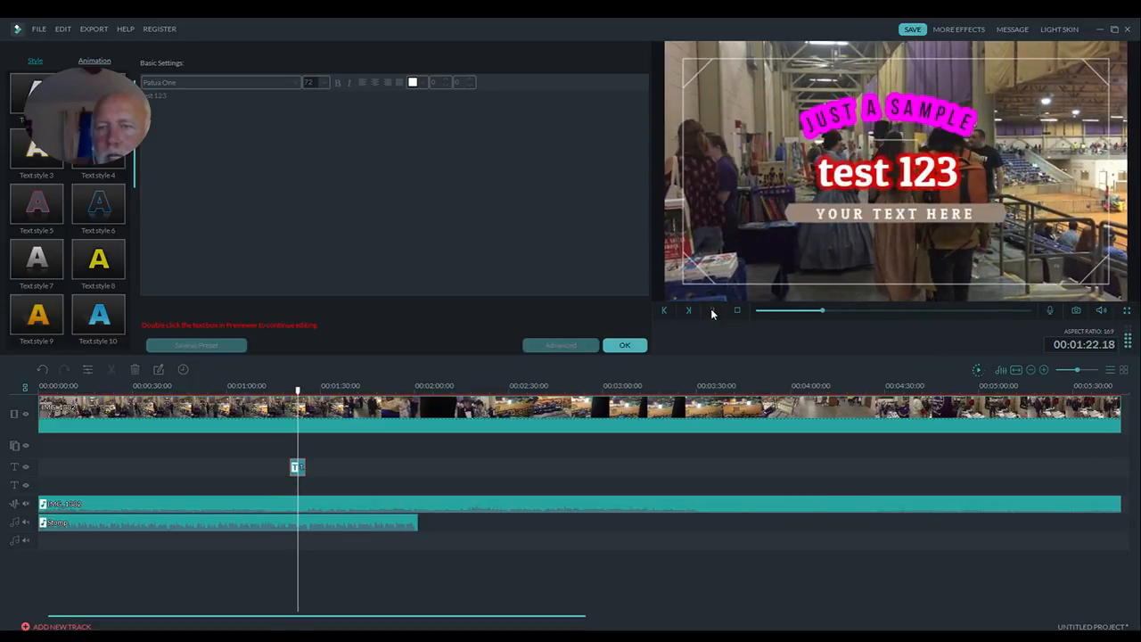
left_click(624, 344)
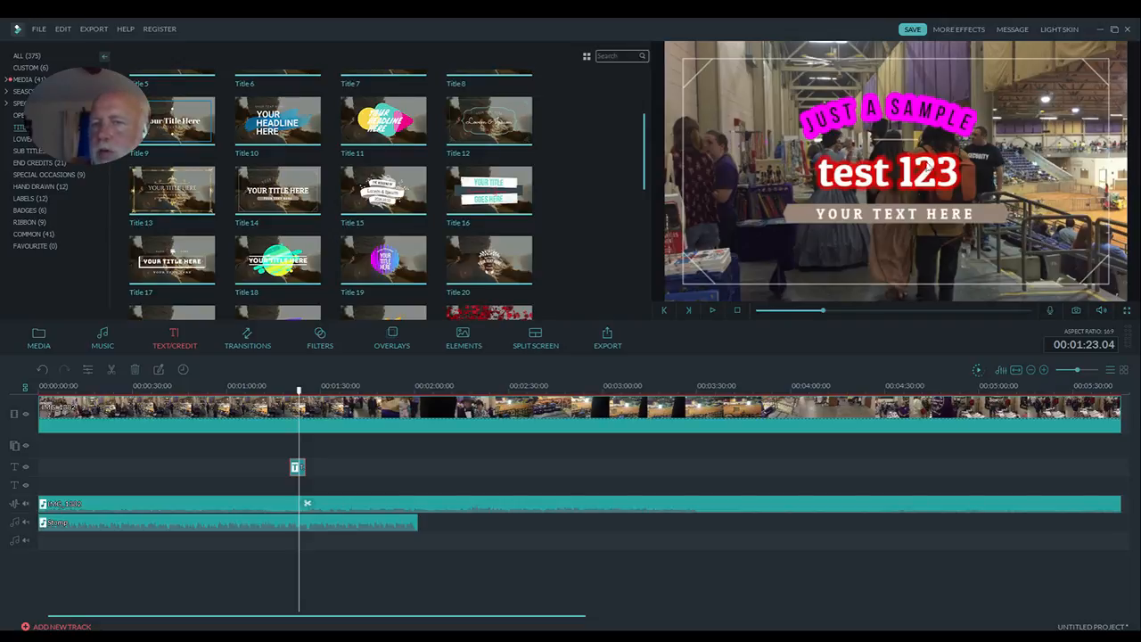
left_click(41, 337)
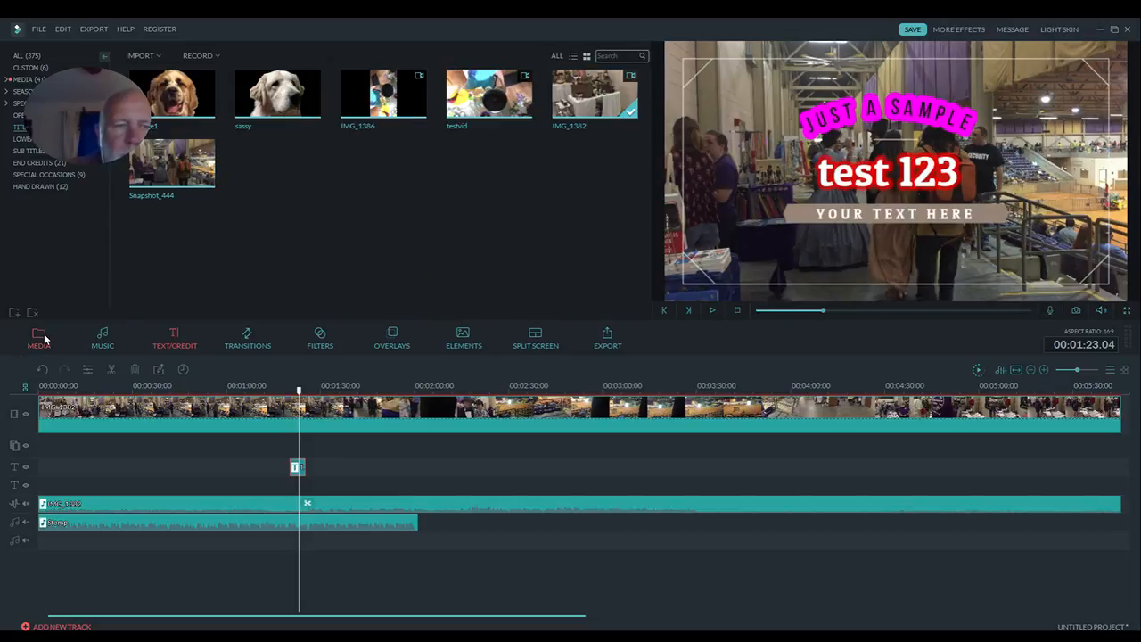
left_click(1077, 312)
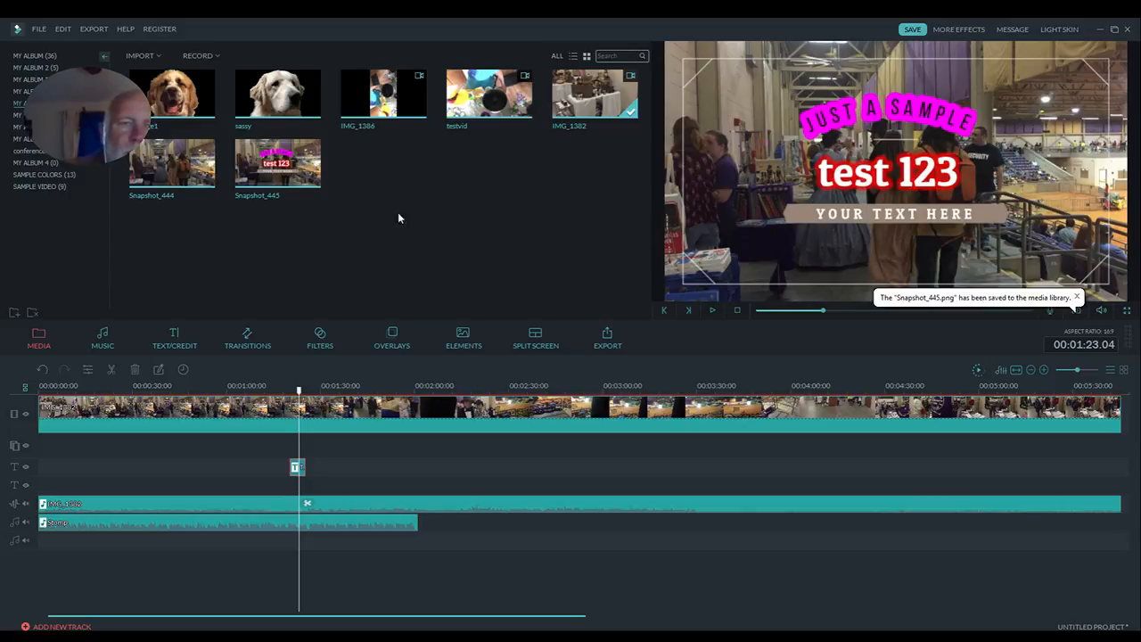
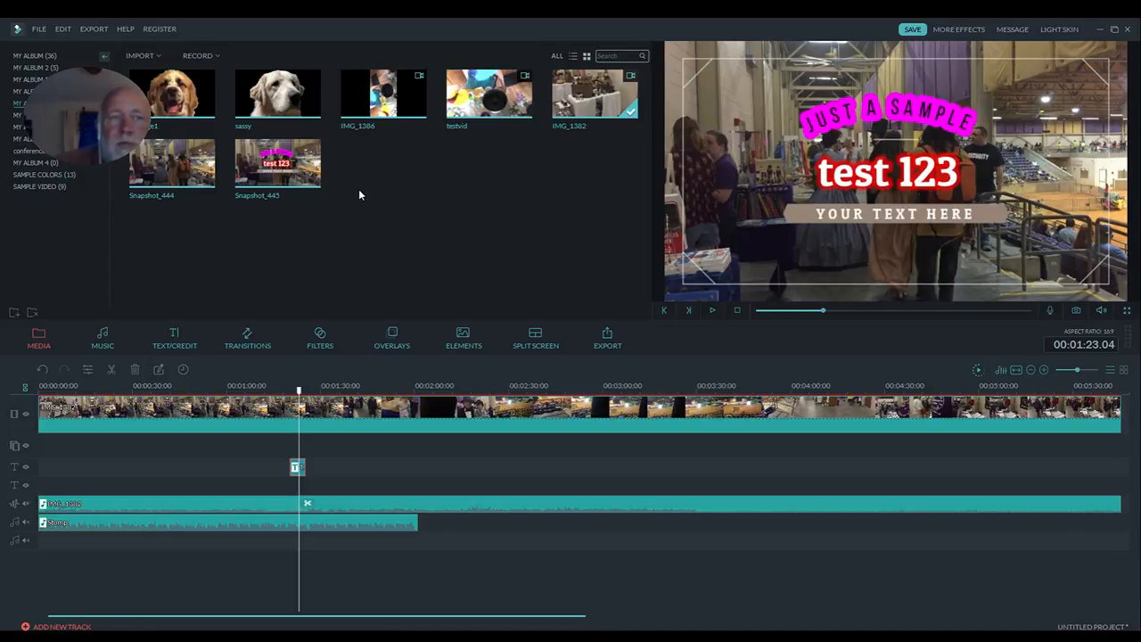
- Open Filmora's product page on the Wondershare website from the editor's help resources and maximize the Chrome window
left_click(126, 29)
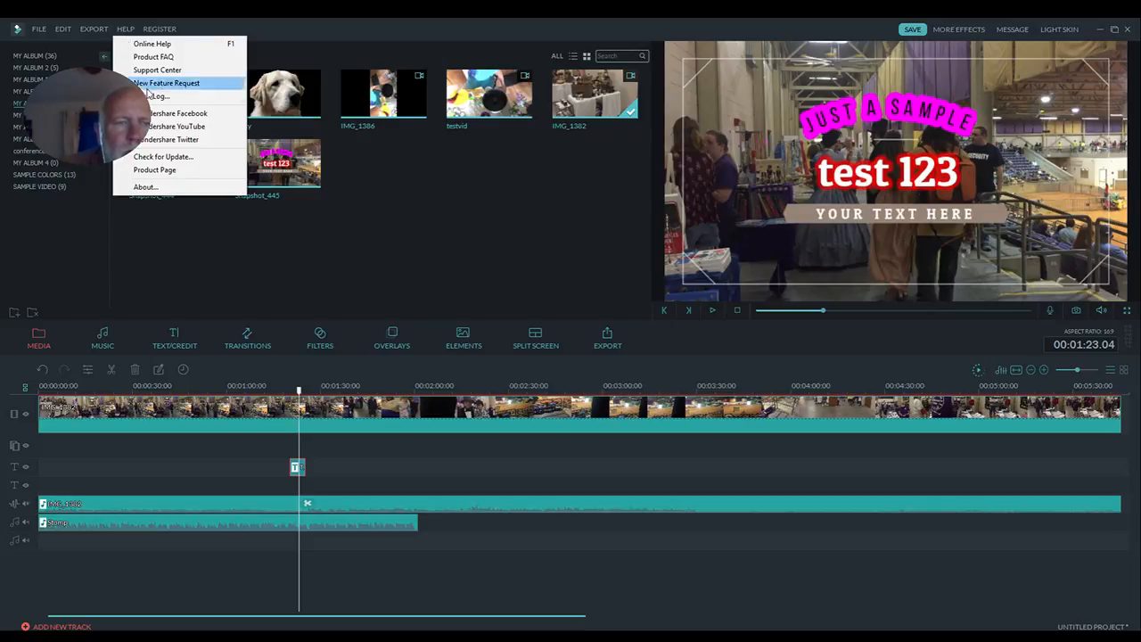
left_click(170, 174)
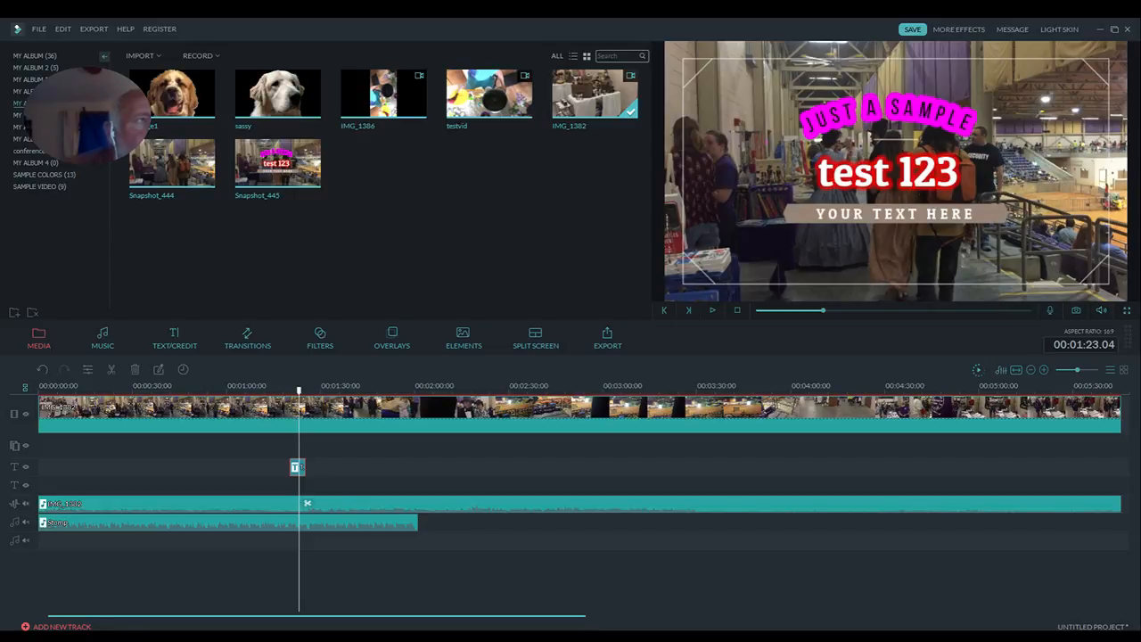
left_click_drag(861, 374, 595, 273)
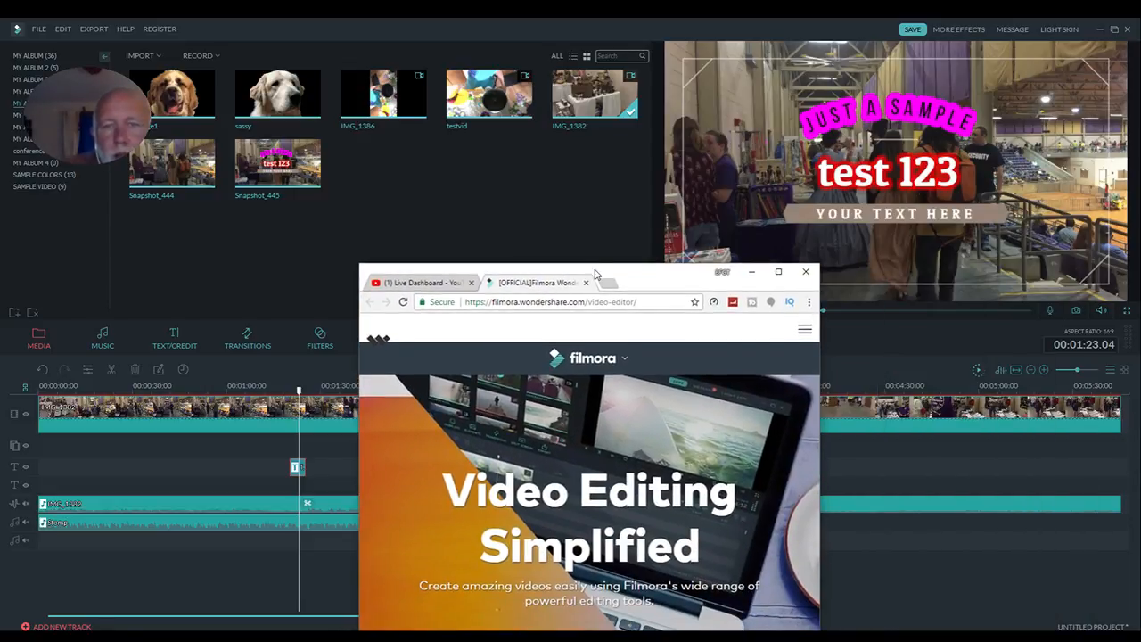
double_click(595, 273)
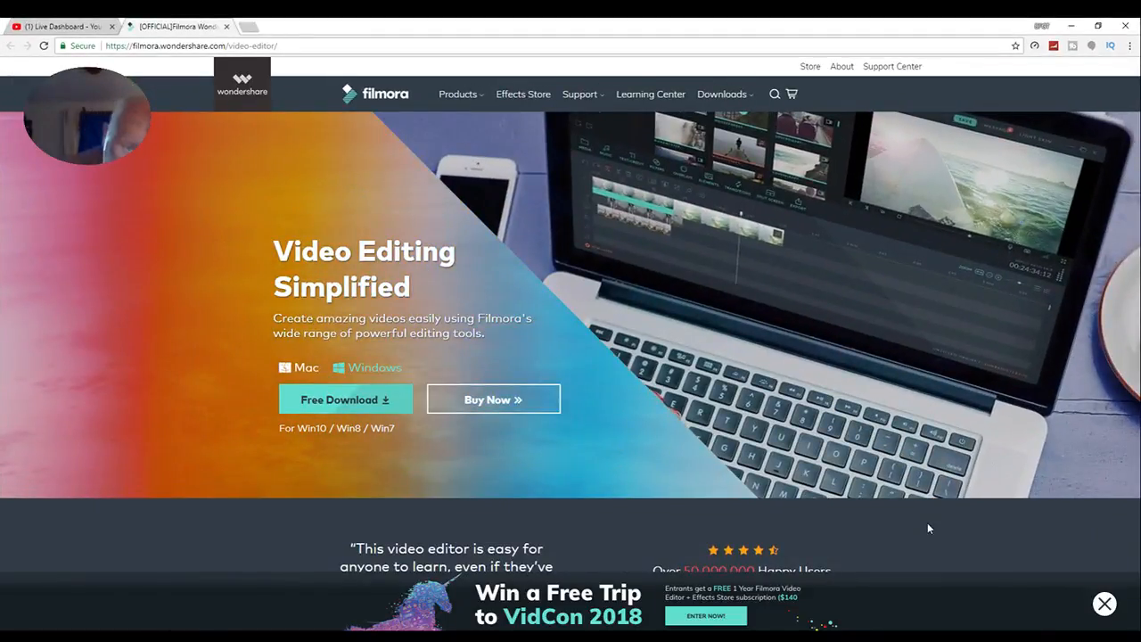
- Open the Filmora purchase page and compare the Free, Lifetime and 1 Year individual plans
left_click(506, 405)
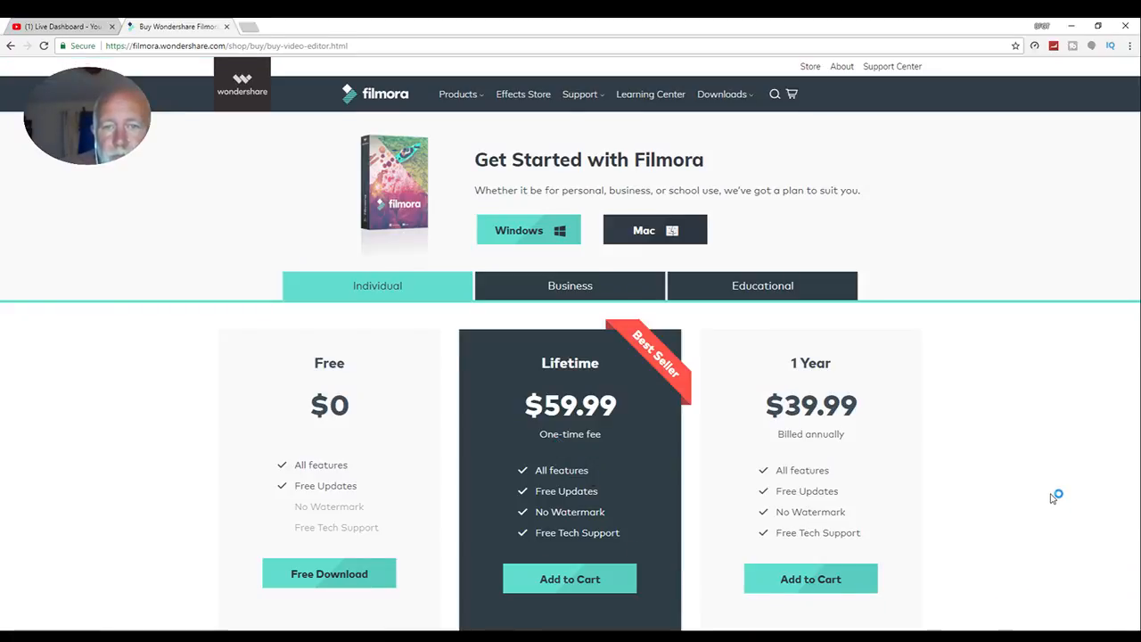
scroll(1052, 498, "down", 1)
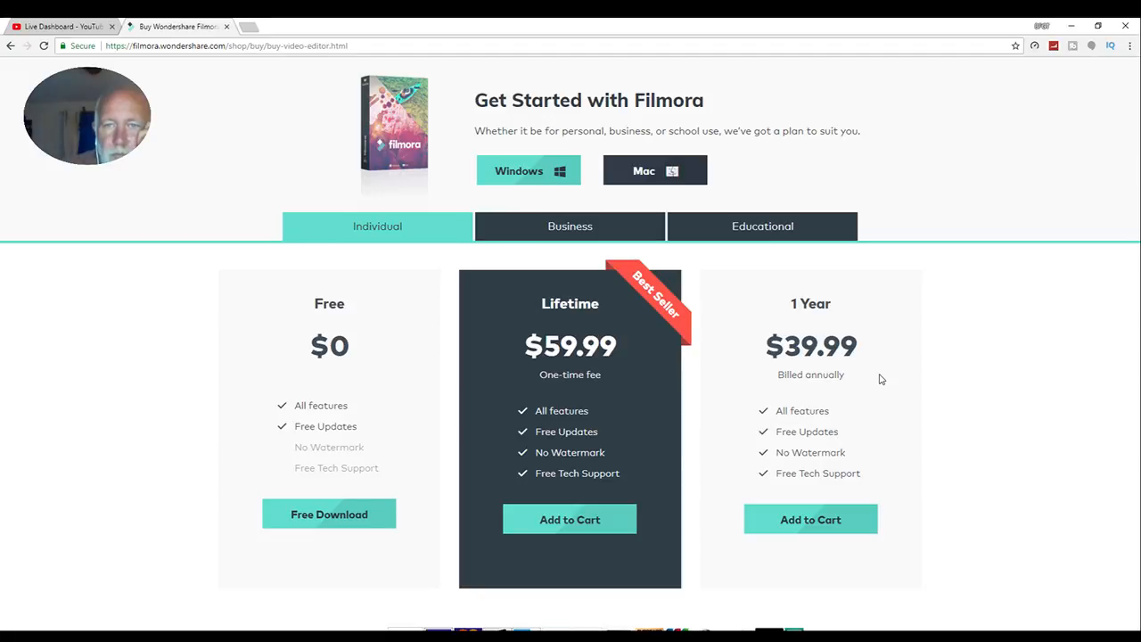
scroll(879, 378, "down", 2)
scroll(879, 379, "up", 3)
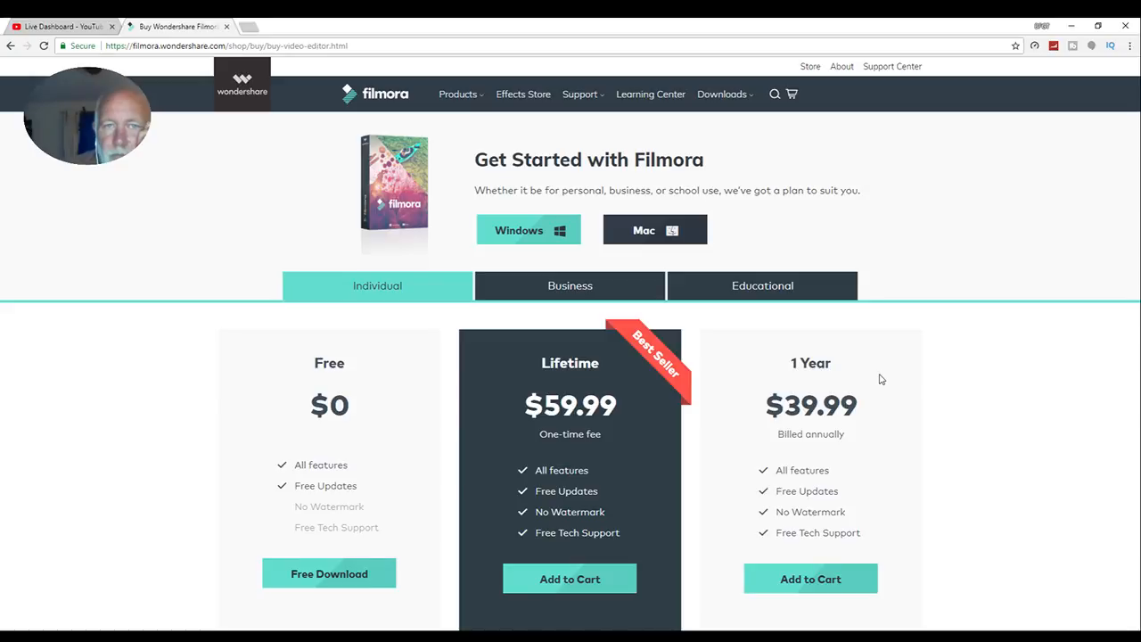
- Open the Filmora Effects Store and look through the popular effect packs and free goods
left_click(547, 95)
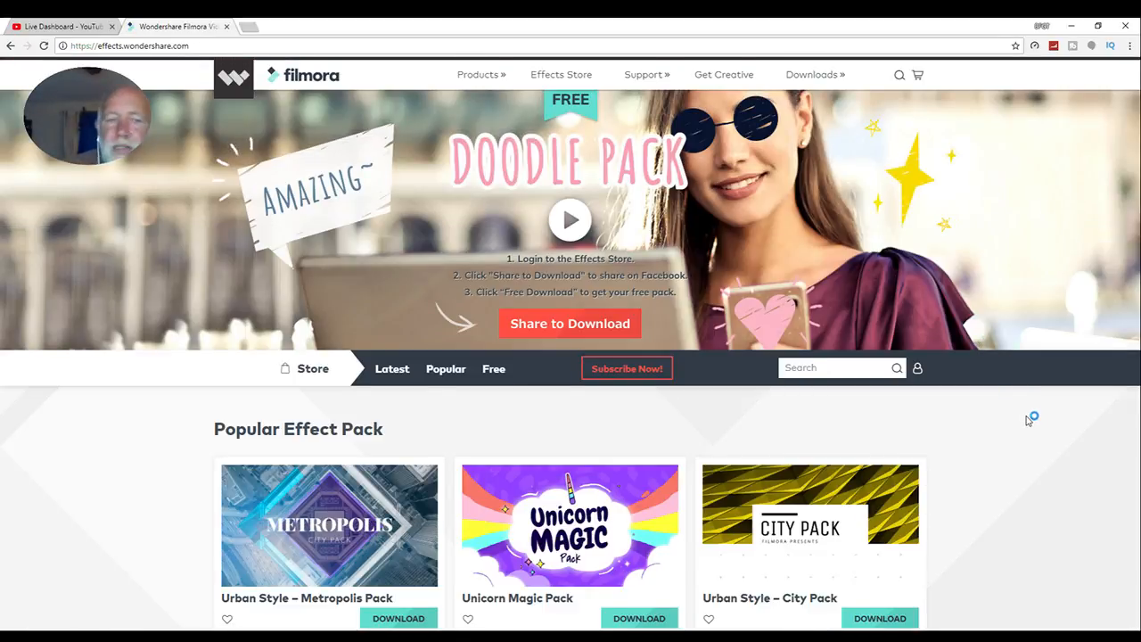
scroll(1028, 419, "down", 2)
scroll(1028, 419, "down", 2)
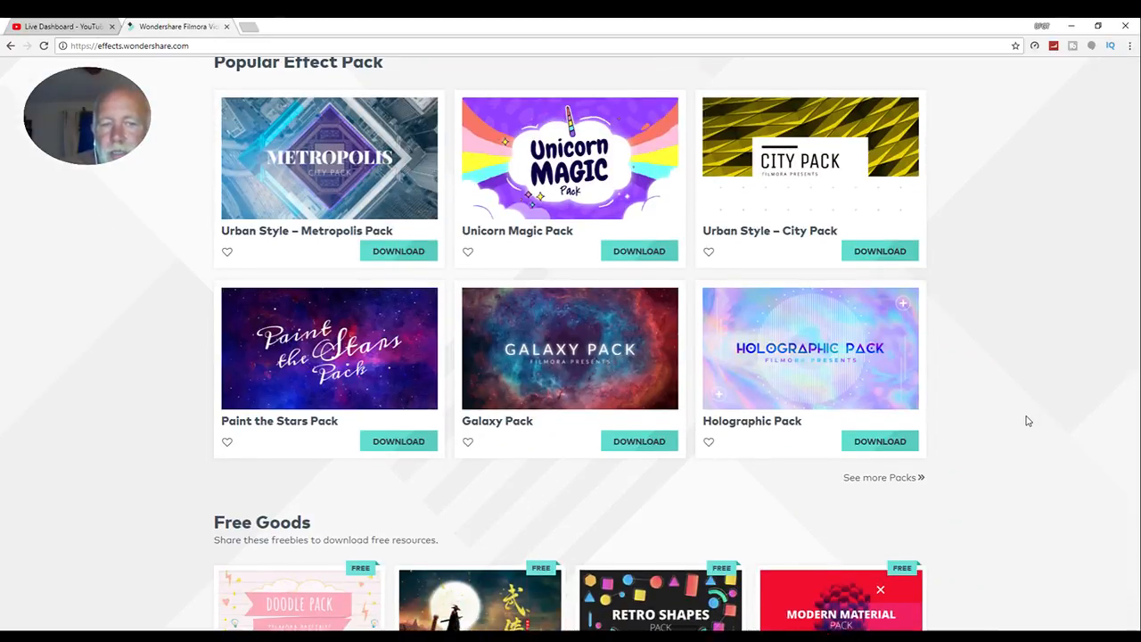
scroll(1028, 420, "down", 1)
scroll(1028, 421, "up", 1)
scroll(1028, 420, "up", 1)
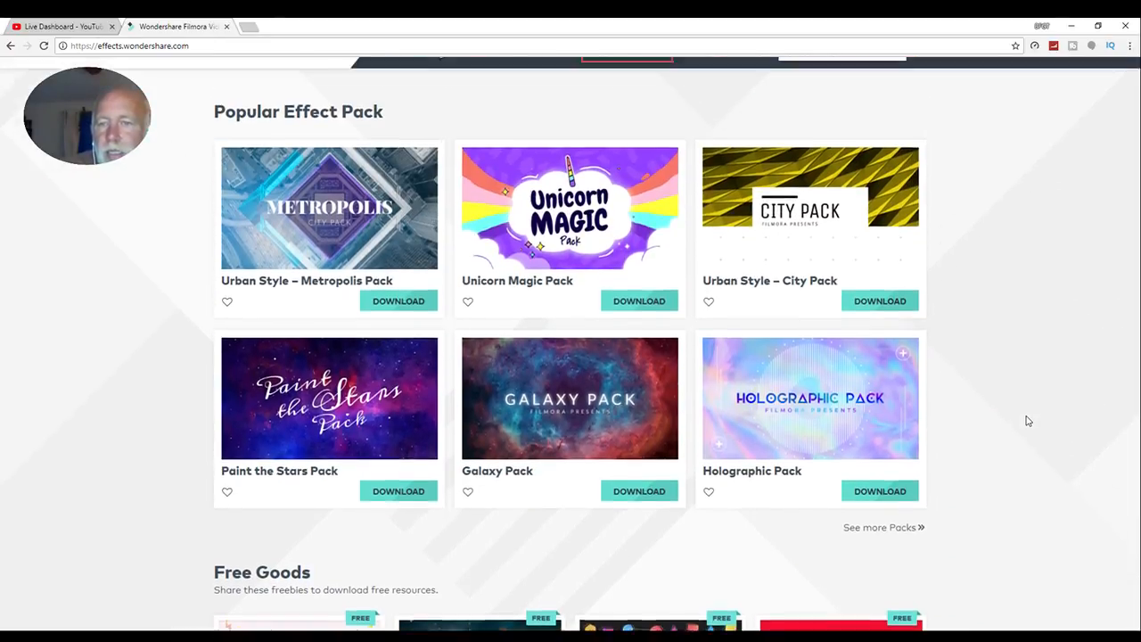
scroll(1028, 421, "up", 1)
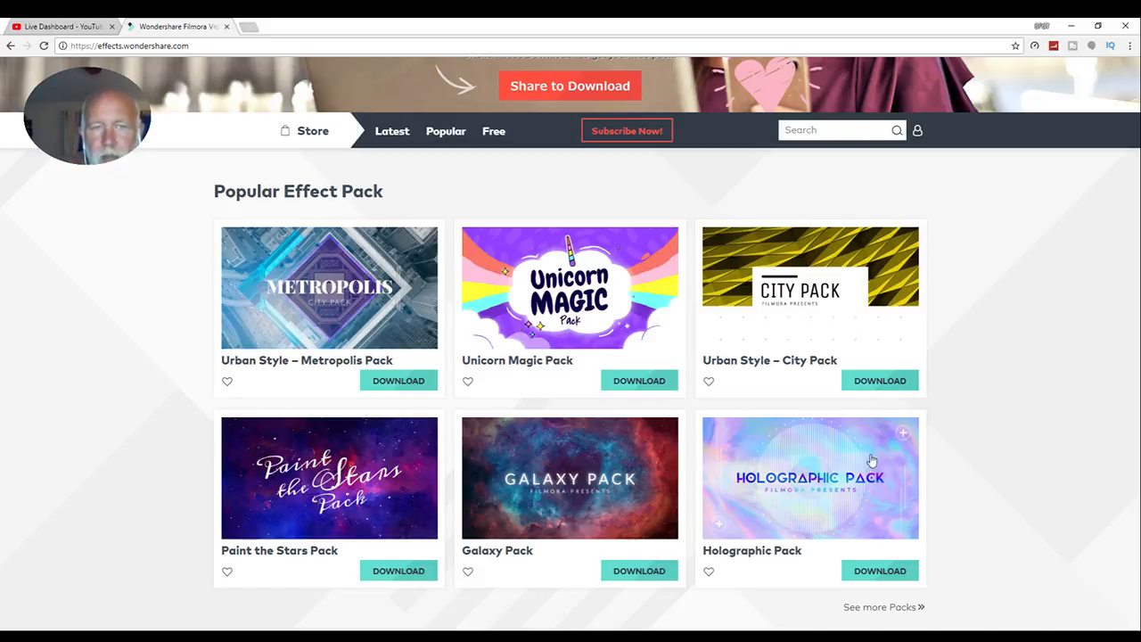
- List the latest effect packs and examine the available packs and categories
left_click(393, 131)
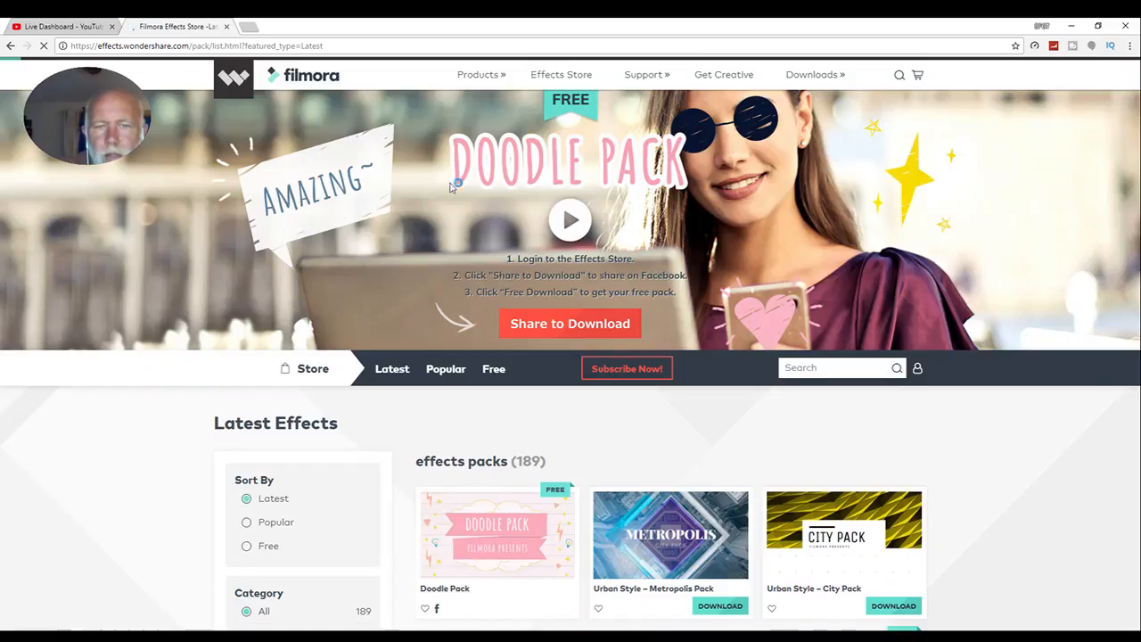
scroll(1039, 437, "down", 2)
scroll(1086, 444, "down", 1)
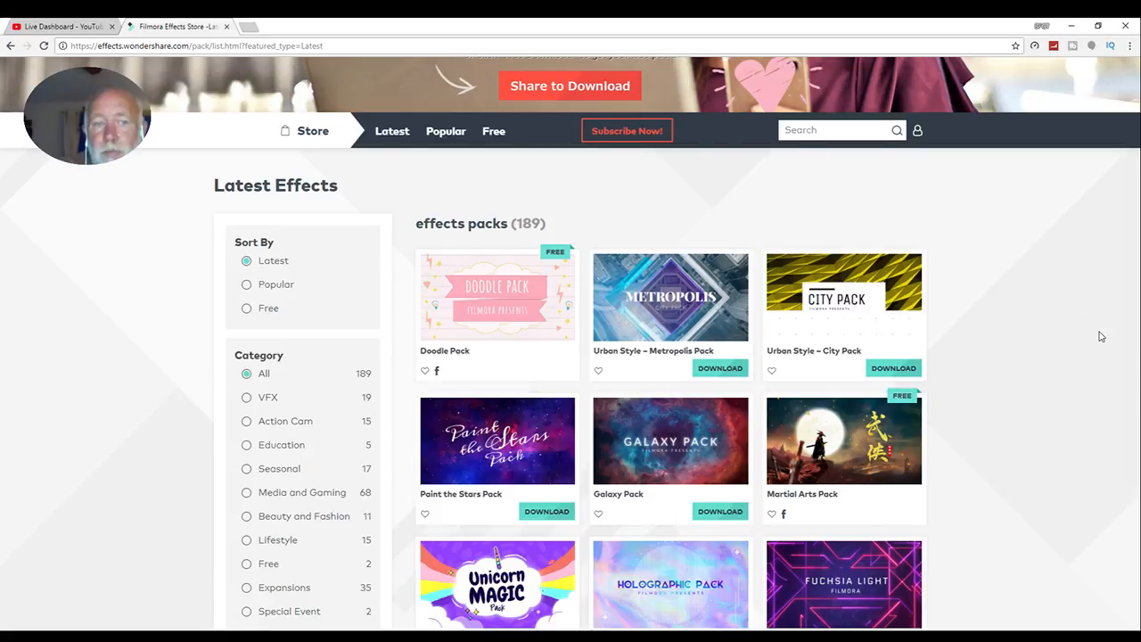
scroll(1100, 334, "down", 3)
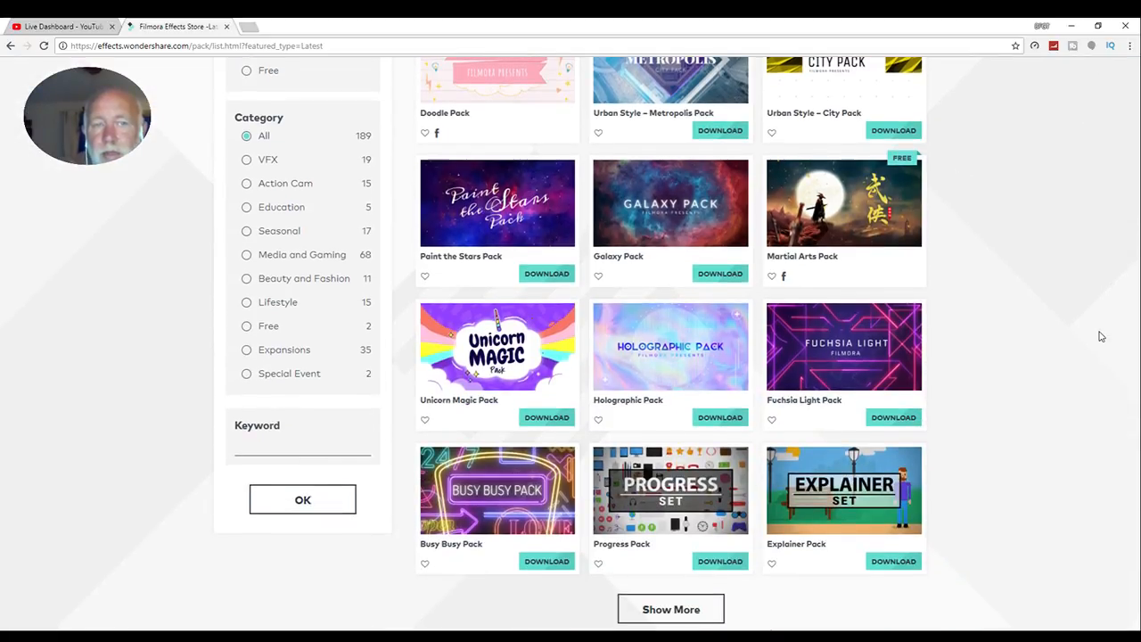
scroll(1101, 336, "down", 1)
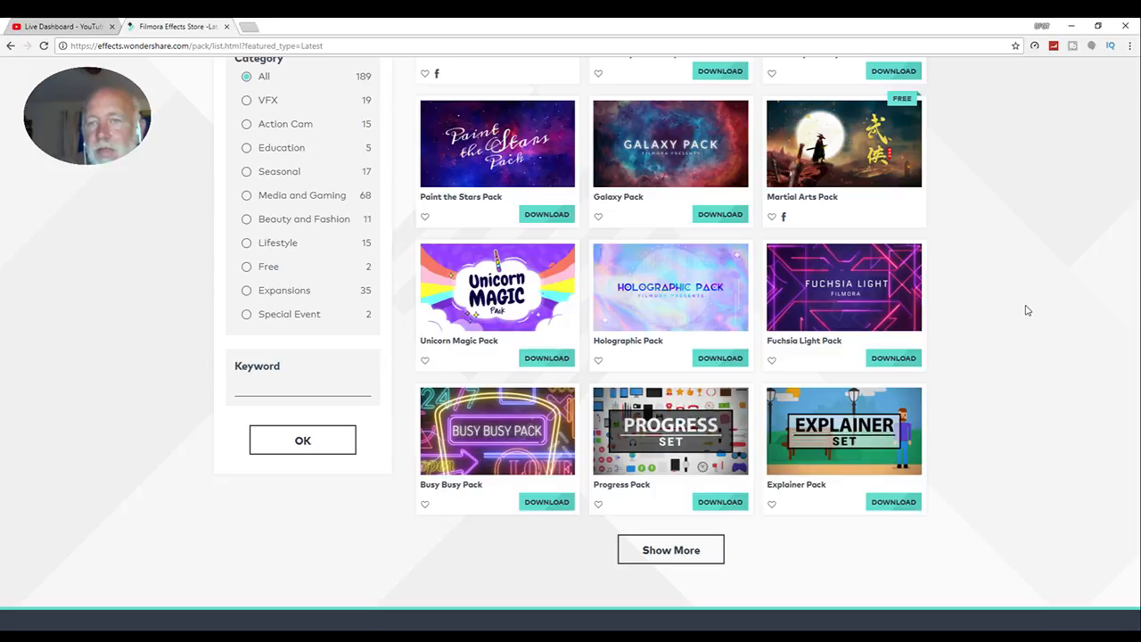
scroll(1024, 310, "up", 3)
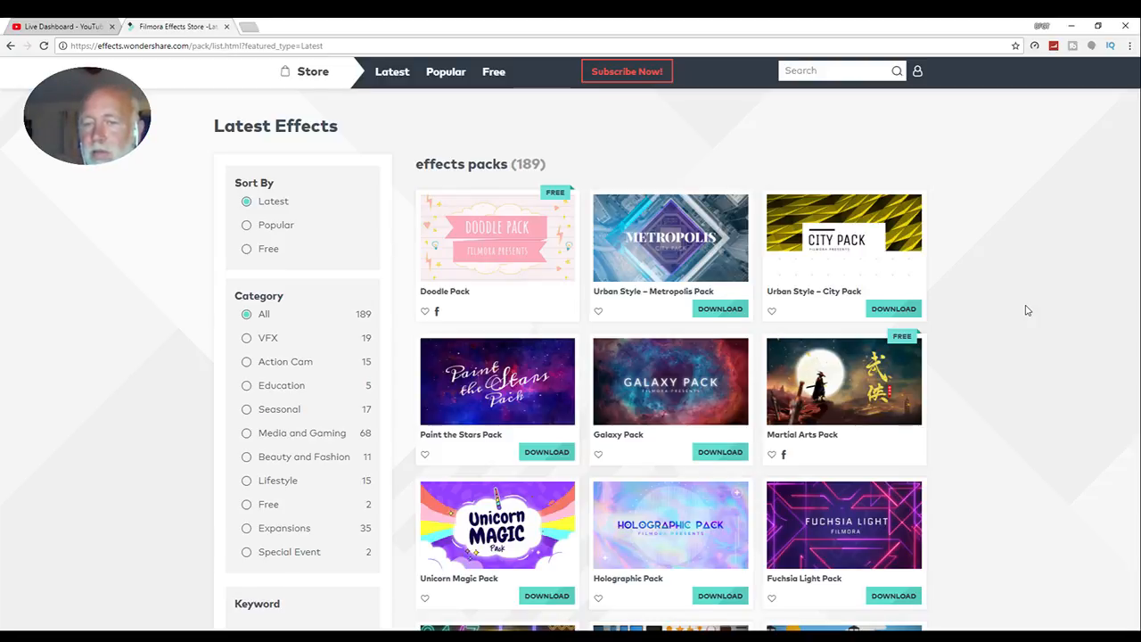
scroll(1025, 310, "down", 4)
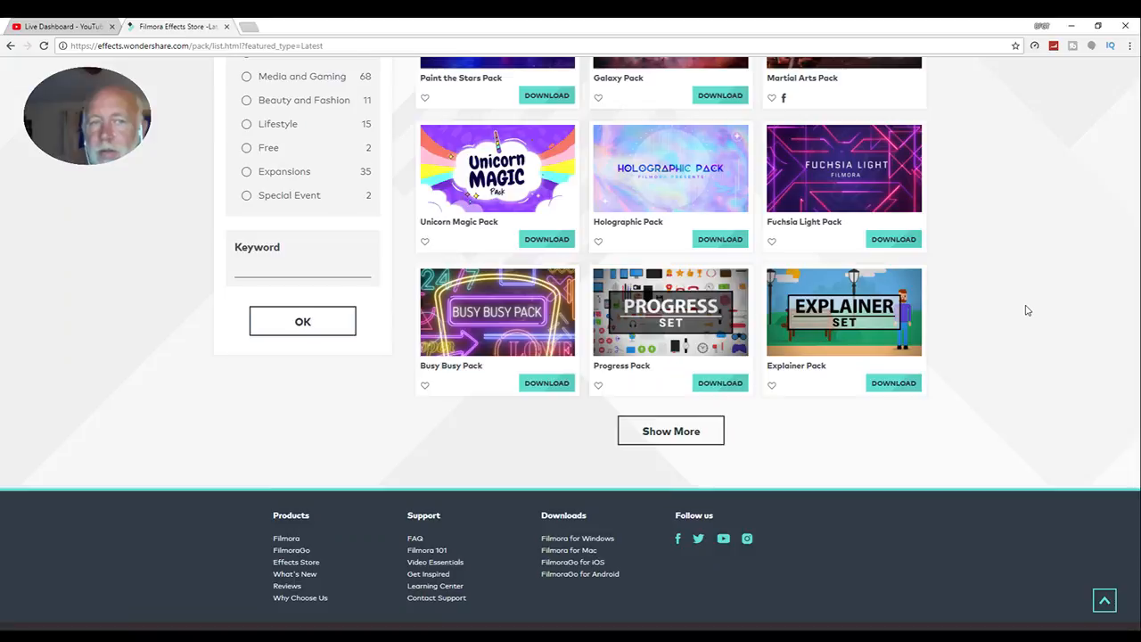
scroll(1025, 310, "up", 5)
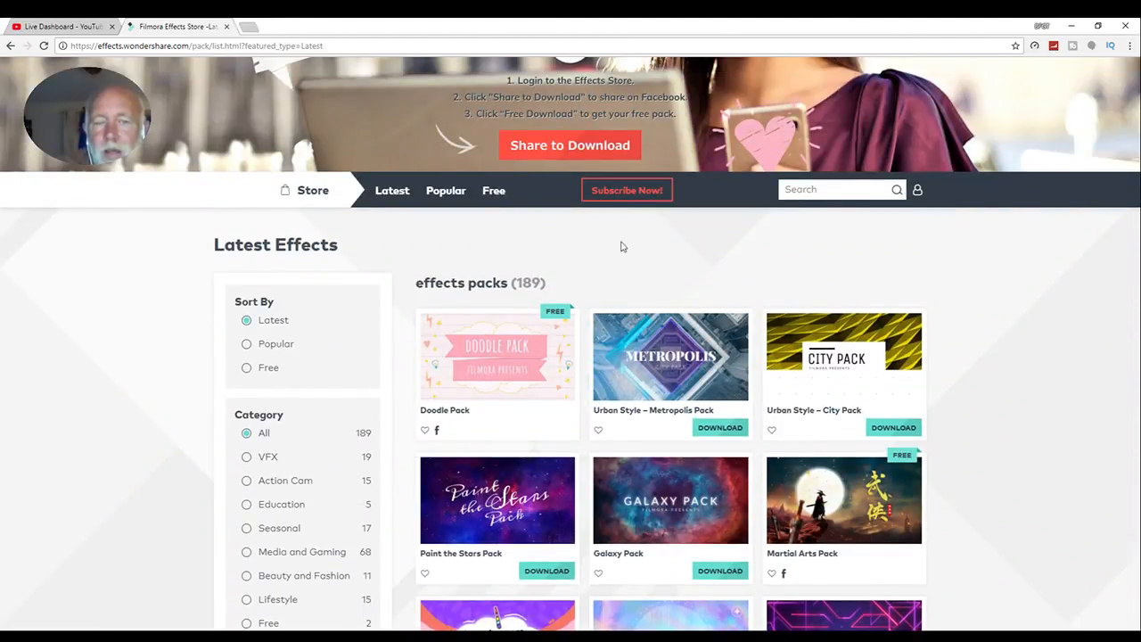
- Show only the free effects and look through the free packs on offer
left_click(492, 191)
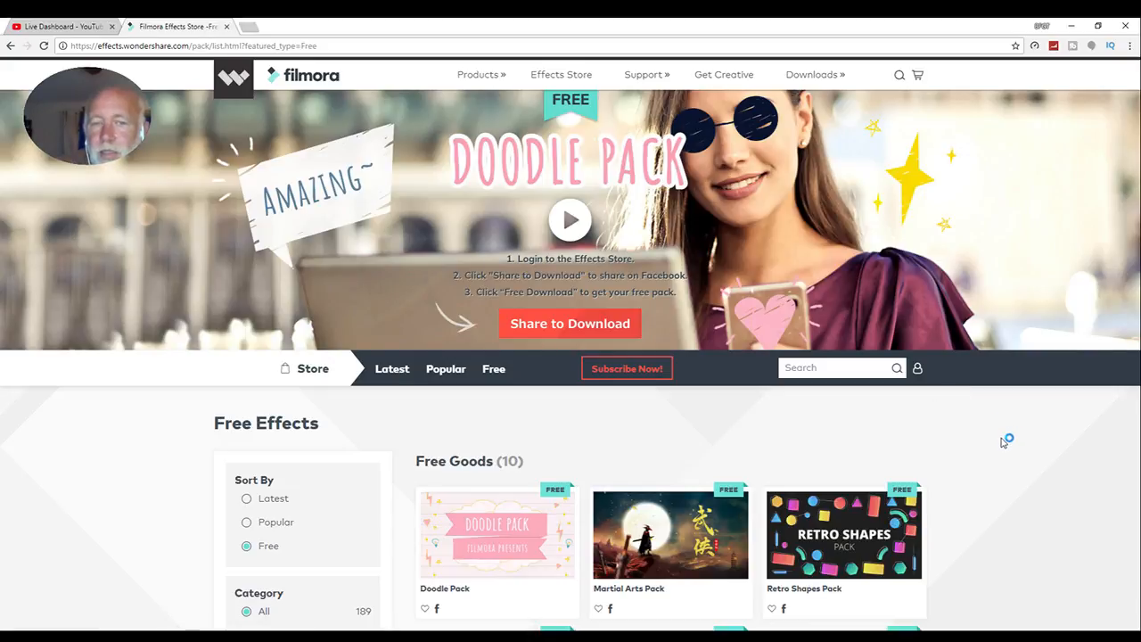
scroll(1002, 442, "down", 2)
scroll(1002, 442, "down", 1)
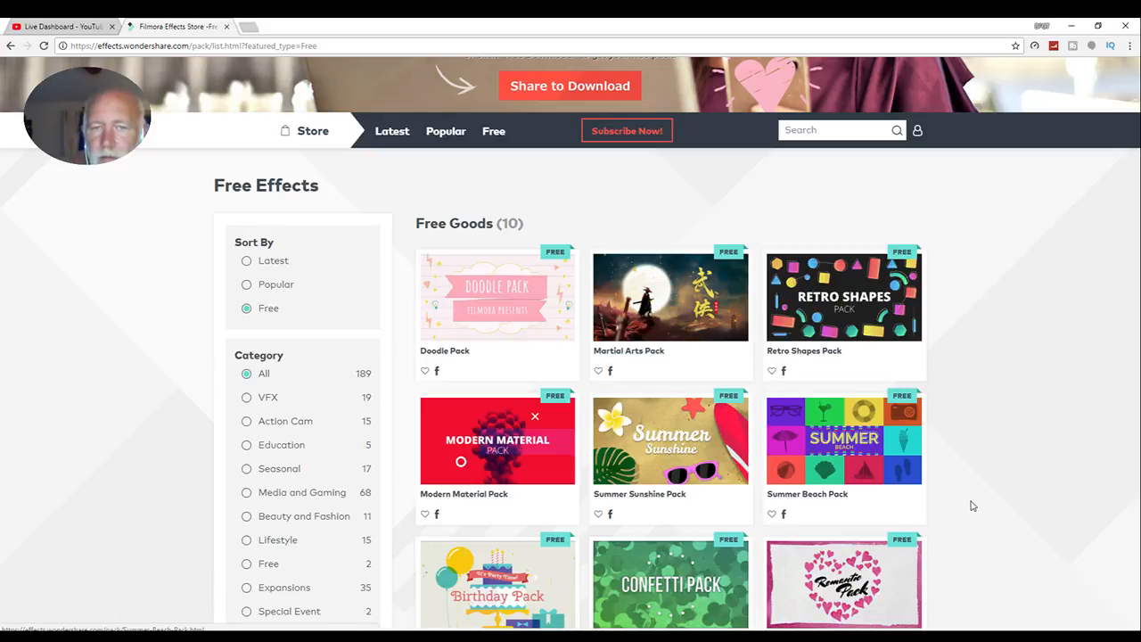
scroll(1046, 437, "down", 2)
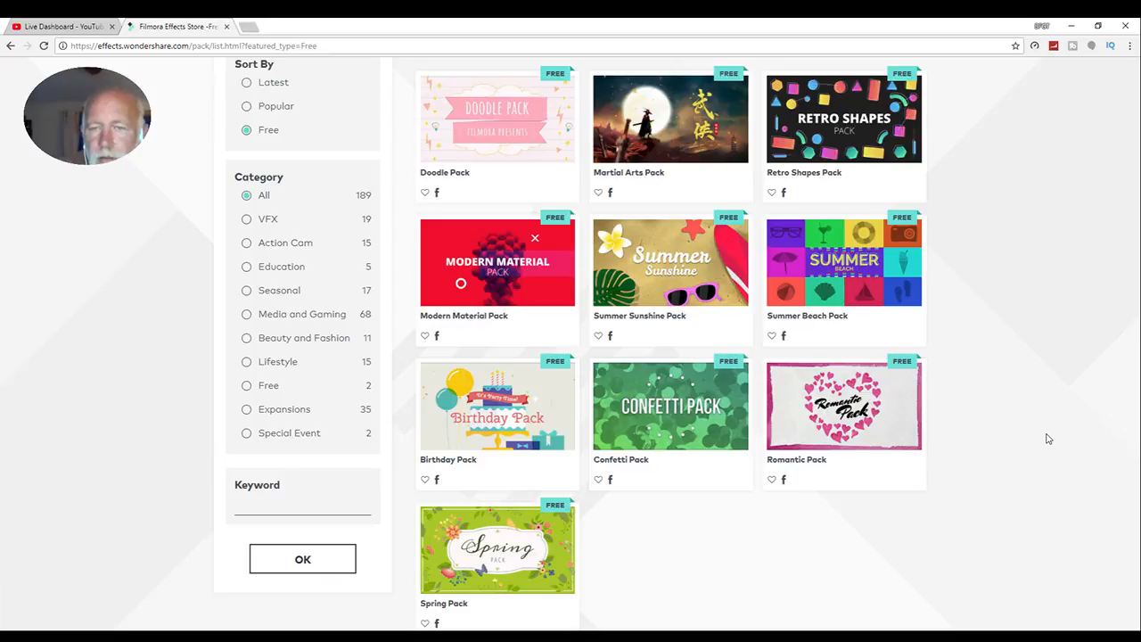
scroll(1025, 423, "up", 2)
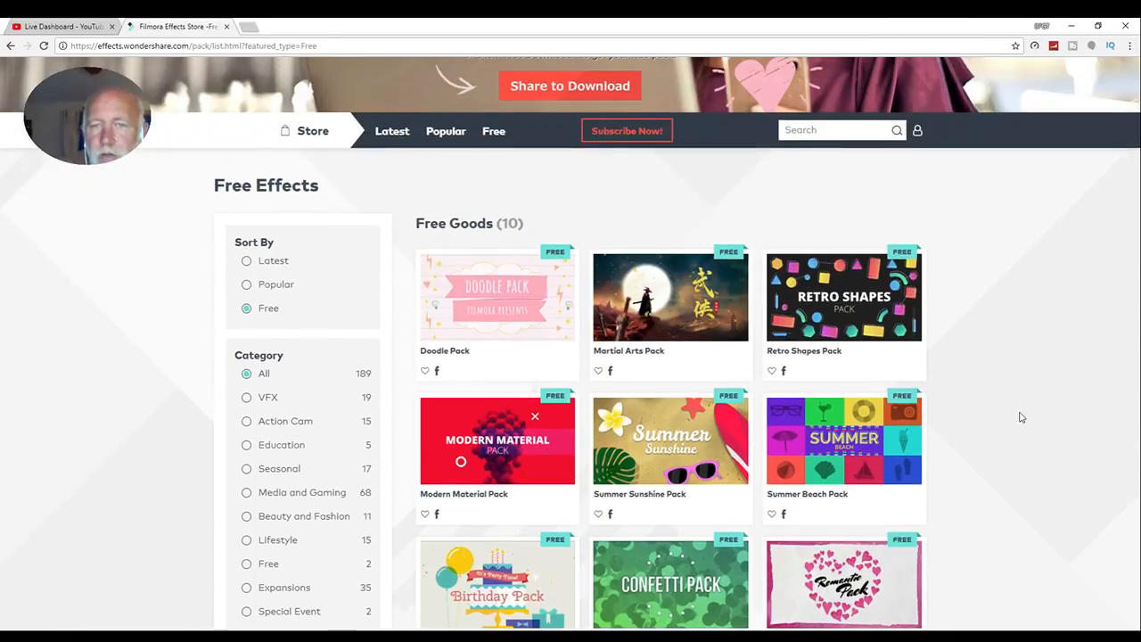
- Open the free Martial Arts Pack and request its share-to-download option
left_click(684, 303)
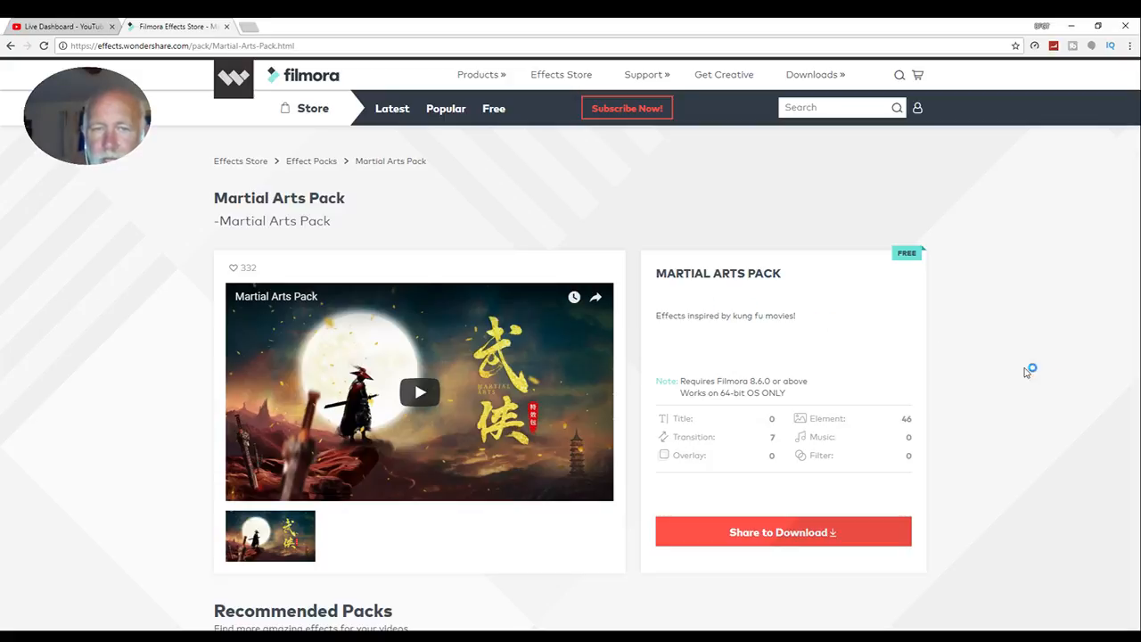
scroll(1020, 413, "down", 1)
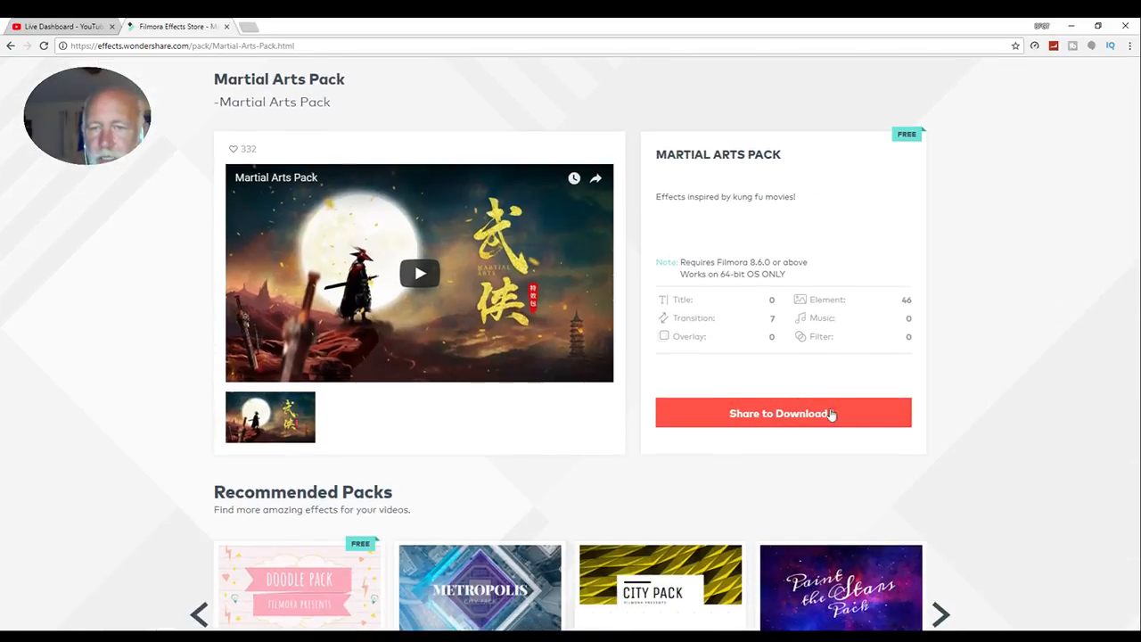
left_click(826, 414)
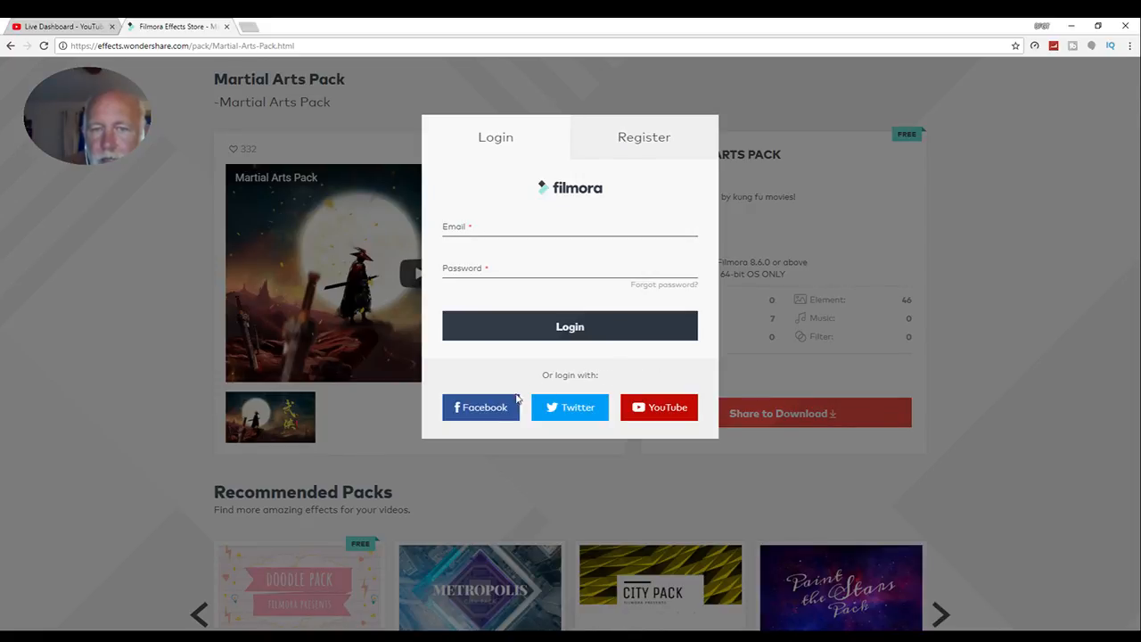
- Sign in through YouTube with a Google account, fill in the saved Wondershare account password, and connect the two accounts
left_click(670, 410)
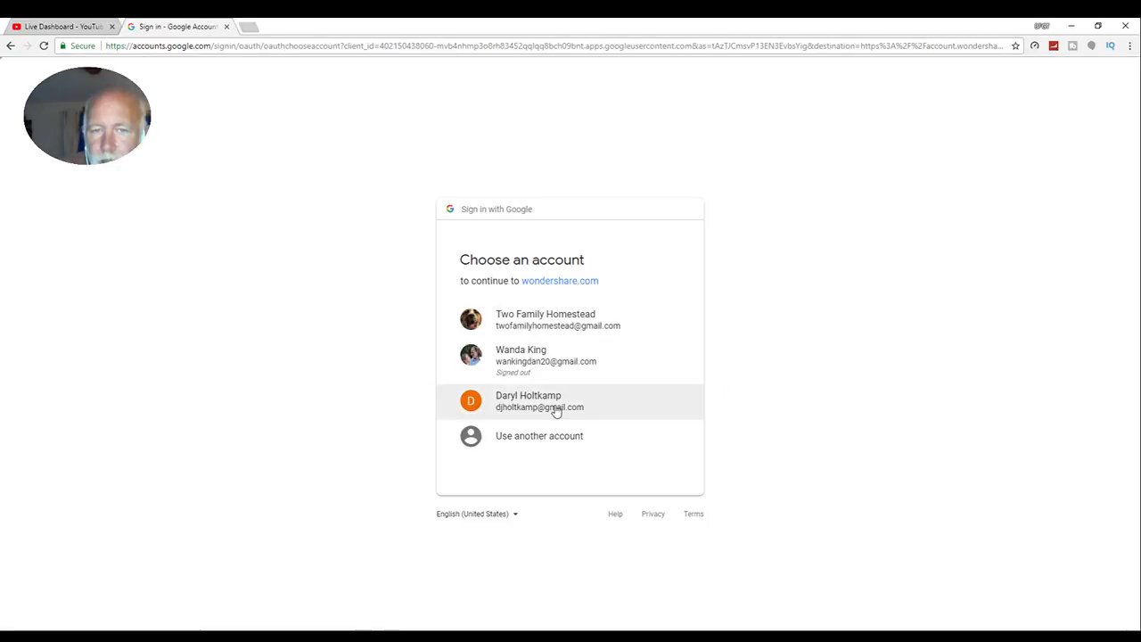
left_click(557, 403)
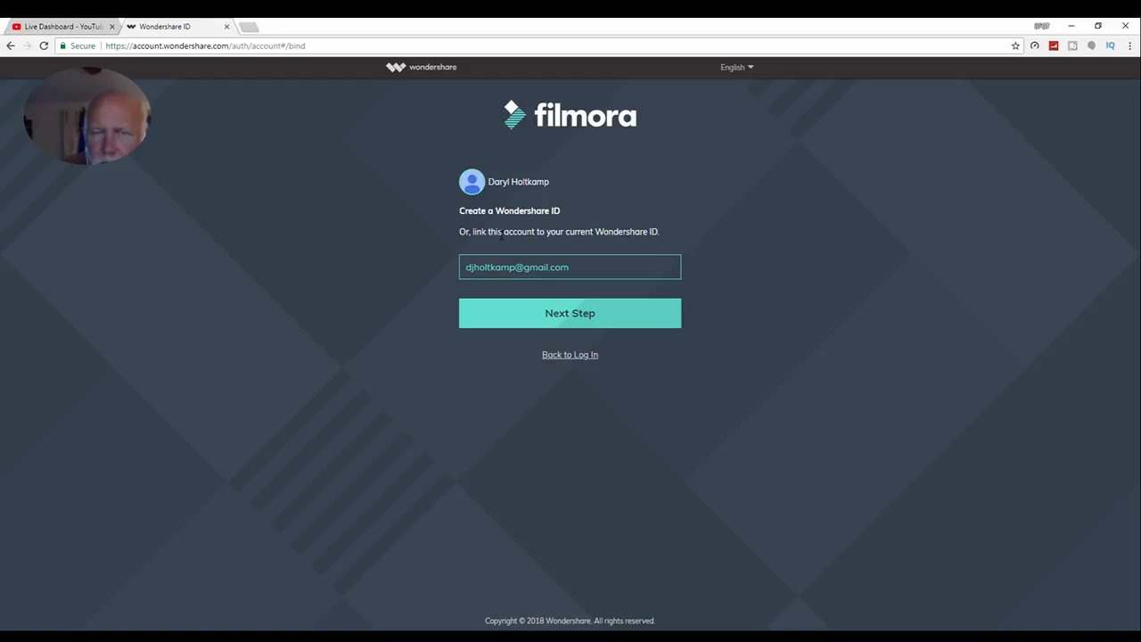
left_click(561, 320)
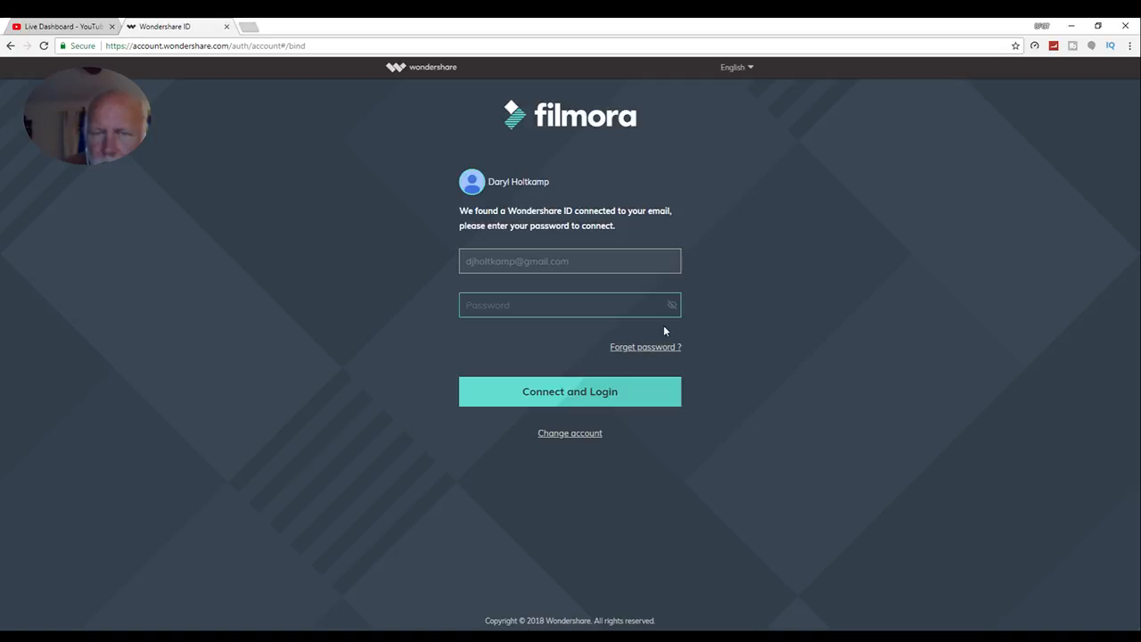
left_click(595, 305)
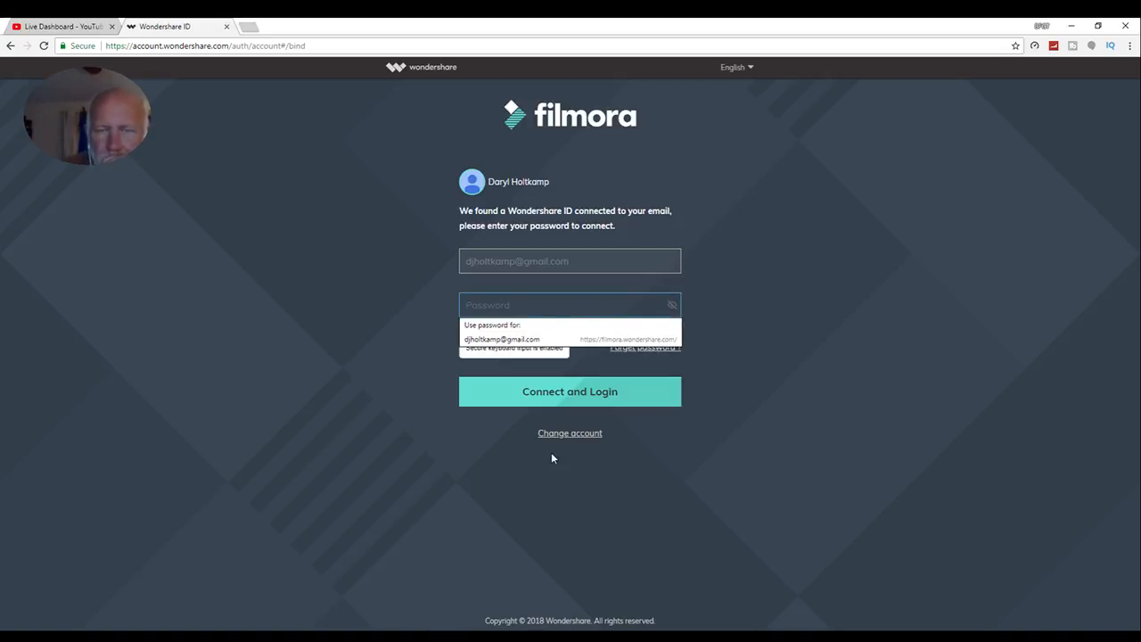
left_click(574, 339)
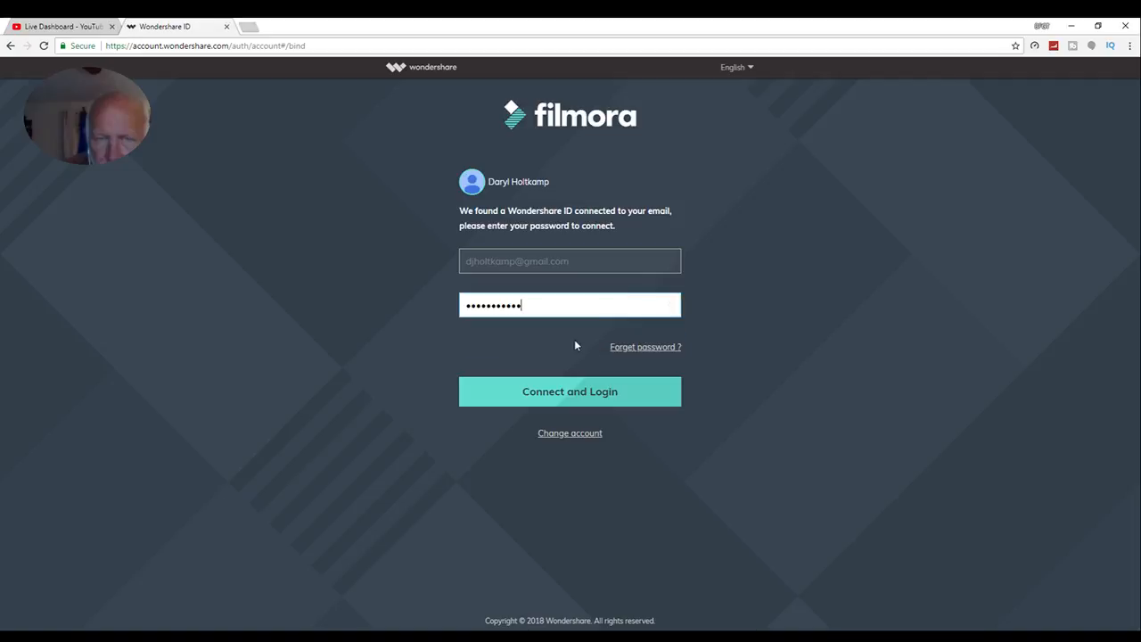
left_click(634, 393)
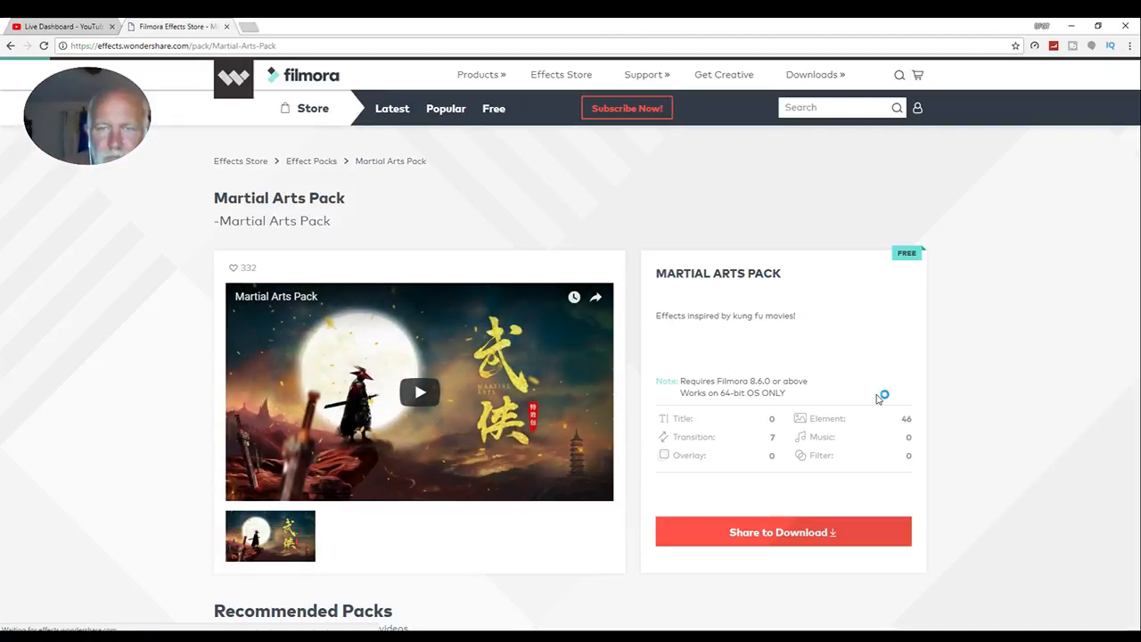
- Request the Martial Arts Pack download again and log in with the saved account e-mail and password
left_click(788, 533)
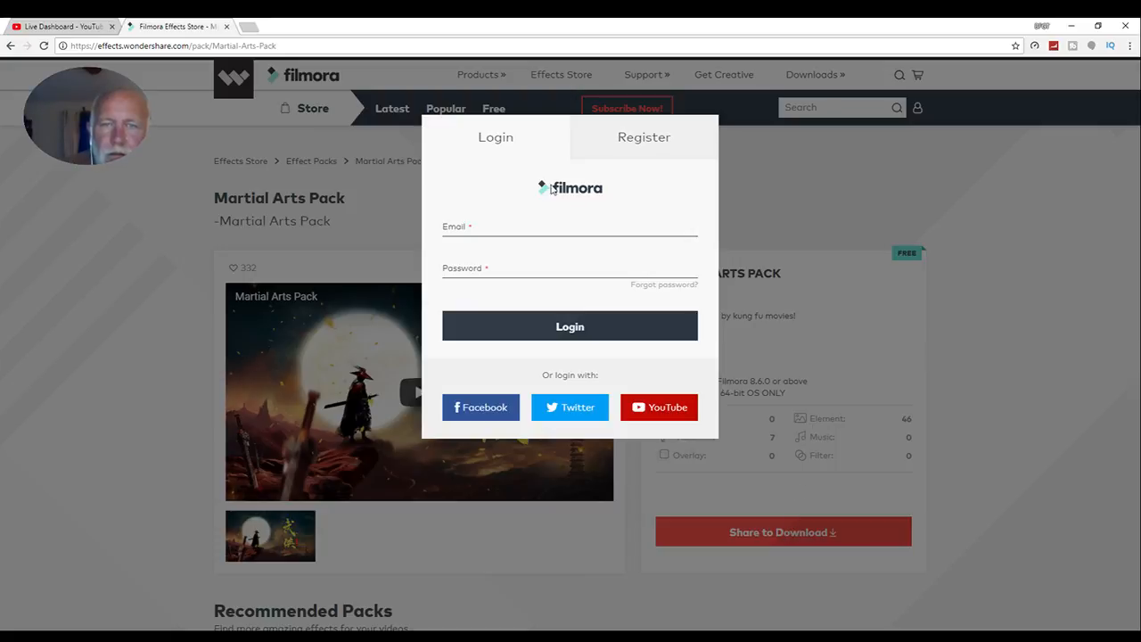
left_click(585, 225)
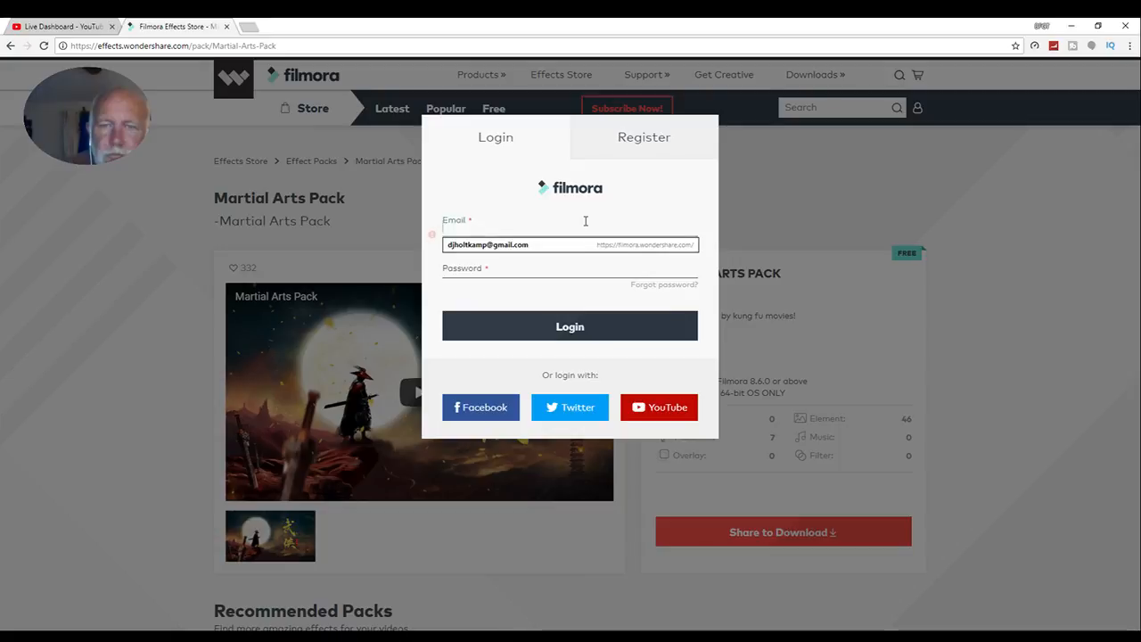
left_click(544, 245)
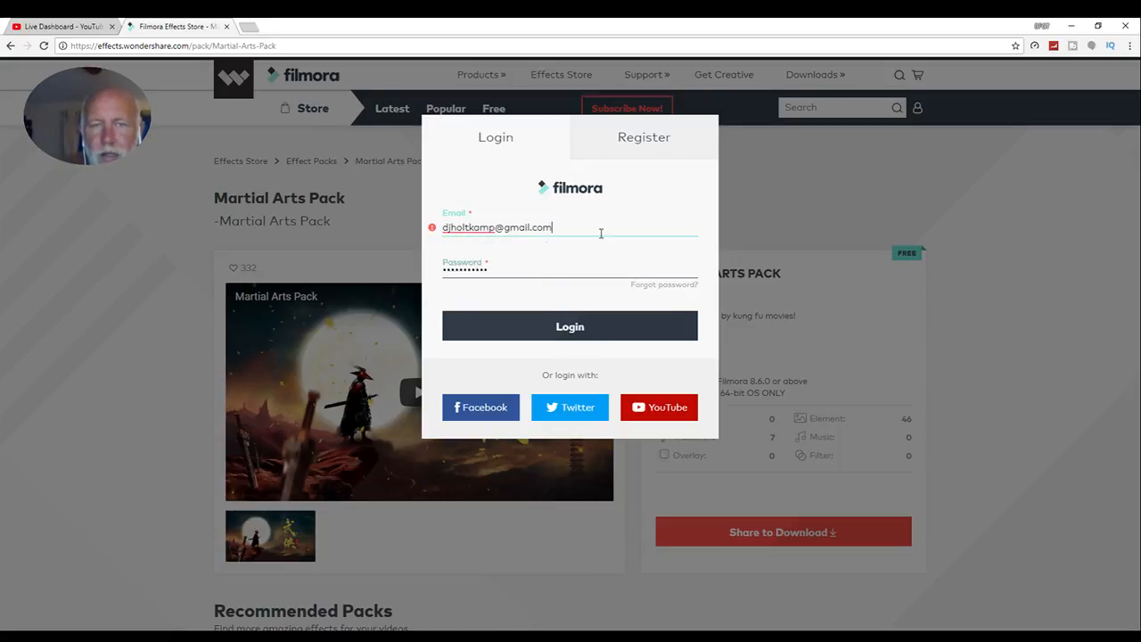
left_click(570, 326)
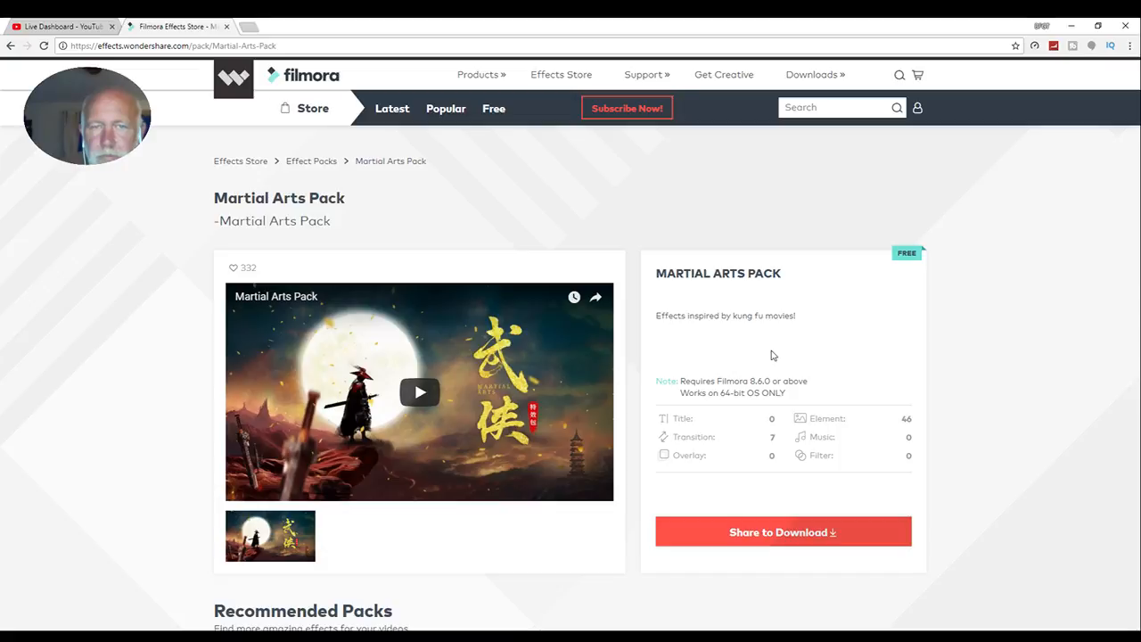
- Try to share the Filmora link publicly on the Facebook timeline for the Martial Arts Pack download, and close the share window
left_click(777, 535)
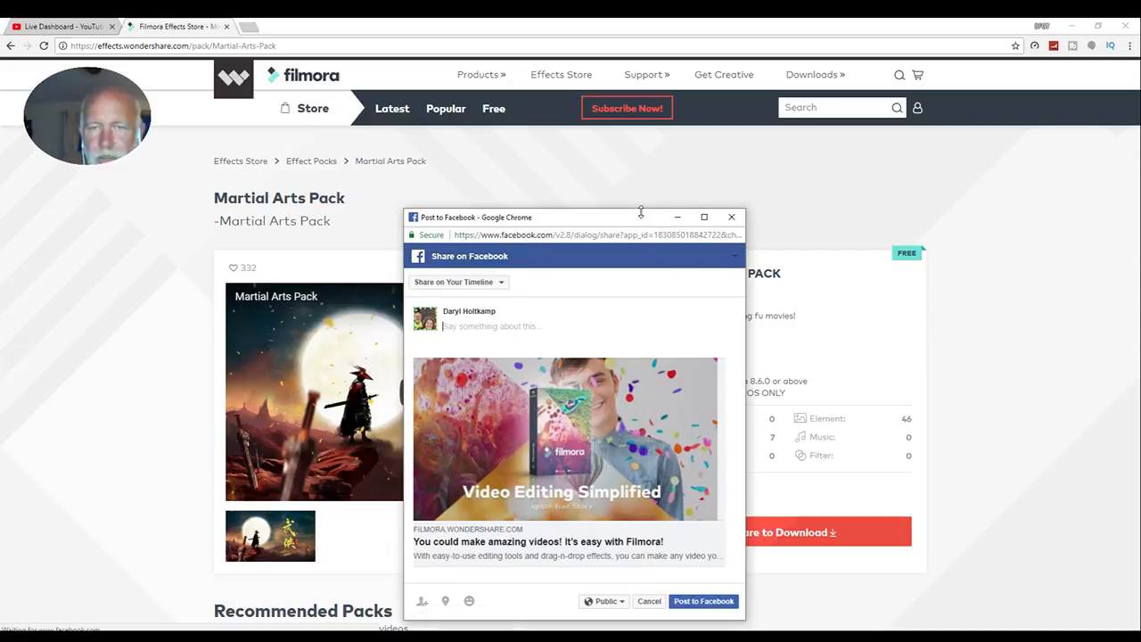
left_click_drag(636, 218, 643, 144)
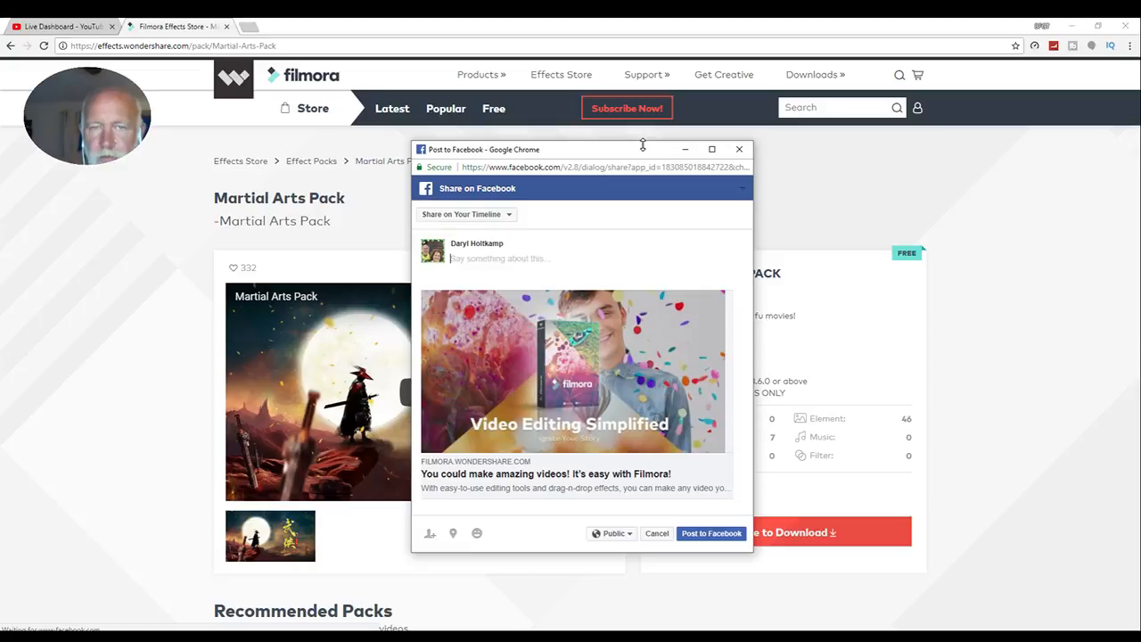
left_click(712, 534)
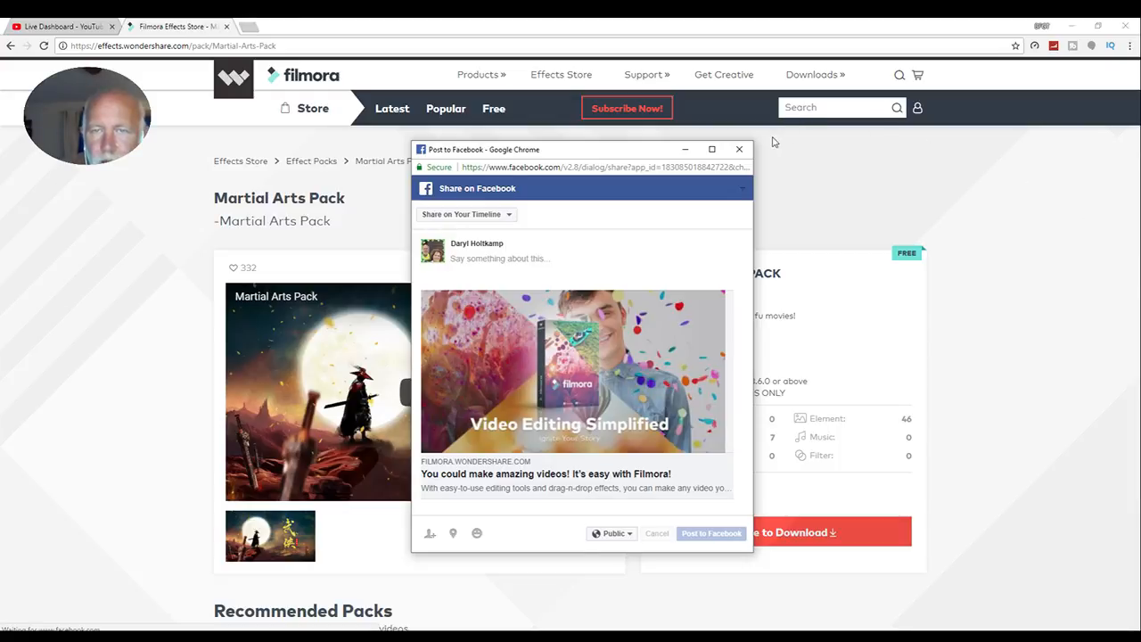
left_click(739, 149)
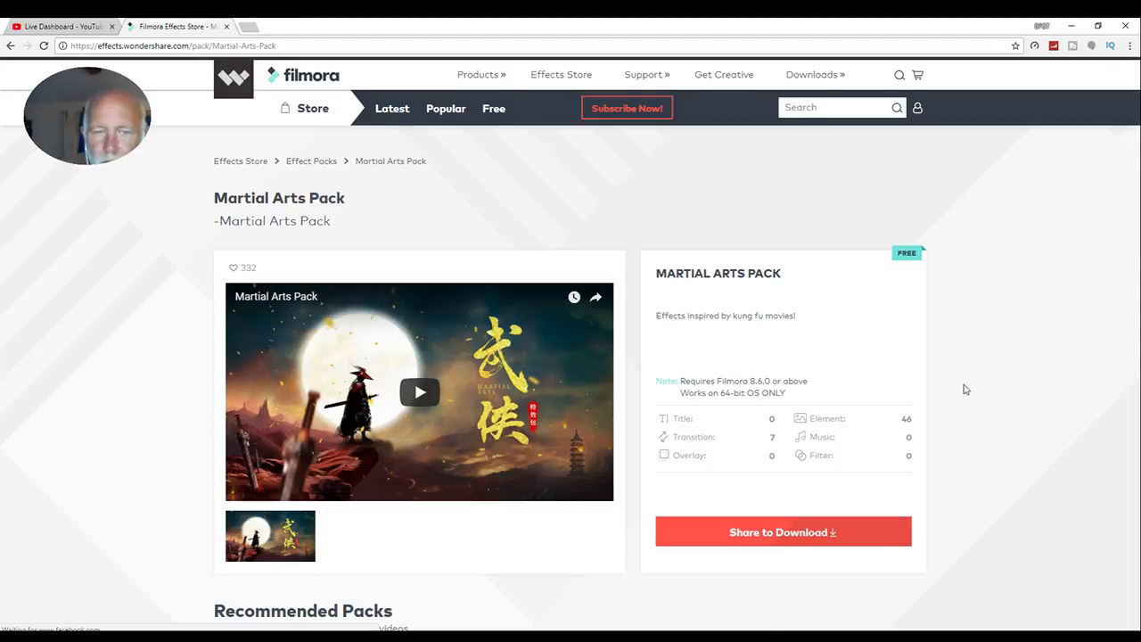
- Look over the recommended packs, and briefly play and pause the Martial Arts Pack preview video
scroll(932, 390, "down", 2)
scroll(993, 377, "down", 1)
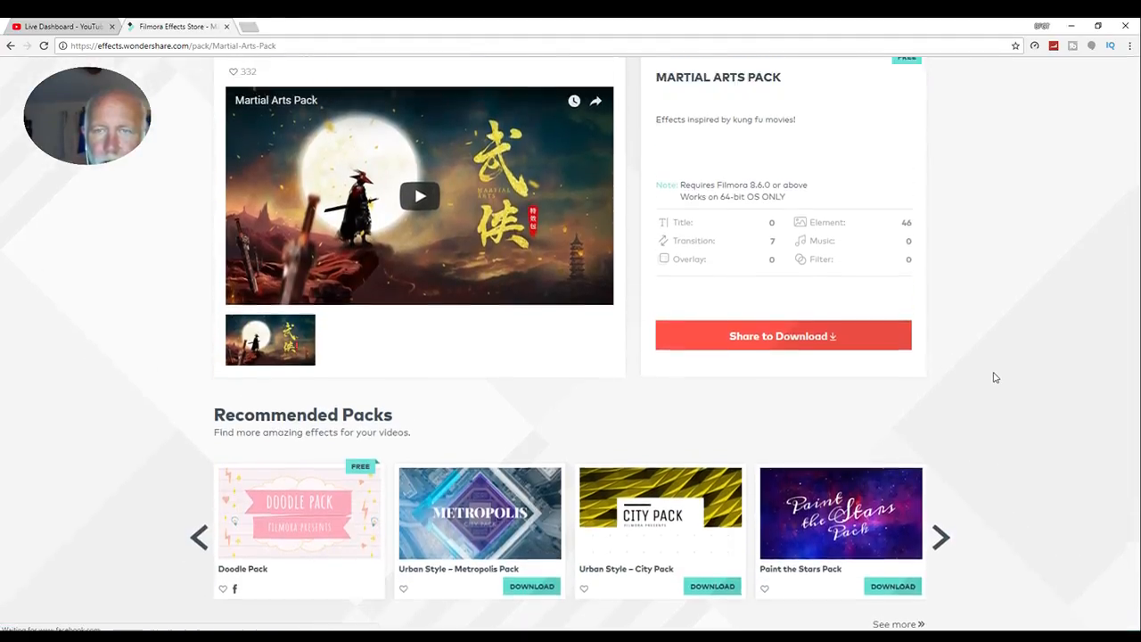
scroll(538, 381, "up", 2)
left_click(434, 370)
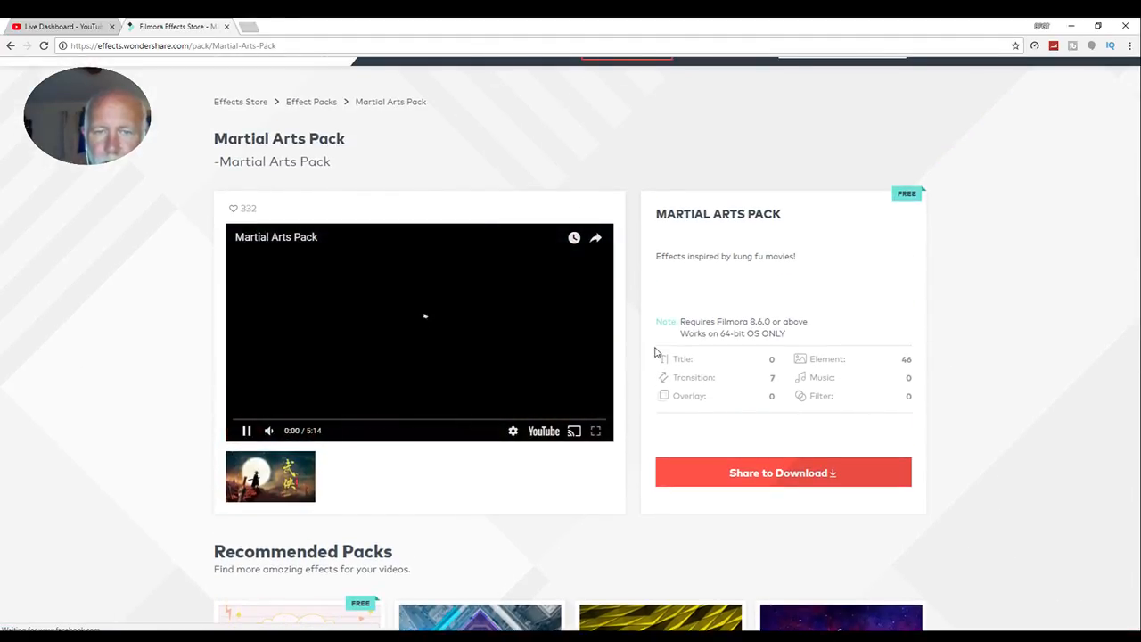
left_click(460, 343)
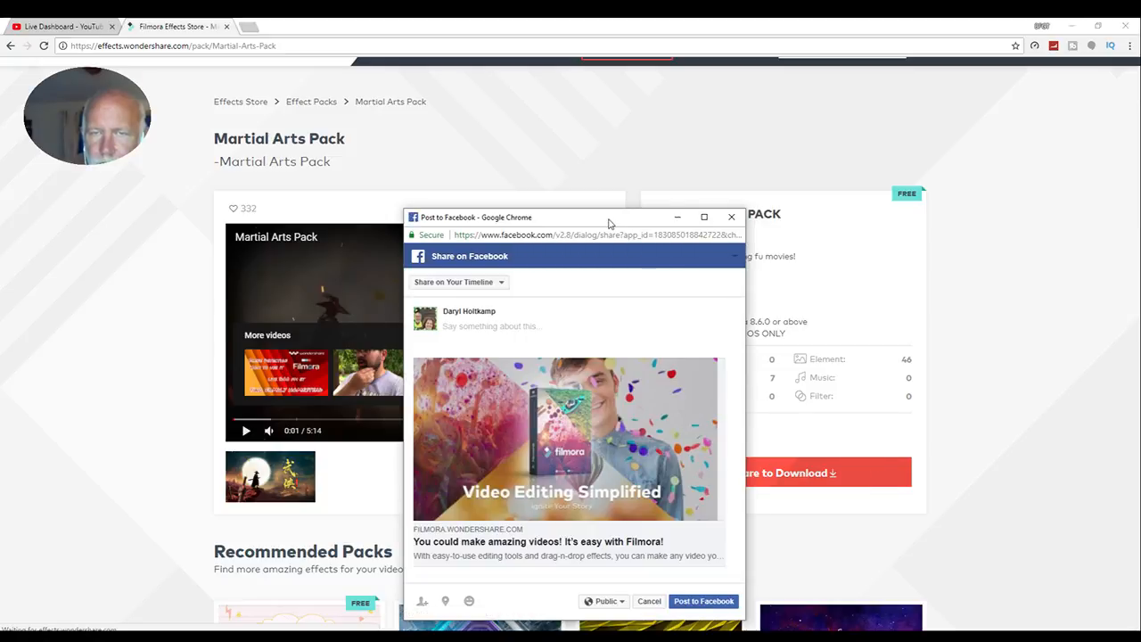
- Try again to post the Filmora share to Facebook, and minimize the share window and browser to return to the Filmora editor
left_click_drag(612, 221, 660, 75)
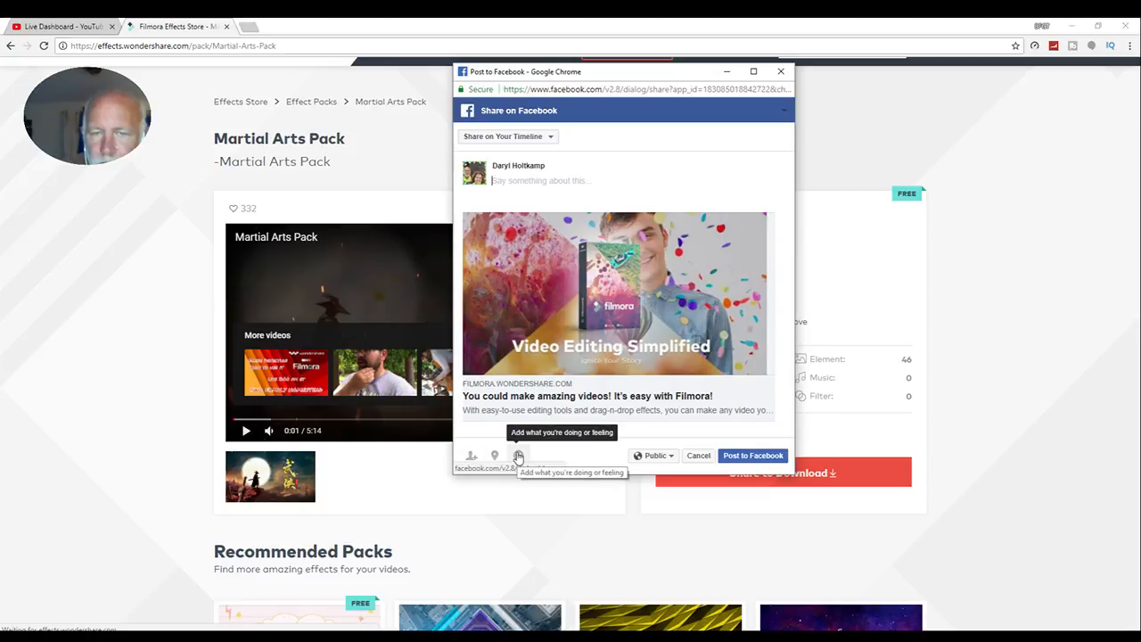
left_click(739, 455)
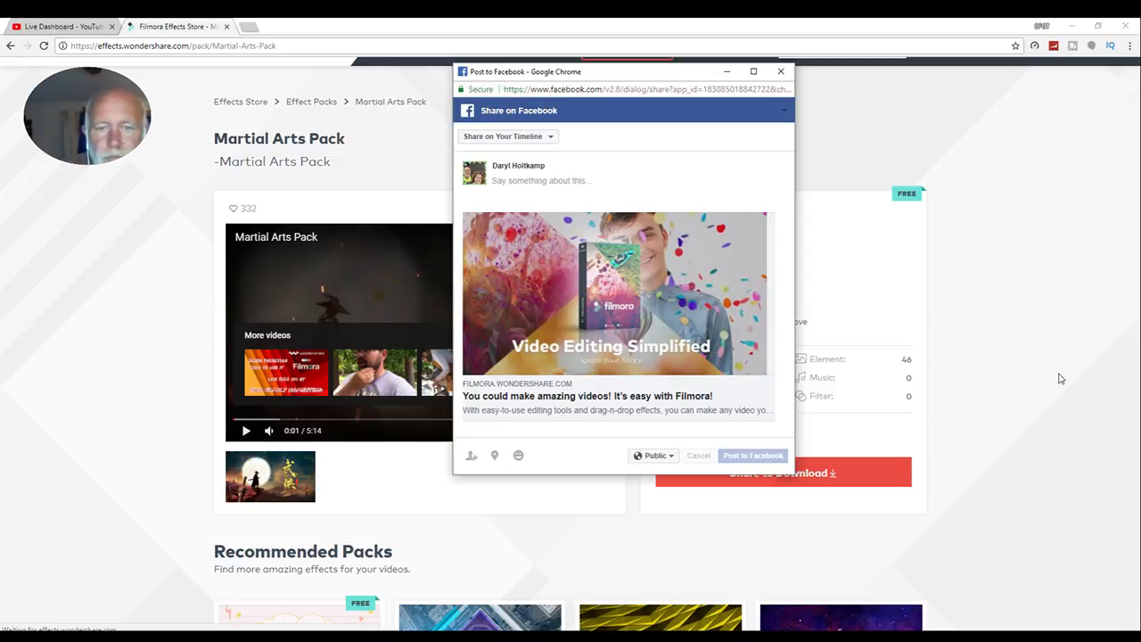
scroll(1062, 380, "down", 4)
scroll(1058, 378, "up", 5)
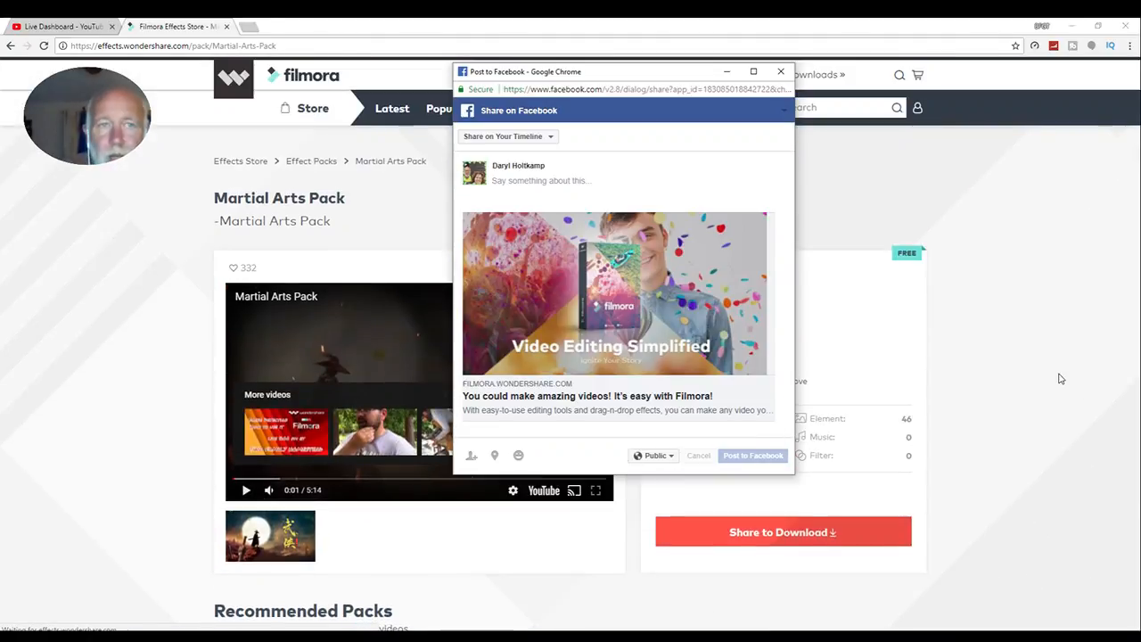
left_click(726, 71)
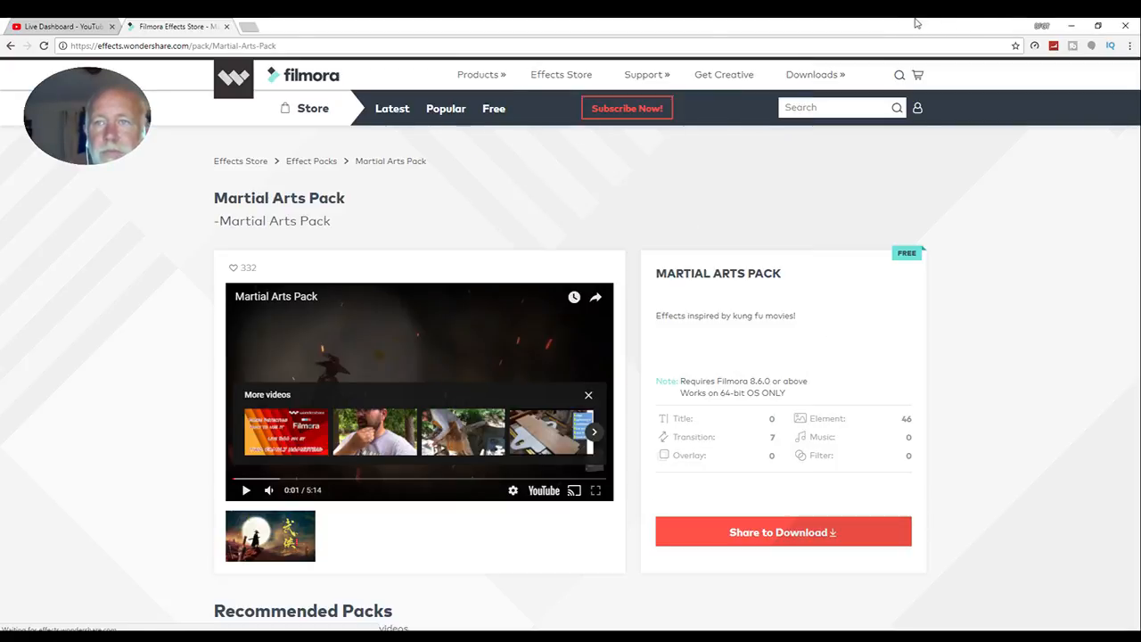
left_click(1071, 25)
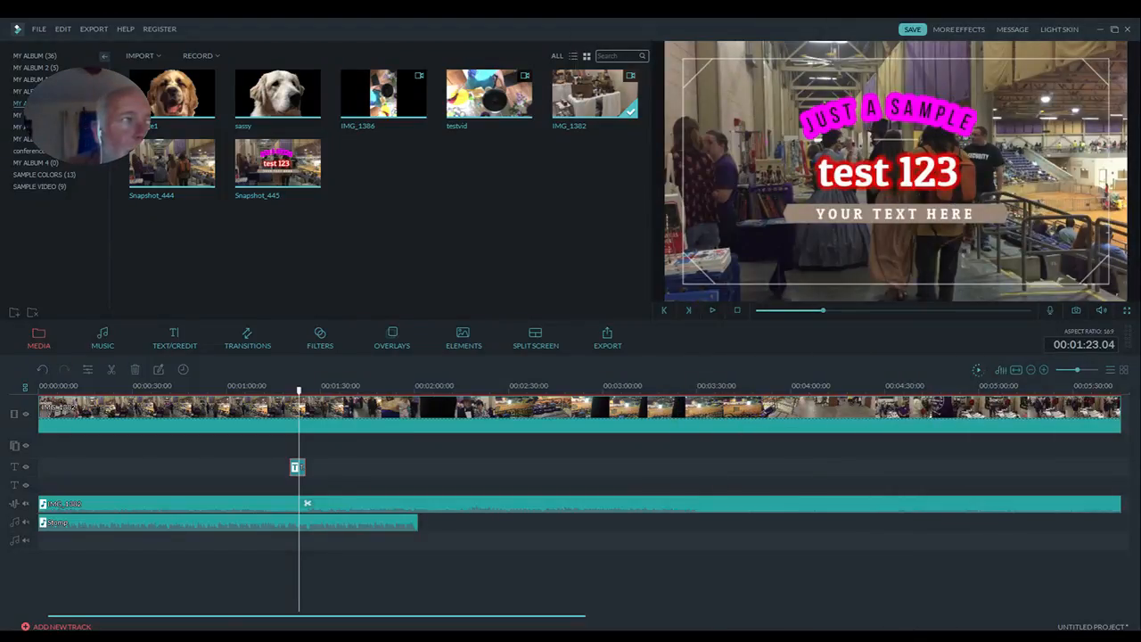